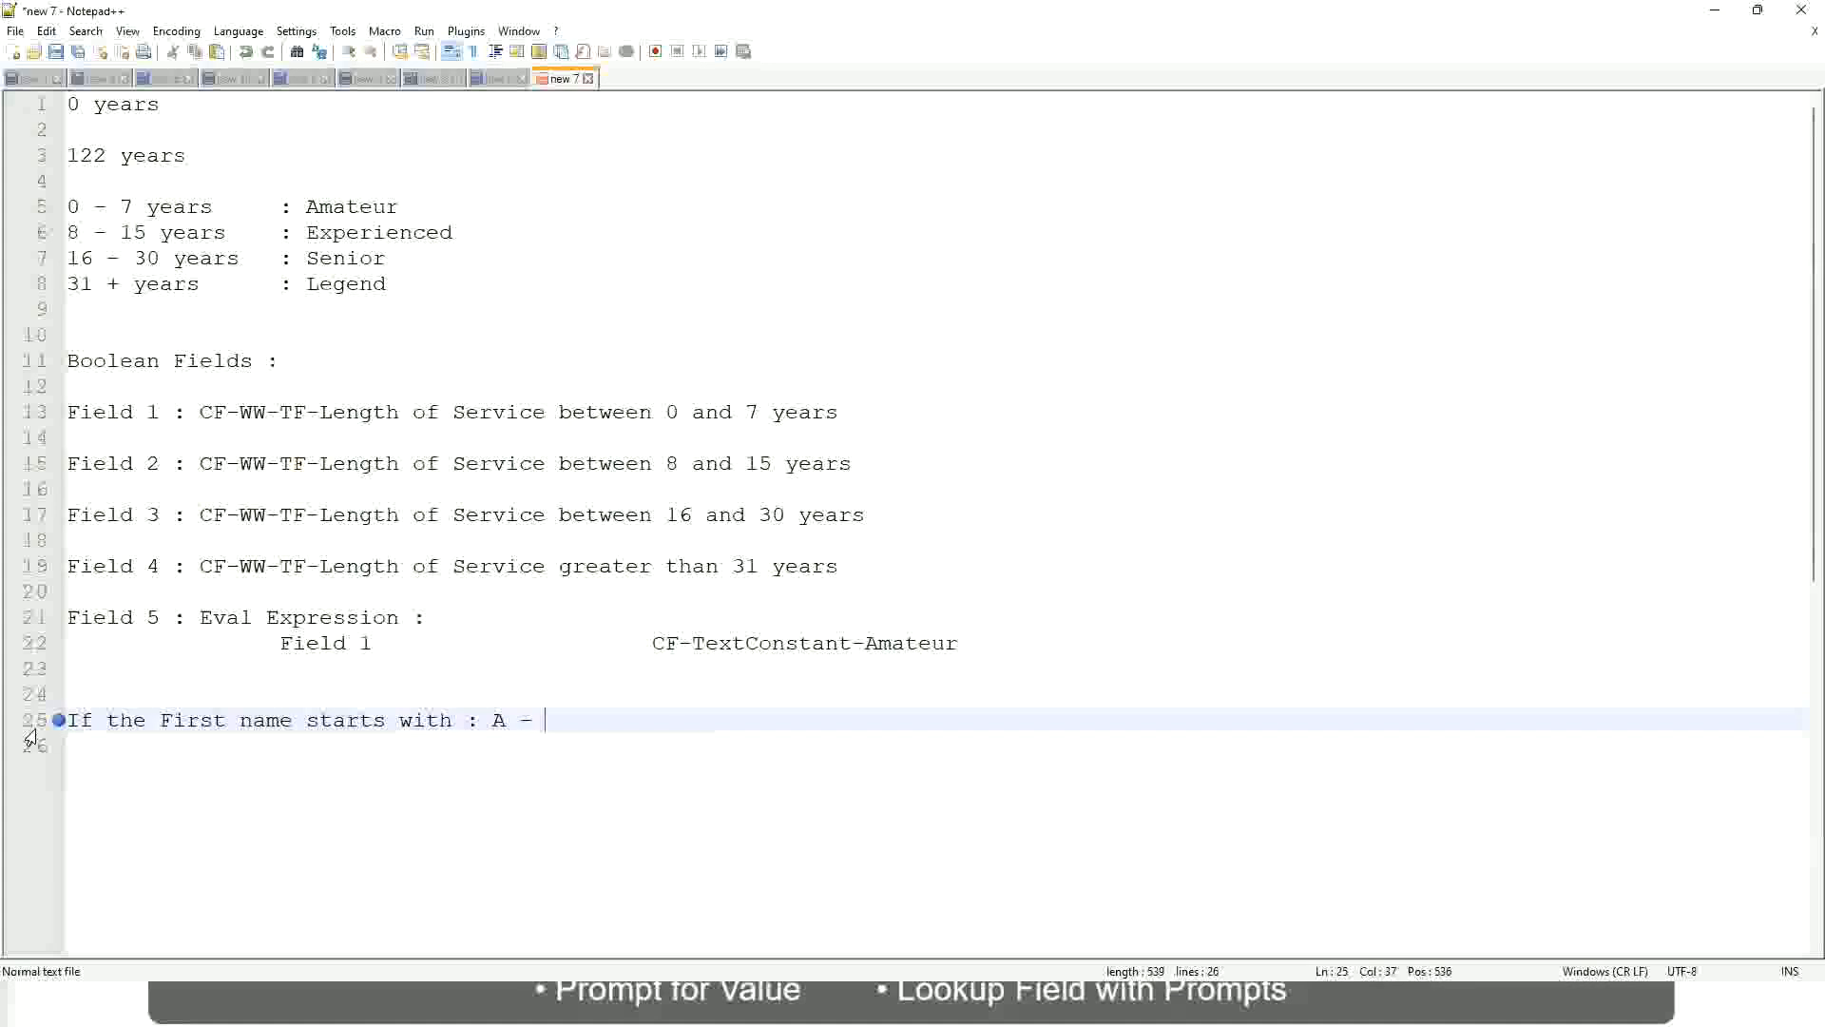
# Complete the first-name rule on line 25 with the range A - G and the label A Listers
pyautogui.write('G')
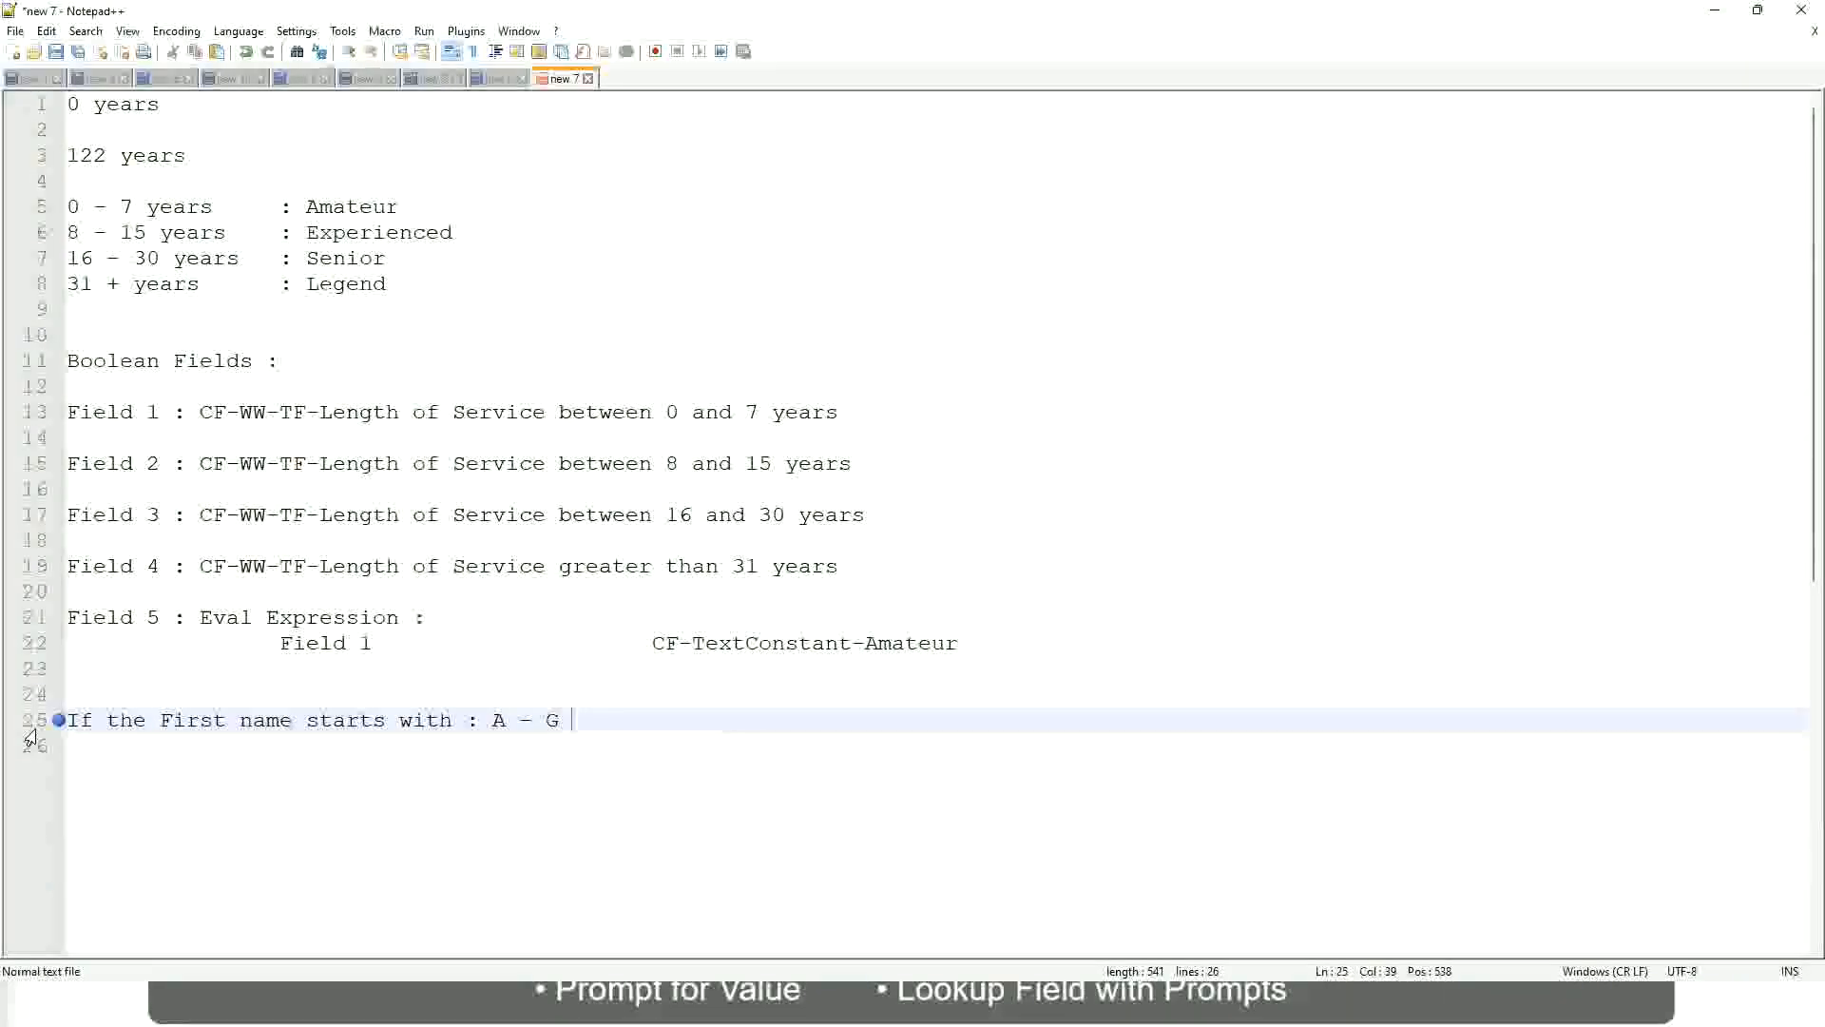
pyautogui.write(':')
pyautogui.press('Tab')
pyautogui.write('A ||')
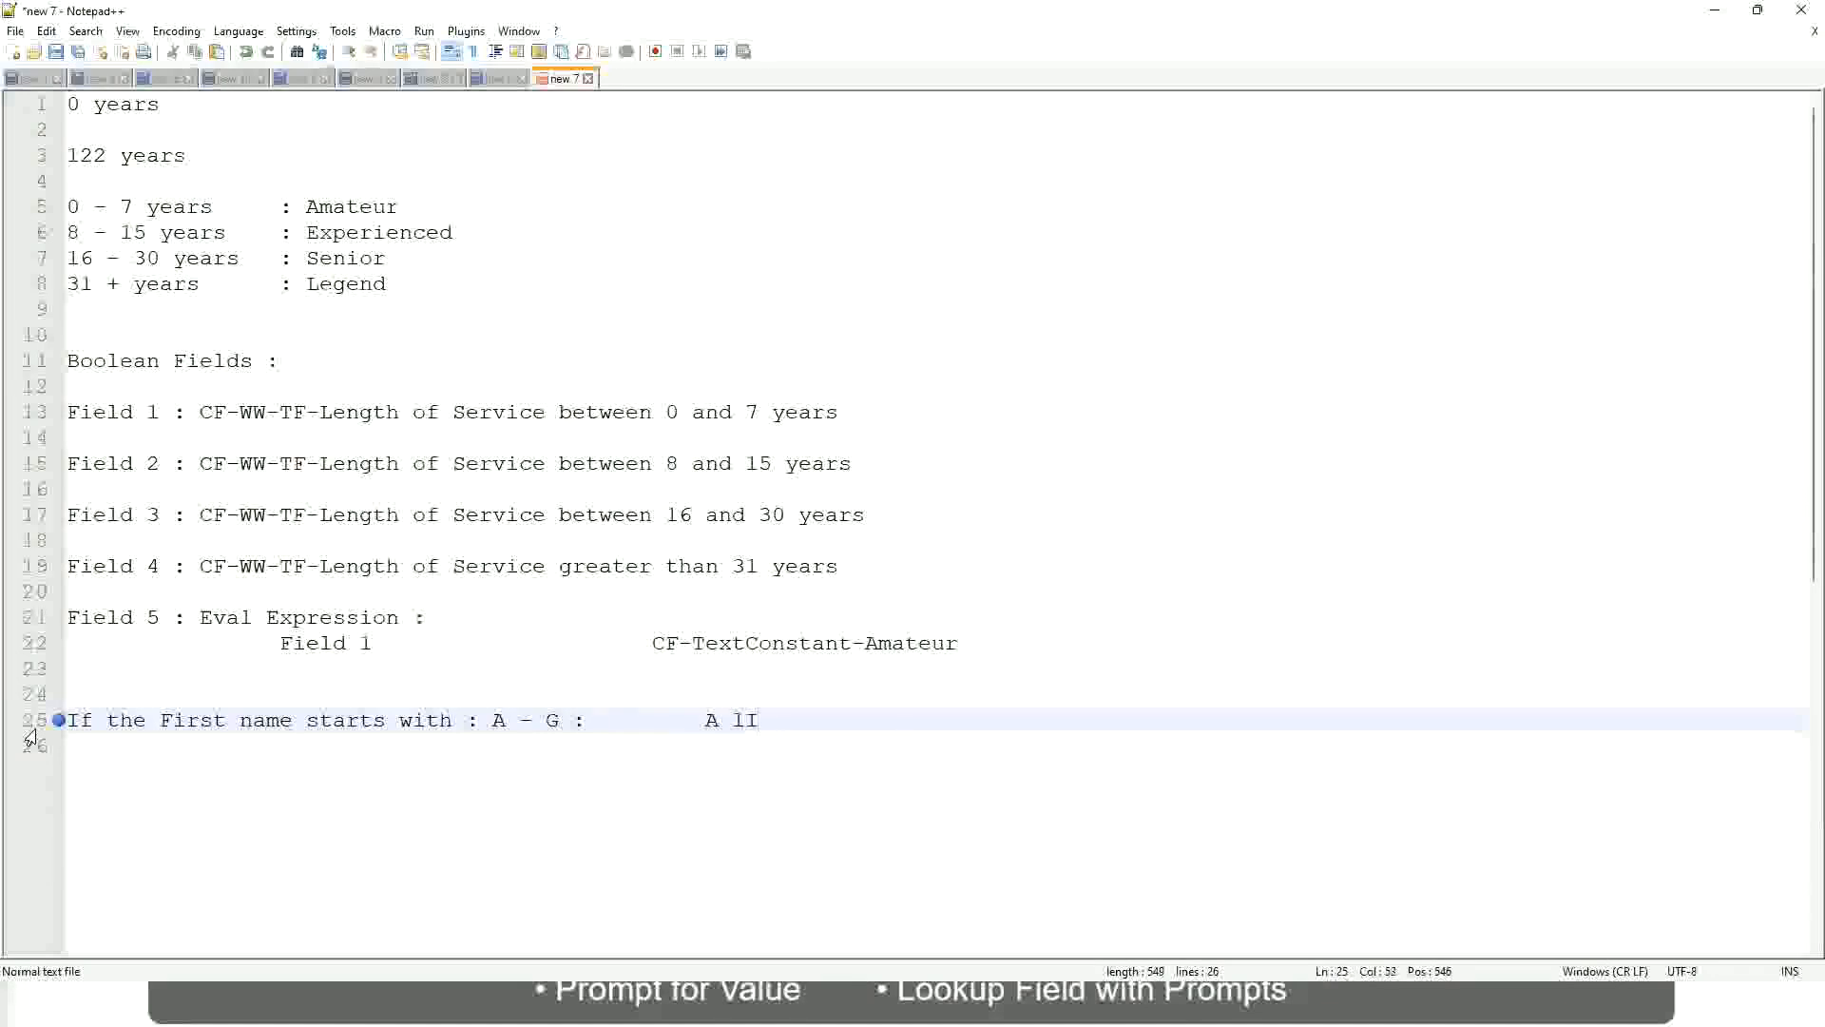
pyautogui.press('BackSpace')
pyautogui.press('BackSpace')
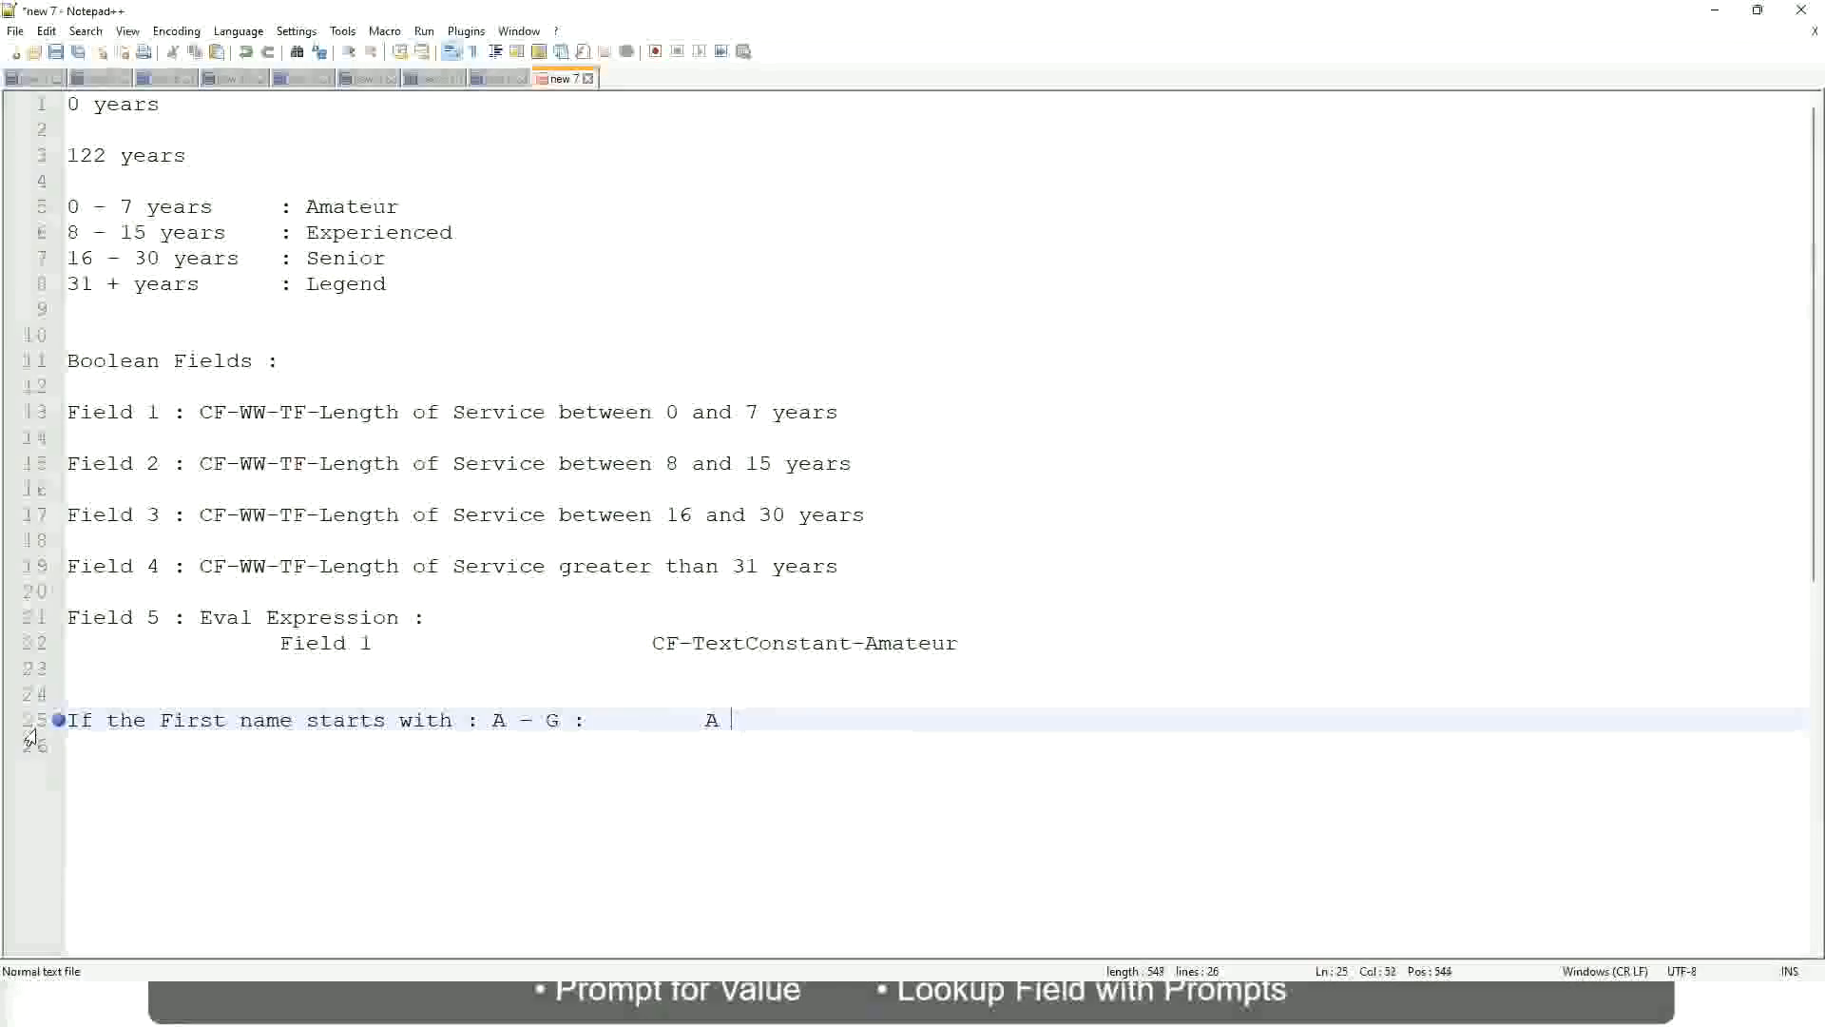
pyautogui.write('Listers')
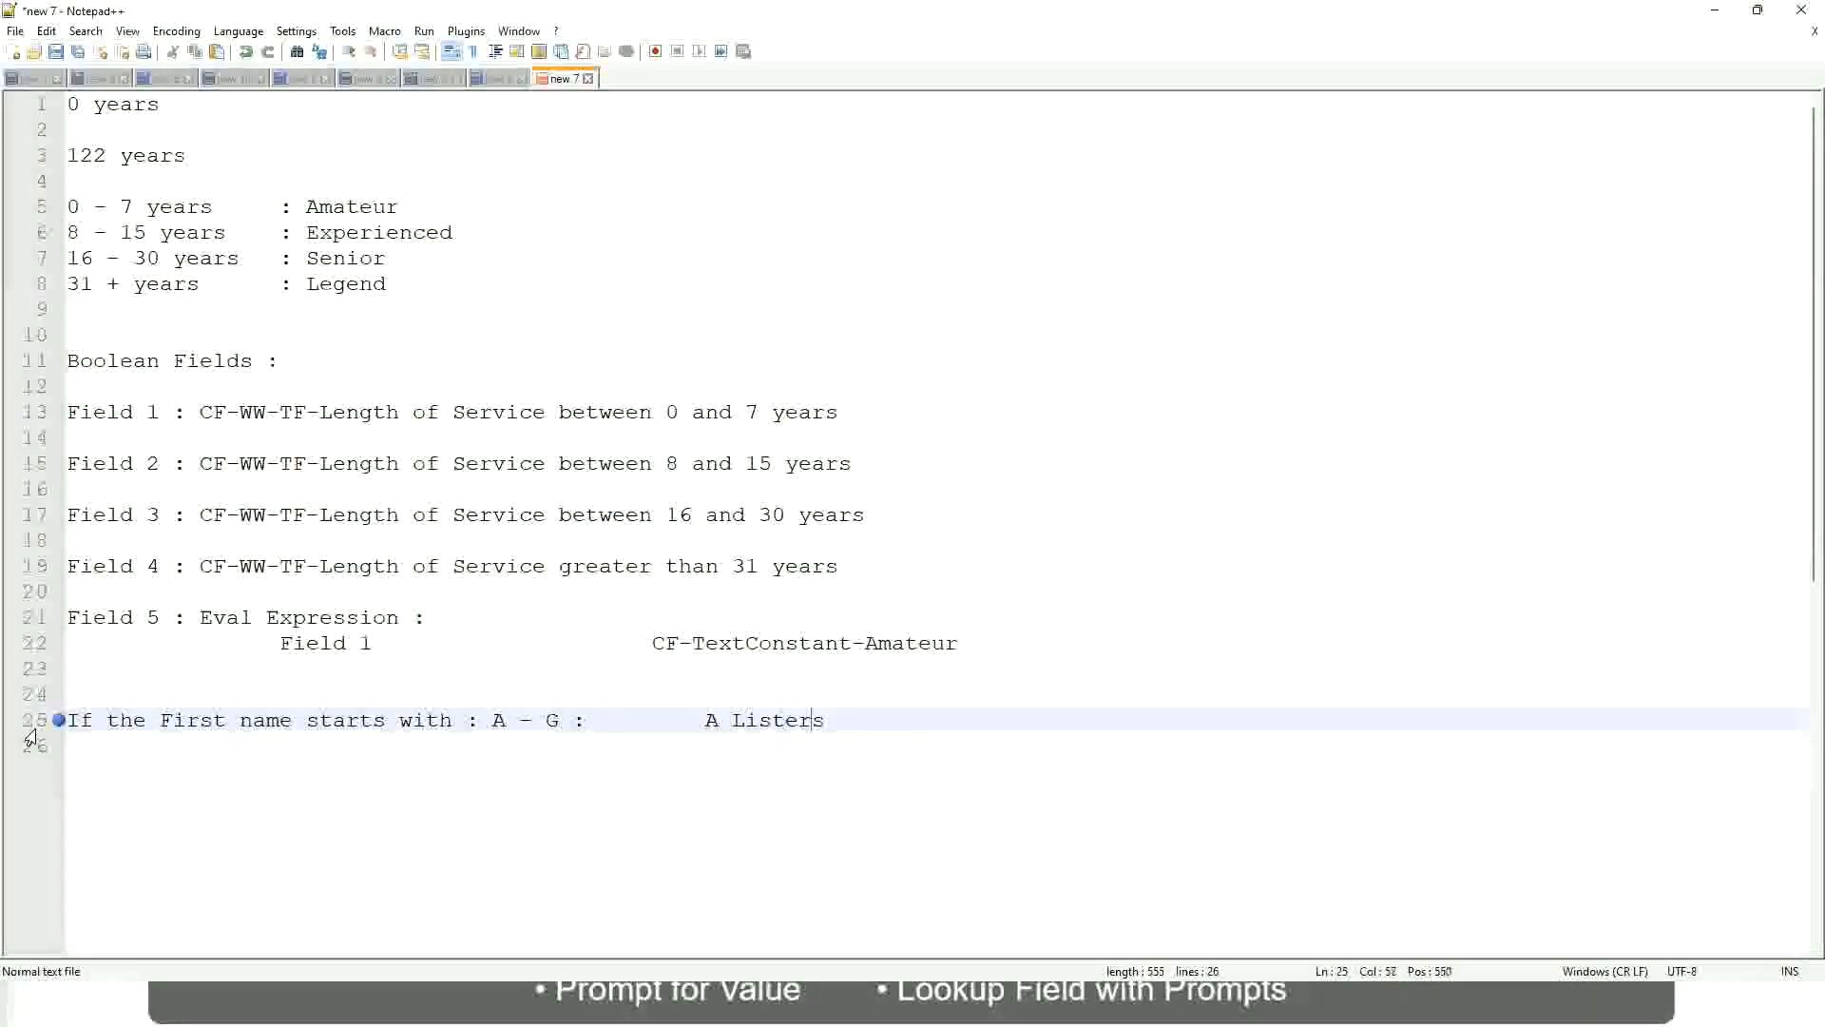
# Enclose the A Listers label in double quotation marks
pyautogui.press('Left')
pyautogui.press('Left')
pyautogui.press('Left')
pyautogui.write('""')
pyautogui.press('Right')
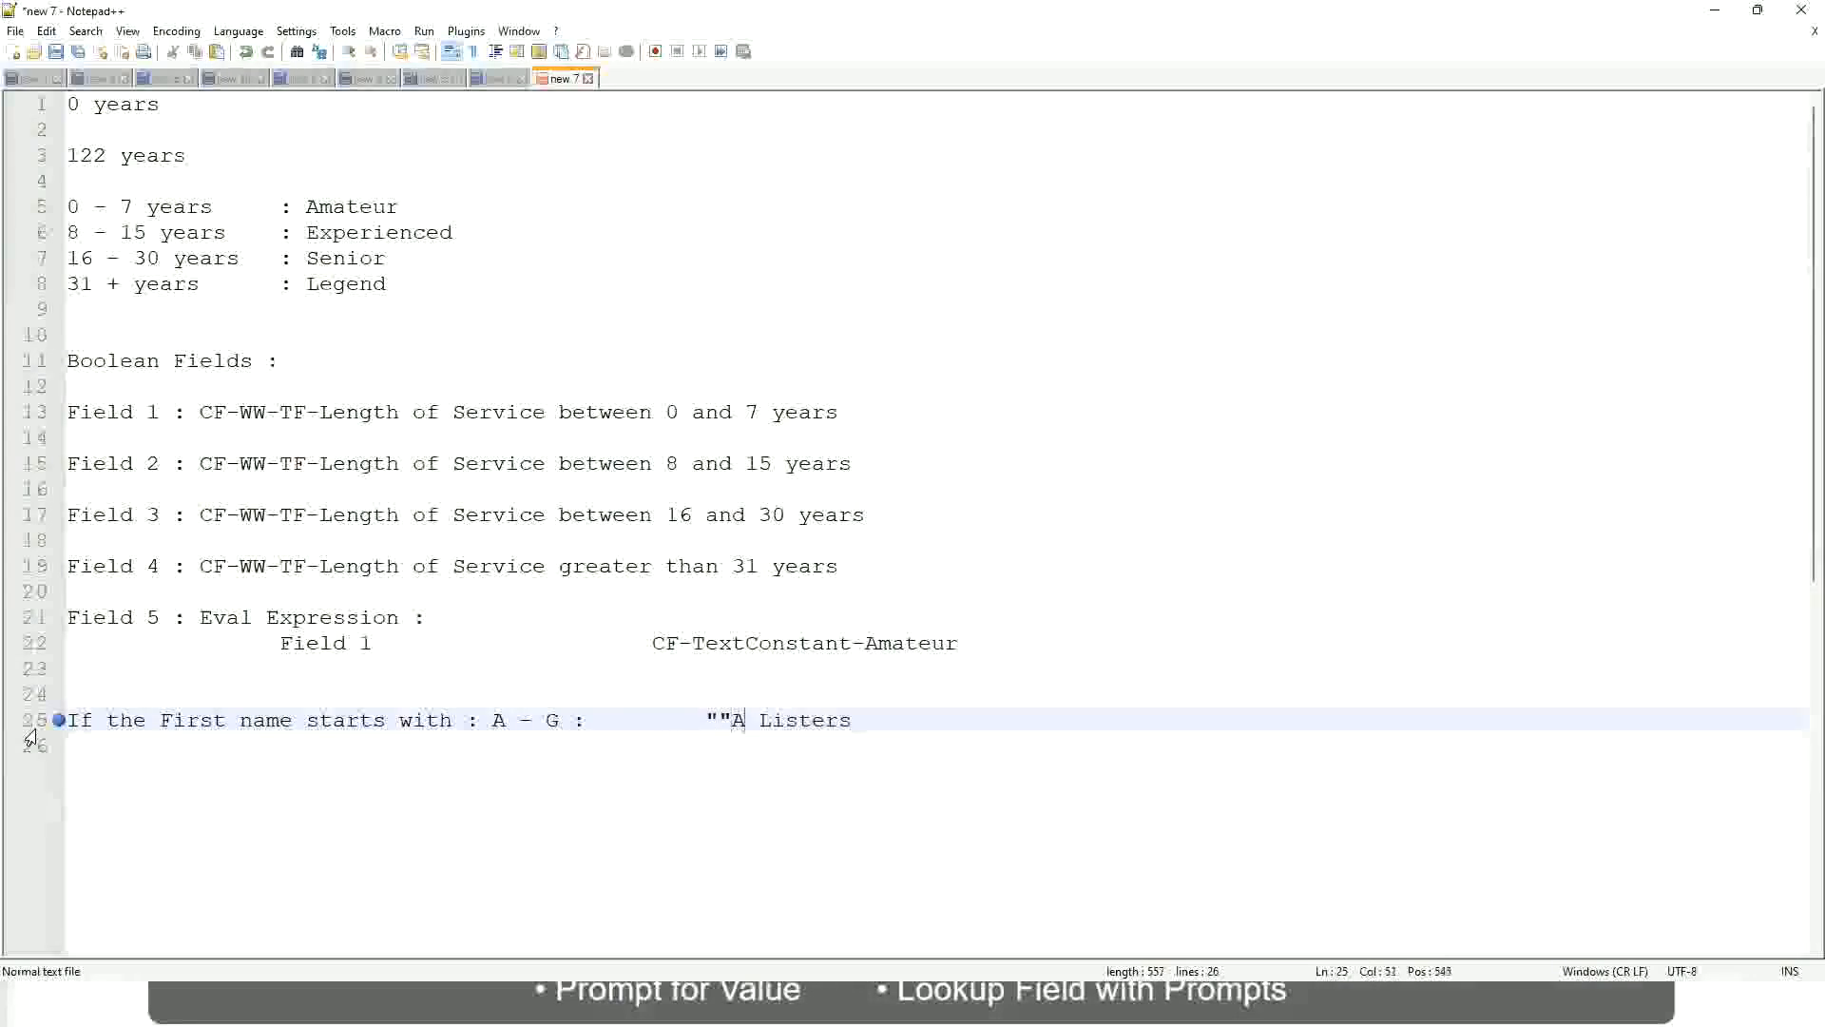
pyautogui.press('Left')
pyautogui.press('Left')
pyautogui.press('Left')
pyautogui.press('Left')
pyautogui.press('BackSpace')
pyautogui.press('Right')
pyautogui.press('End')
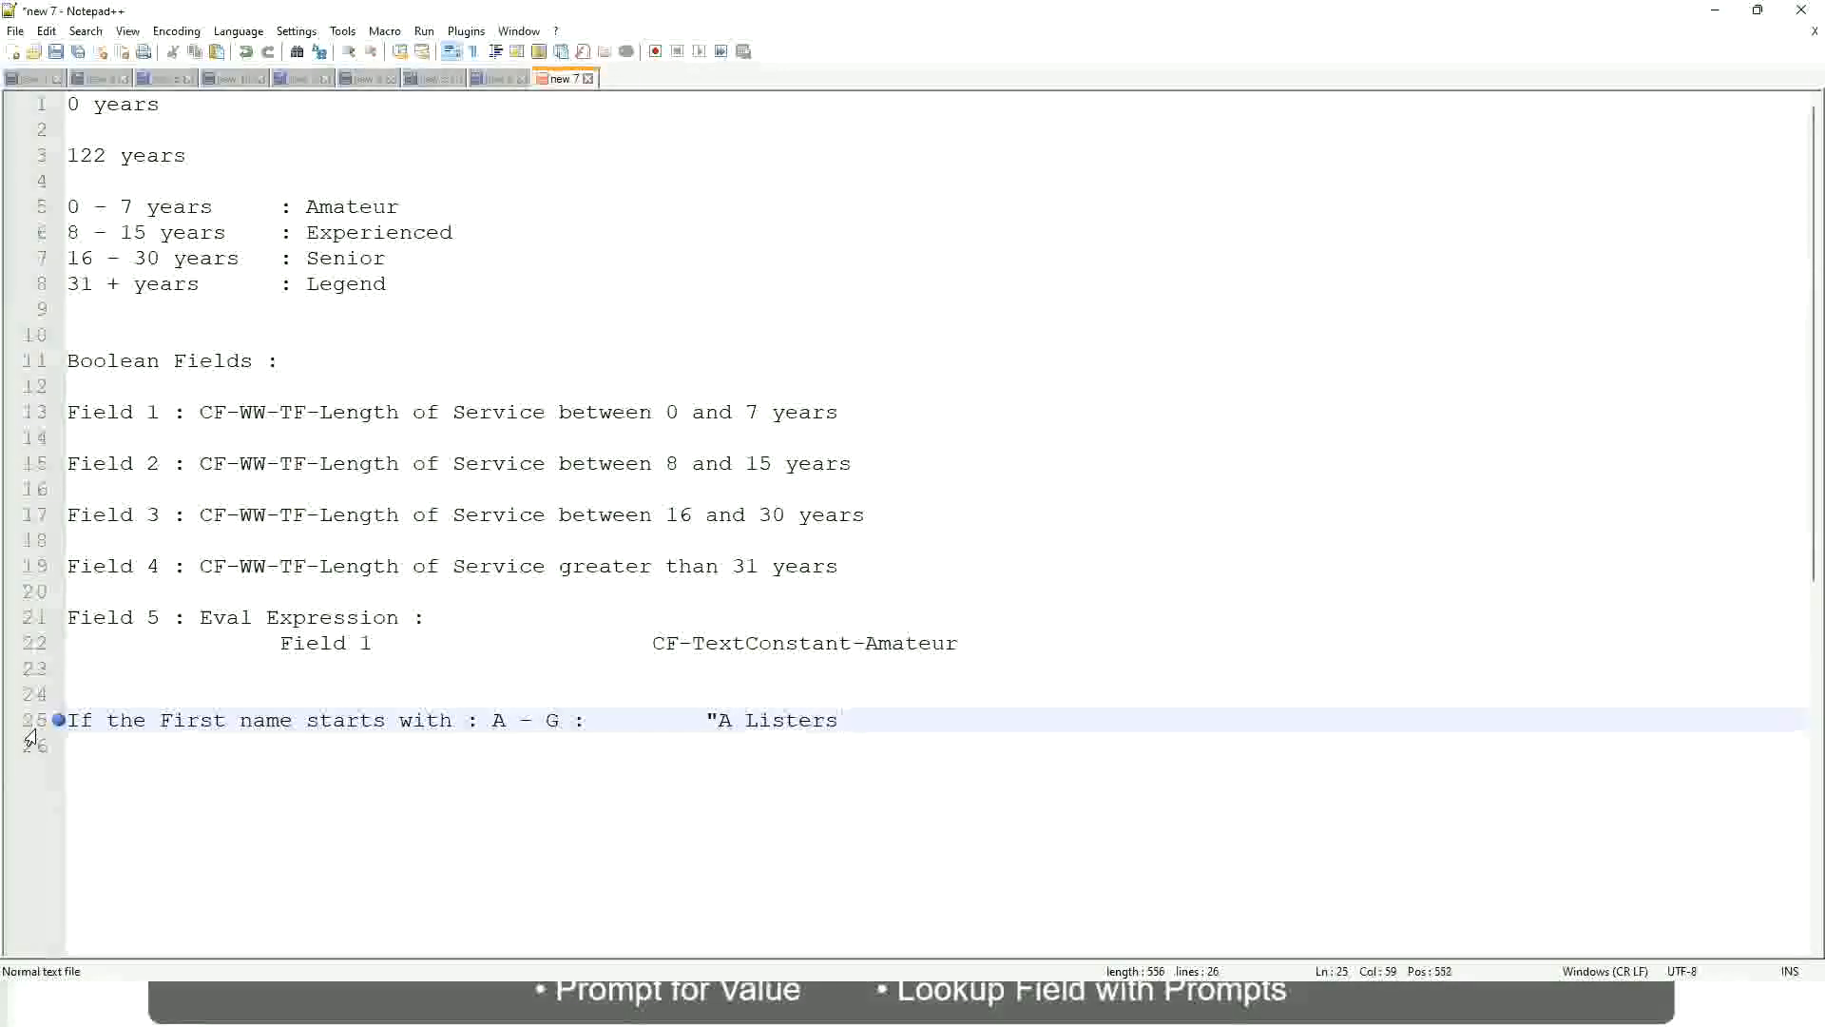
pyautogui.press('Return')
pyautogui.write('"')
pyautogui.press('BackSpace')
pyautogui.press('BackSpace')
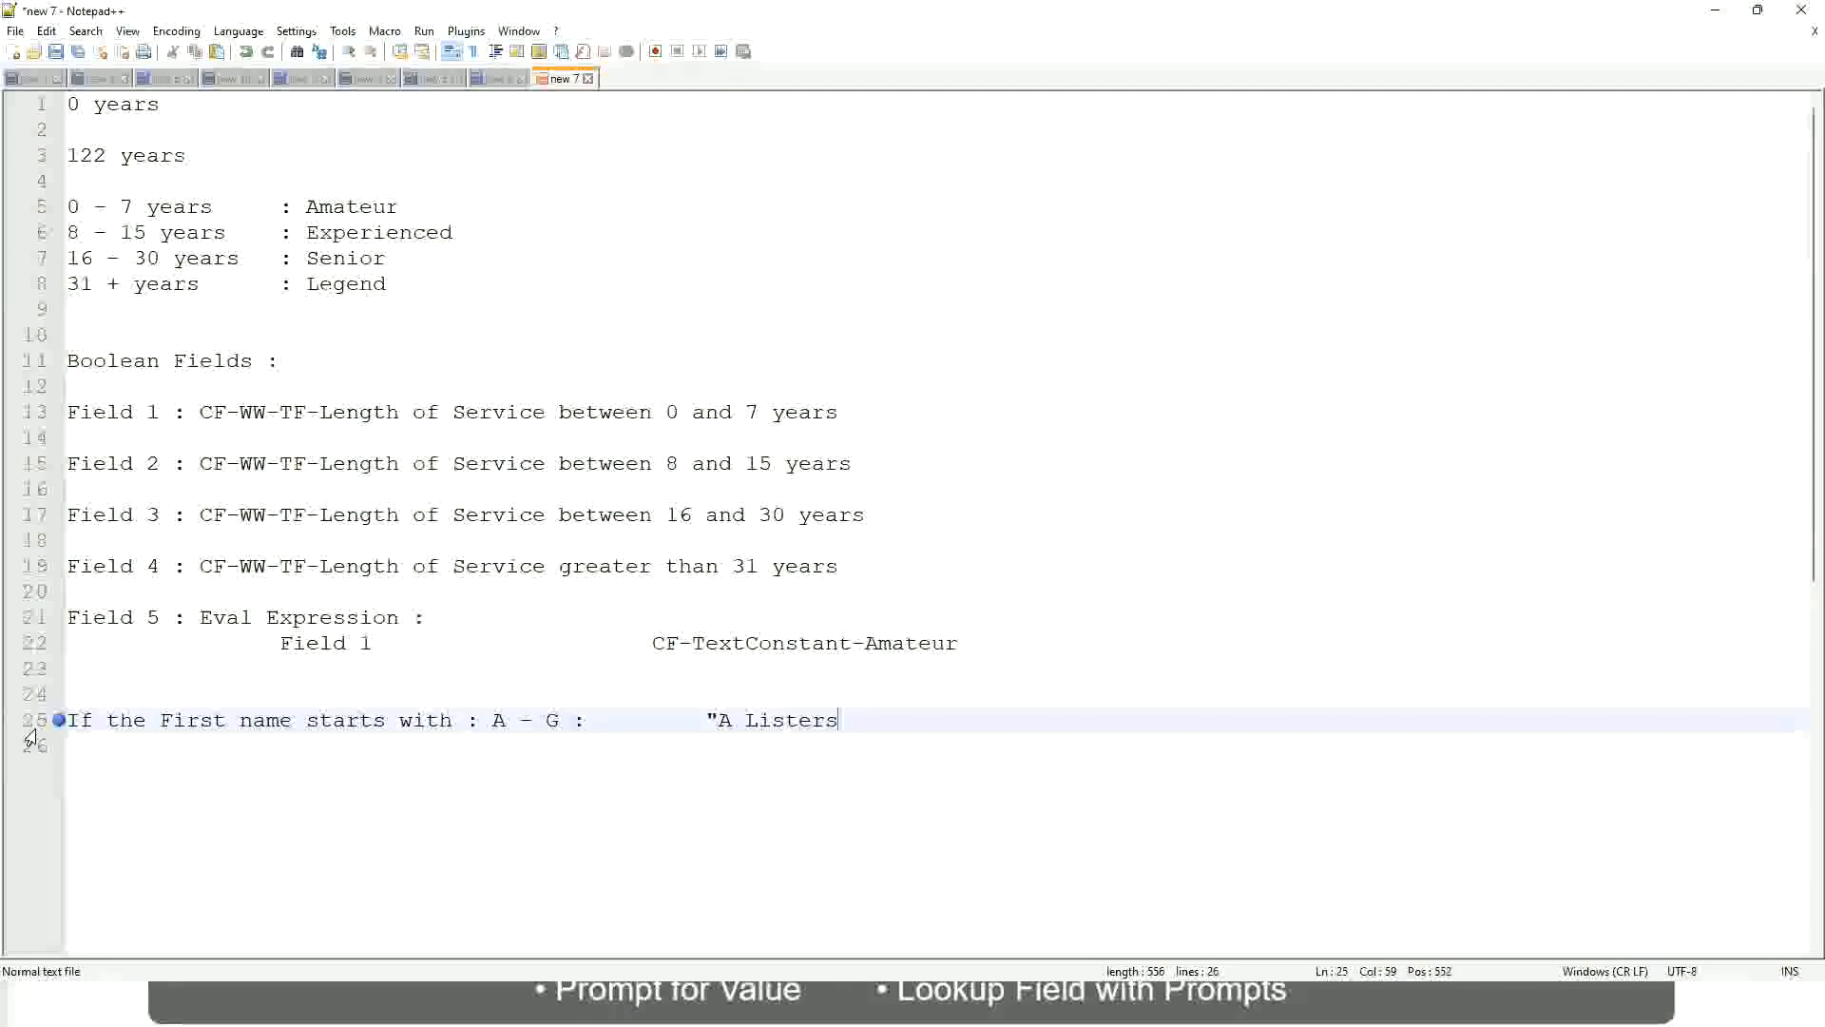
pyautogui.write('""')
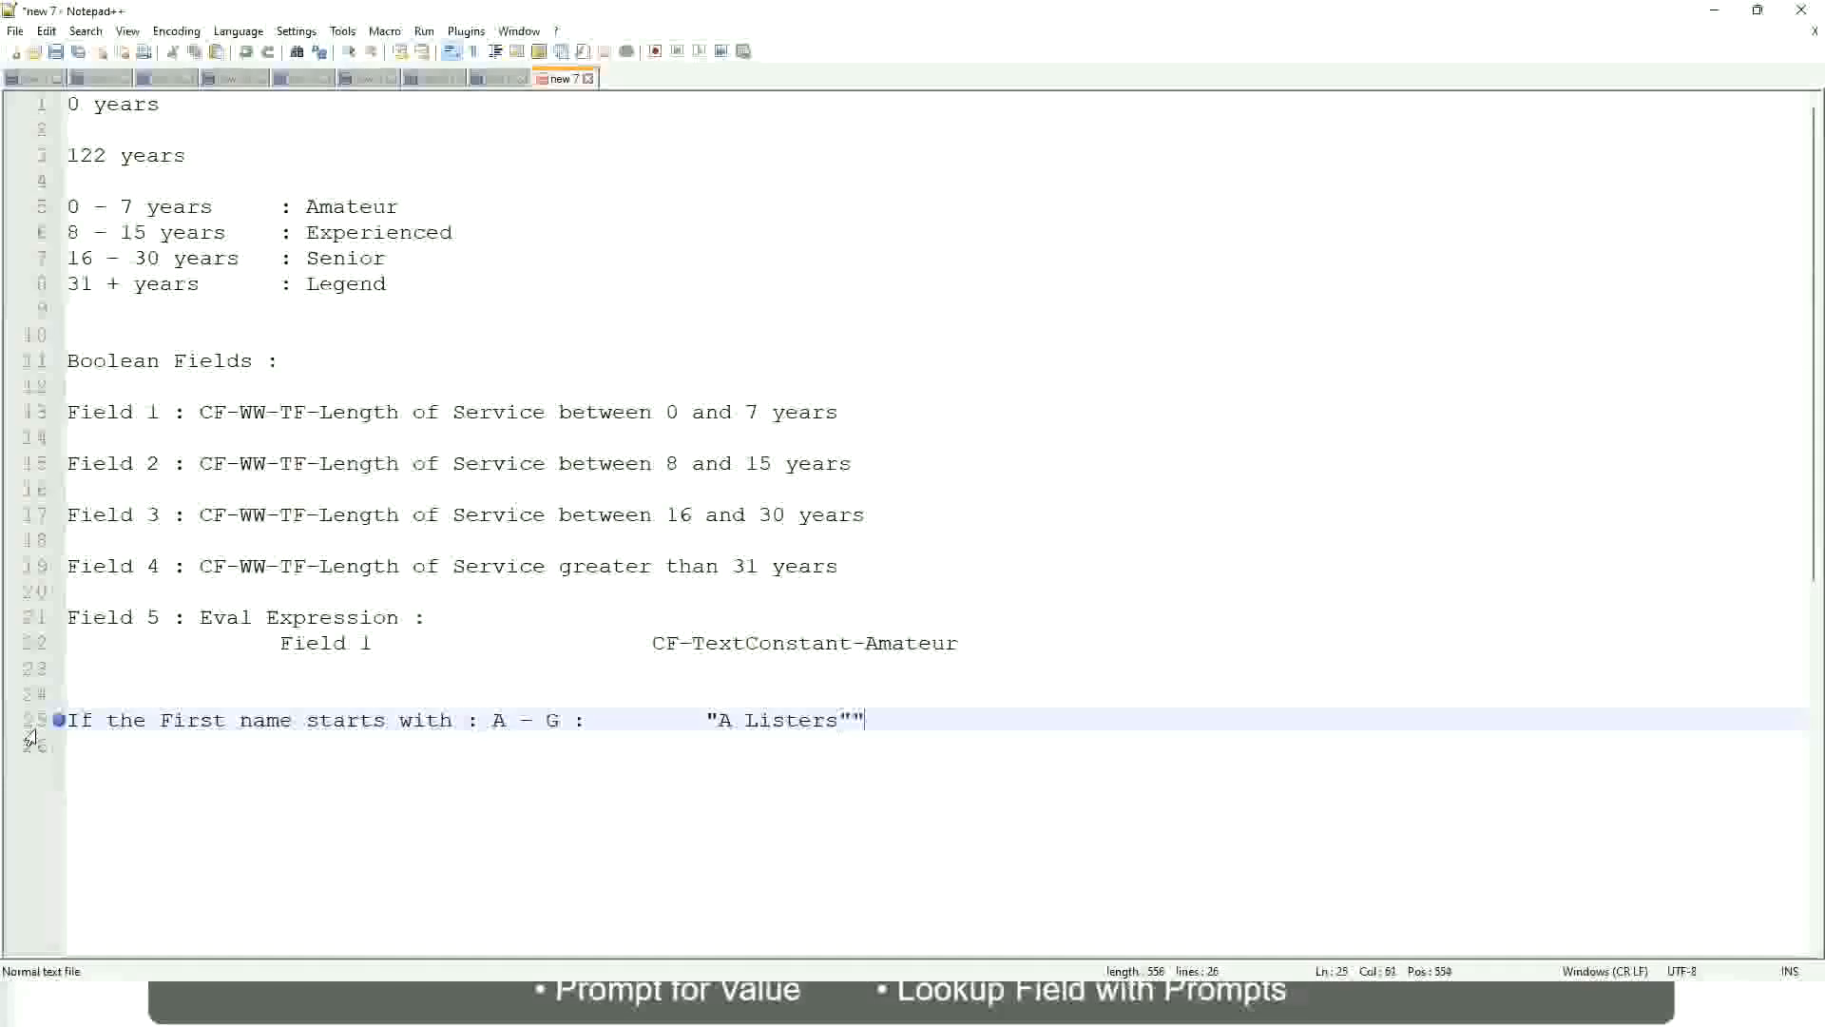
pyautogui.press('BackSpace')
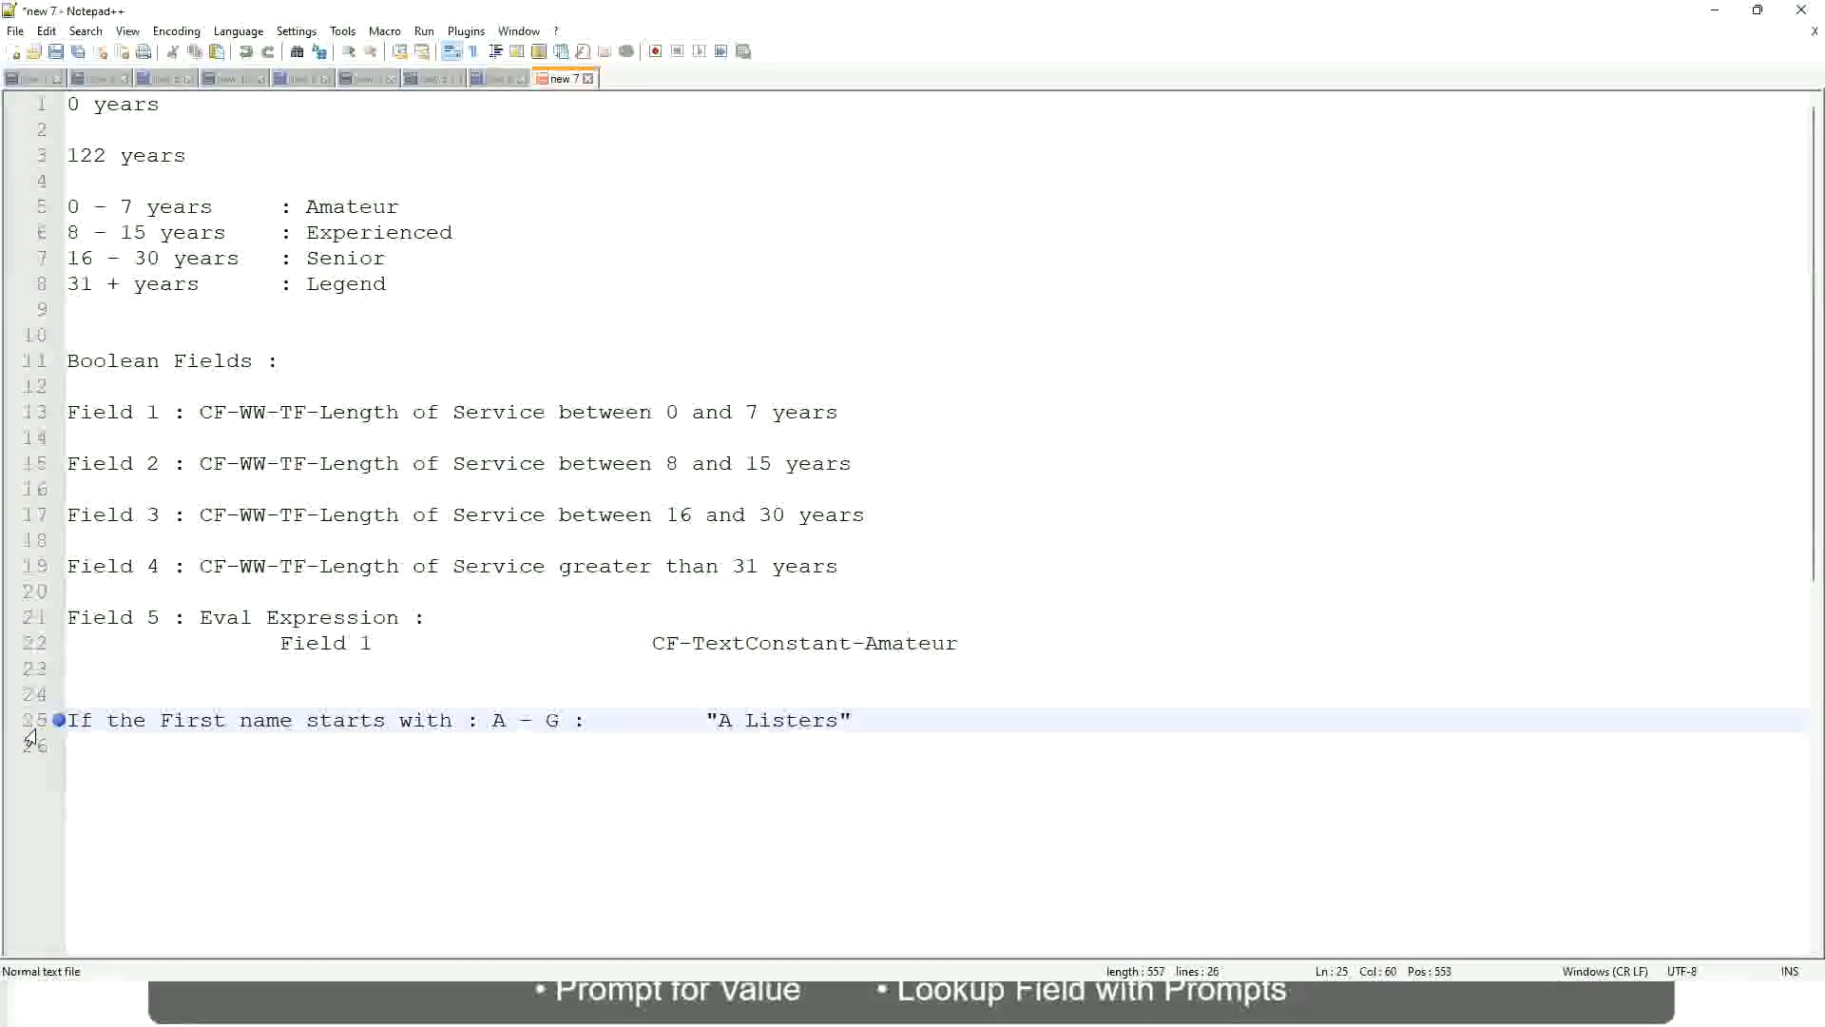
# Add a line below for the range H - P with the aligned label "His Majesty" in quotation marks
pyautogui.press('Return')
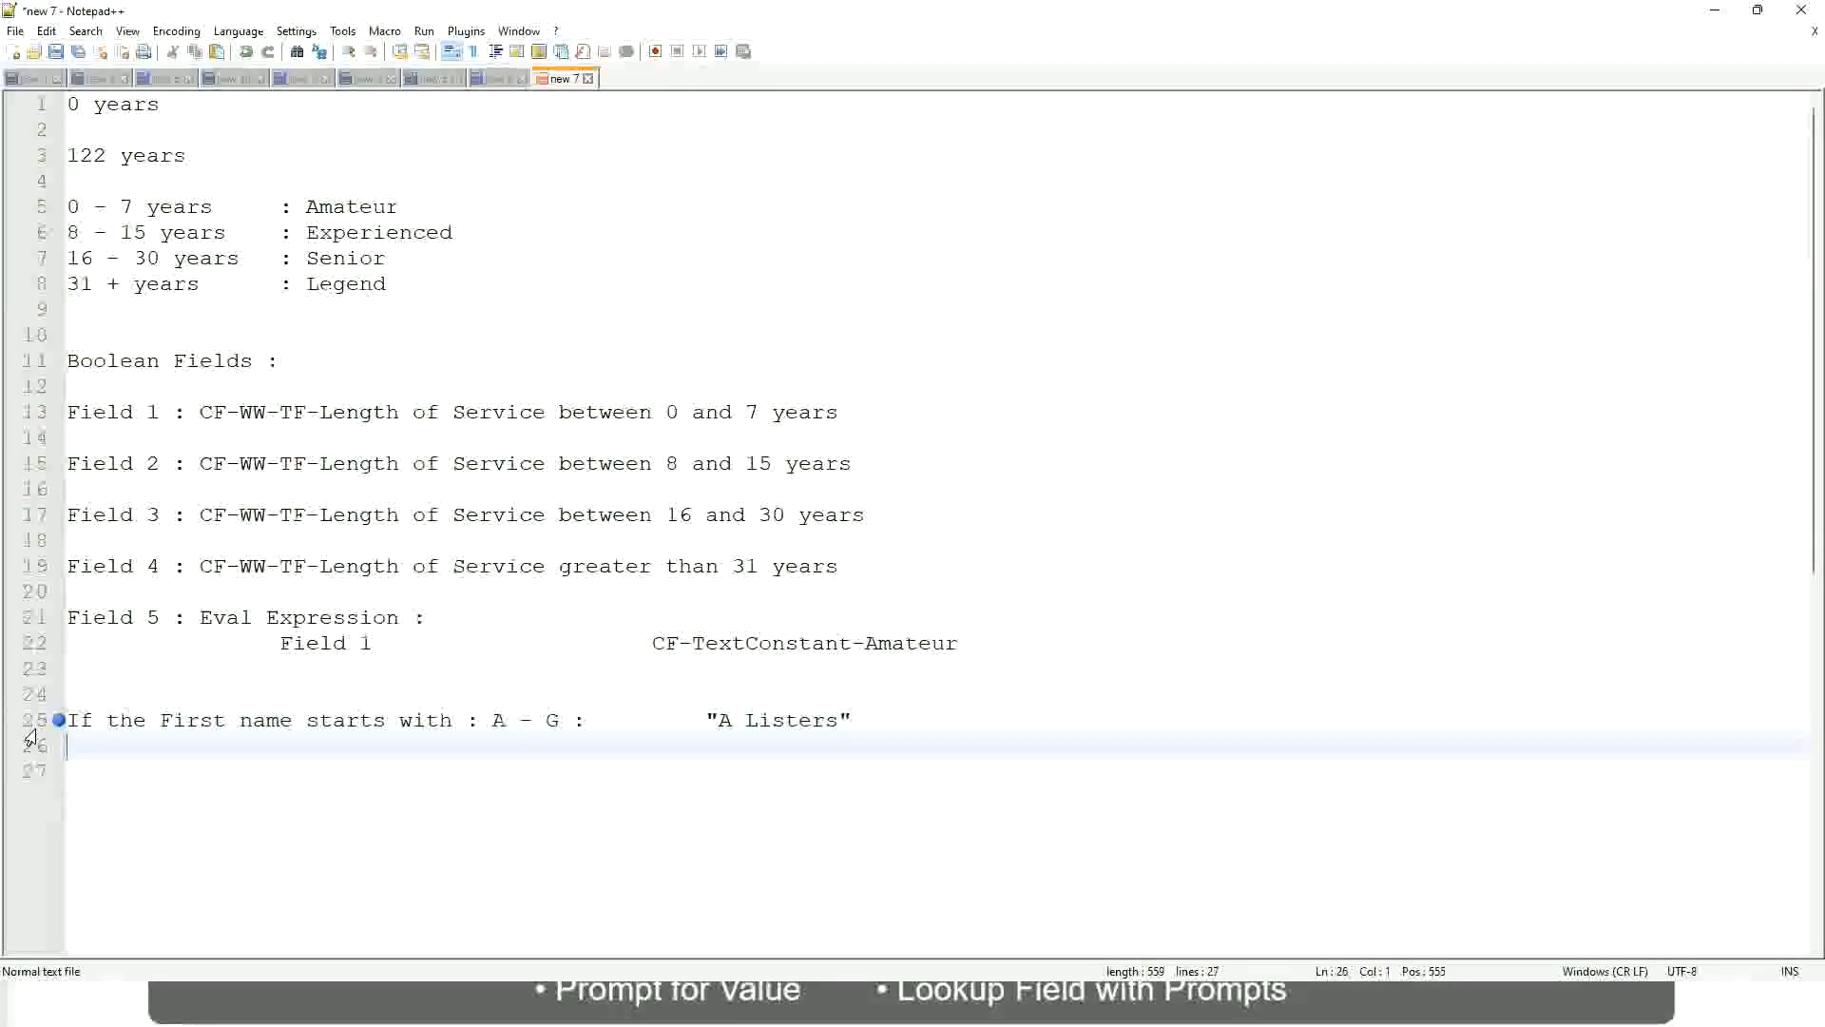
pyautogui.write('H -')
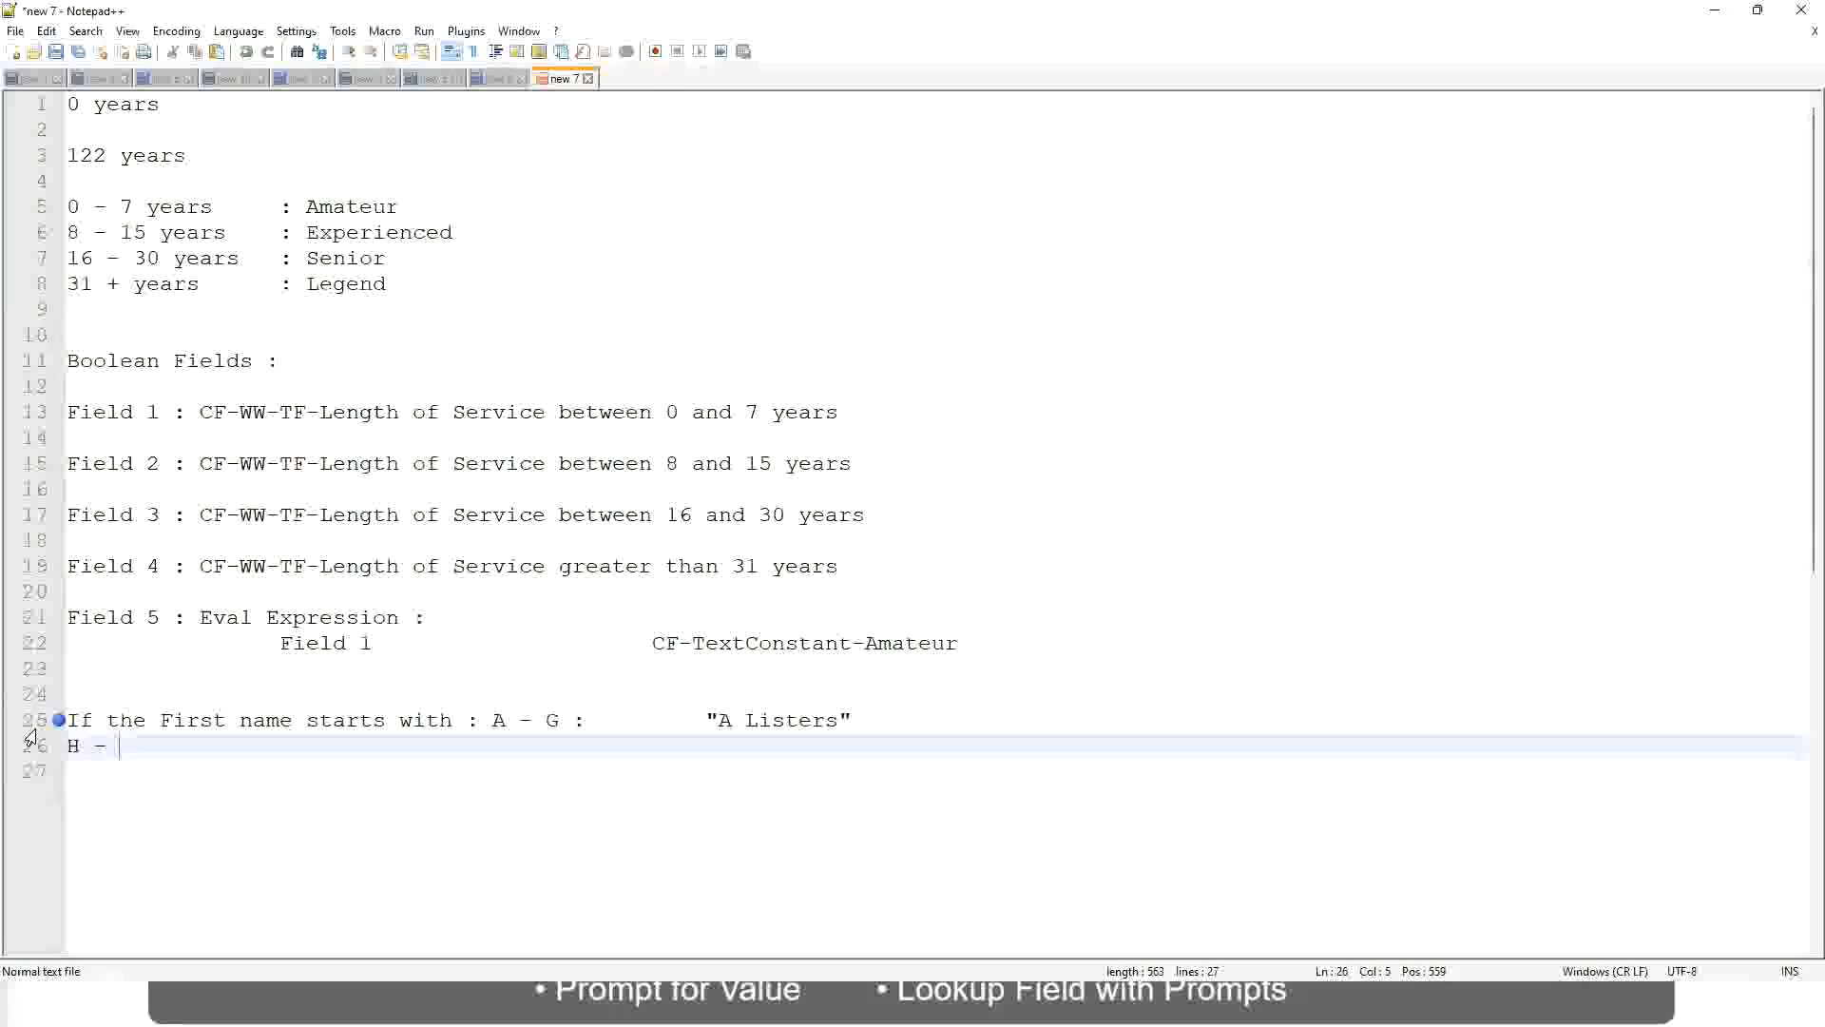
pyautogui.write('P')
pyautogui.press('Tab')
pyautogui.press('Tab')
pyautogui.press('Tab')
pyautogui.press('Tab')
pyautogui.press('Tab')
pyautogui.press('Tab')
pyautogui.press('Tab')
pyautogui.press('Tab')
pyautogui.press('Tab')
pyautogui.write(':')
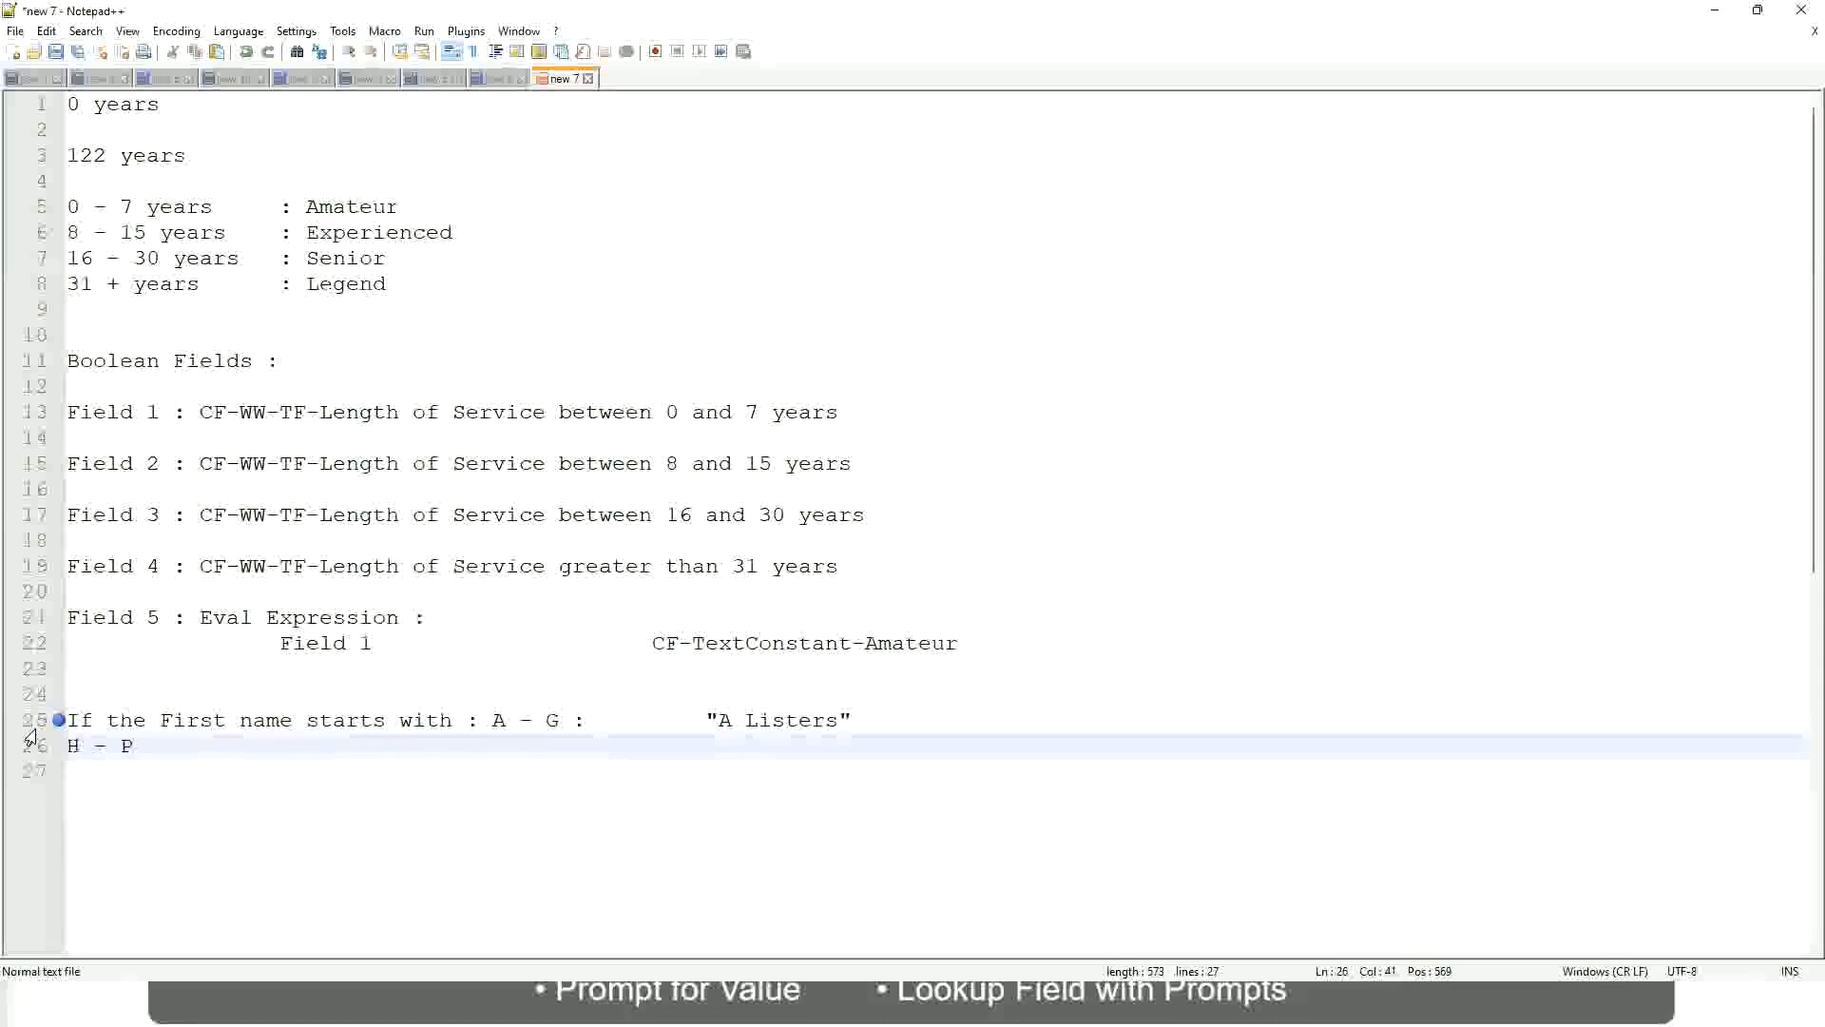
pyautogui.press('Tab')
pyautogui.write('"His Maje')
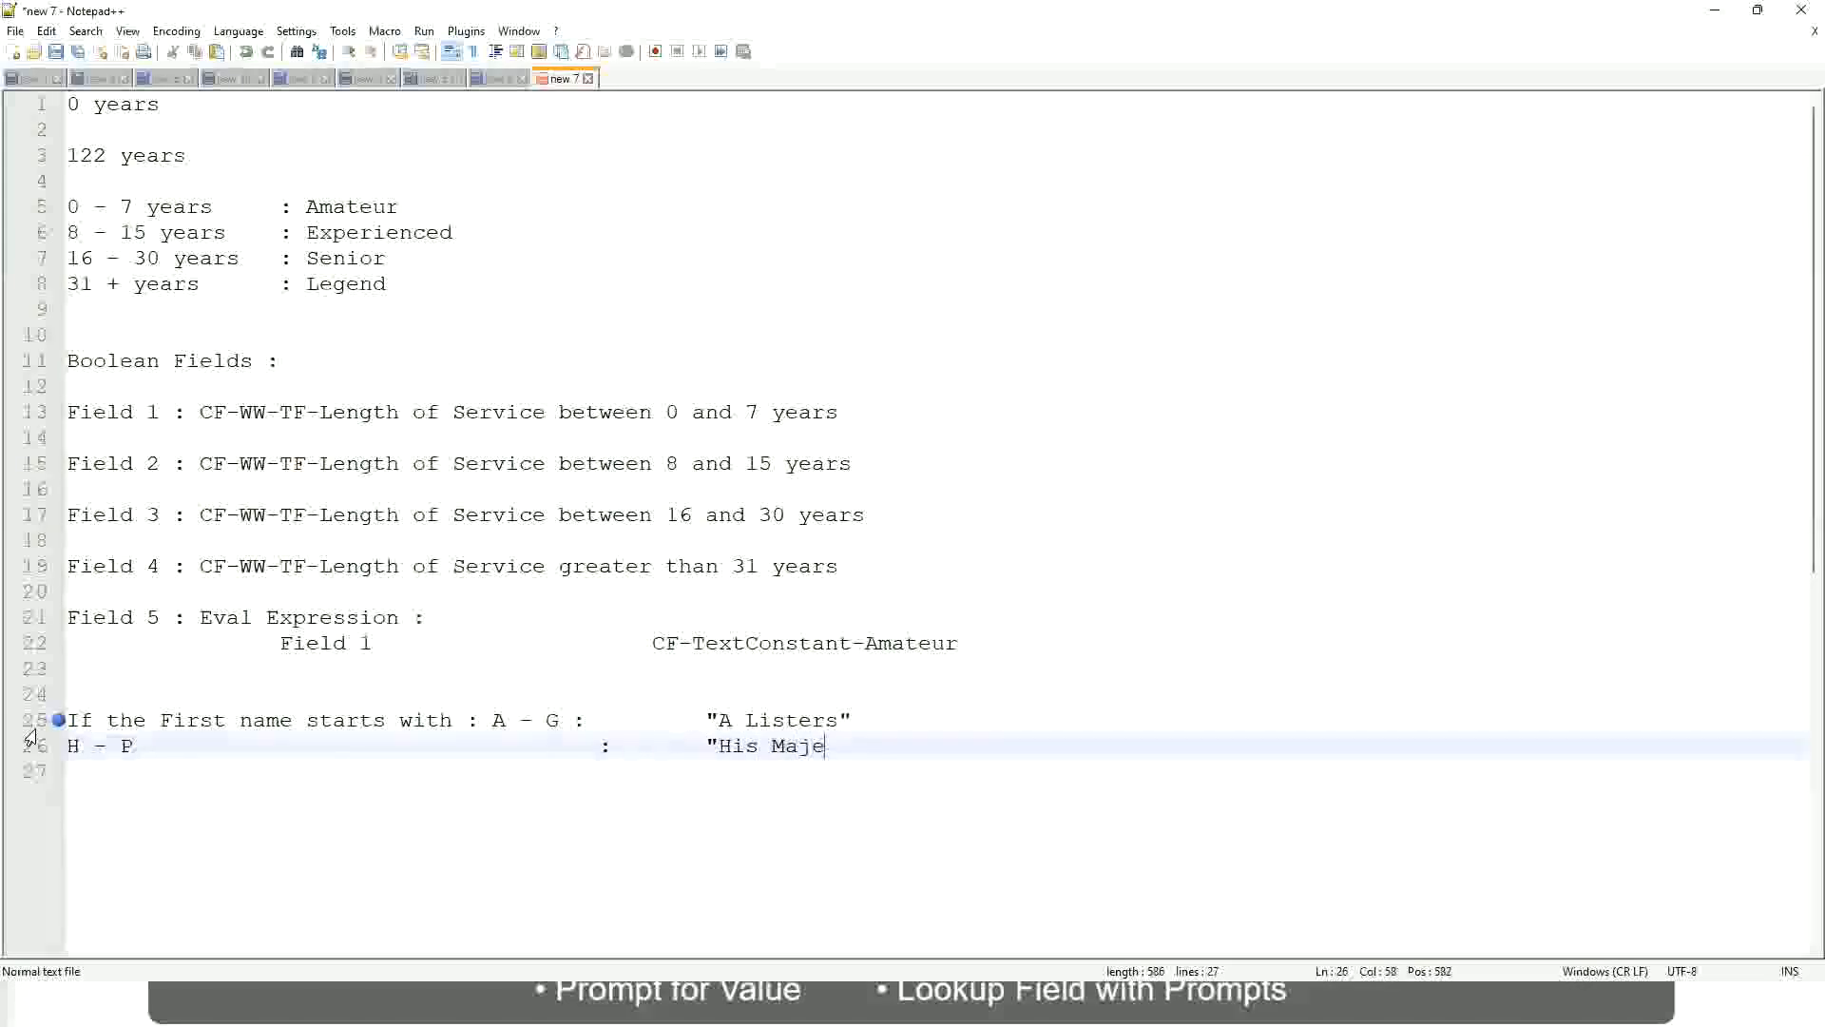
pyautogui.write('sty""')
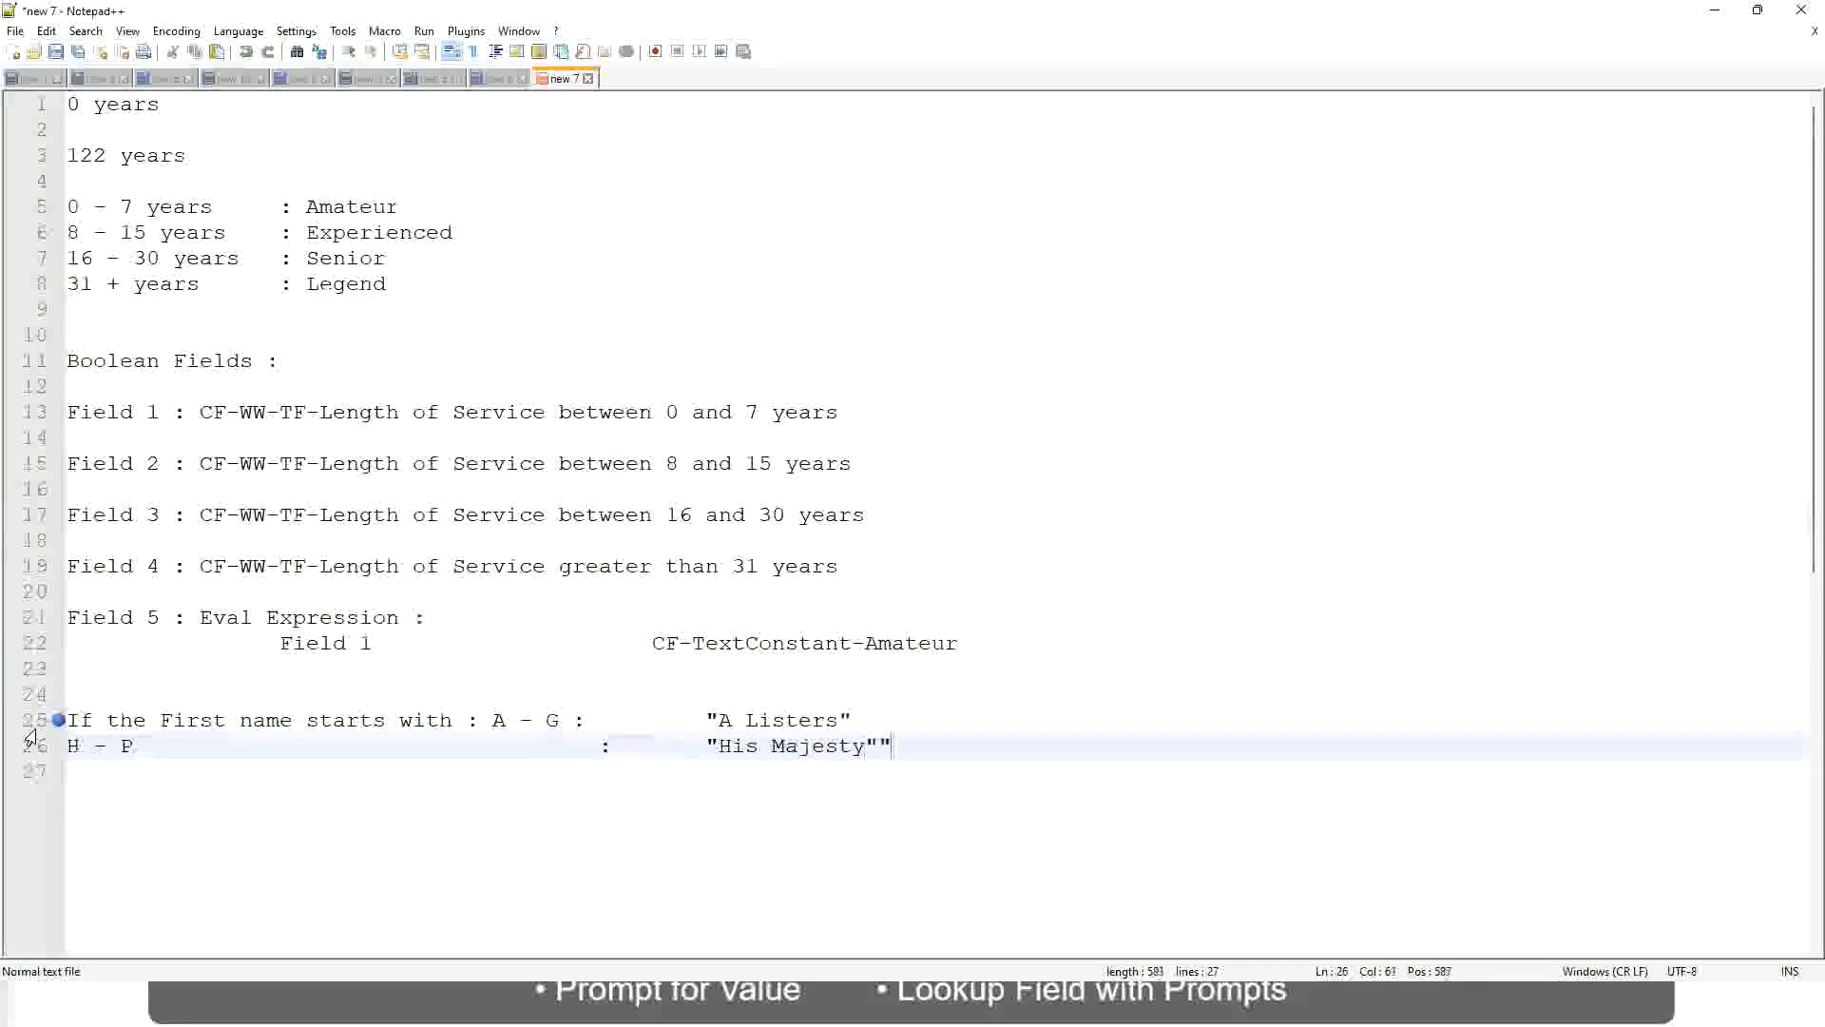
pyautogui.press('BackSpace')
# Add a third line for the range L - Z with the aligned label "Lords" in quotation marks
pyautogui.press('Return')
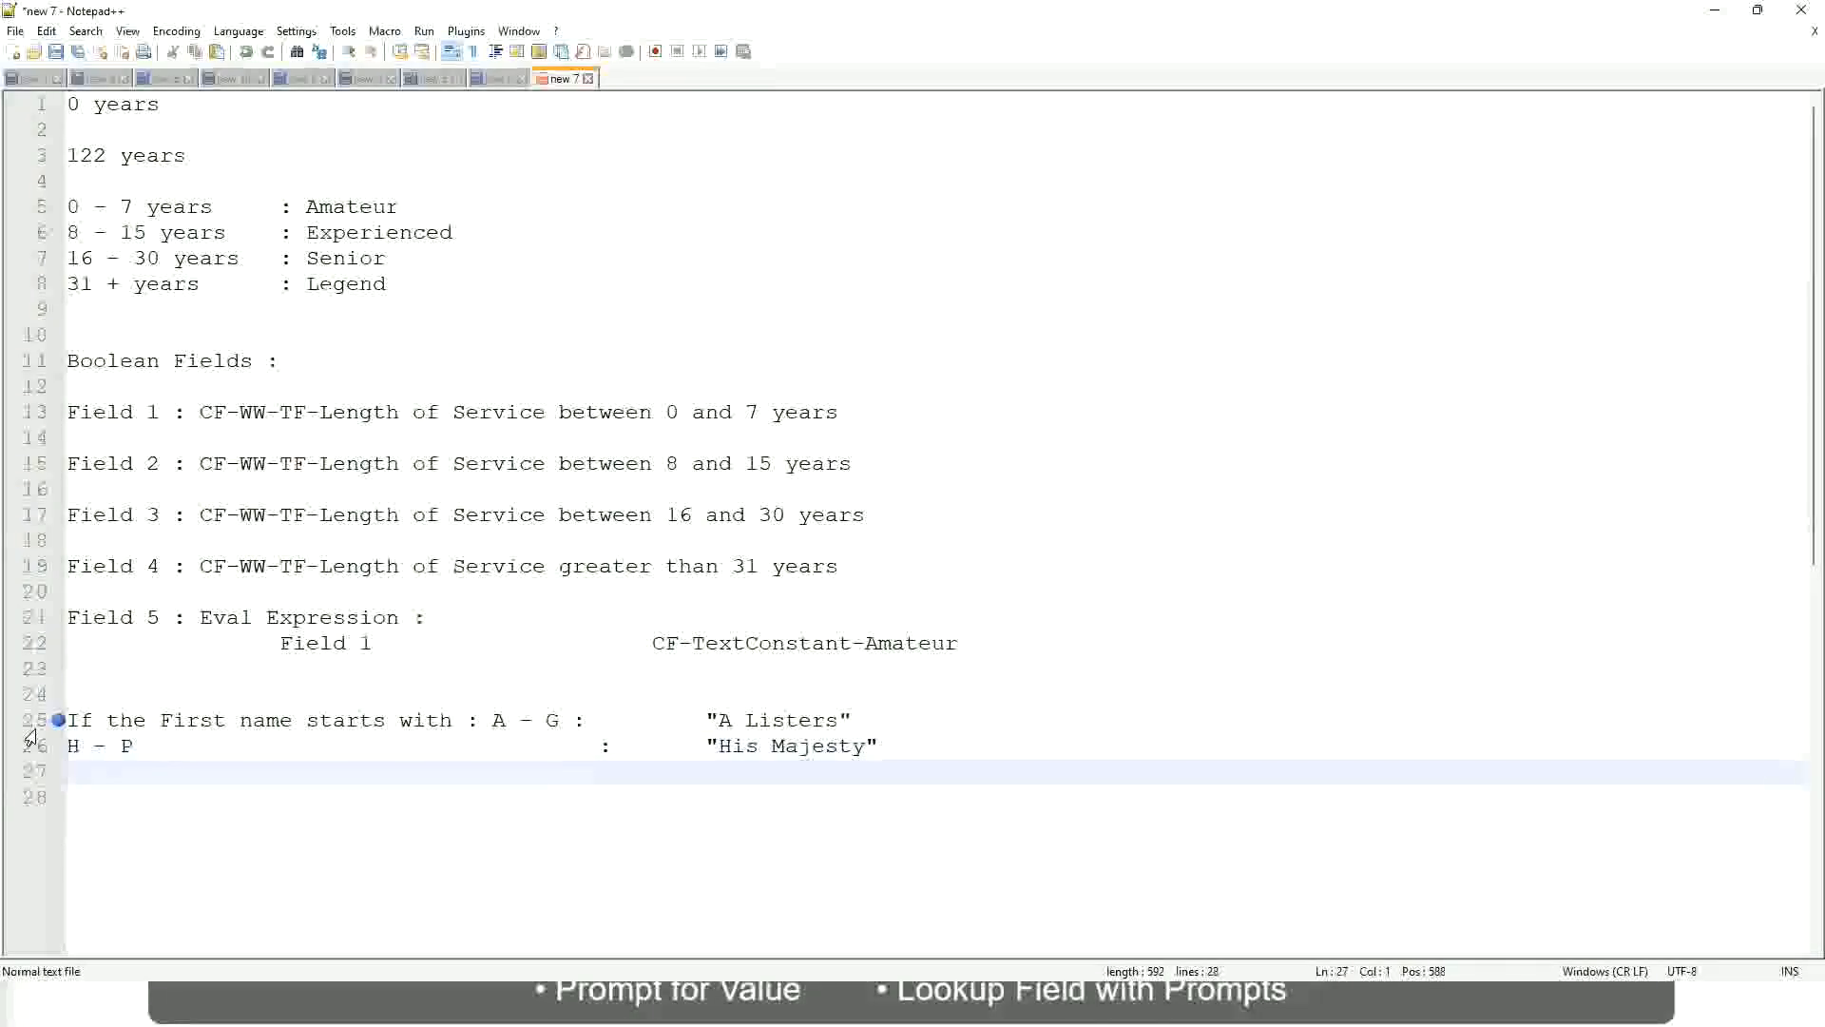
pyautogui.write('L - Z')
pyautogui.press('Tab')
pyautogui.press('Tab')
pyautogui.press('Tab')
pyautogui.press('Tab')
pyautogui.press('Tab')
pyautogui.press('Tab')
pyautogui.write(':')
pyautogui.press('Tab')
pyautogui.press('Tab')
pyautogui.write('"Lords')
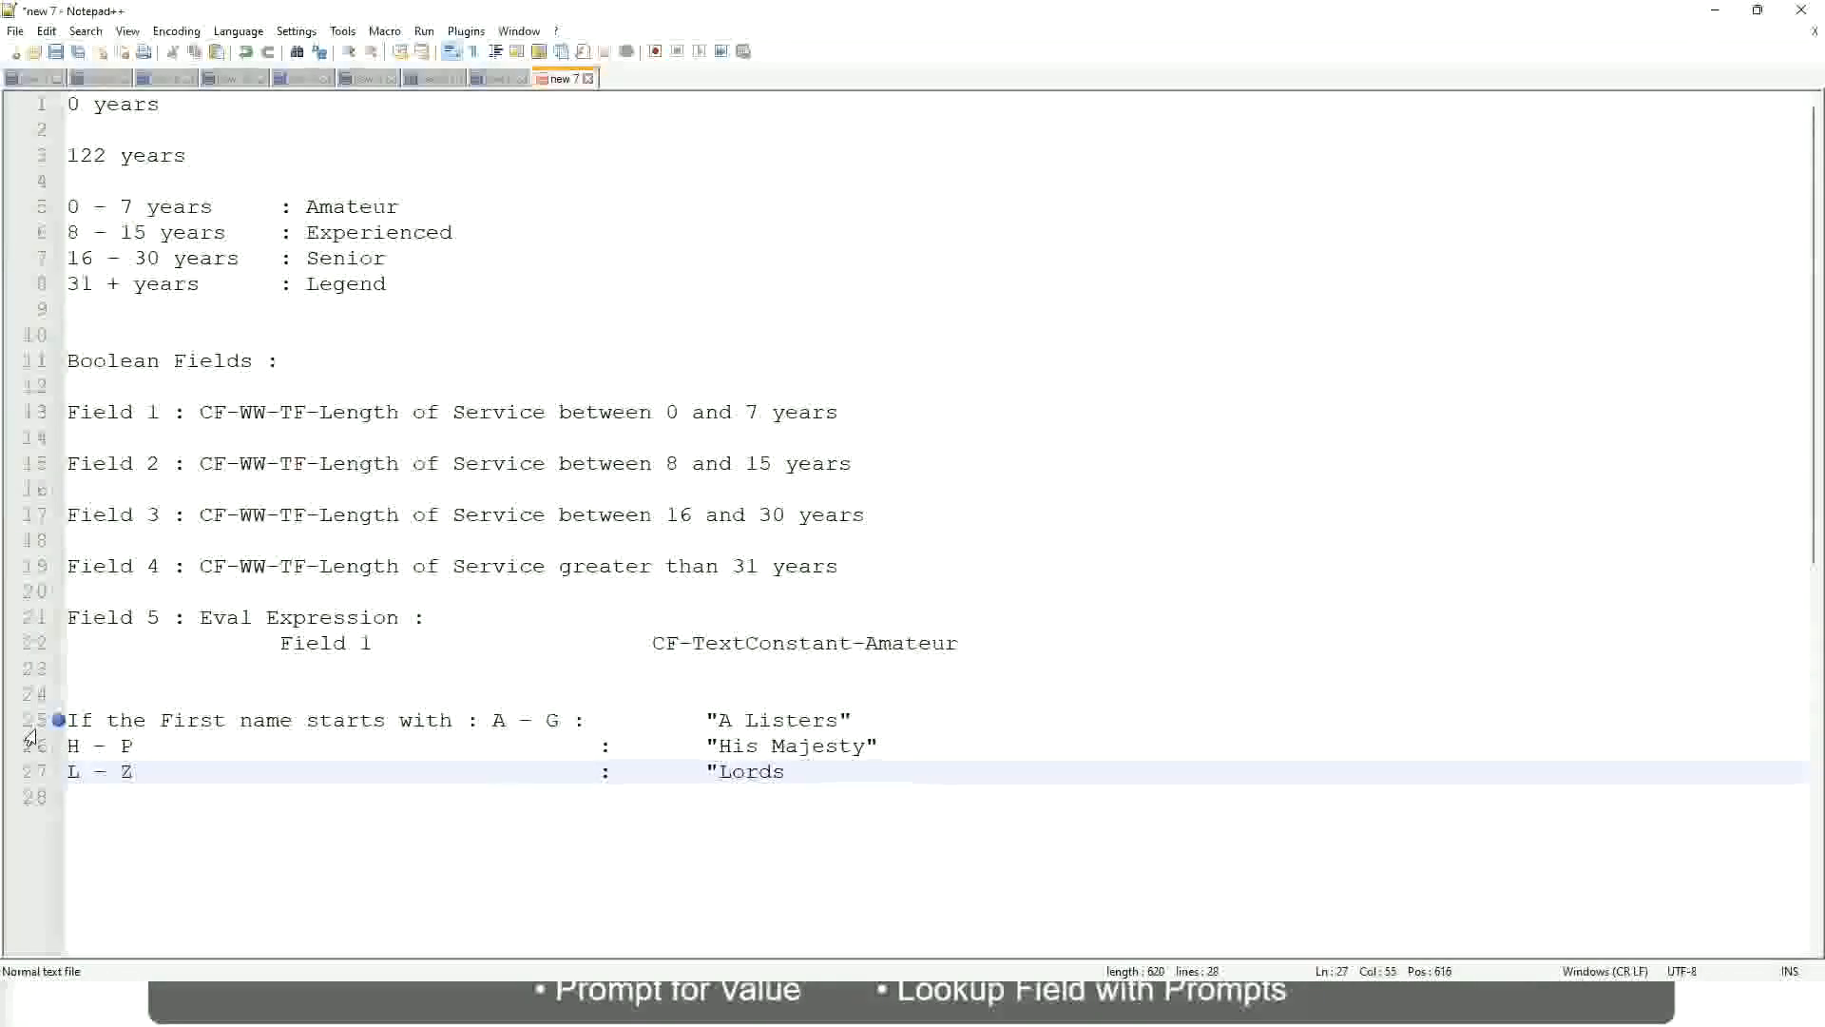
pyautogui.write('""')
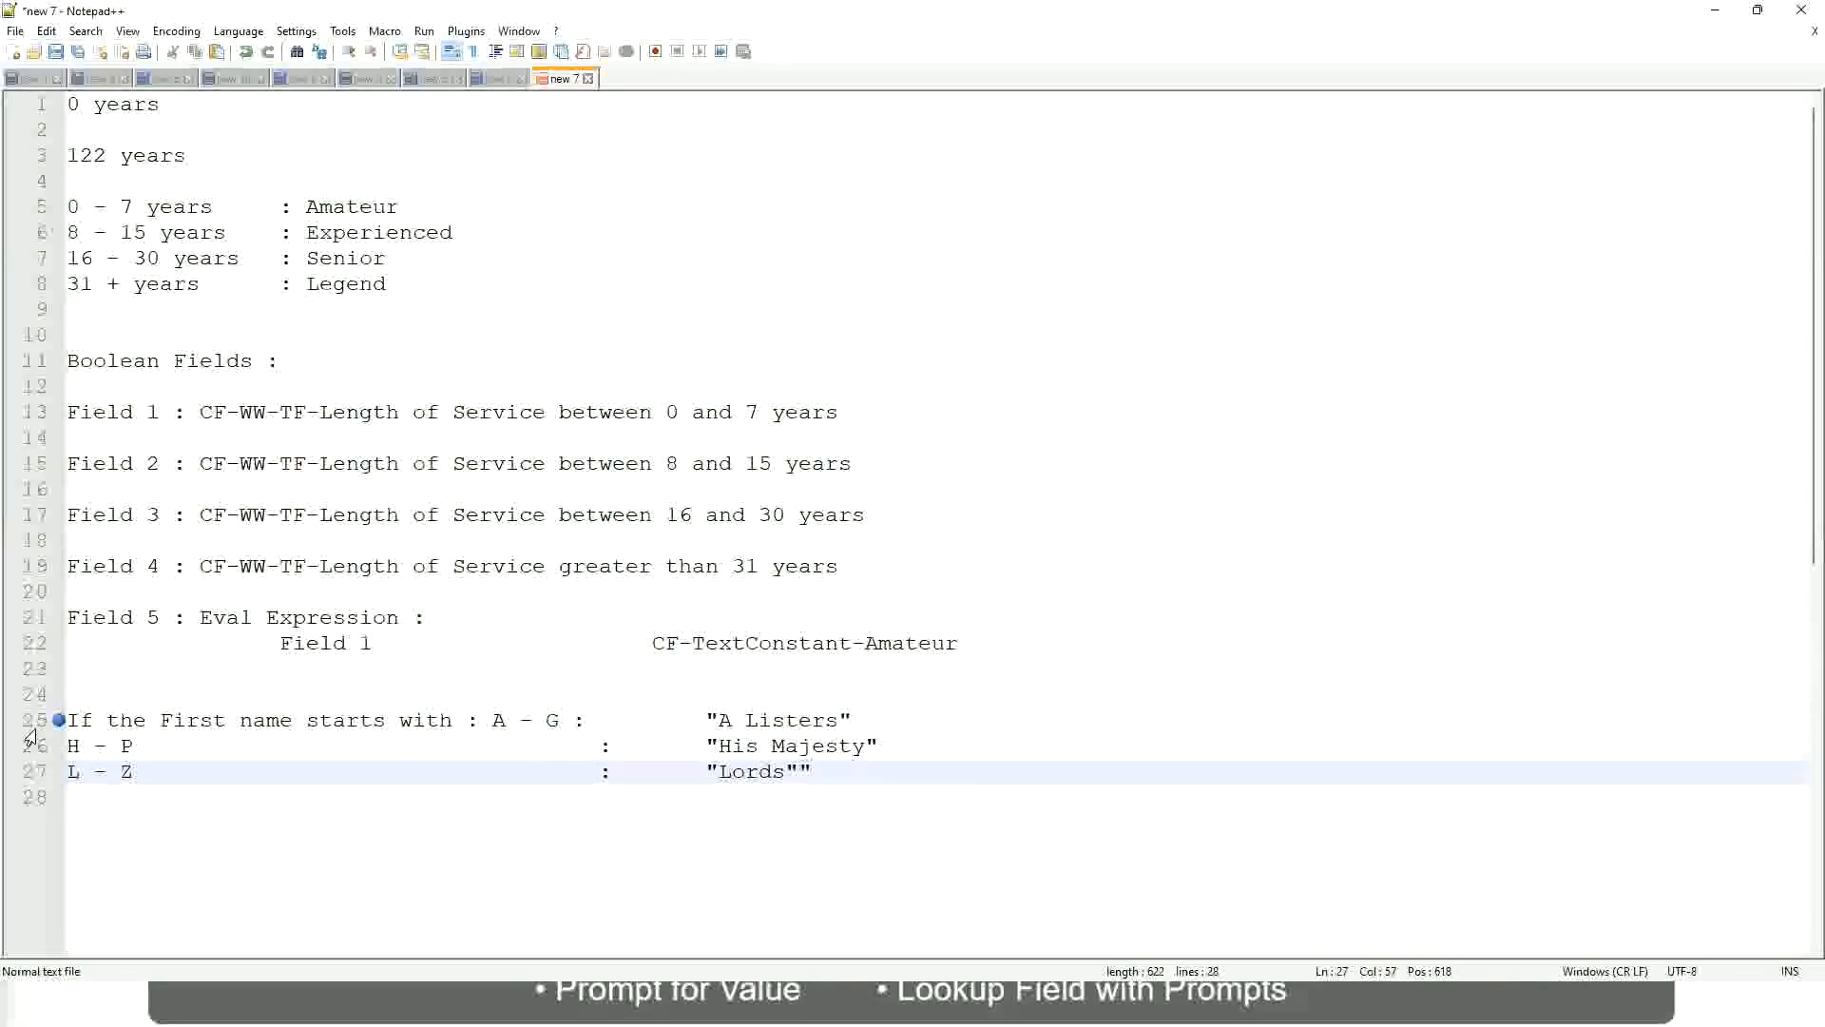
pyautogui.press('BackSpace')
pyautogui.press('End')
# Replace all three first-name rule lines with the single word If
pyautogui.moveTo(808, 772); pyautogui.dragTo(868, 722)
pyautogui.click(785, 720)
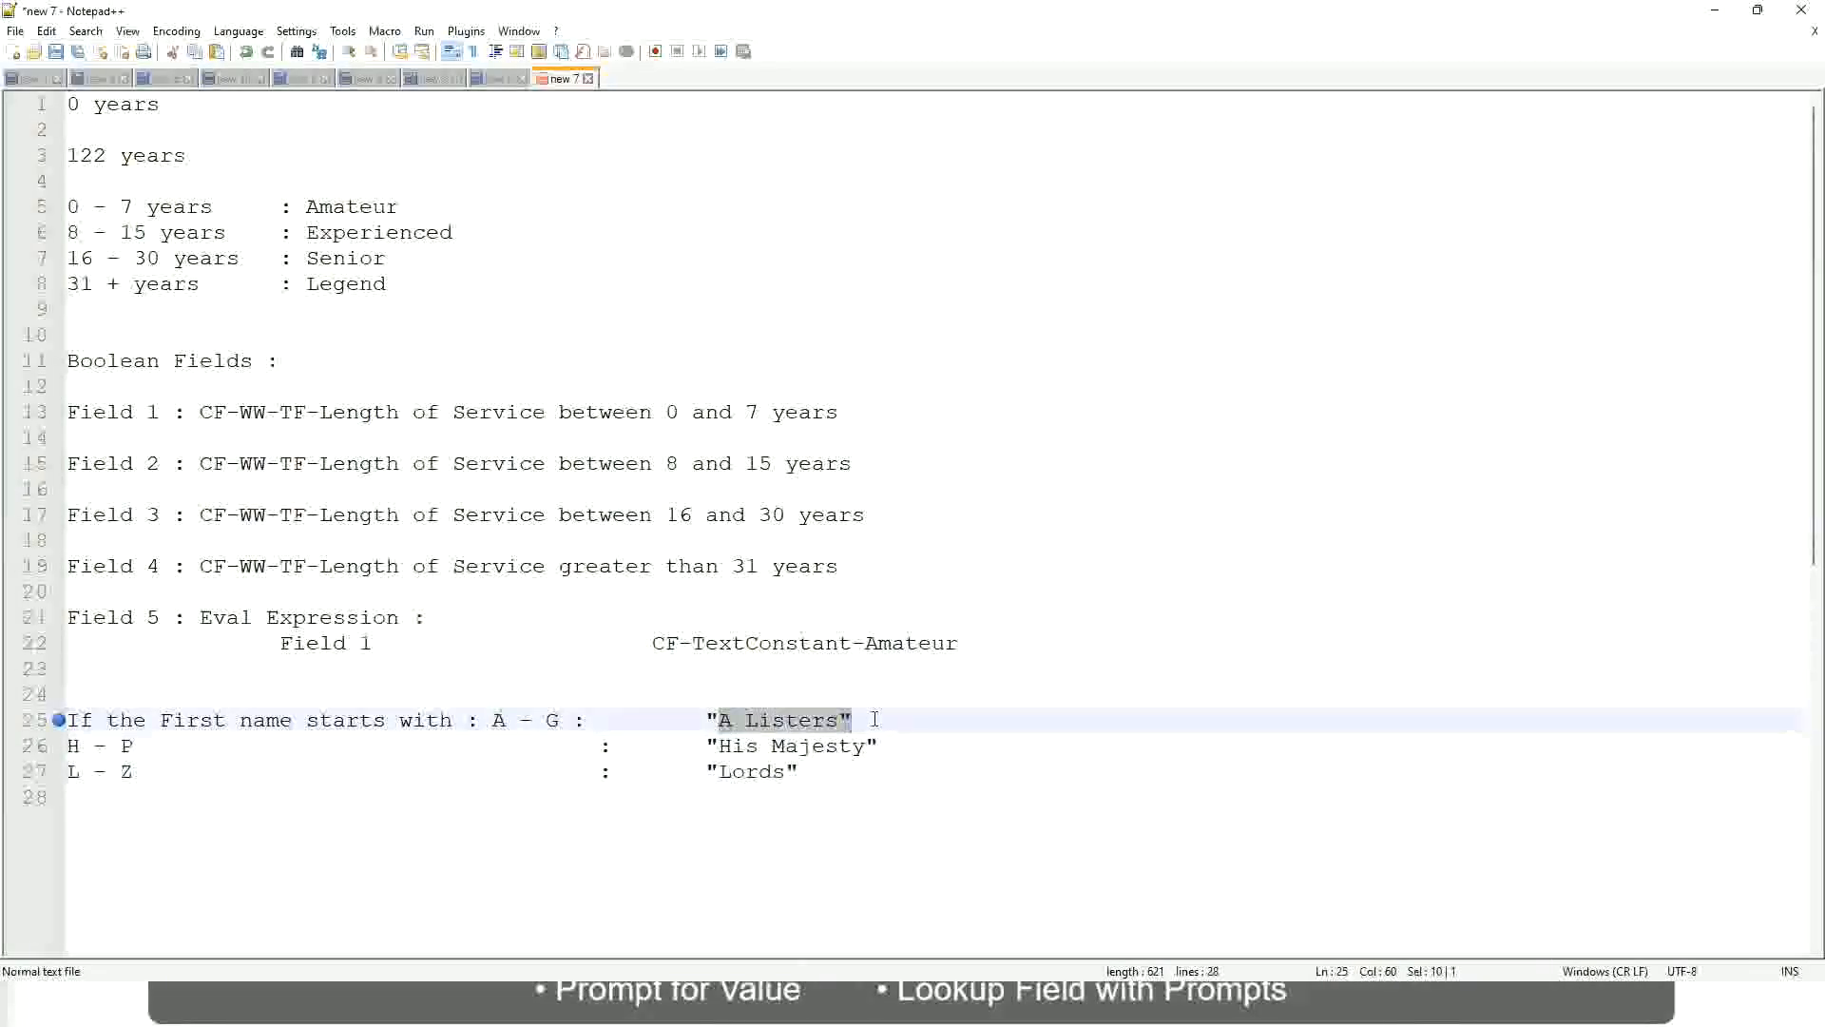
pyautogui.click(826, 749)
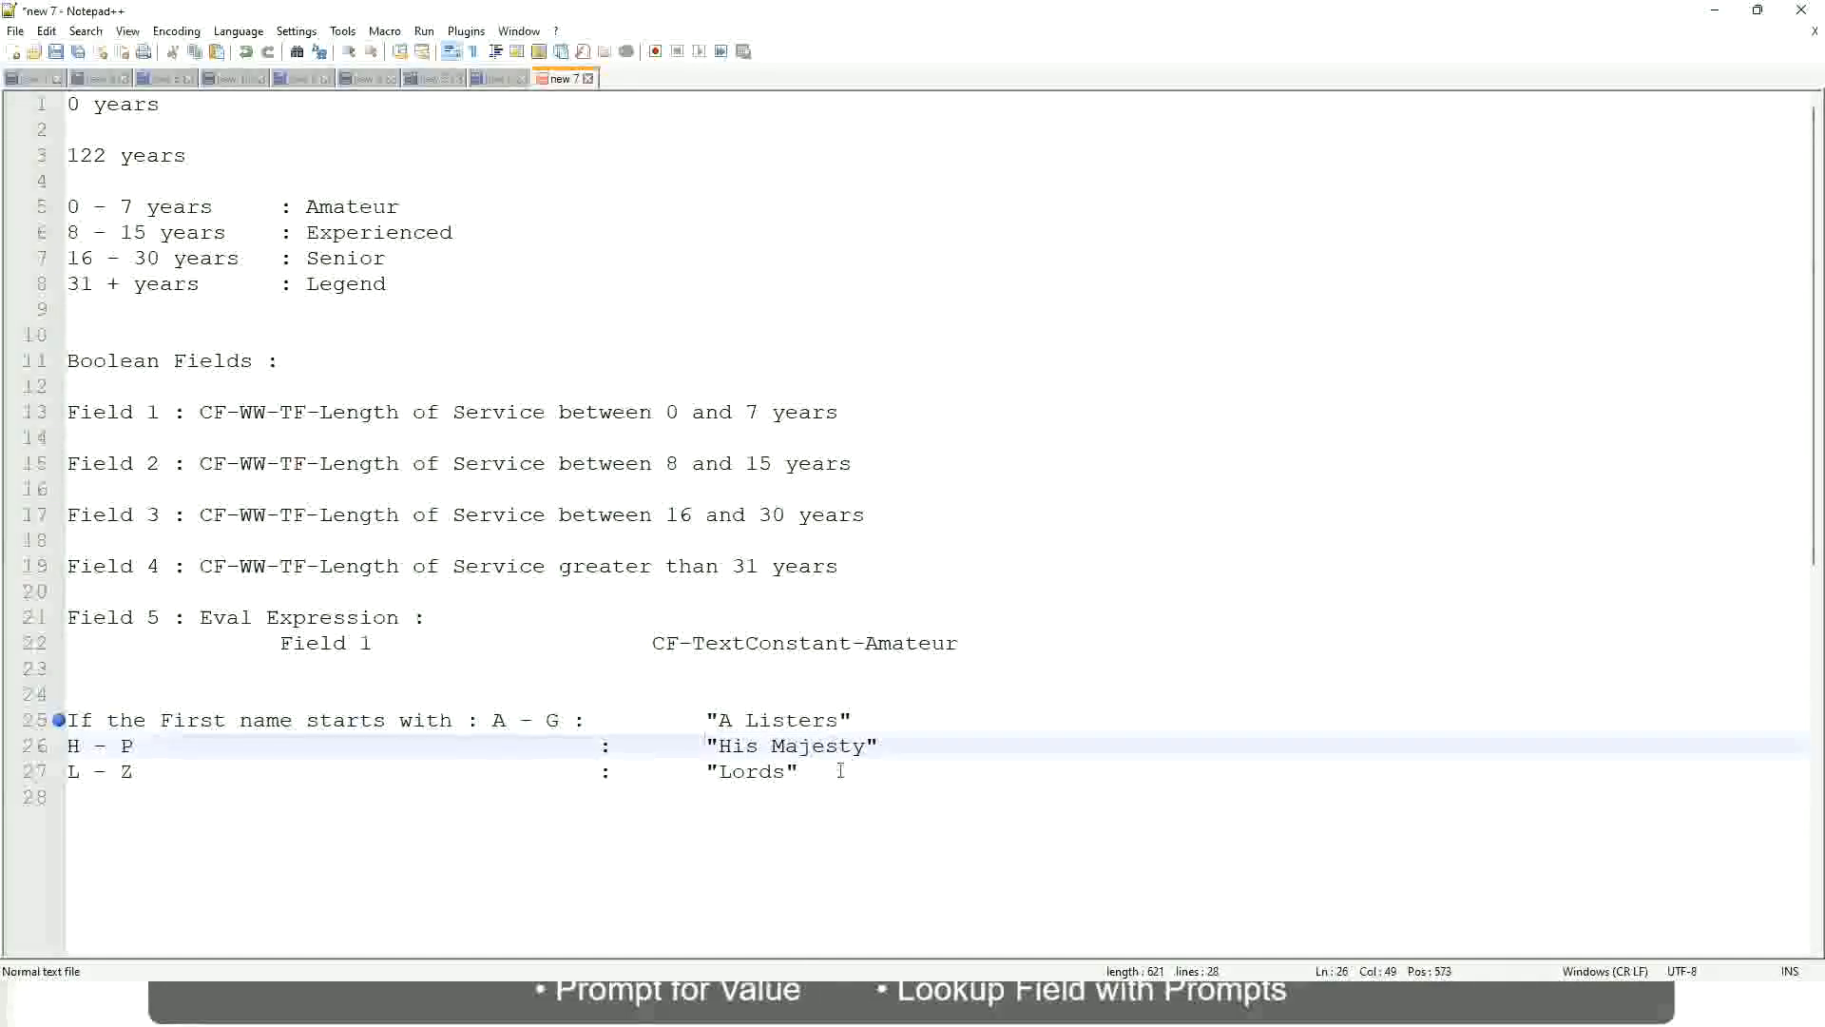
pyautogui.moveTo(834, 767); pyautogui.dragTo(64, 720)
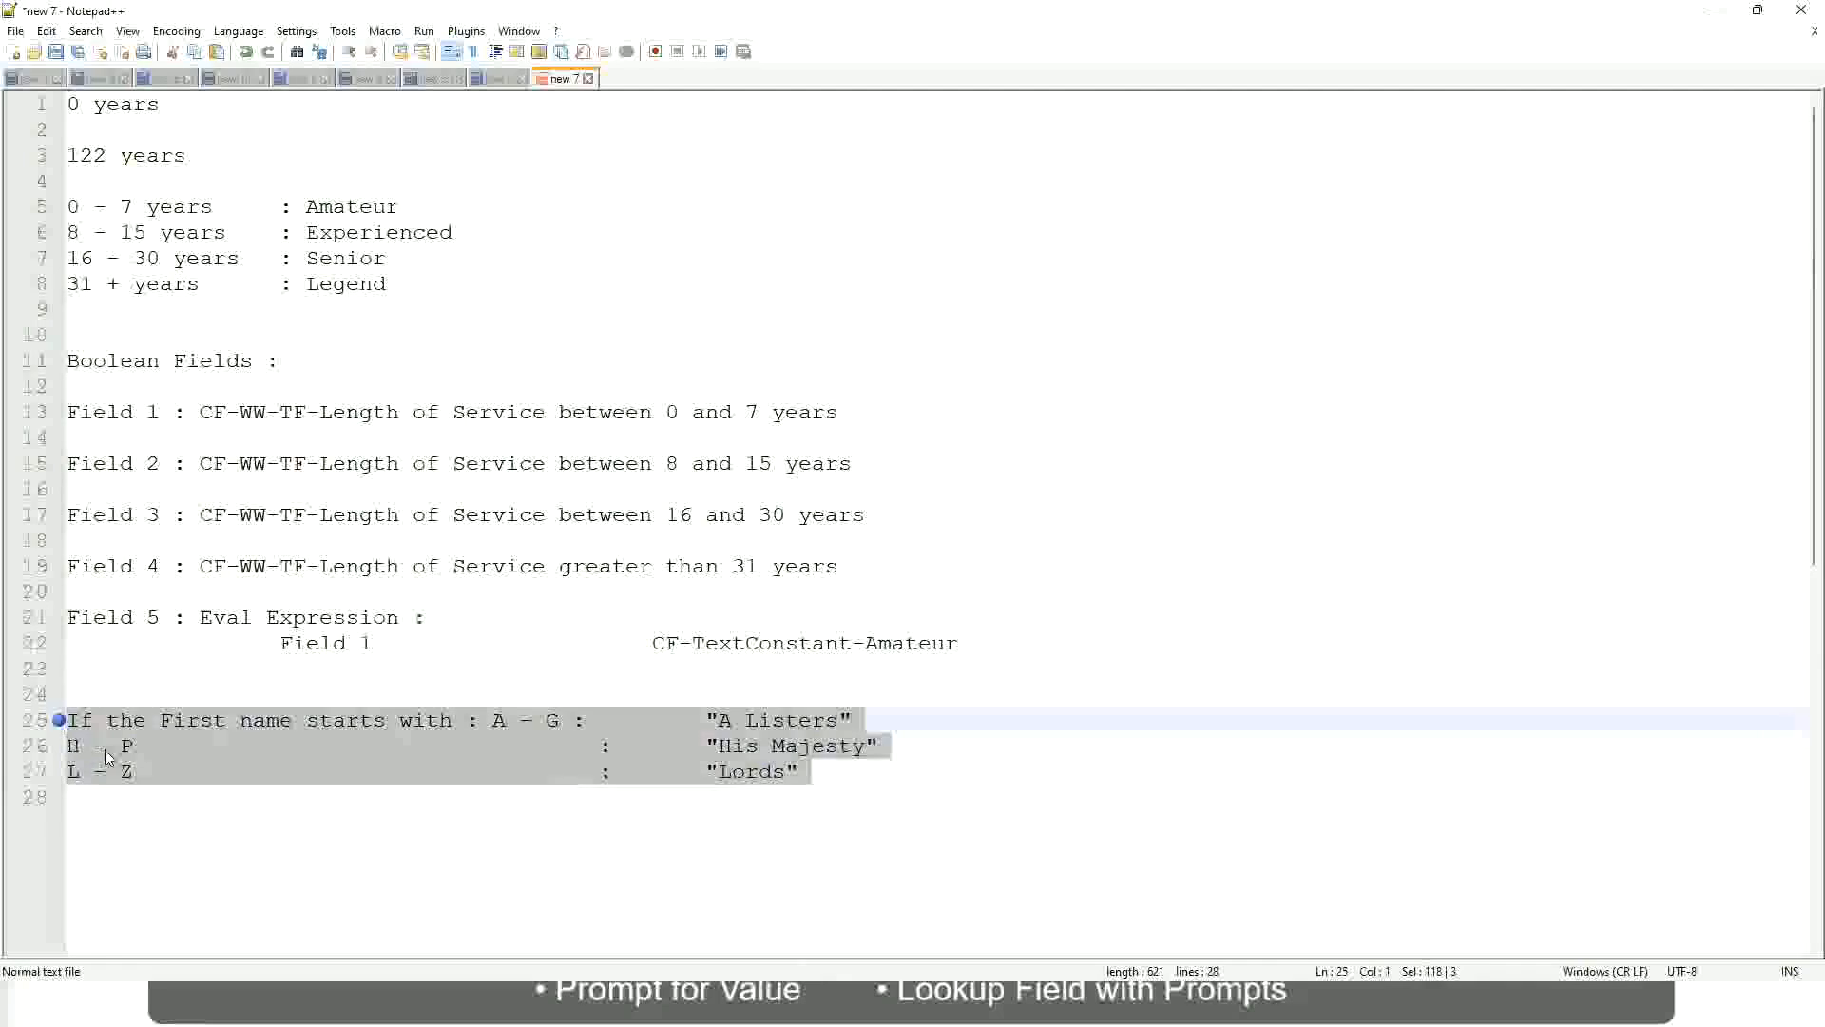
pyautogui.write('If ')
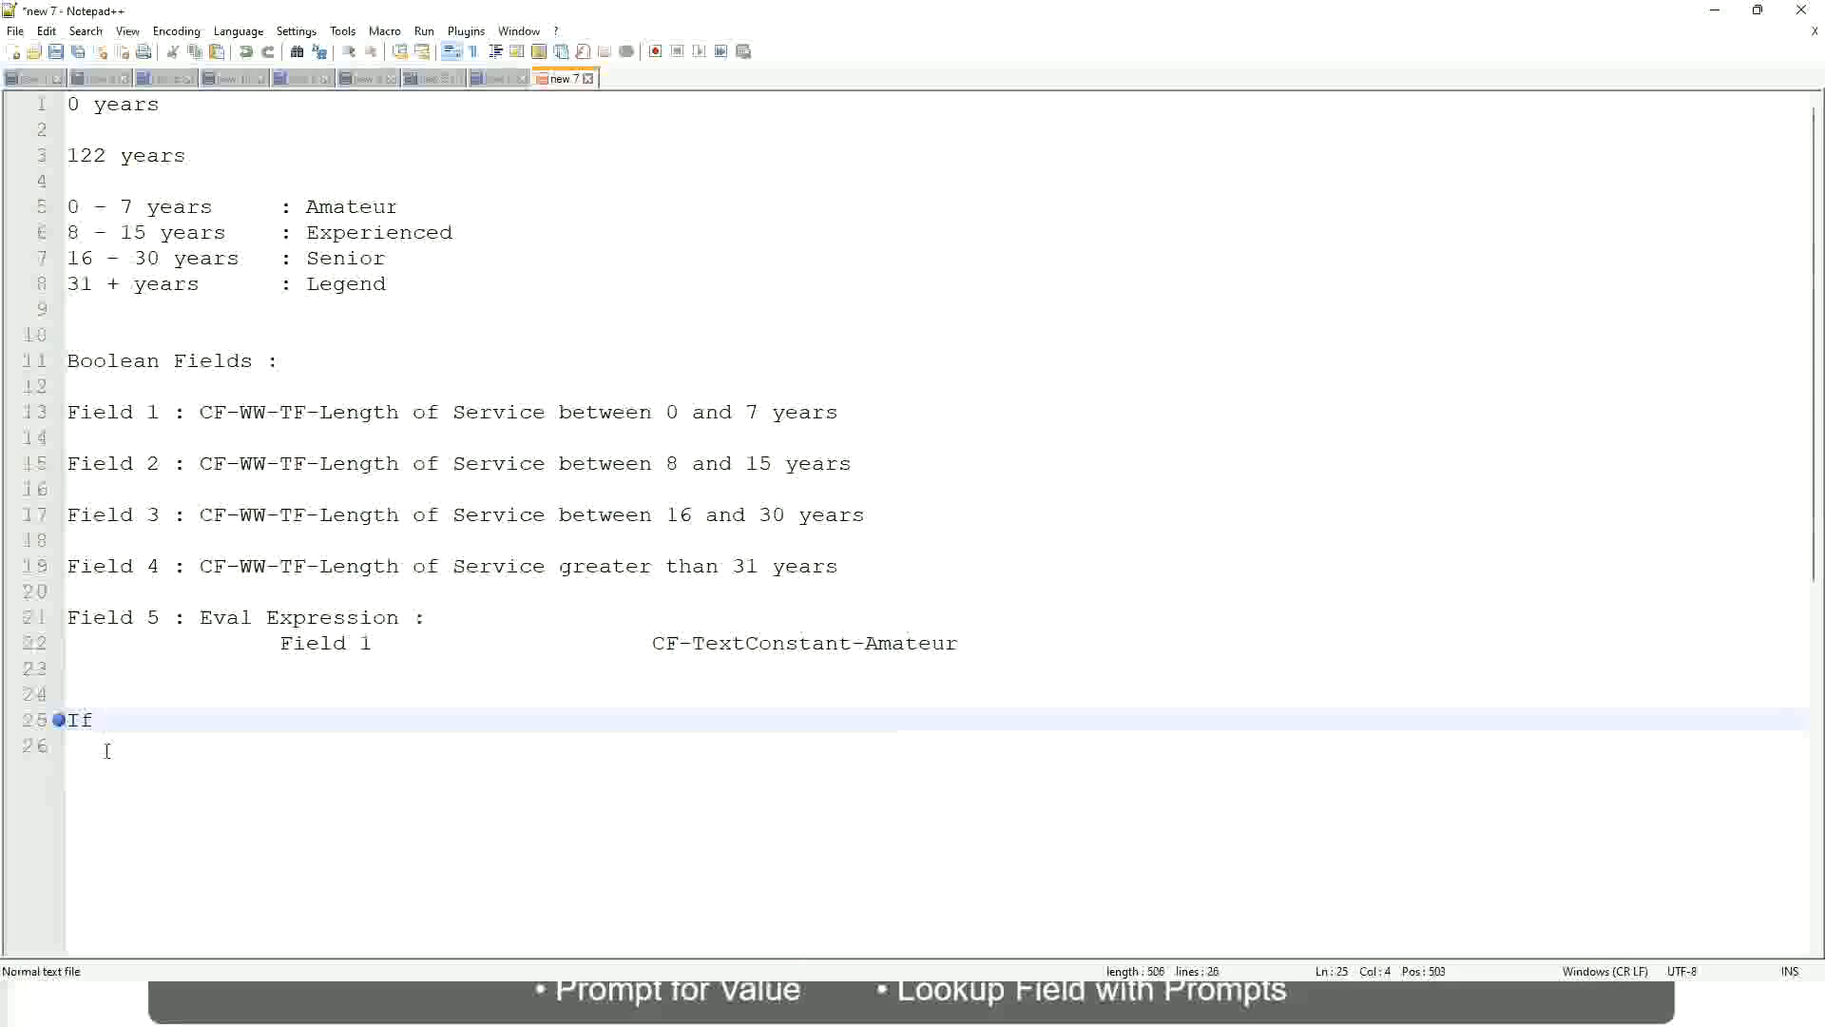
# Try continuing the condition with "Prior Experience" and remove that wording again
pyautogui.write('Prior Ex')
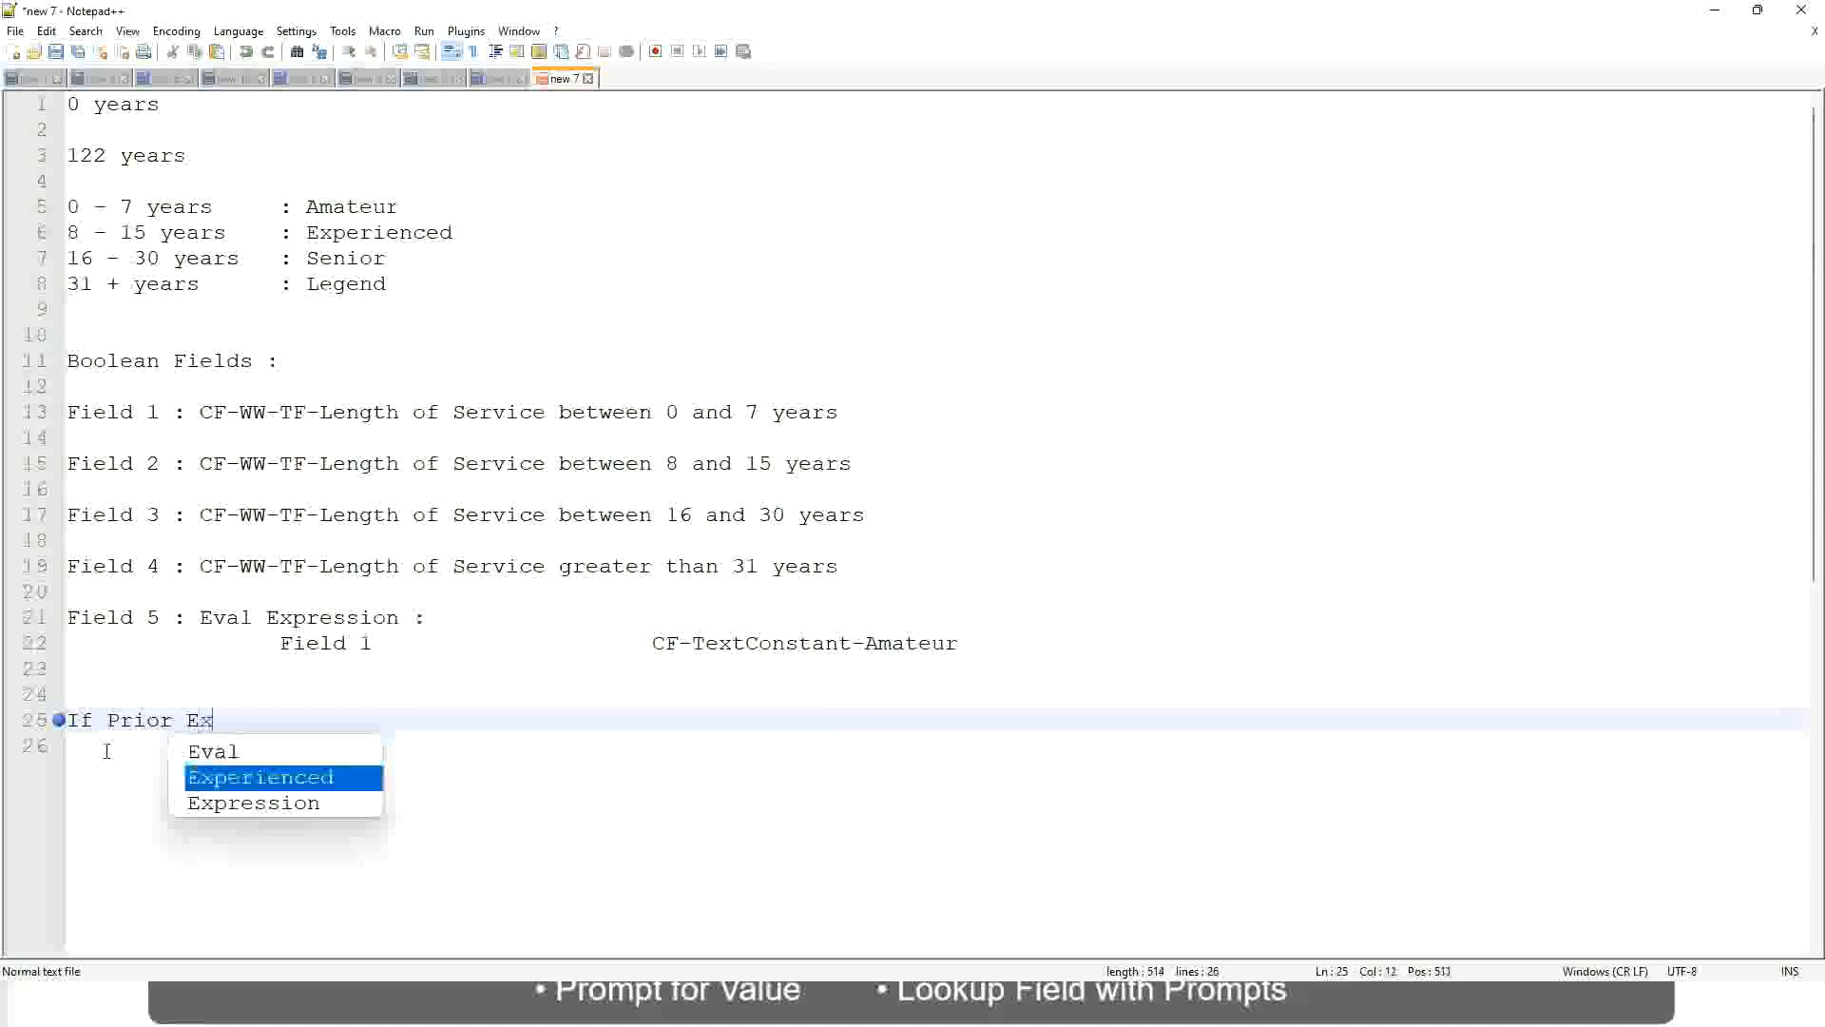
pyautogui.write('perience')
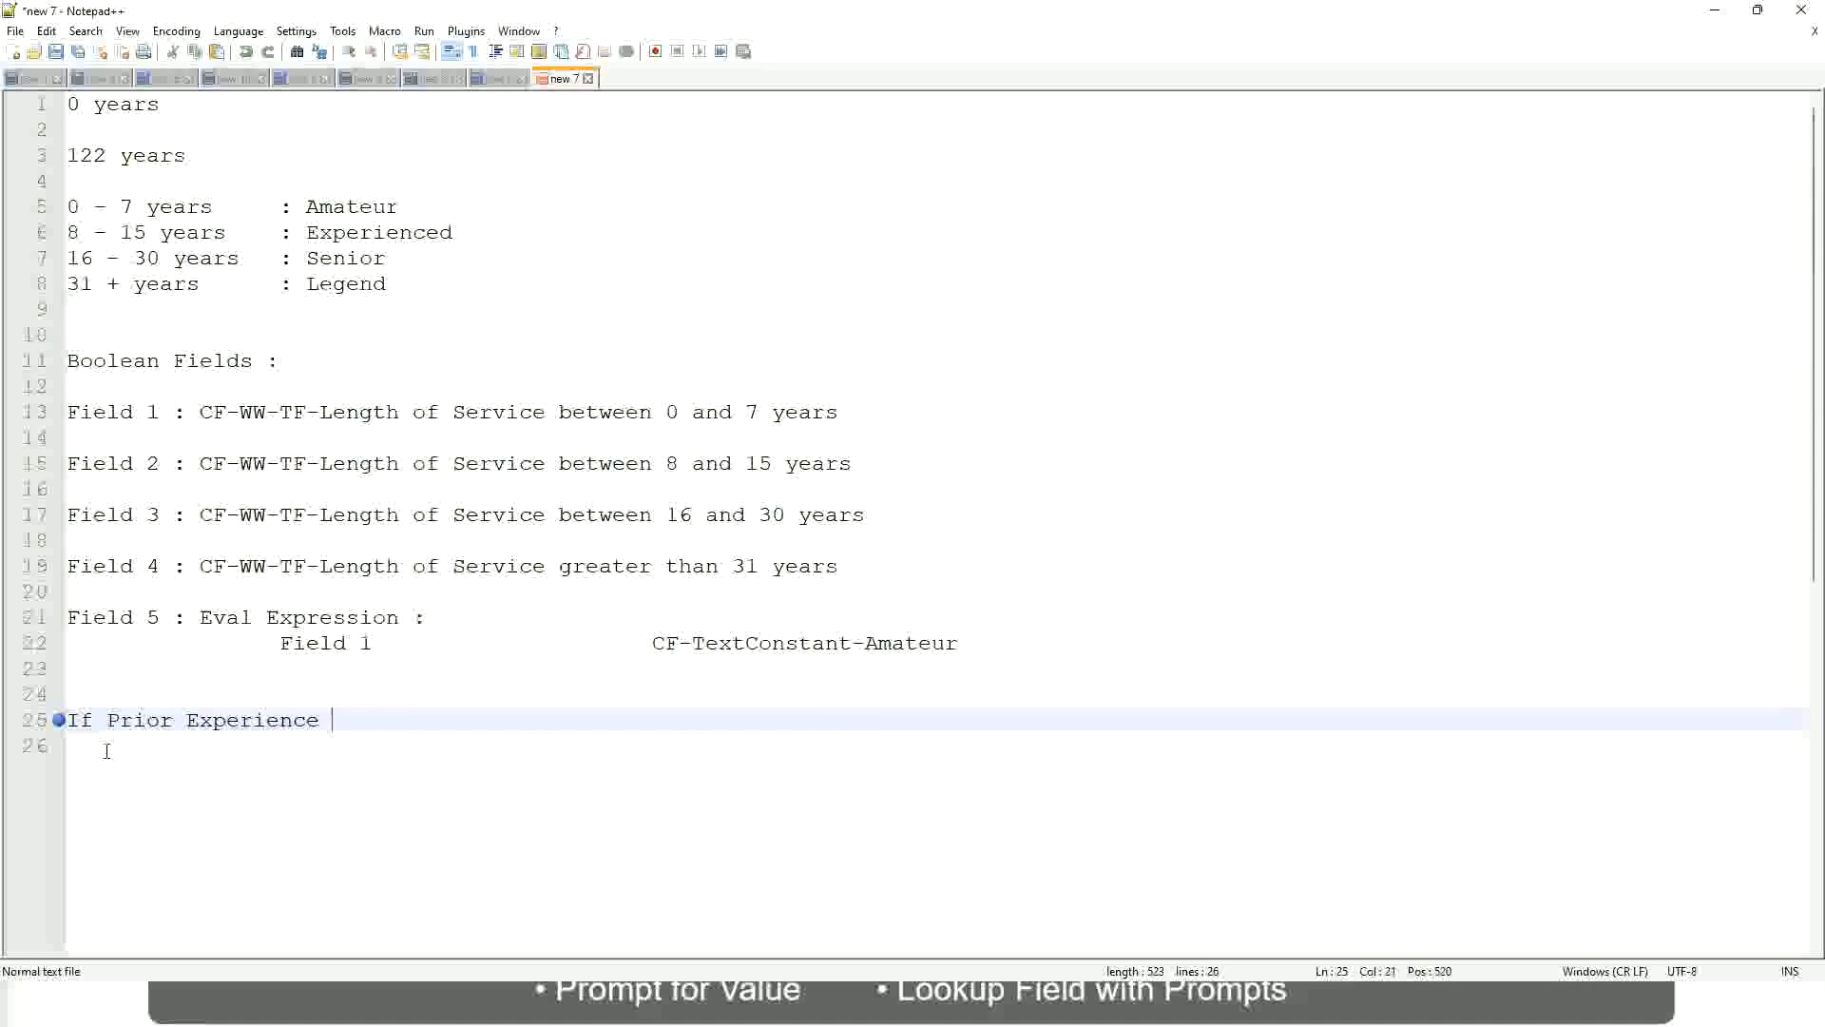
pyautogui.press('BackSpace')
pyautogui.press('BackSpace')
pyautogui.press('BackSpace')
pyautogui.press('BackSpace')
pyautogui.press('BackSpace')
pyautogui.press('BackSpace')
pyautogui.press('BackSpace')
pyautogui.press('BackSpace')
pyautogui.press('BackSpace')
pyautogui.press('BackSpace')
pyautogui.press('BackSpace')
pyautogui.press('BackSpace')
pyautogui.press('BackSpace')
pyautogui.press('BackSpace')
pyautogui.press('BackSpace')
pyautogui.press('BackSpace')
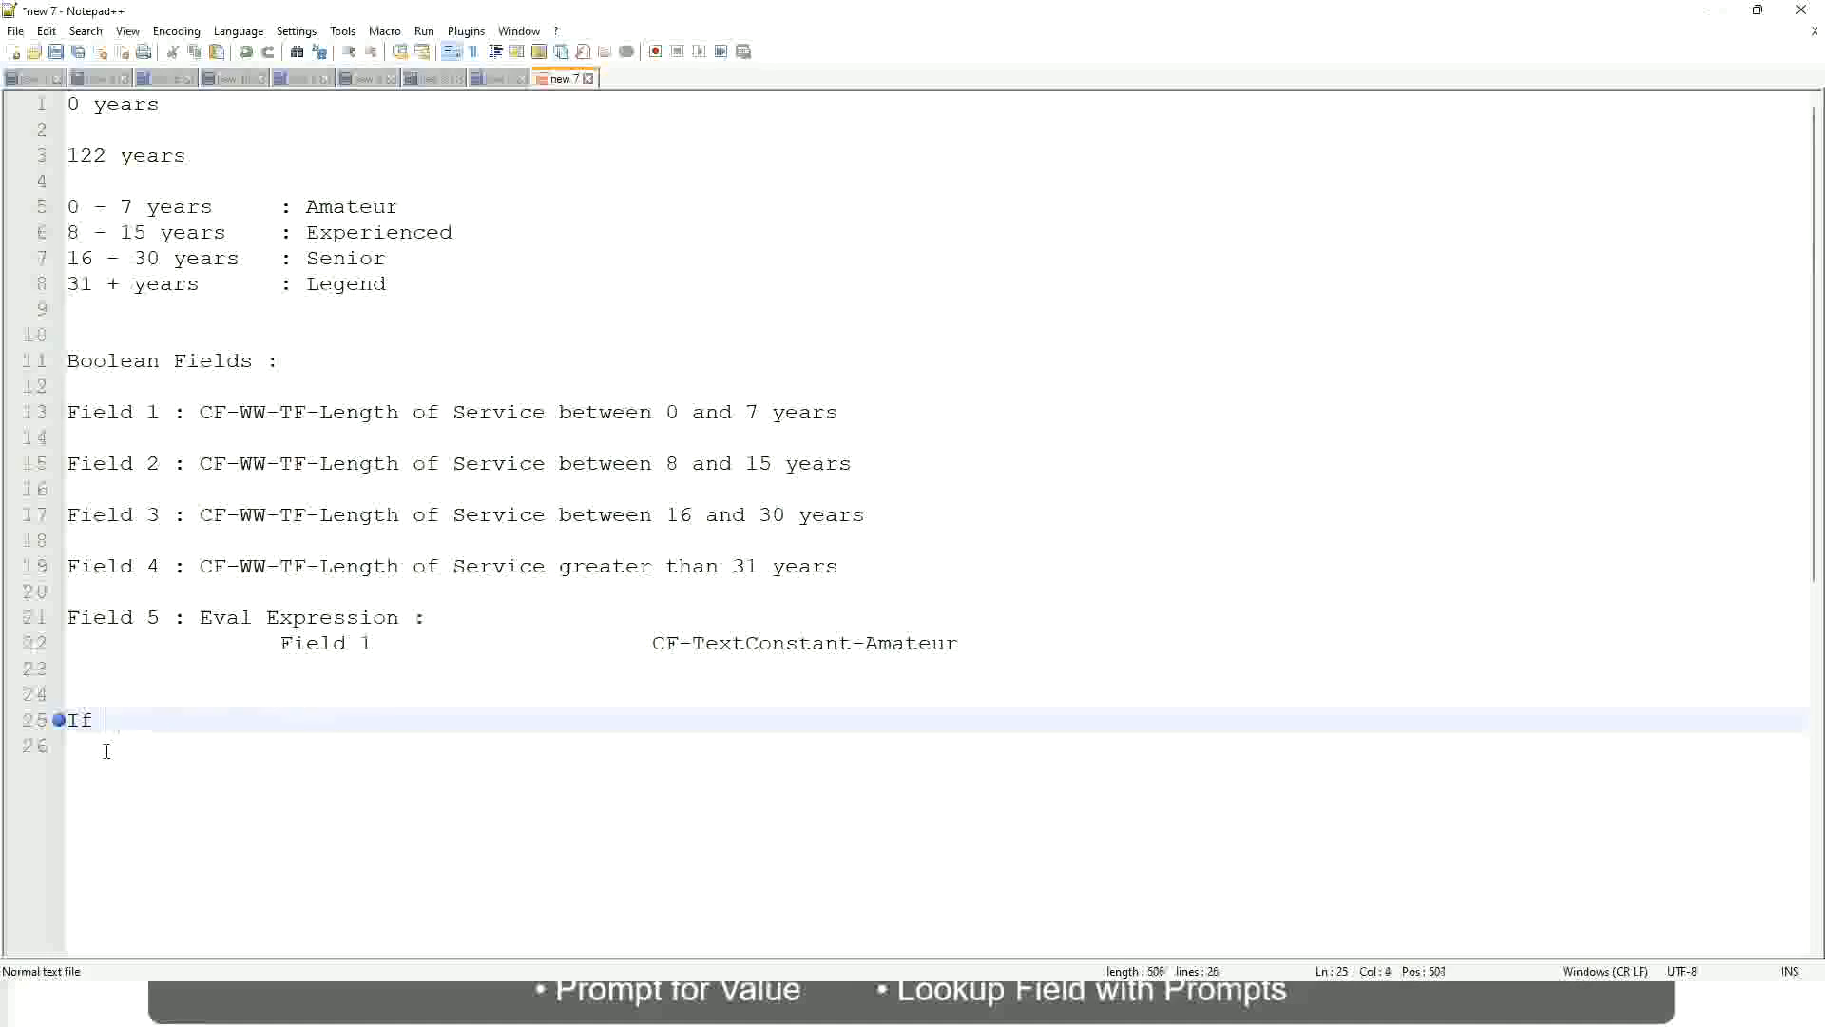
# Try the wording "Job Profile is : Manager" after If and delete it again
pyautogui.write('Job Prof')
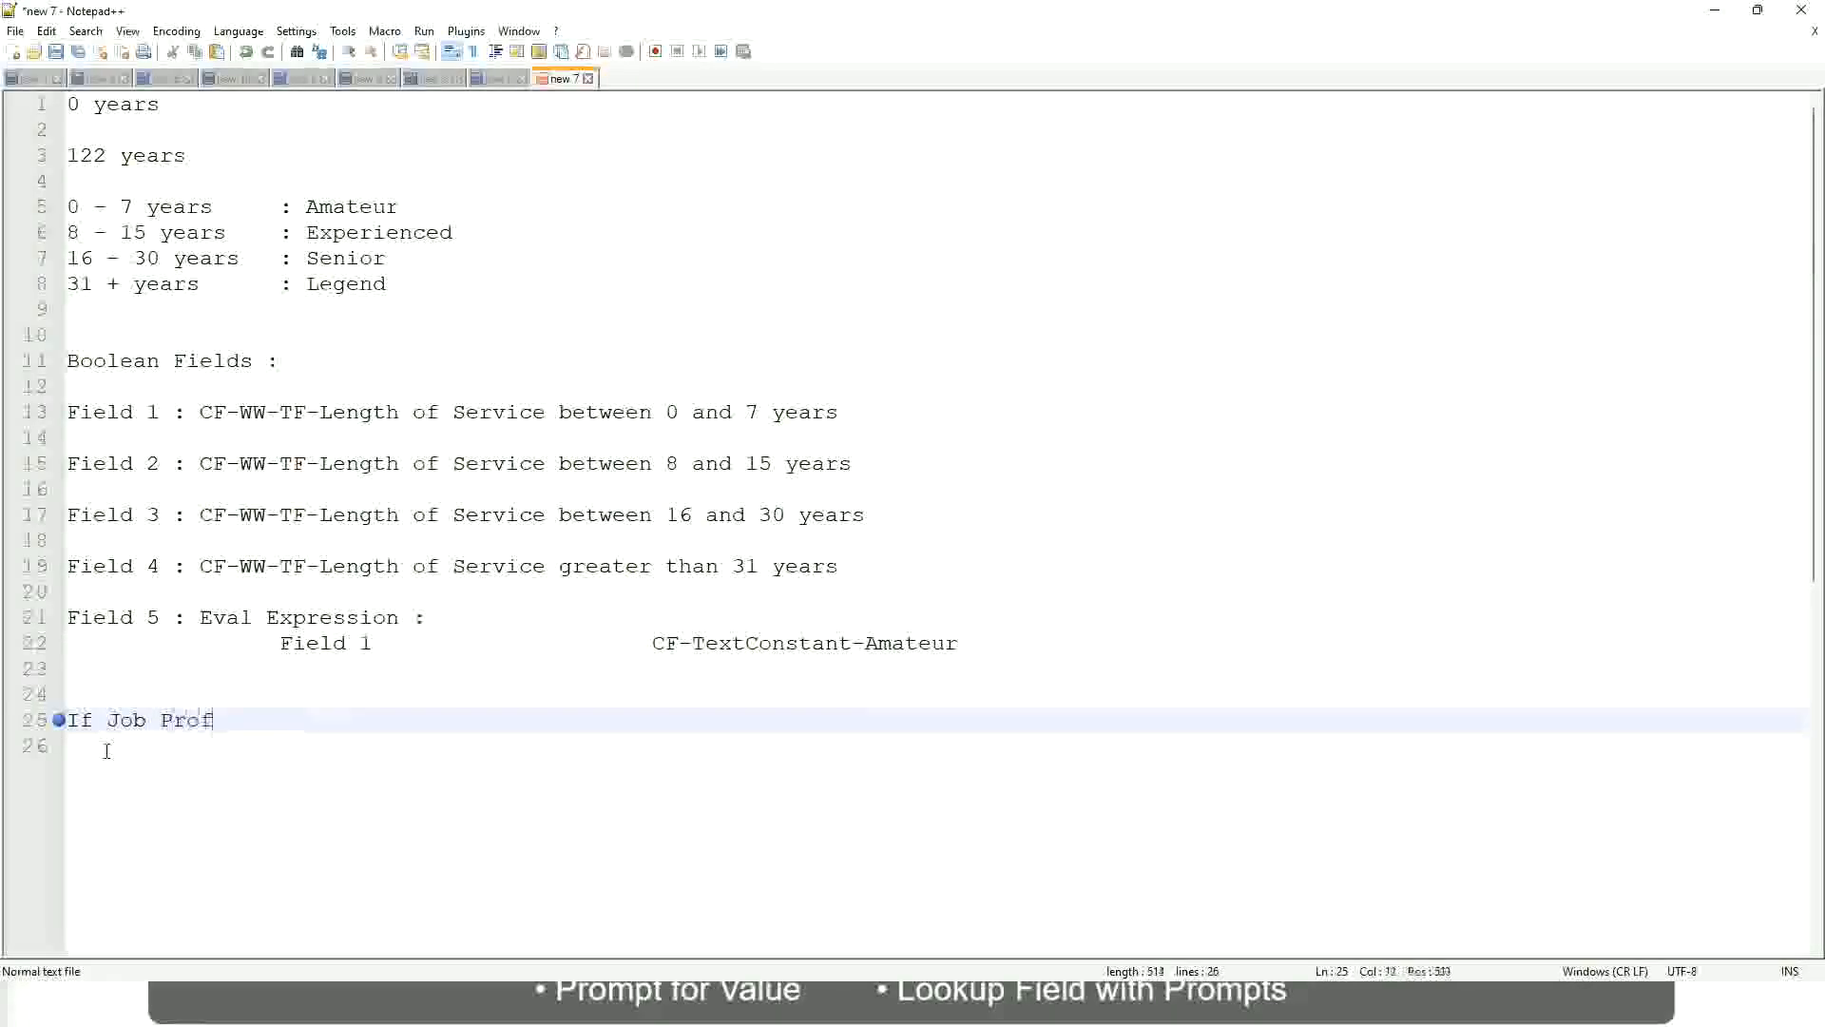
pyautogui.write('ile is : Manager')
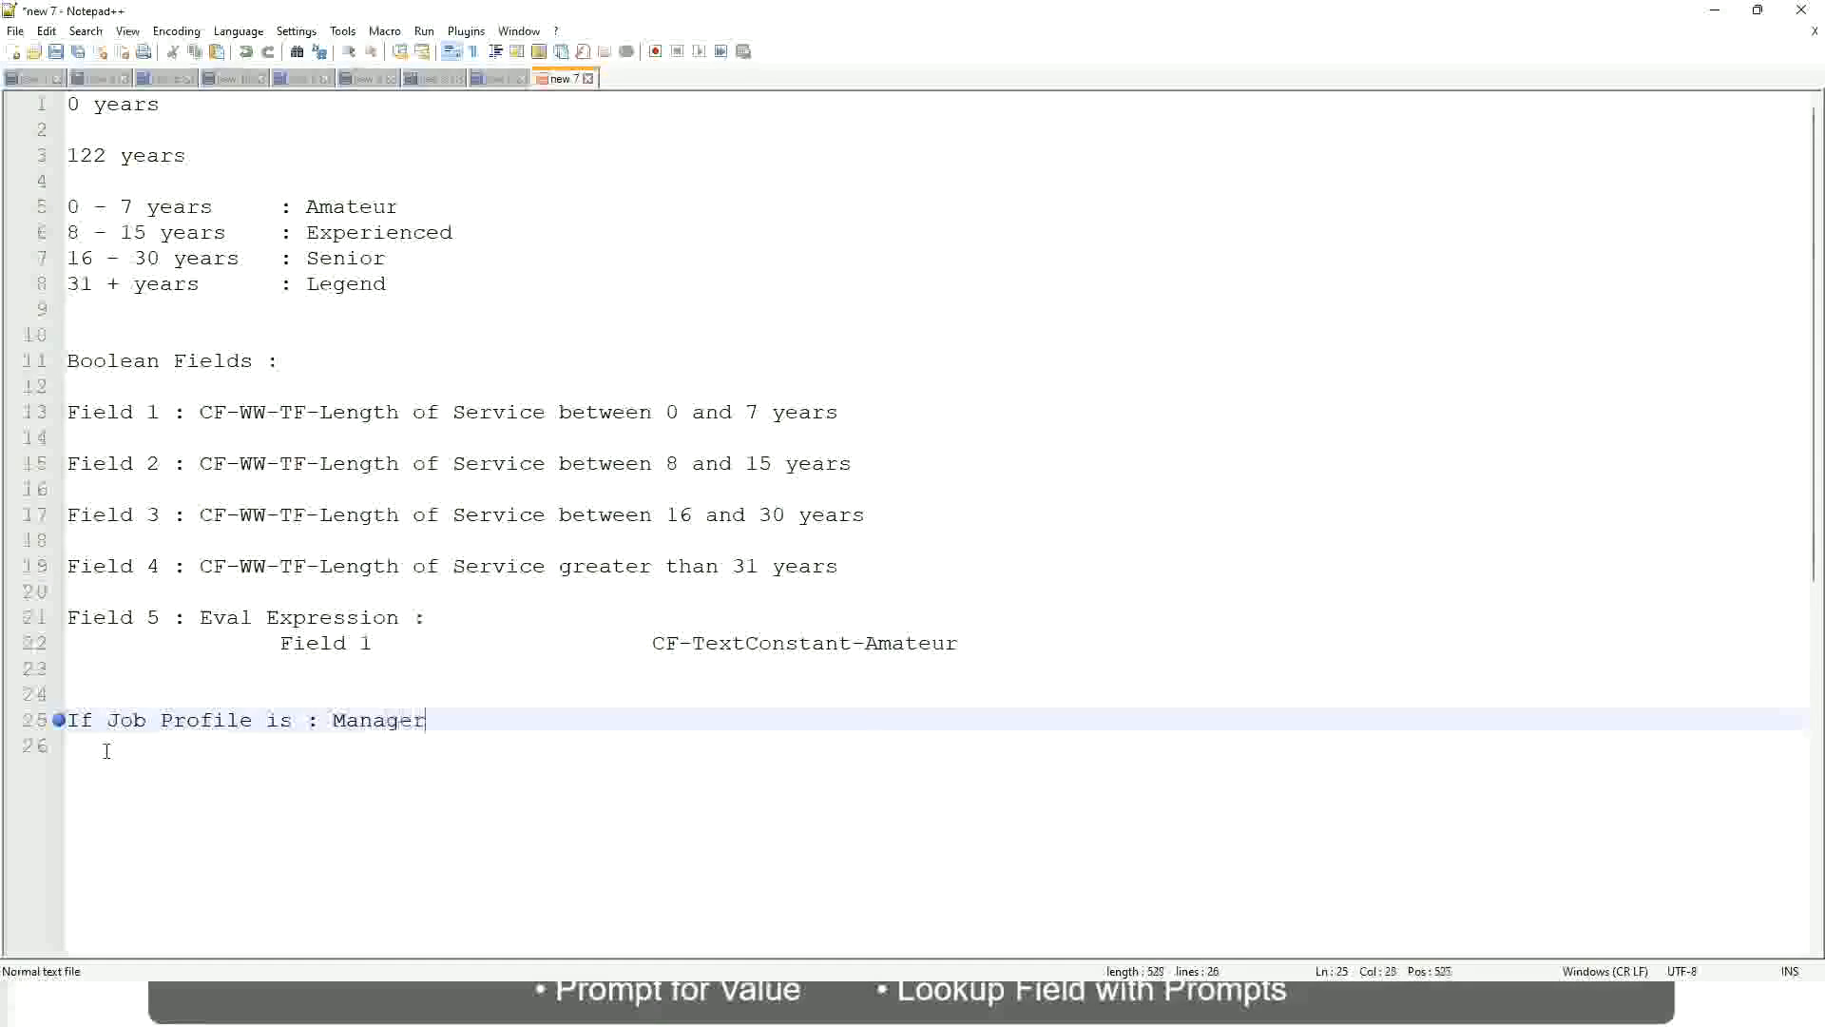
pyautogui.press('BackSpace')
pyautogui.press('BackSpace')
pyautogui.press('BackSpace')
pyautogui.press('BackSpace')
pyautogui.press('BackSpace')
pyautogui.press('BackSpace')
pyautogui.press('BackSpace')
pyautogui.press('BackSpace')
pyautogui.press('BackSpace')
pyautogui.press('BackSpace')
pyautogui.press('BackSpace')
pyautogui.press('BackSpace')
pyautogui.press('BackSpace')
pyautogui.press('BackSpace')
pyautogui.press('BackSpace')
pyautogui.press('BackSpace')
pyautogui.press('BackSpace')
pyautogui.press('BackSpace')
pyautogui.press('BackSpace')
pyautogui.press('BackSpace')
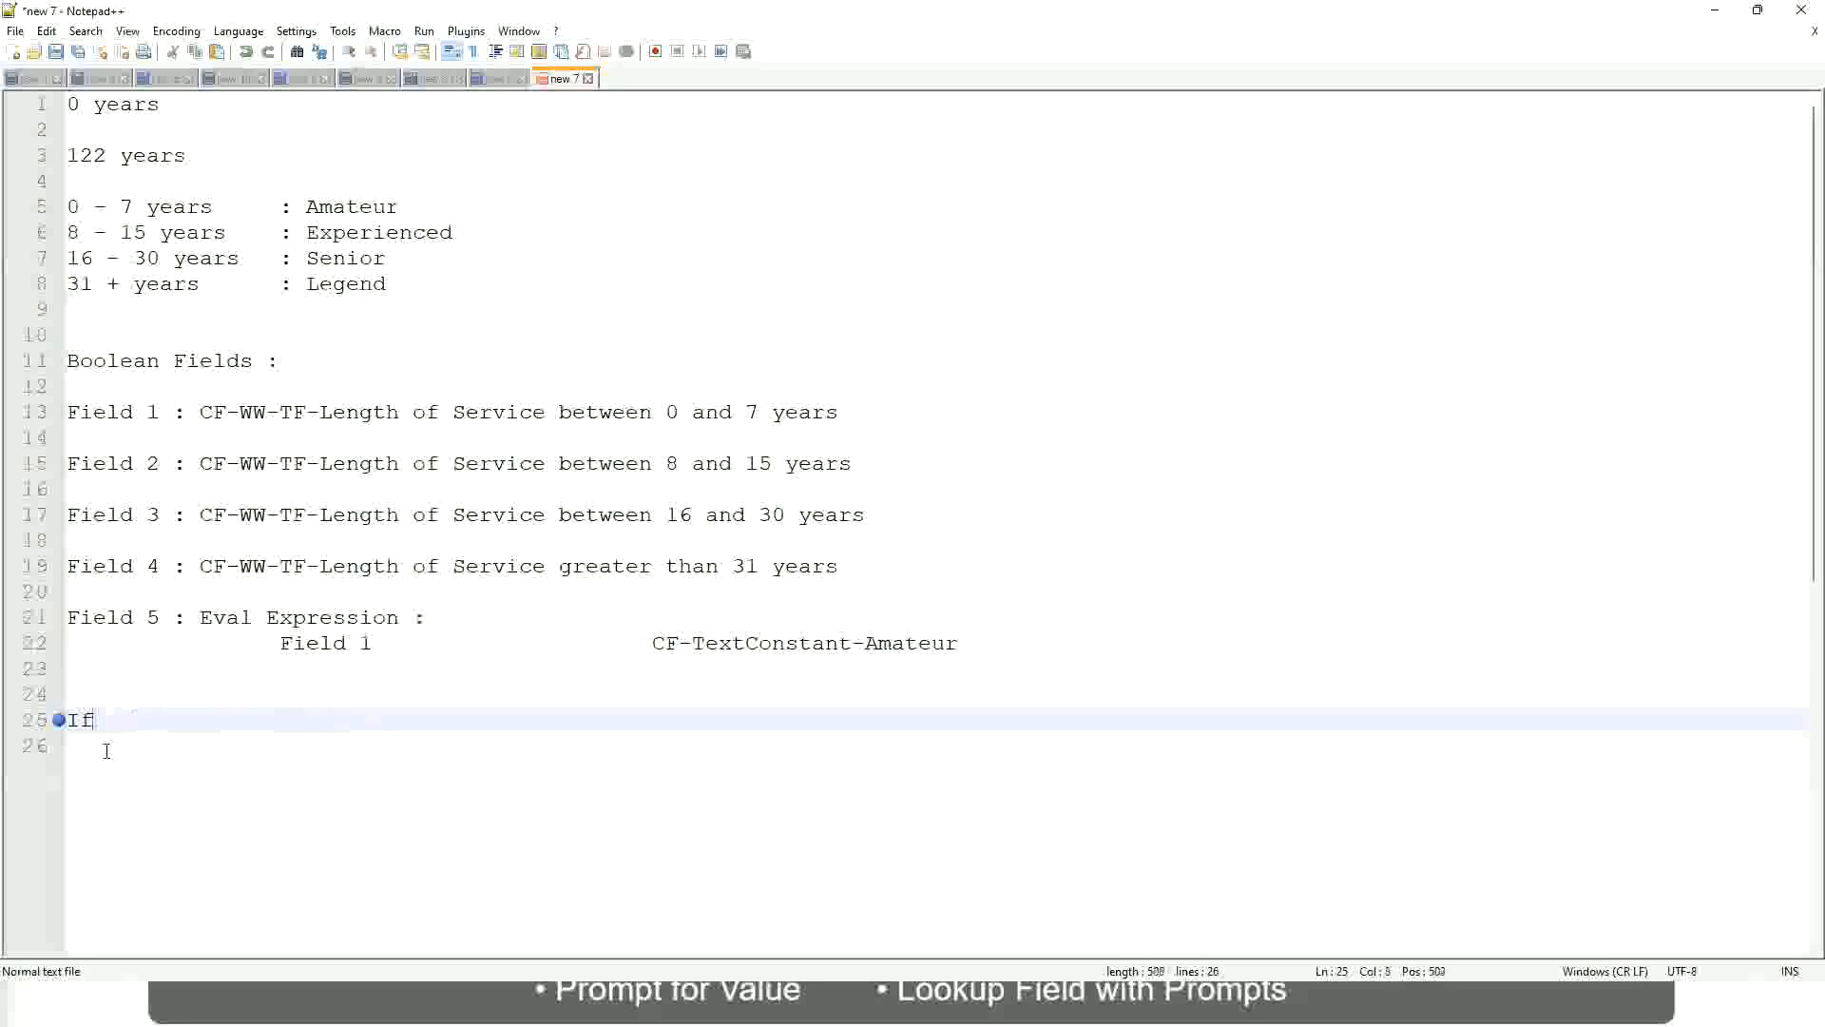
# Write the condition on line 25 as "If Management Level is Manager or Above"
pyautogui.write('Management ')
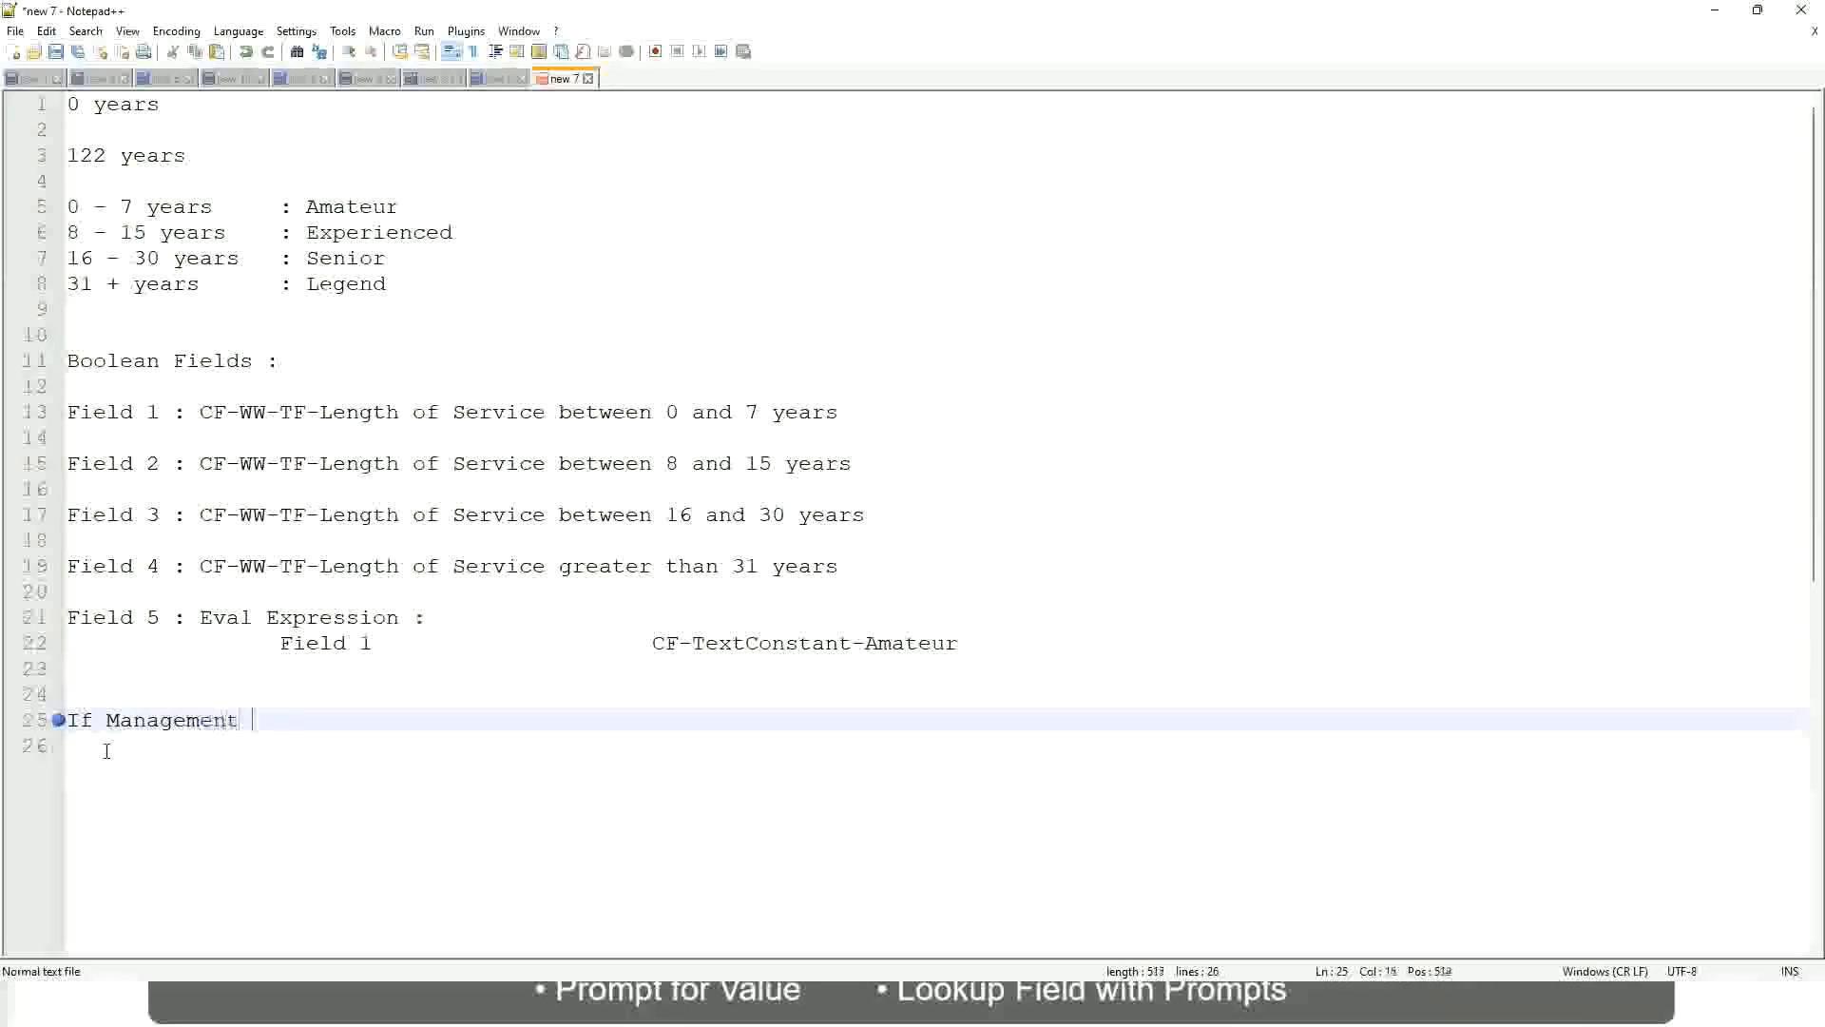
pyautogui.write('Level is Manager or A')
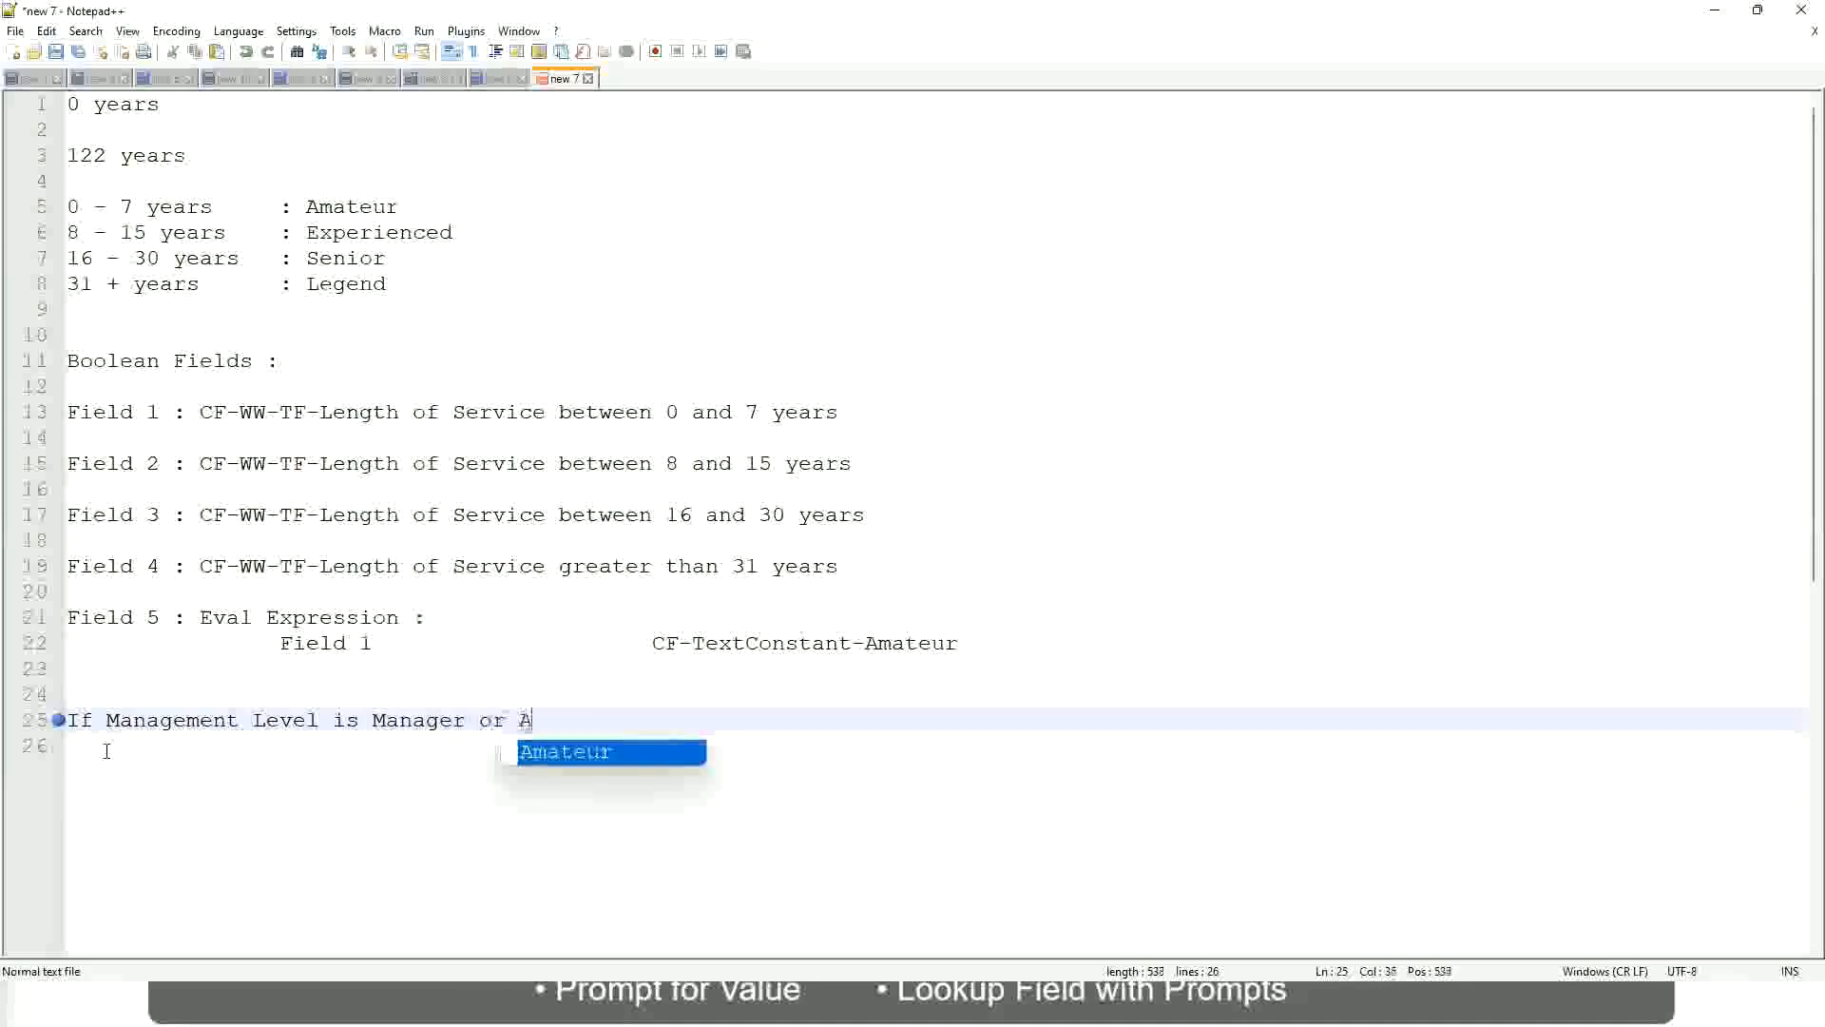
pyautogui.write('bove')
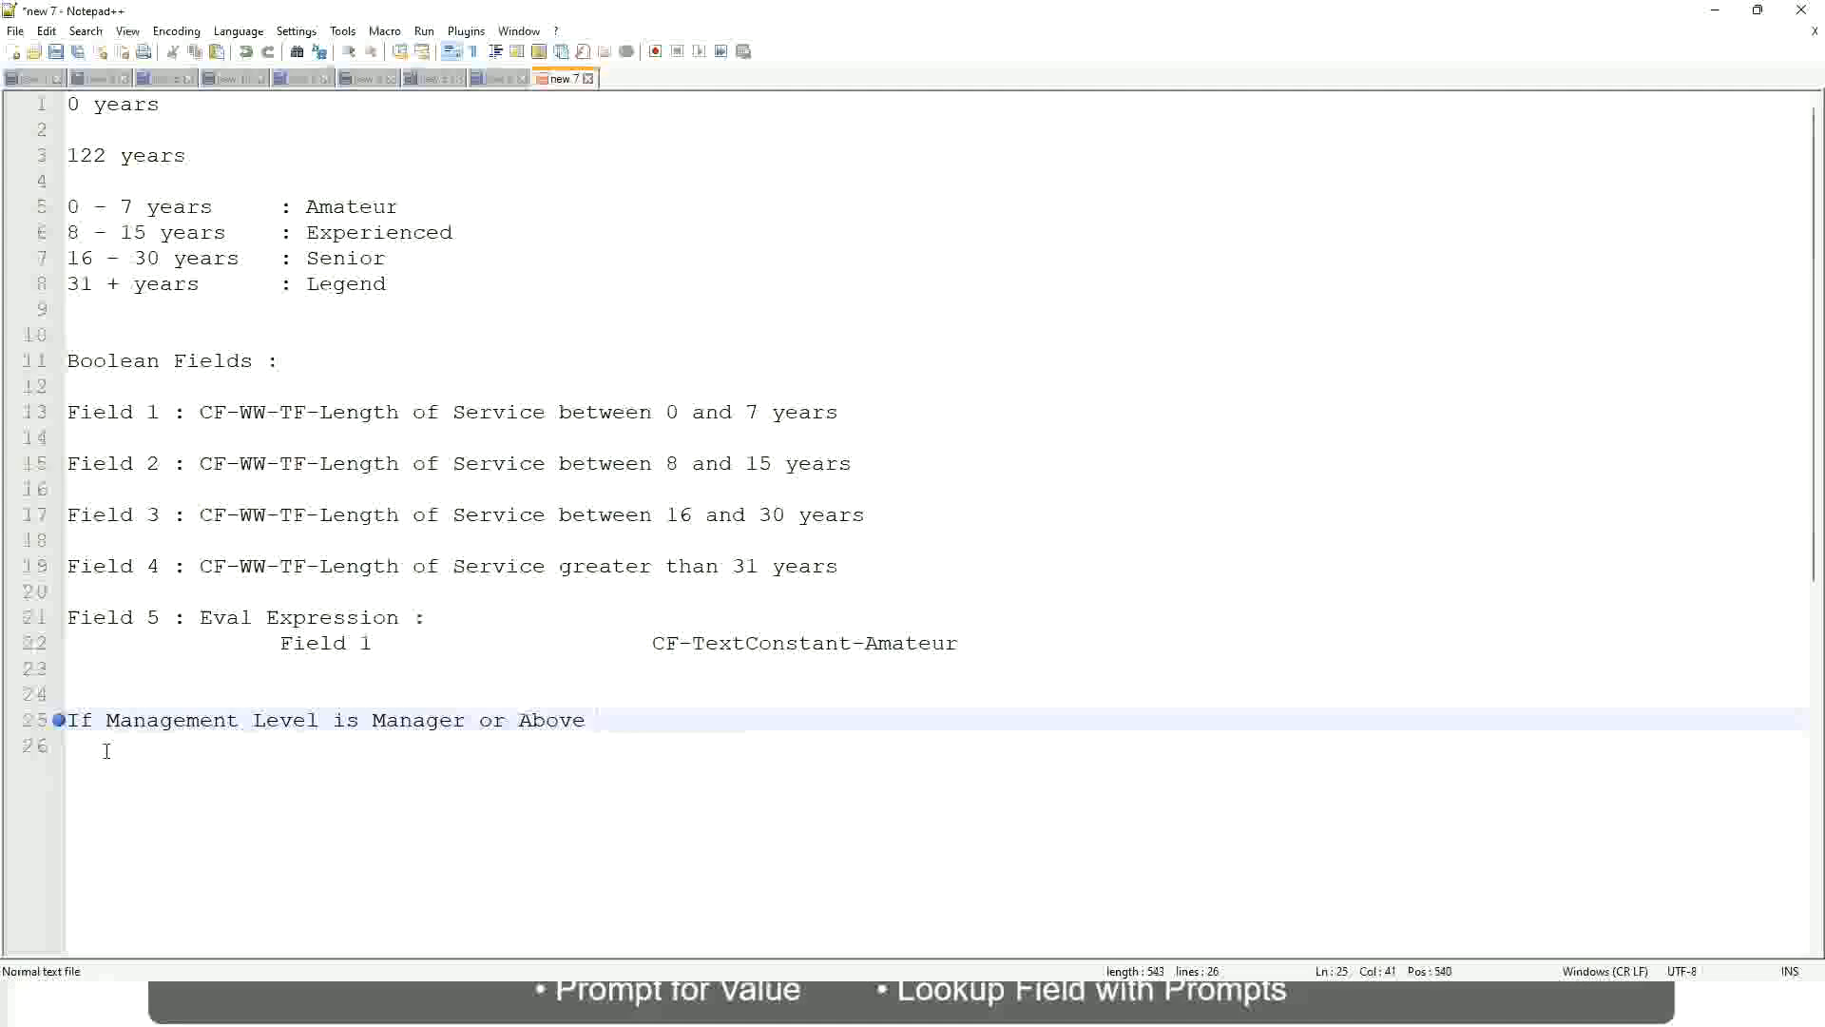
# Add the text "Proposed Allowance Plan" on the same line, spaced well apart from the condition
pyautogui.press('Tab')
pyautogui.press('Tab')
pyautogui.press('Tab')
pyautogui.press('Tab')
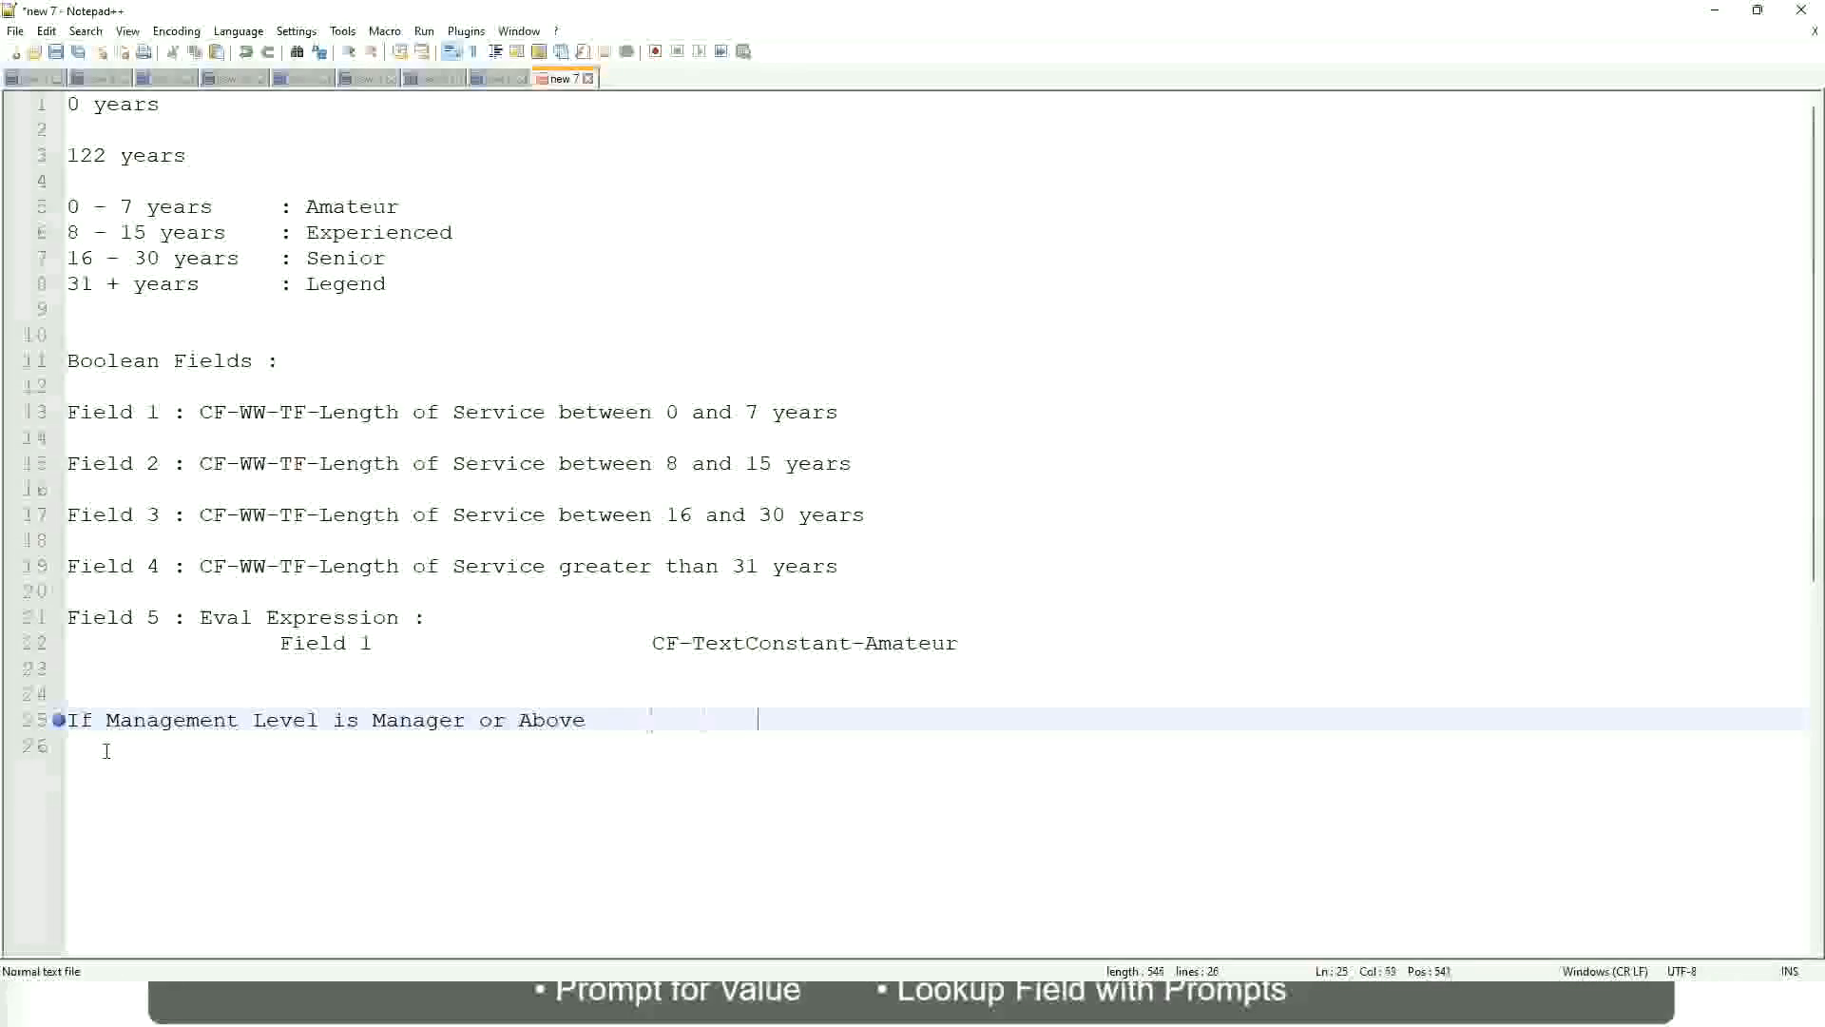
pyautogui.press('Tab')
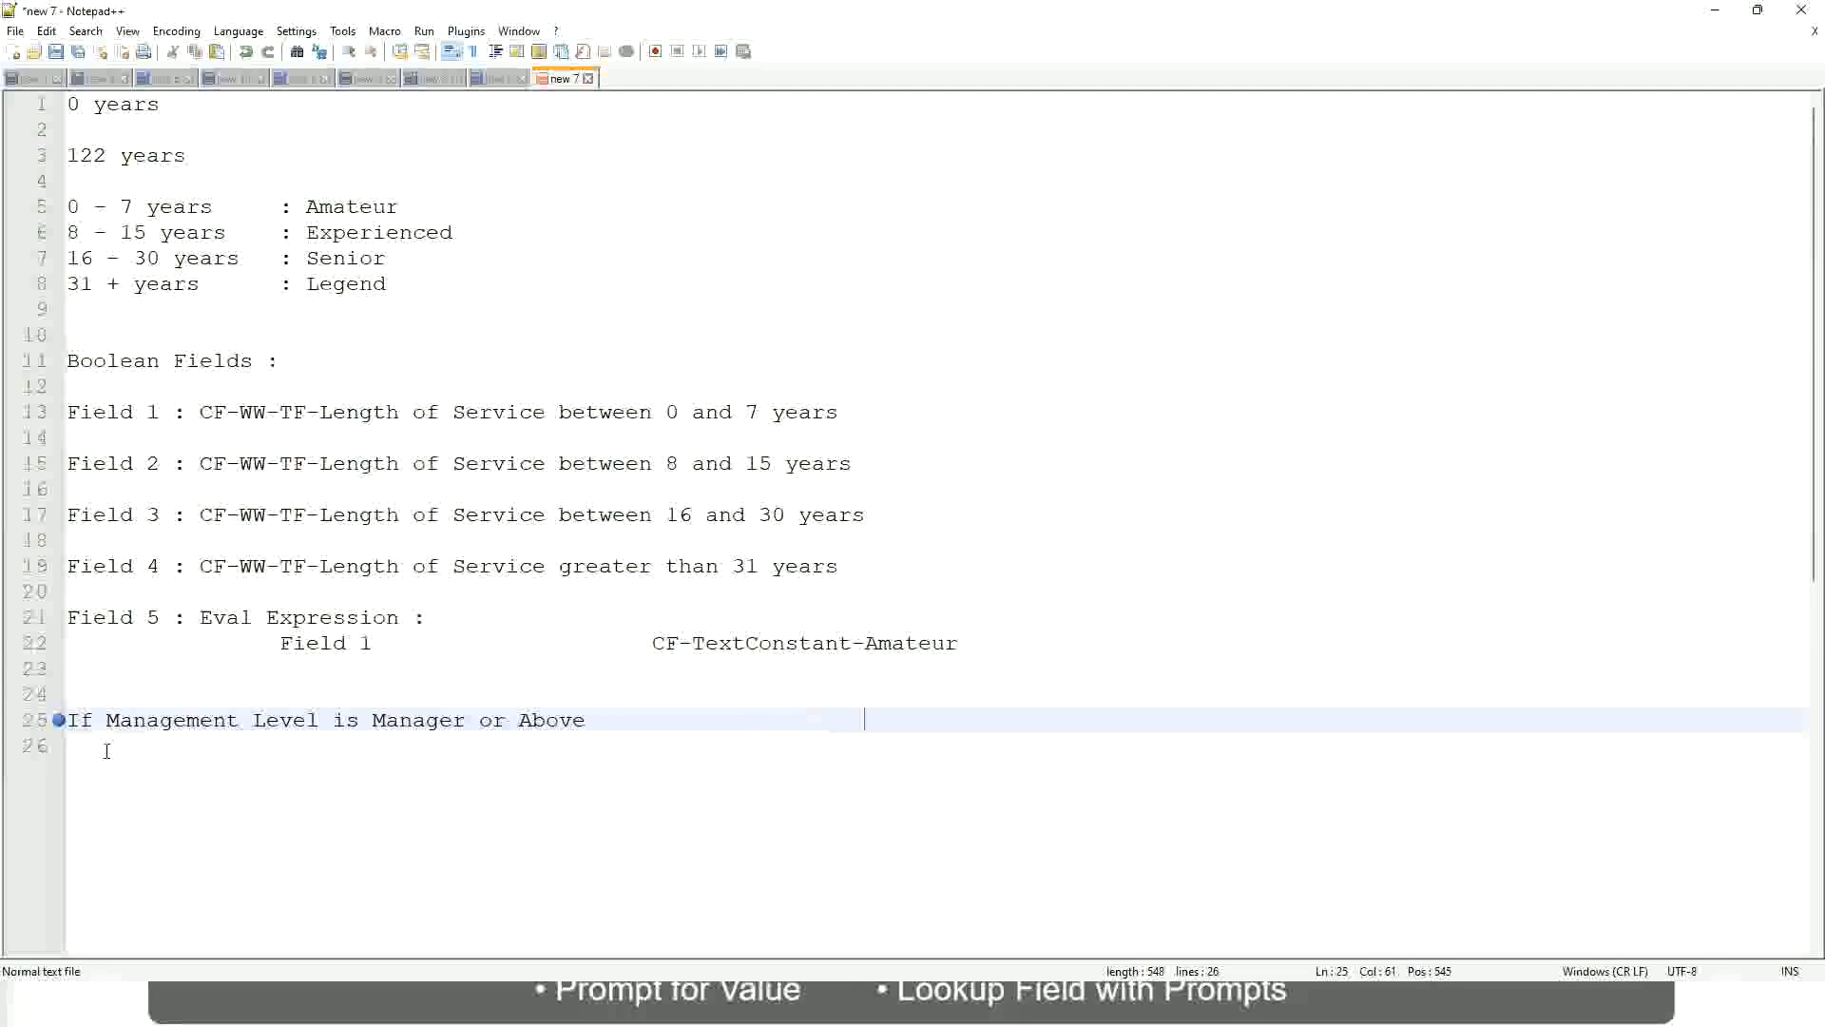
pyautogui.write('Proposed')
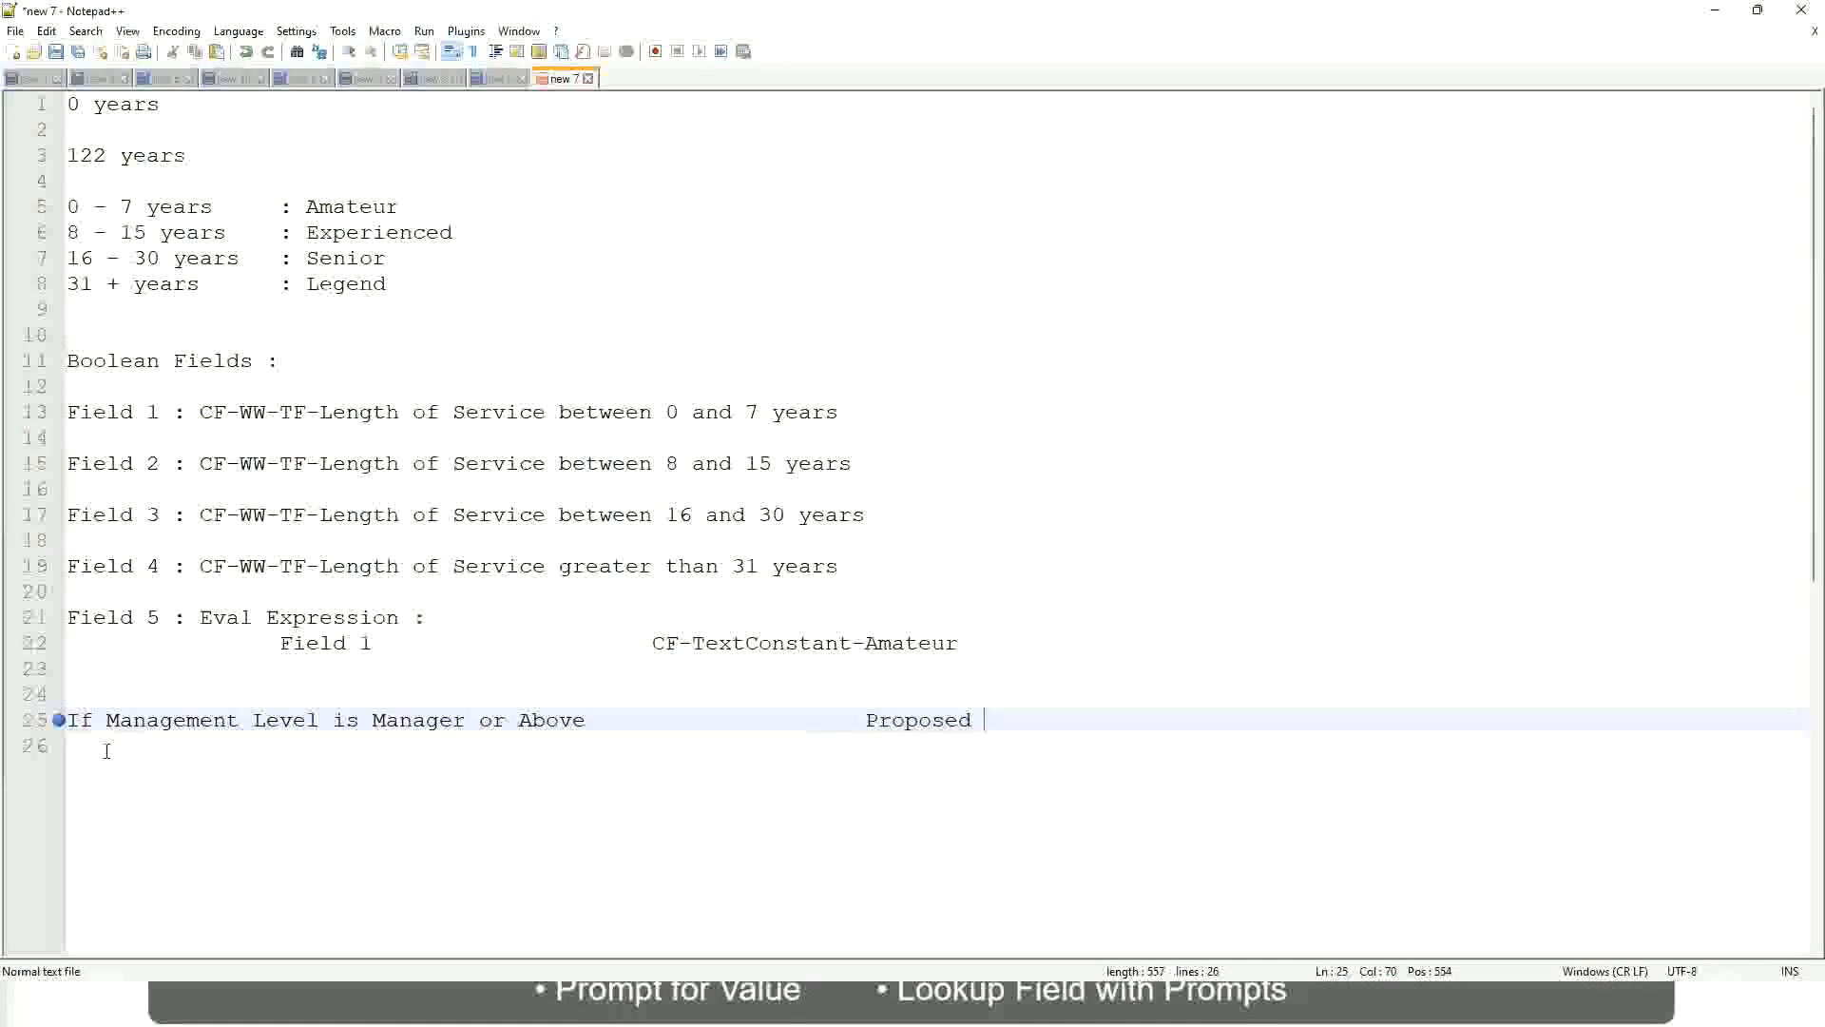
pyautogui.write('Allowance ')
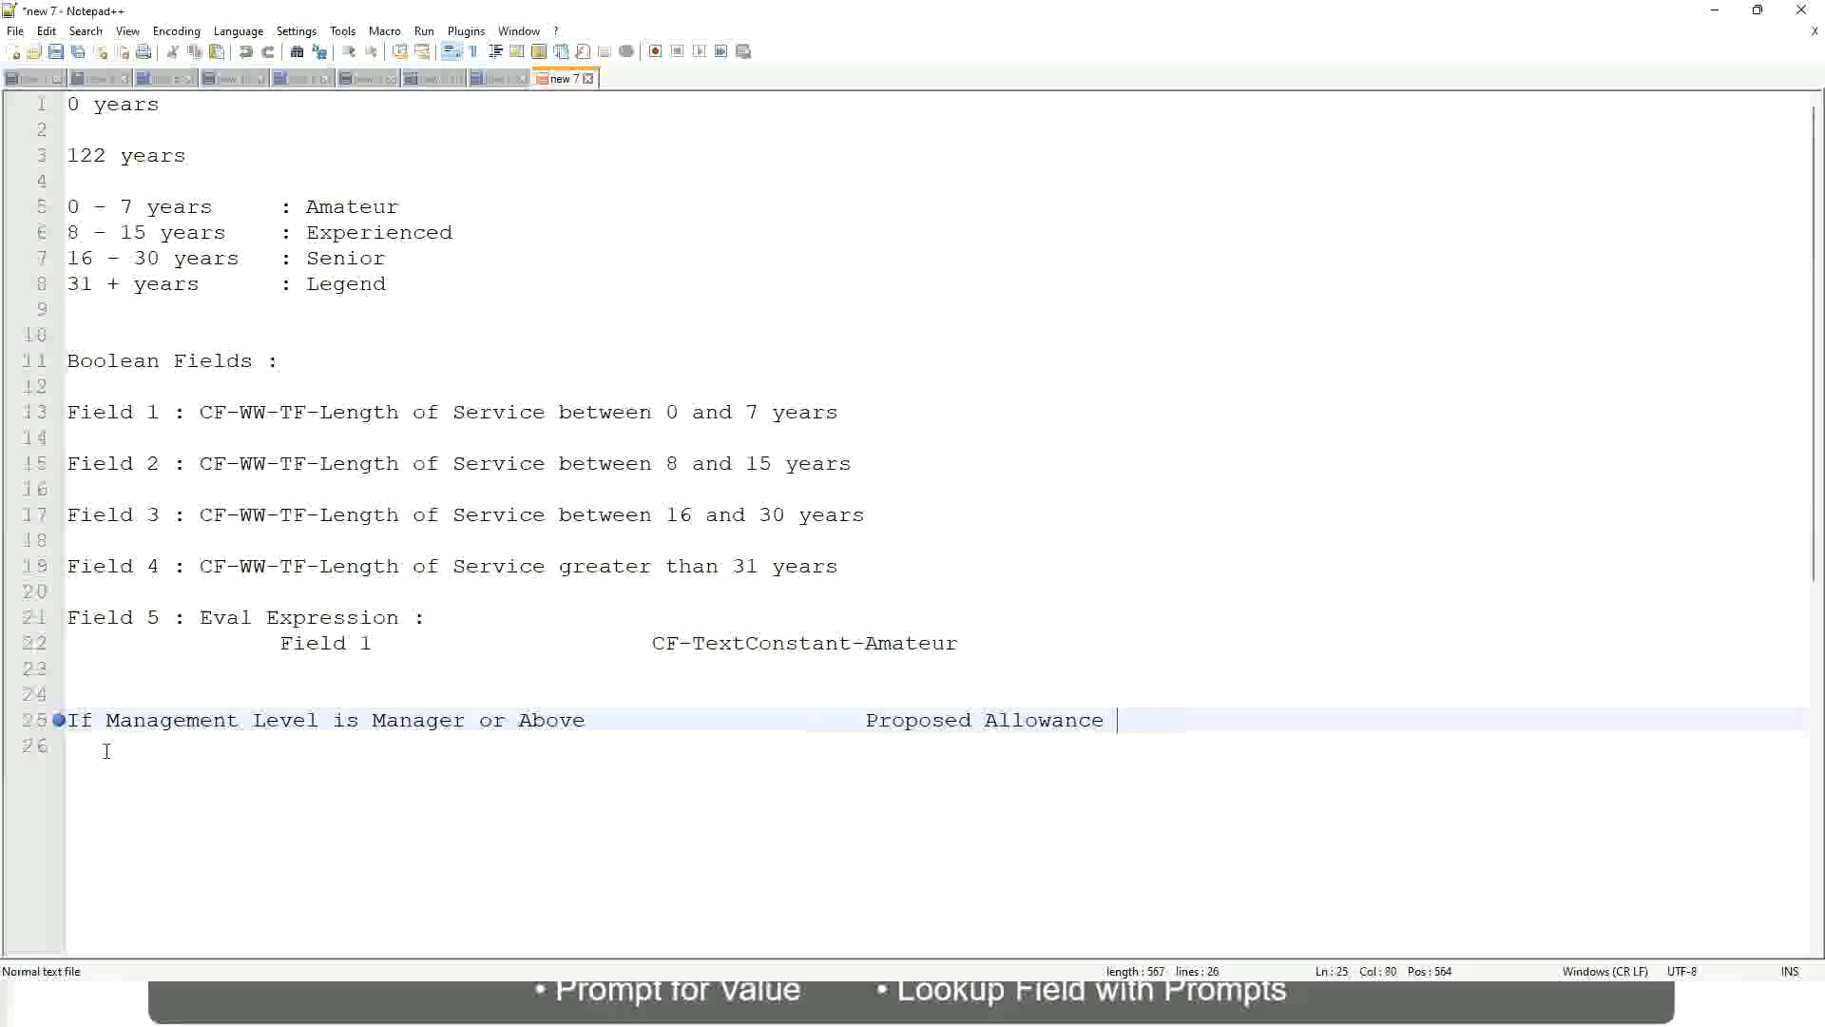
pyautogui.write('Plan')
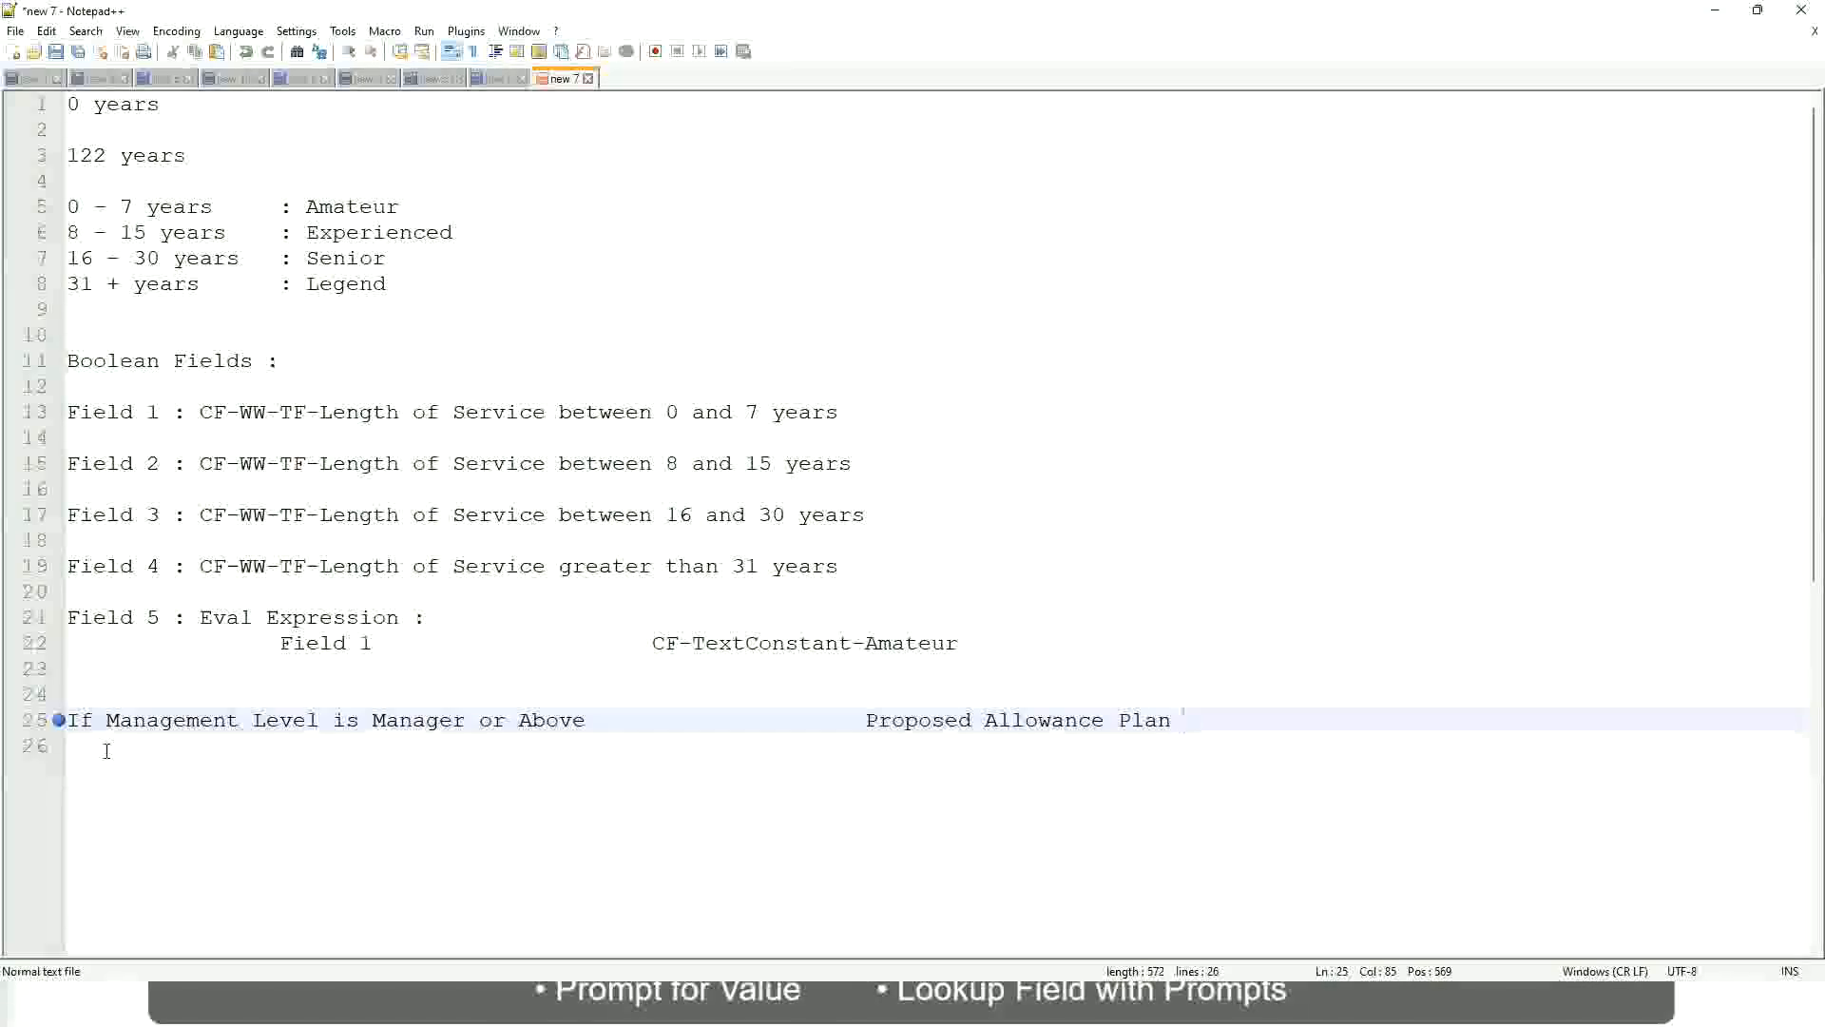
# Complete the plan text on line 25 as "Proposed Allowance Plan : Car Allowance"
pyautogui.write(': ')
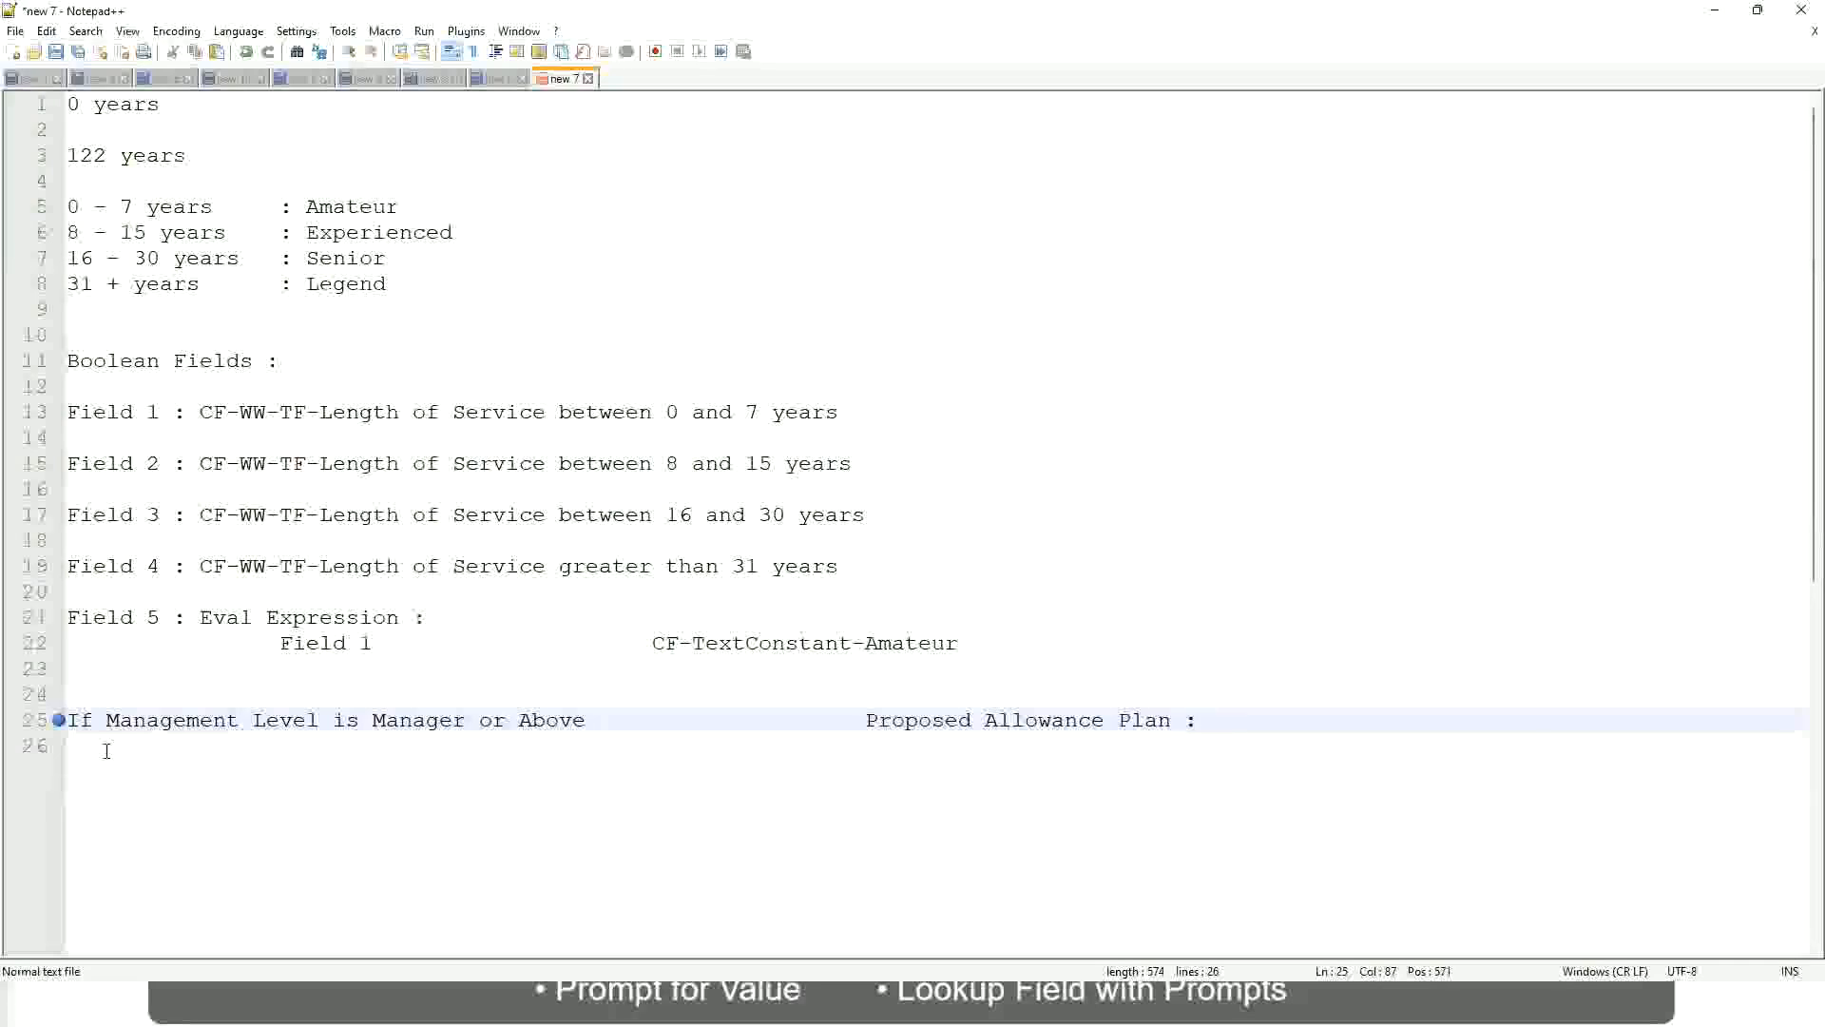
pyautogui.write('Car Allowanc')
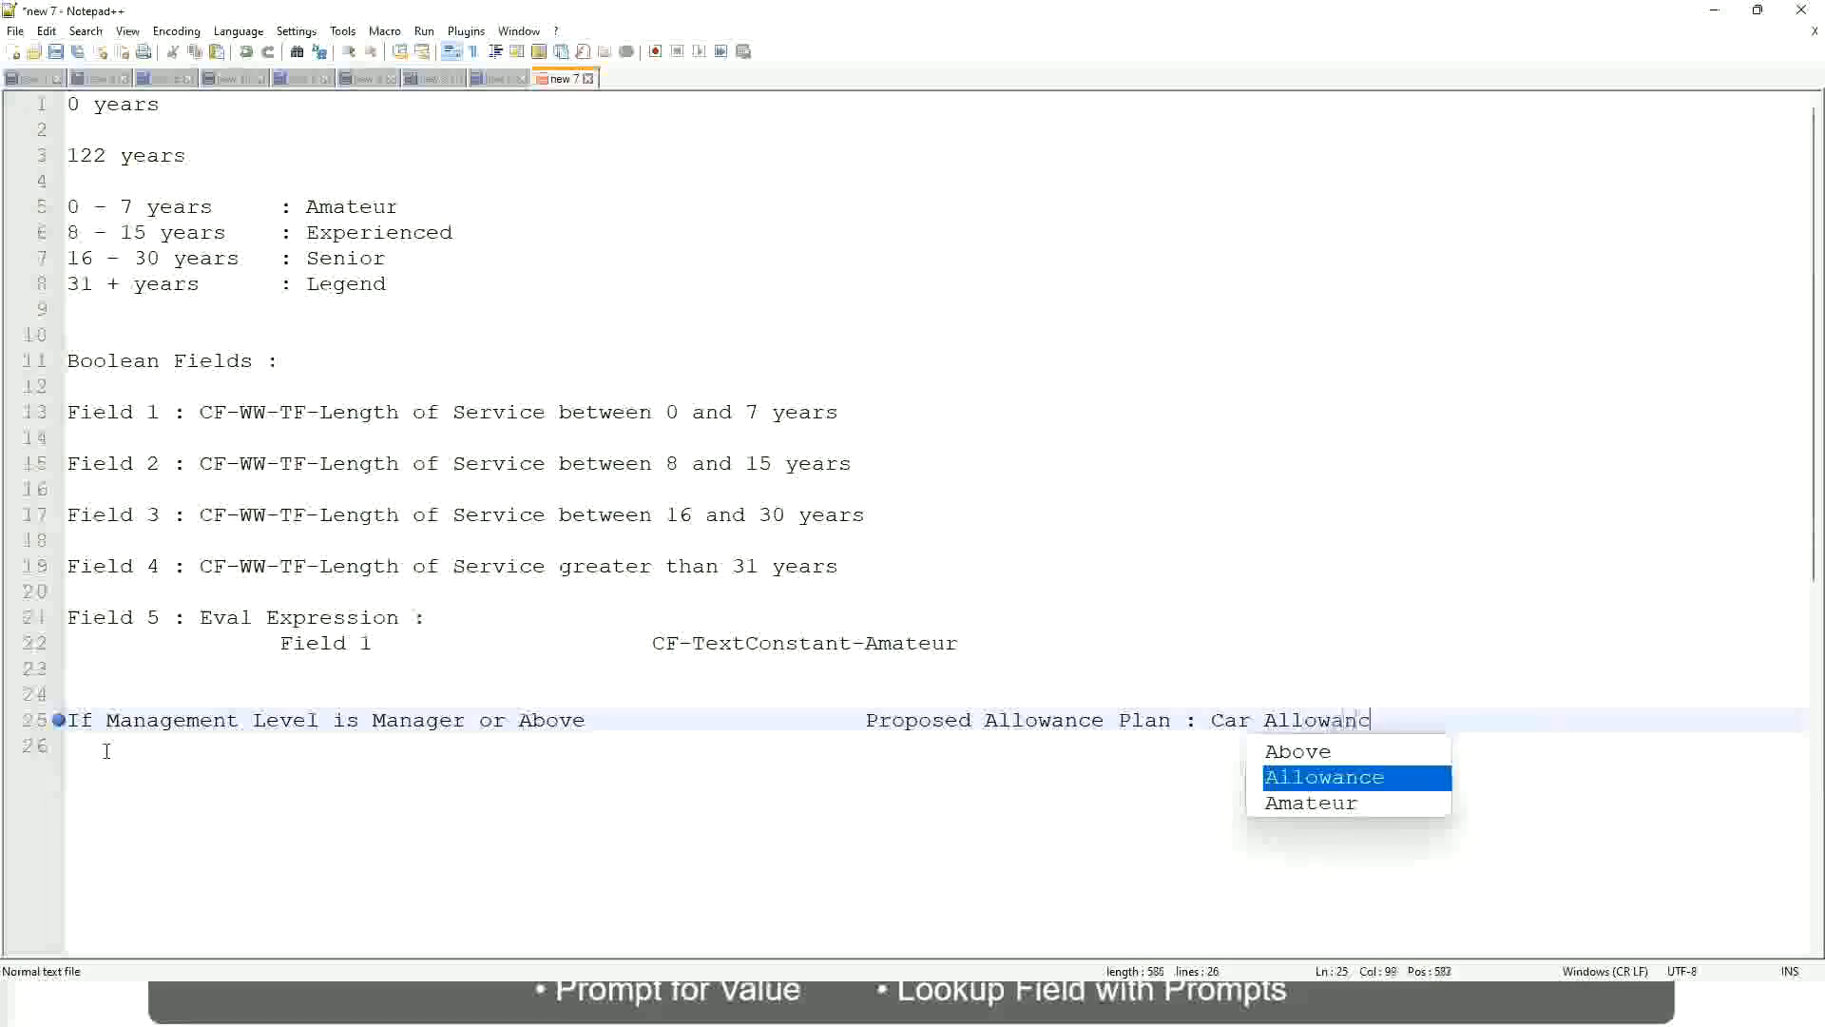
pyautogui.press('Return')
# Start a second condition on line 26 with "If Management Level is"
pyautogui.press('Return')
pyautogui.write('I')
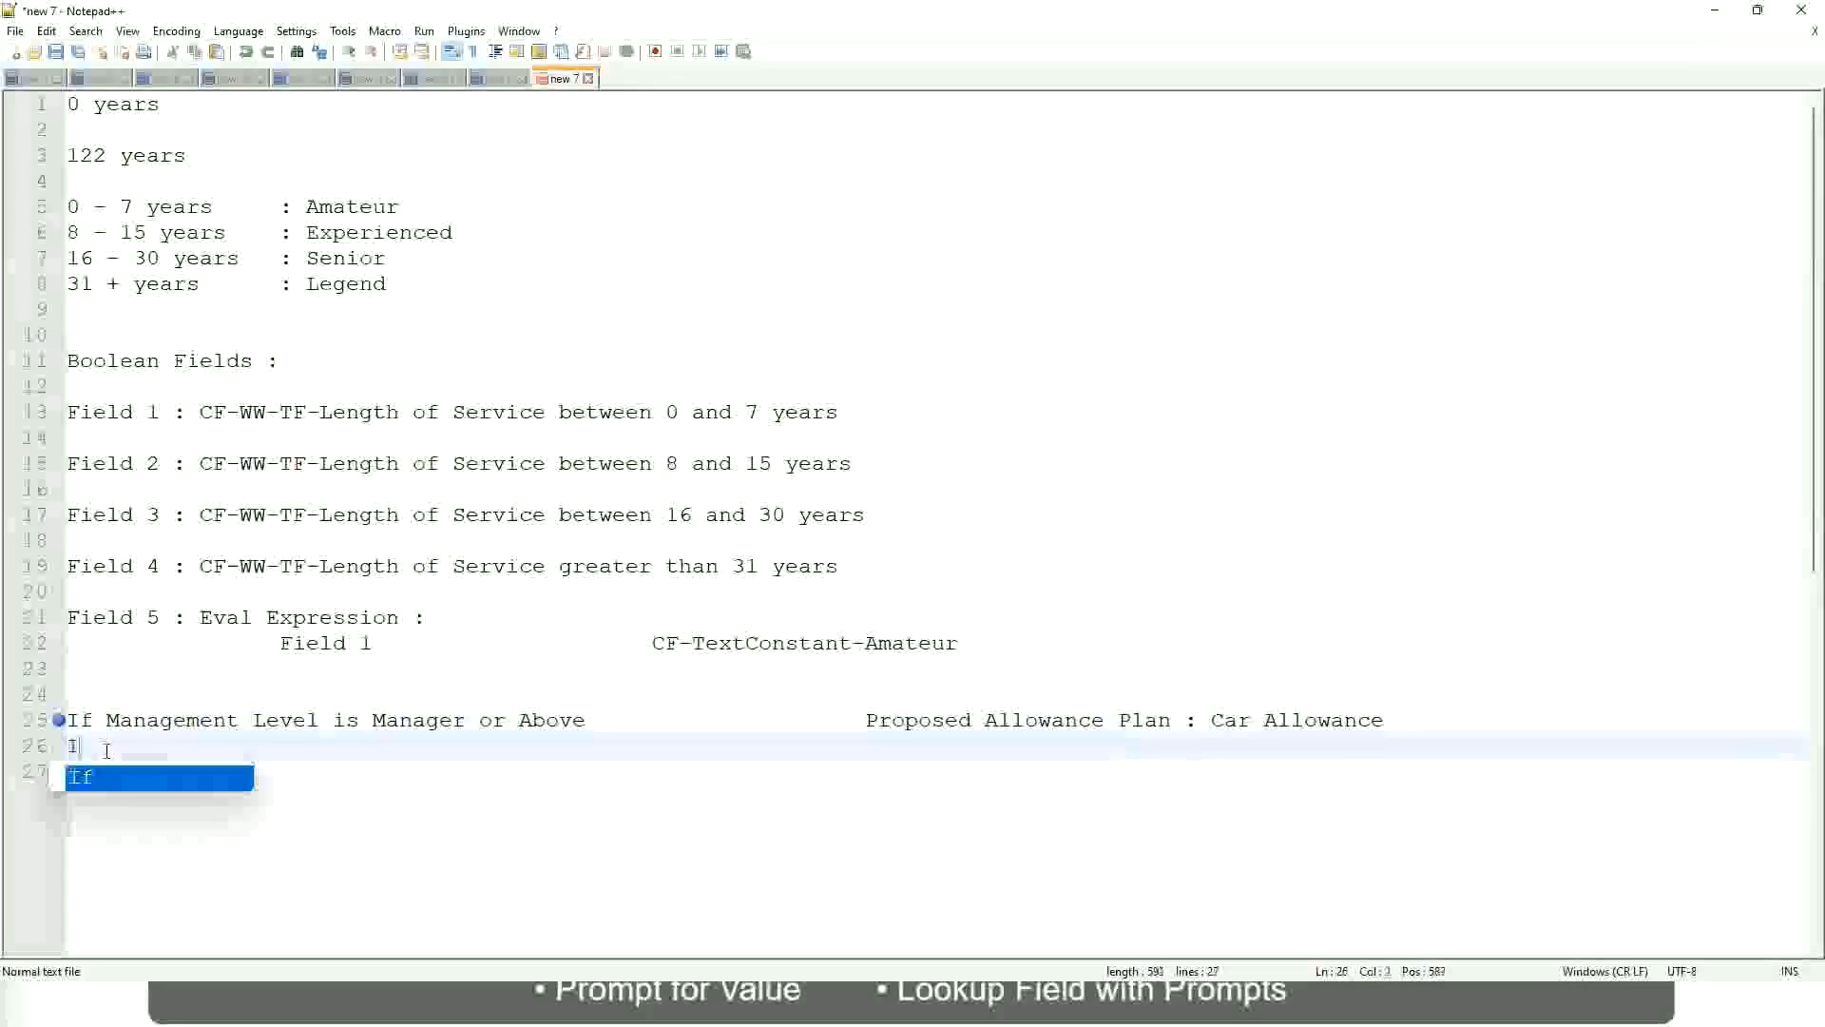
pyautogui.write('f Management L')
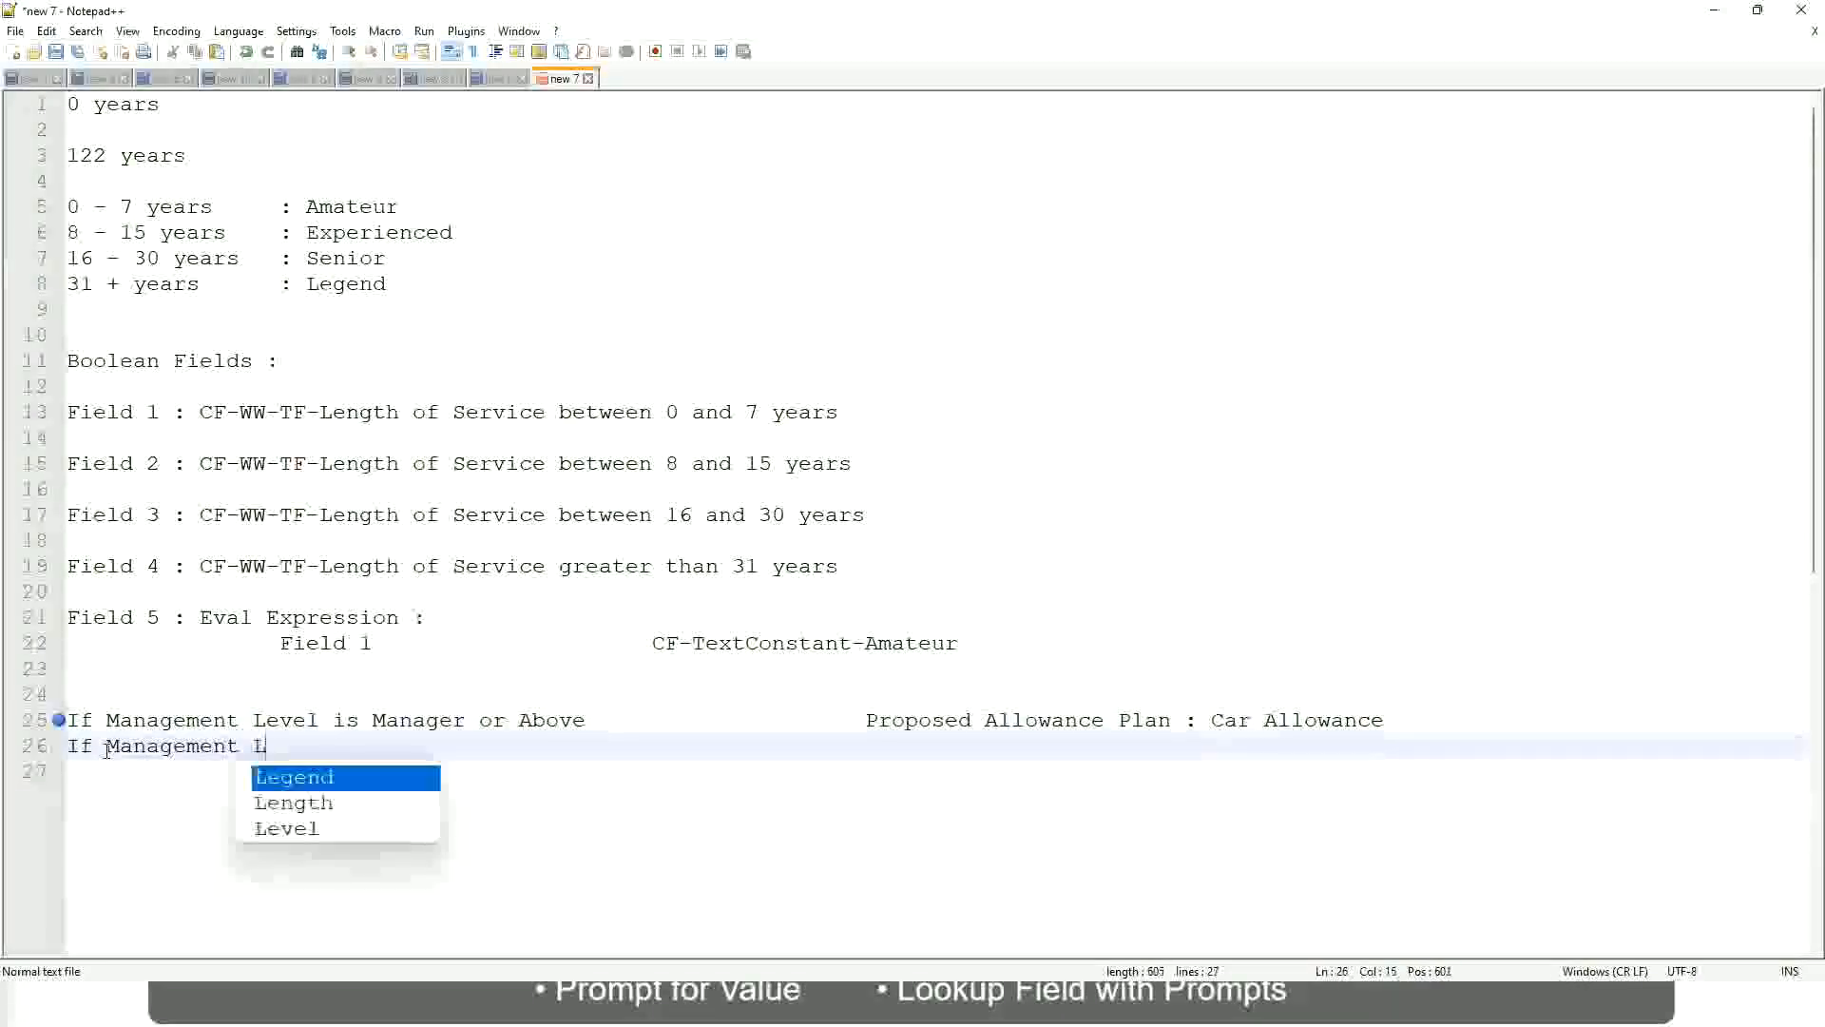
pyautogui.write('evel is')
# Remove "or Above" from the condition on line 25
pyautogui.press('Up')
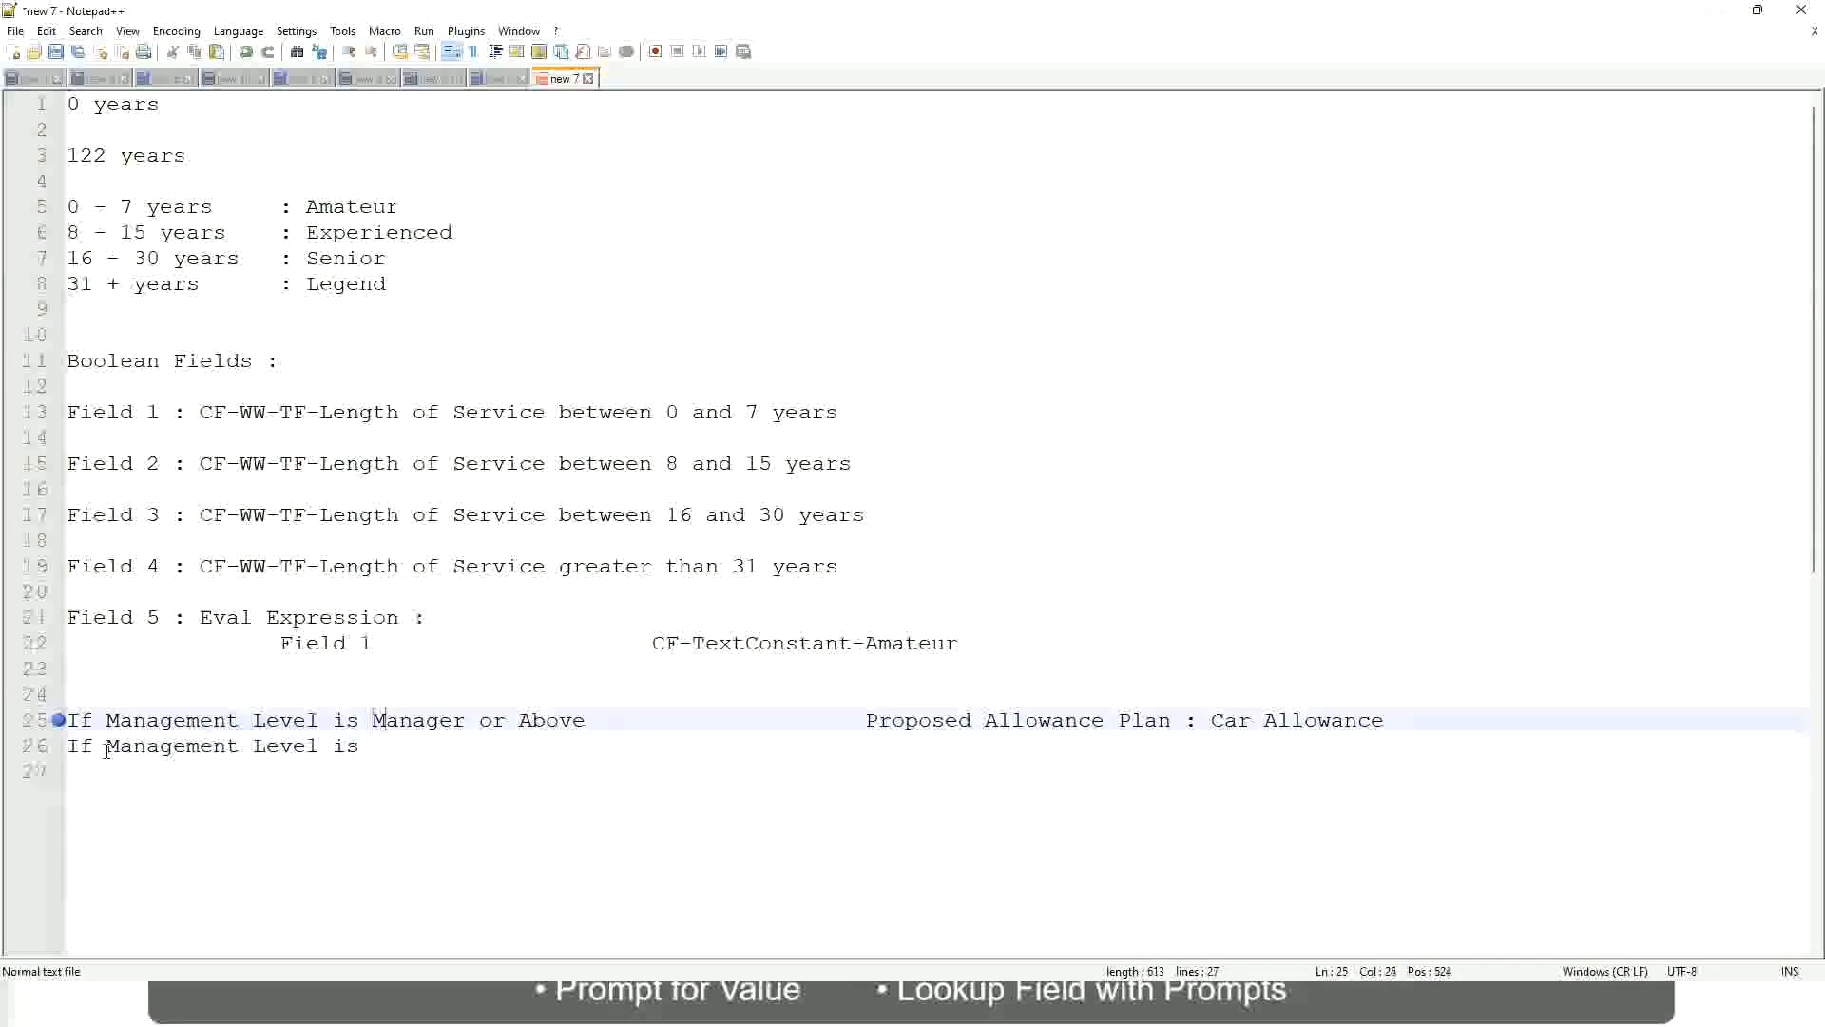
pyautogui.press('Right')
pyautogui.press('Right')
pyautogui.press('Right')
pyautogui.press('Right')
pyautogui.press('Right')
pyautogui.press('Right')
pyautogui.press('Right')
pyautogui.hotkey('shift', 'Right')
pyautogui.hotkey('shift', 'Right')
pyautogui.hotkey('shift', 'Right')
pyautogui.hotkey('shift', 'Right')
pyautogui.hotkey('shift', 'Right')
pyautogui.hotkey('shift', 'Right')
pyautogui.hotkey('shift', 'Right')
pyautogui.hotkey('shift', 'Right')
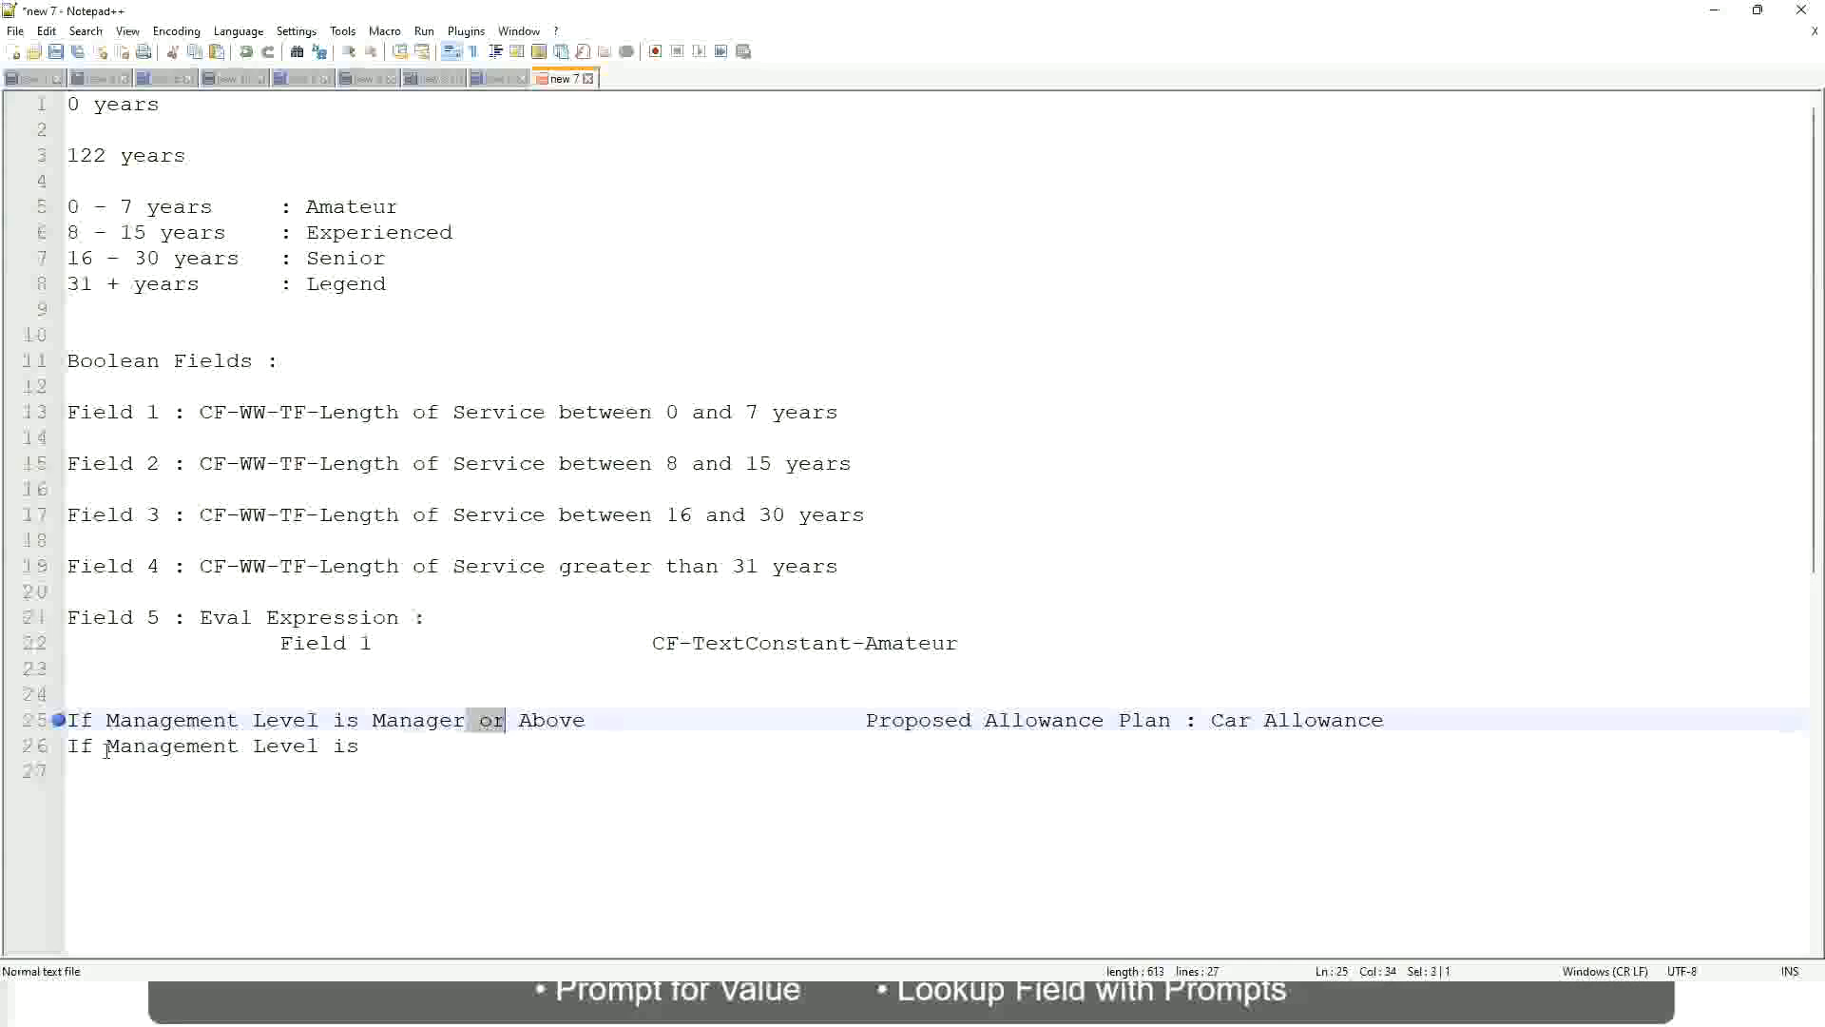
pyautogui.hotkey('shift', 'Right')
pyautogui.press('Delete')
# Complete the line 26 condition with "Director" and add the outcome "Executive Allowance", aligned with the outcome above
pyautogui.press('Down')
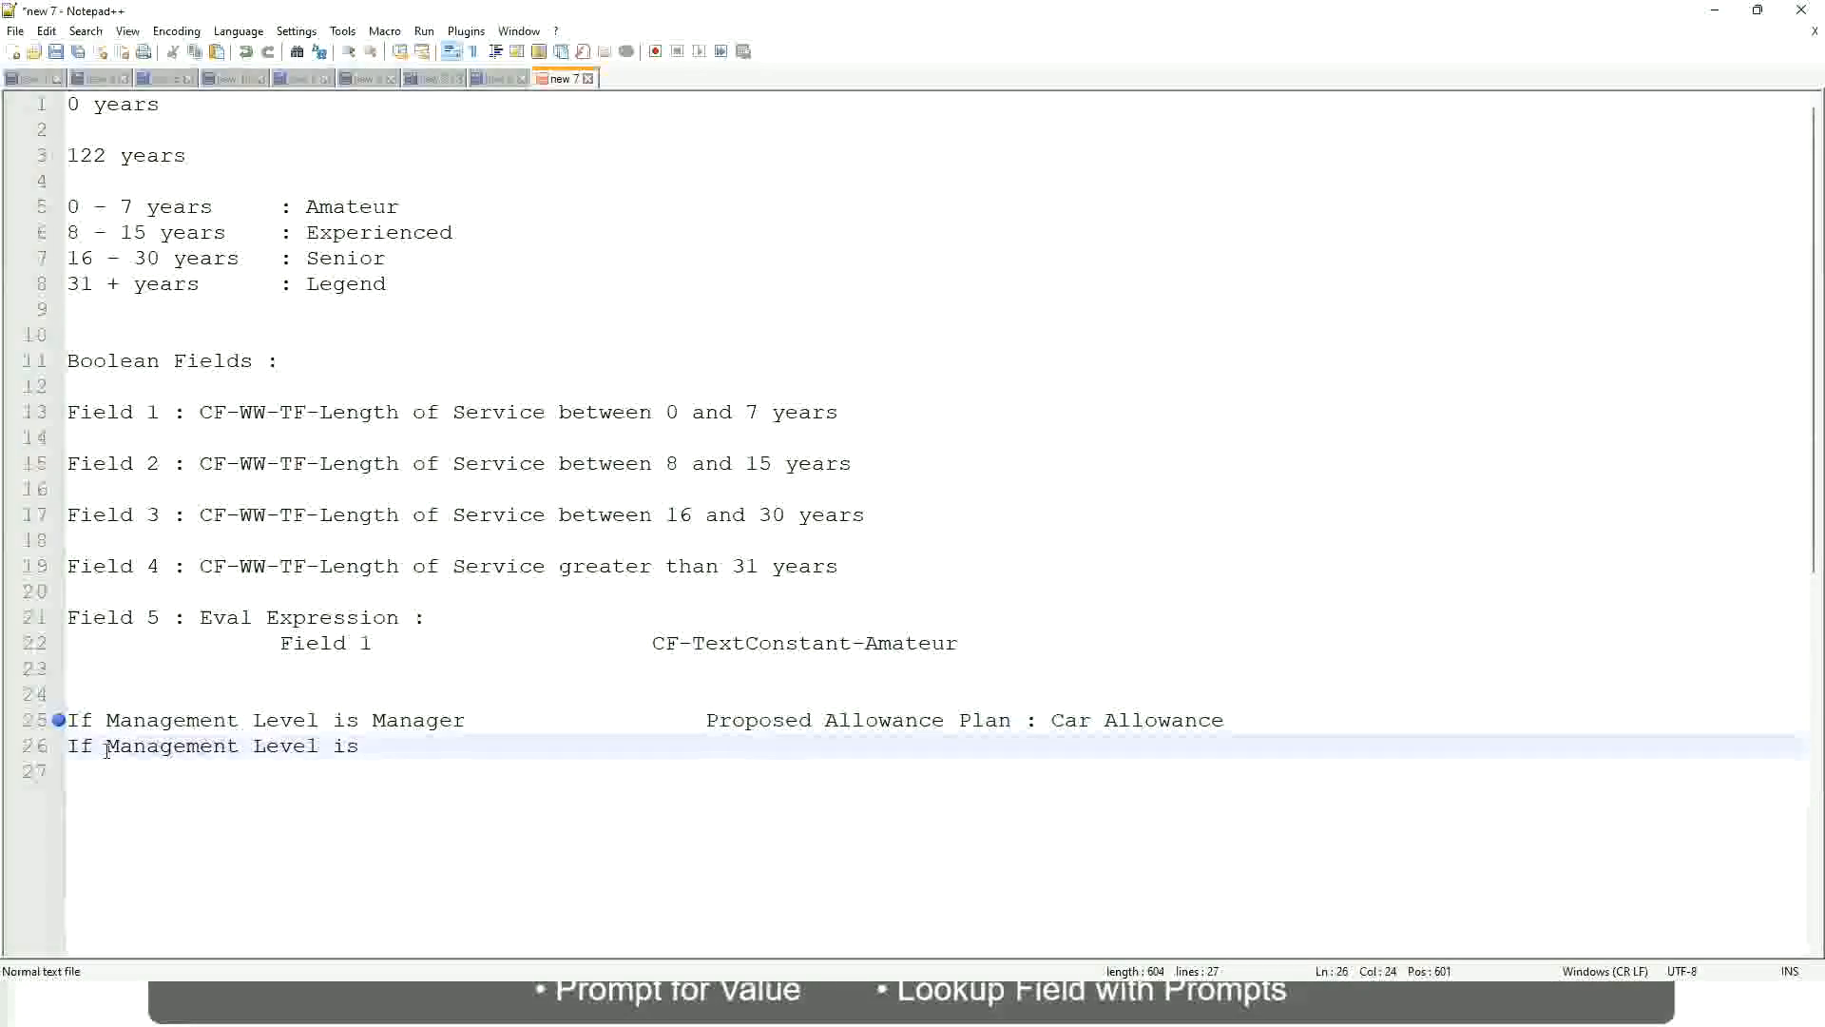
pyautogui.write('Director\t\t')
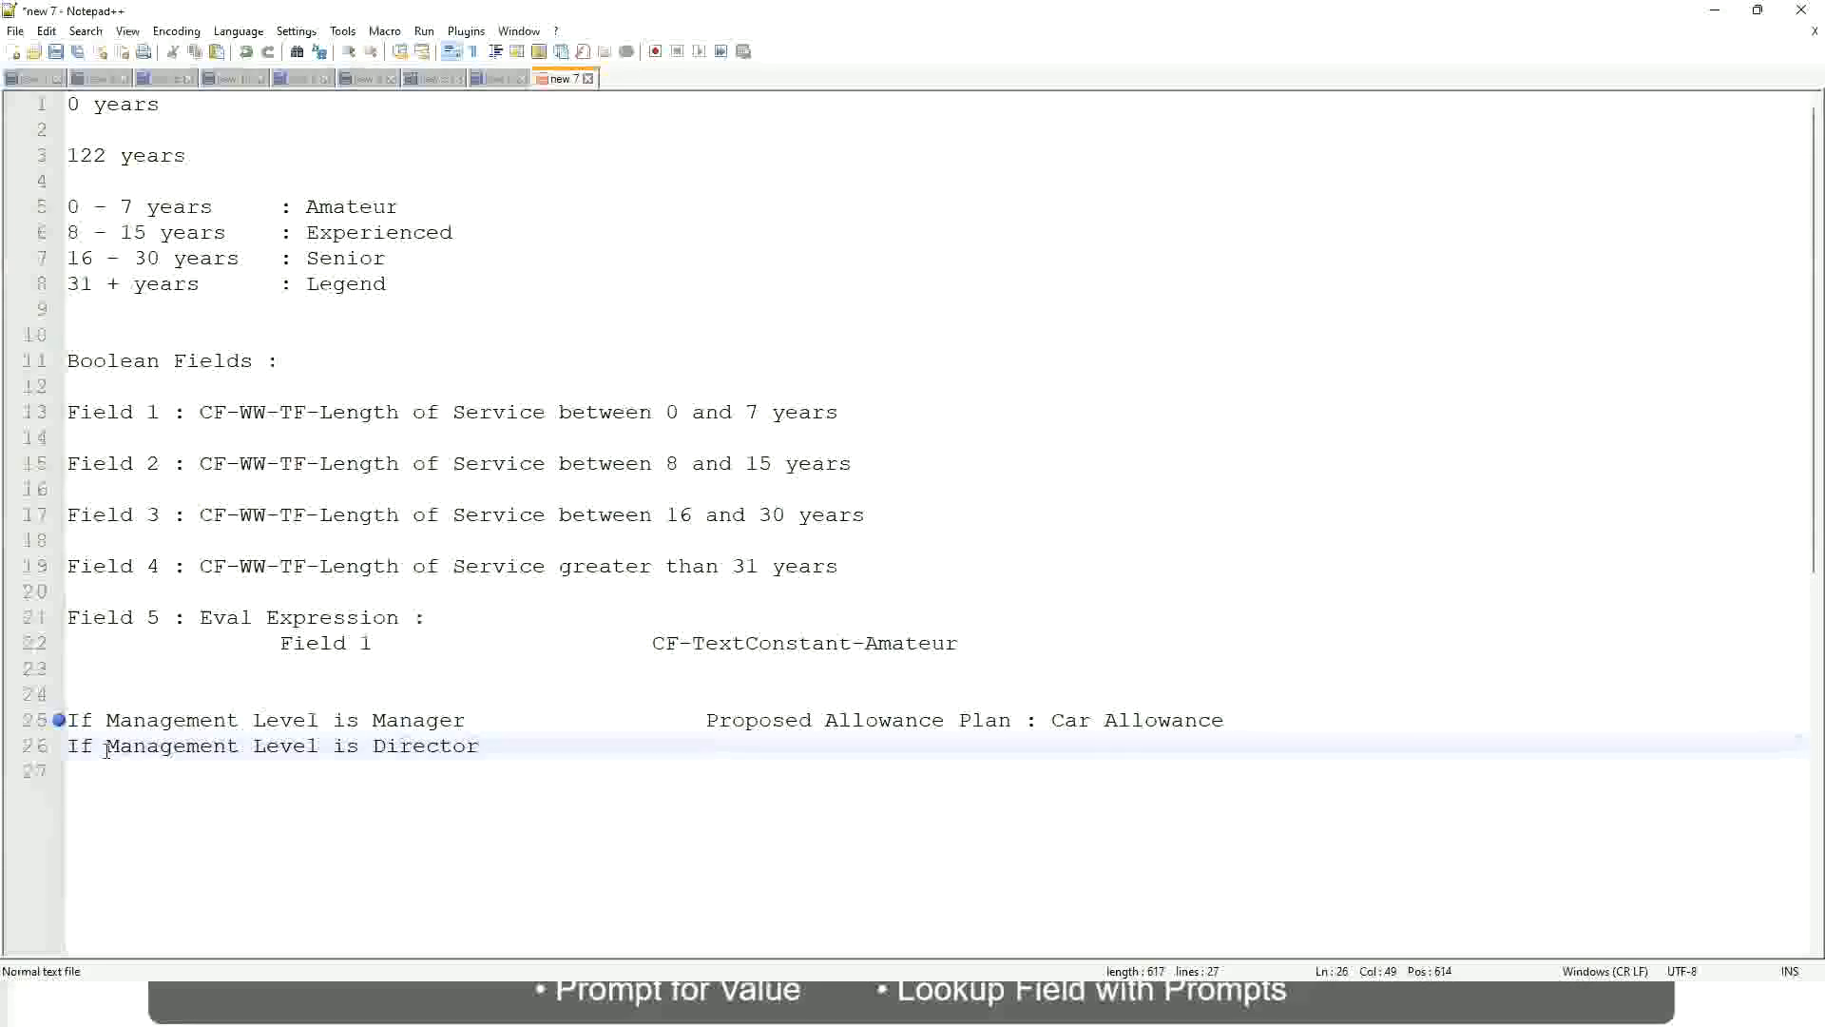
pyautogui.write('\t\t\tExecutive Allo')
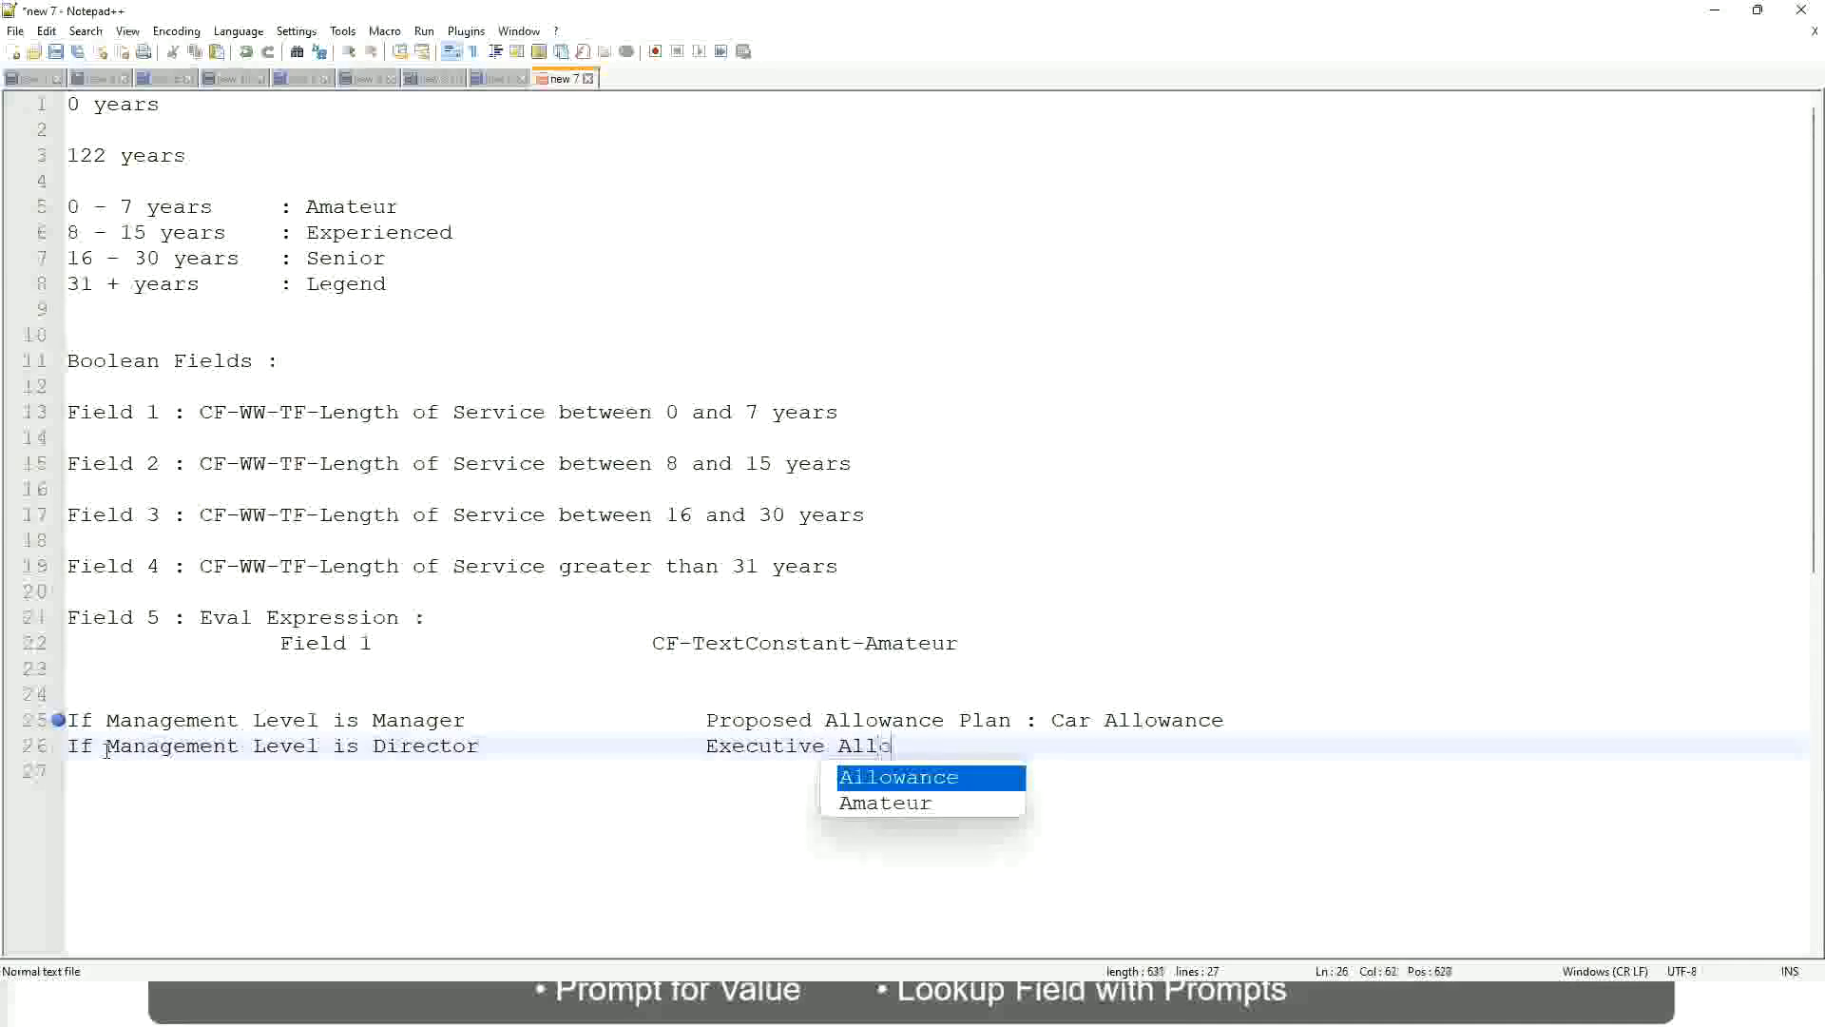
pyautogui.press('Return')
# Add a third rule on line 27 reading "If Management Level is CEO" with the aligned outcome "CEO Allowance"
pyautogui.press('Return')
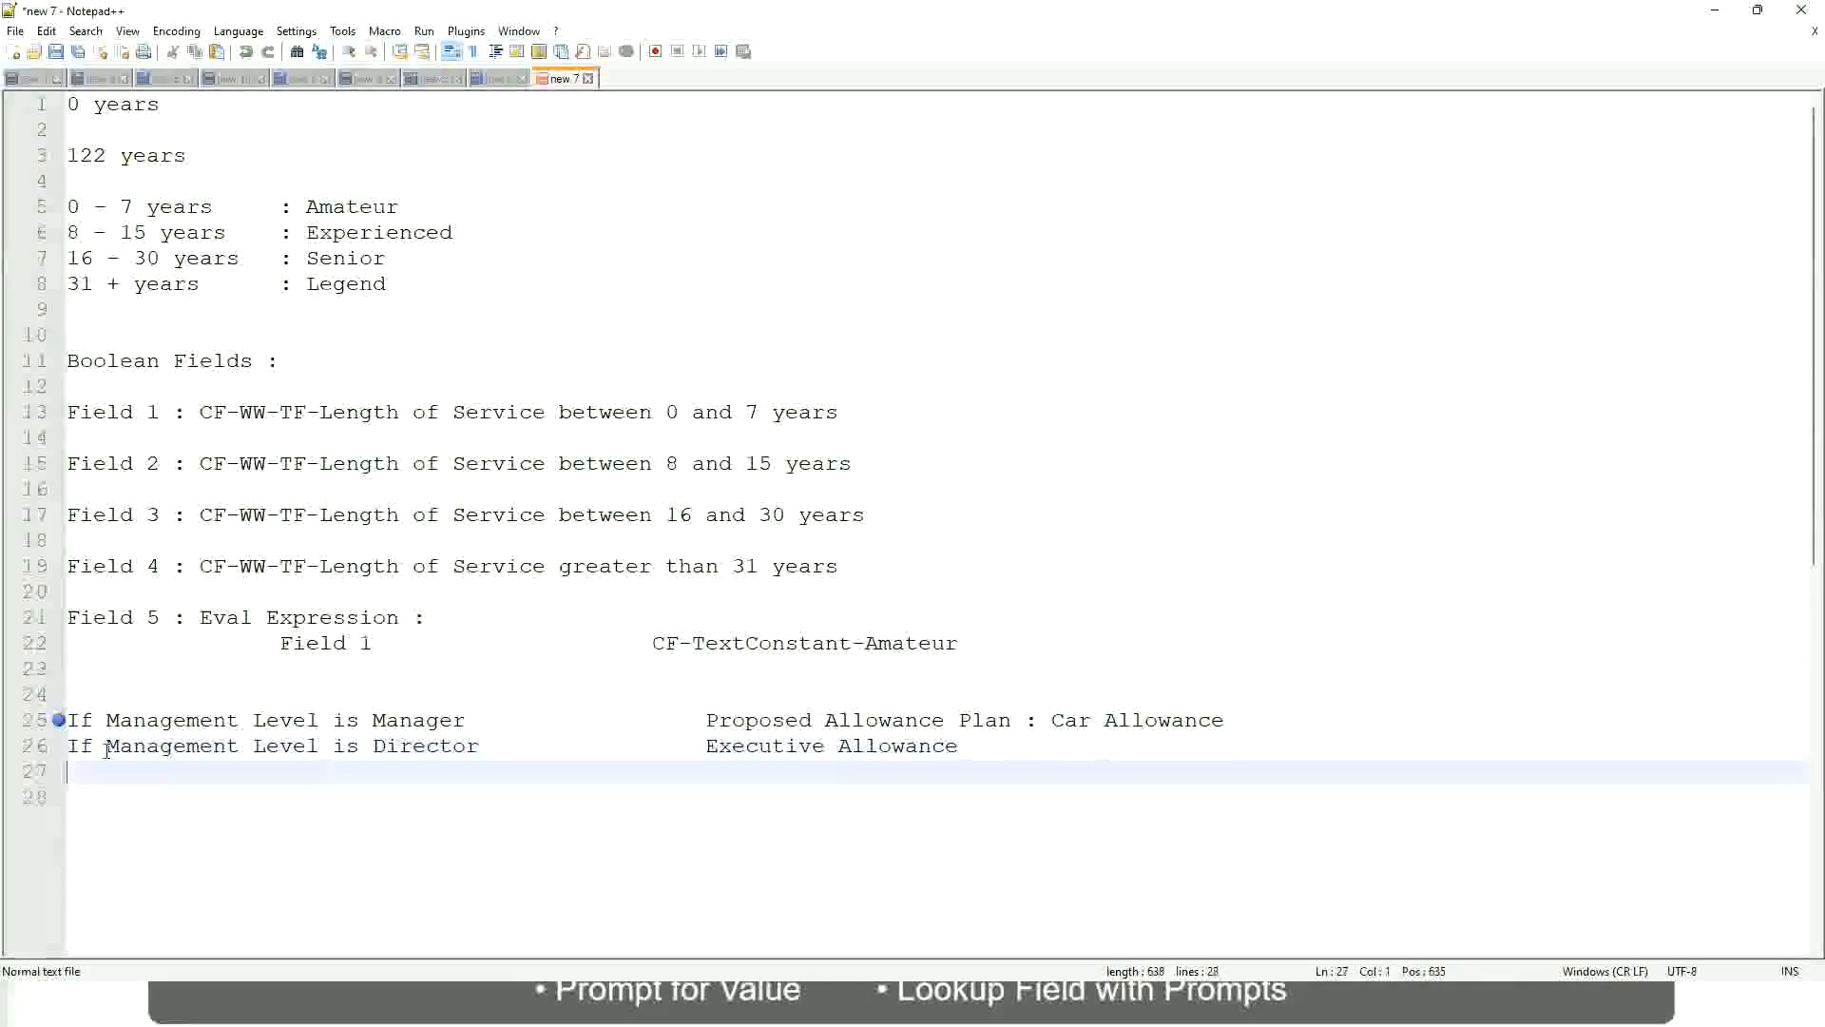
pyautogui.write('If')
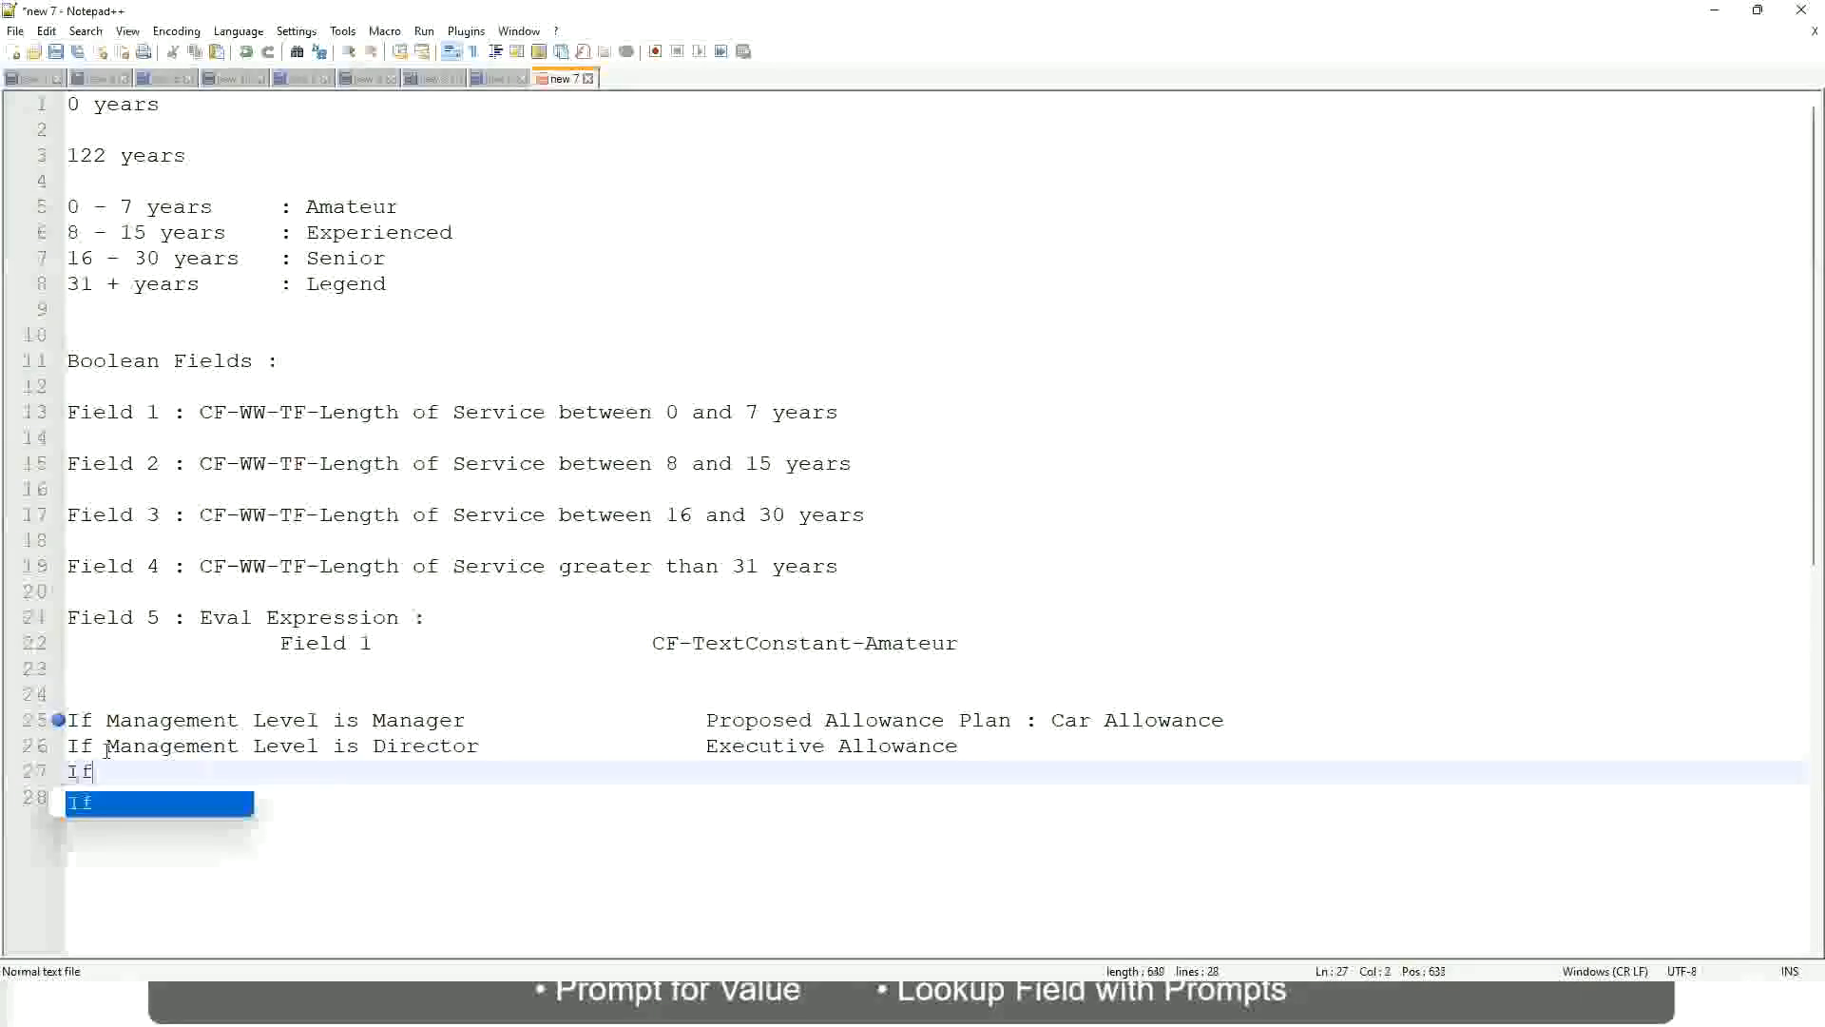
pyautogui.write(' Management is')
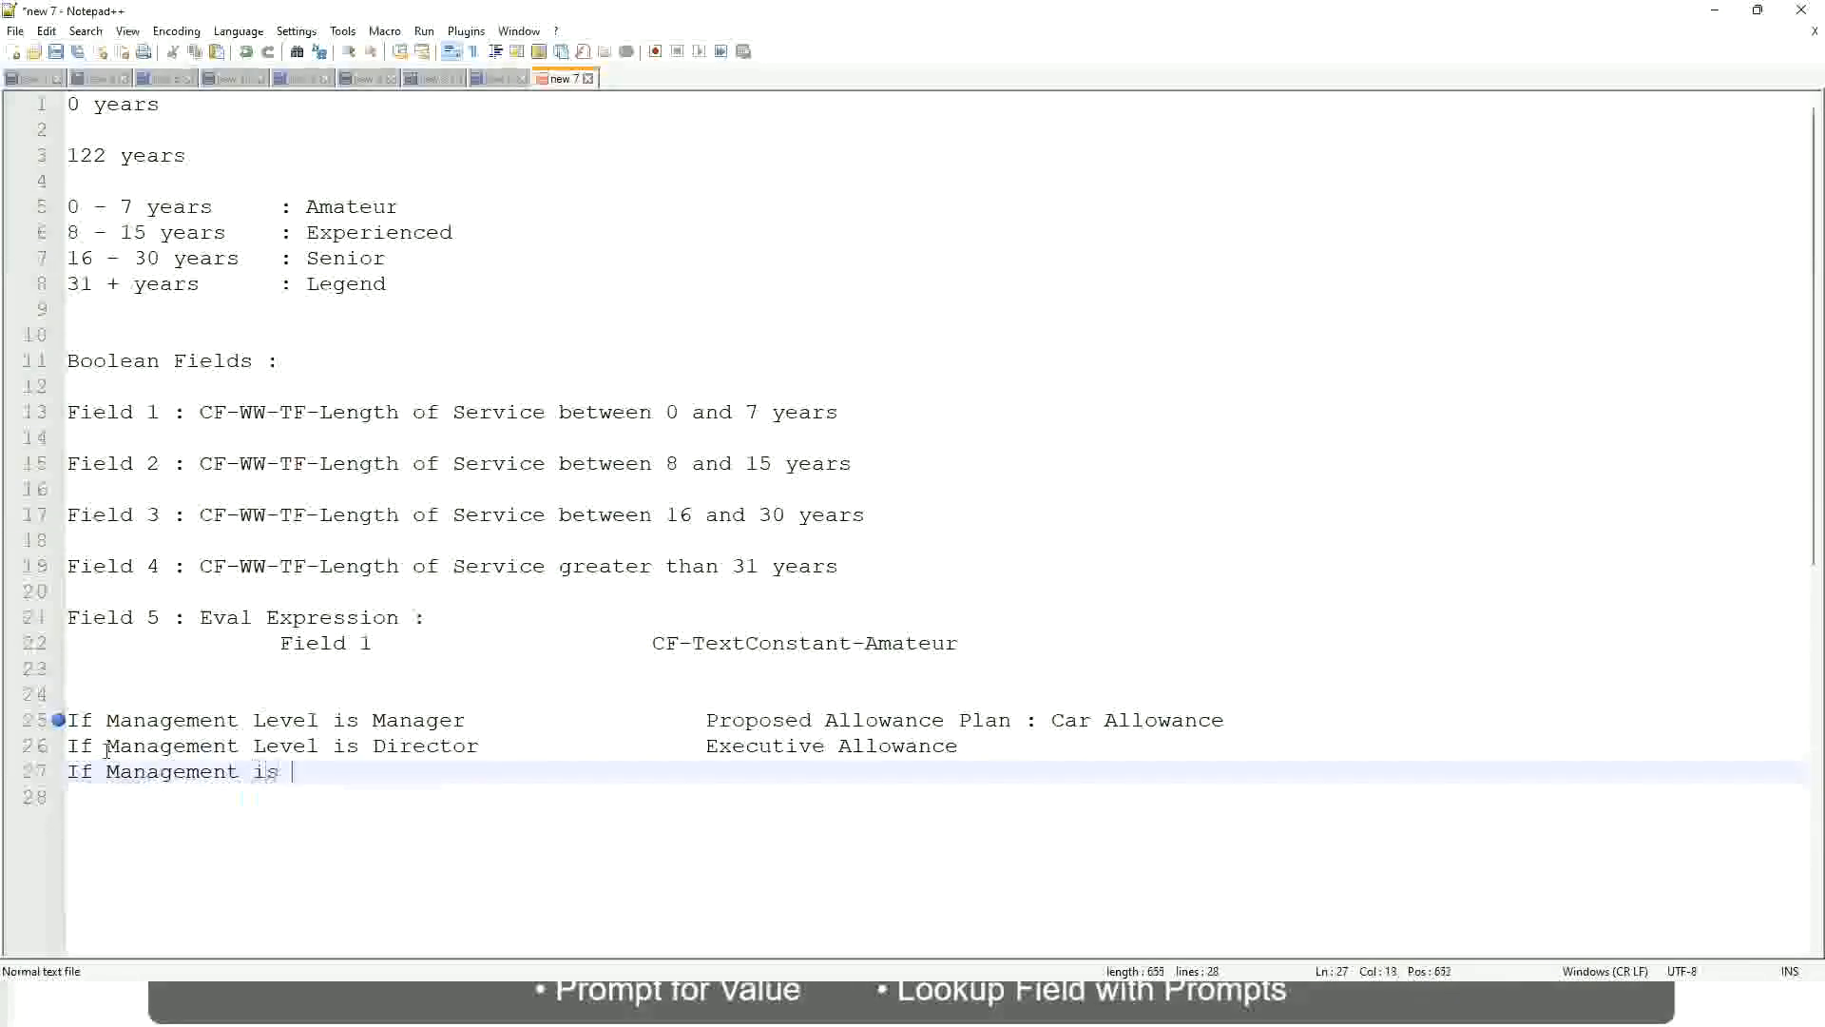
pyautogui.press('BackSpace')
pyautogui.press('BackSpace')
pyautogui.press('BackSpace')
pyautogui.write('le')
pyautogui.press('BackSpace')
pyautogui.press('BackSpace')
pyautogui.write('le')
pyautogui.press('Down')
pyautogui.press('Down')
pyautogui.press('Return')
pyautogui.write('is CEO')
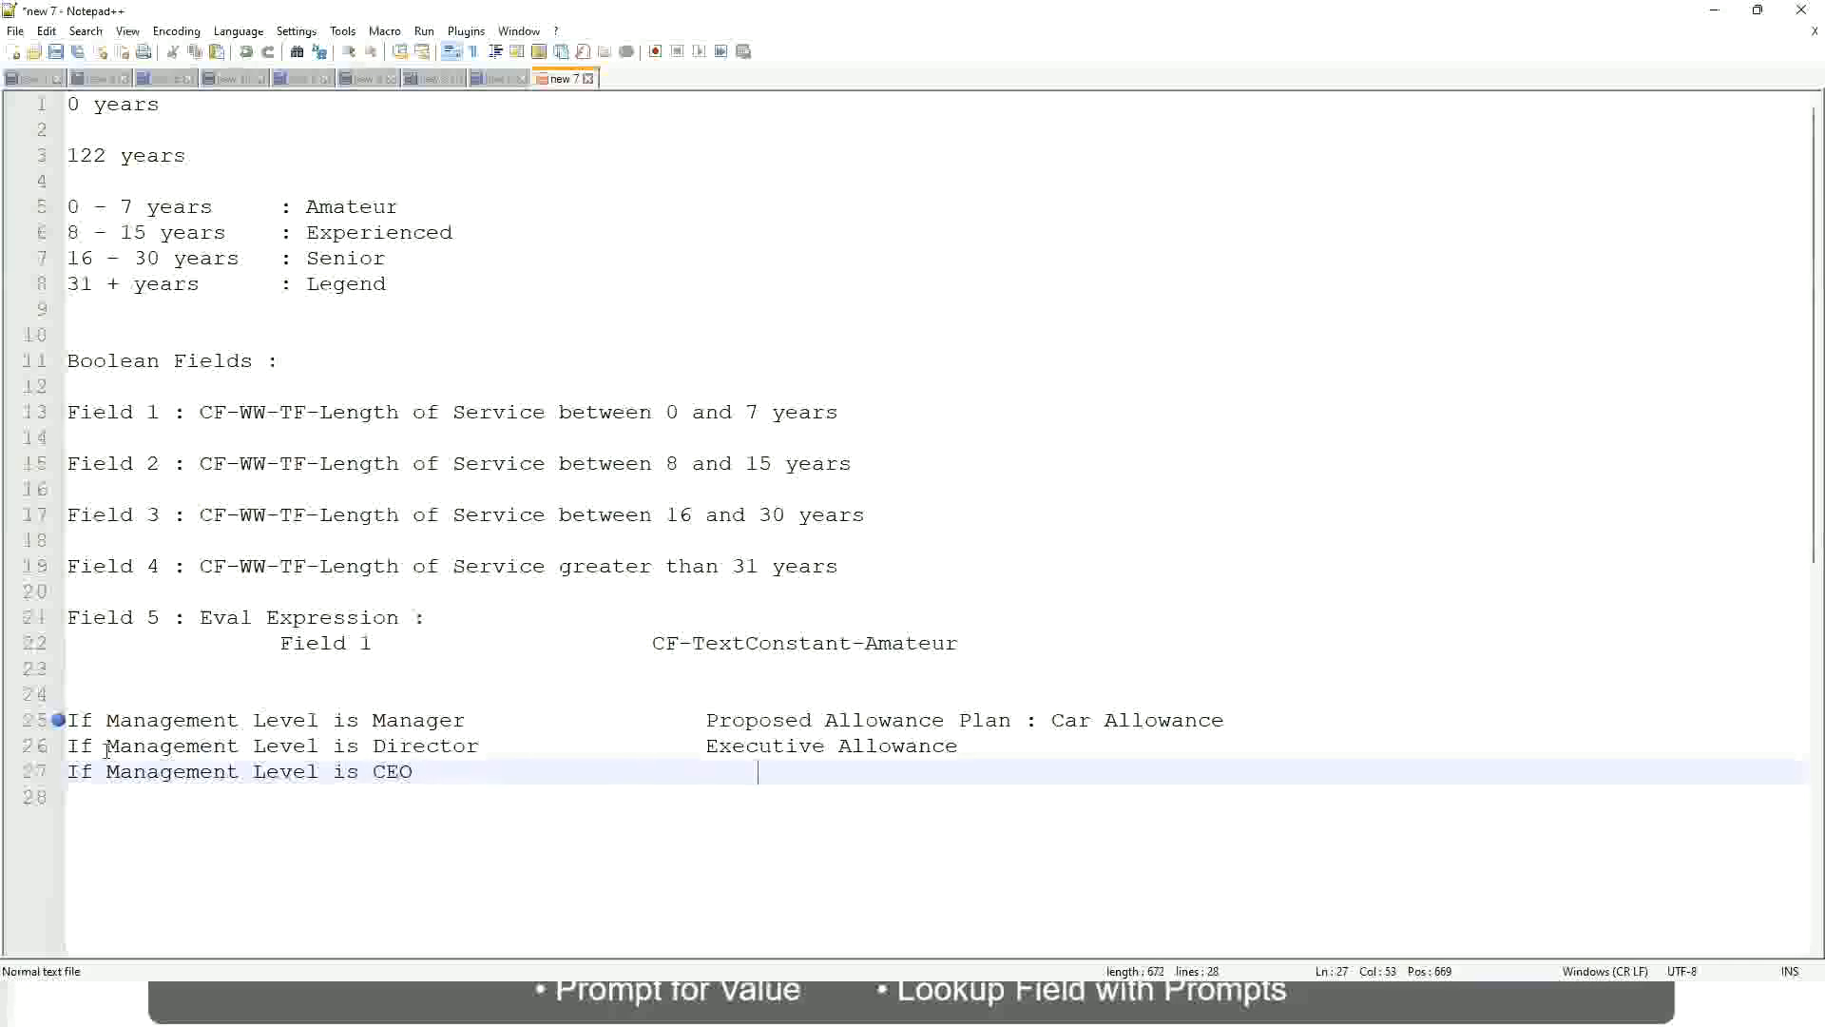
pyautogui.write('CEO Allowance')
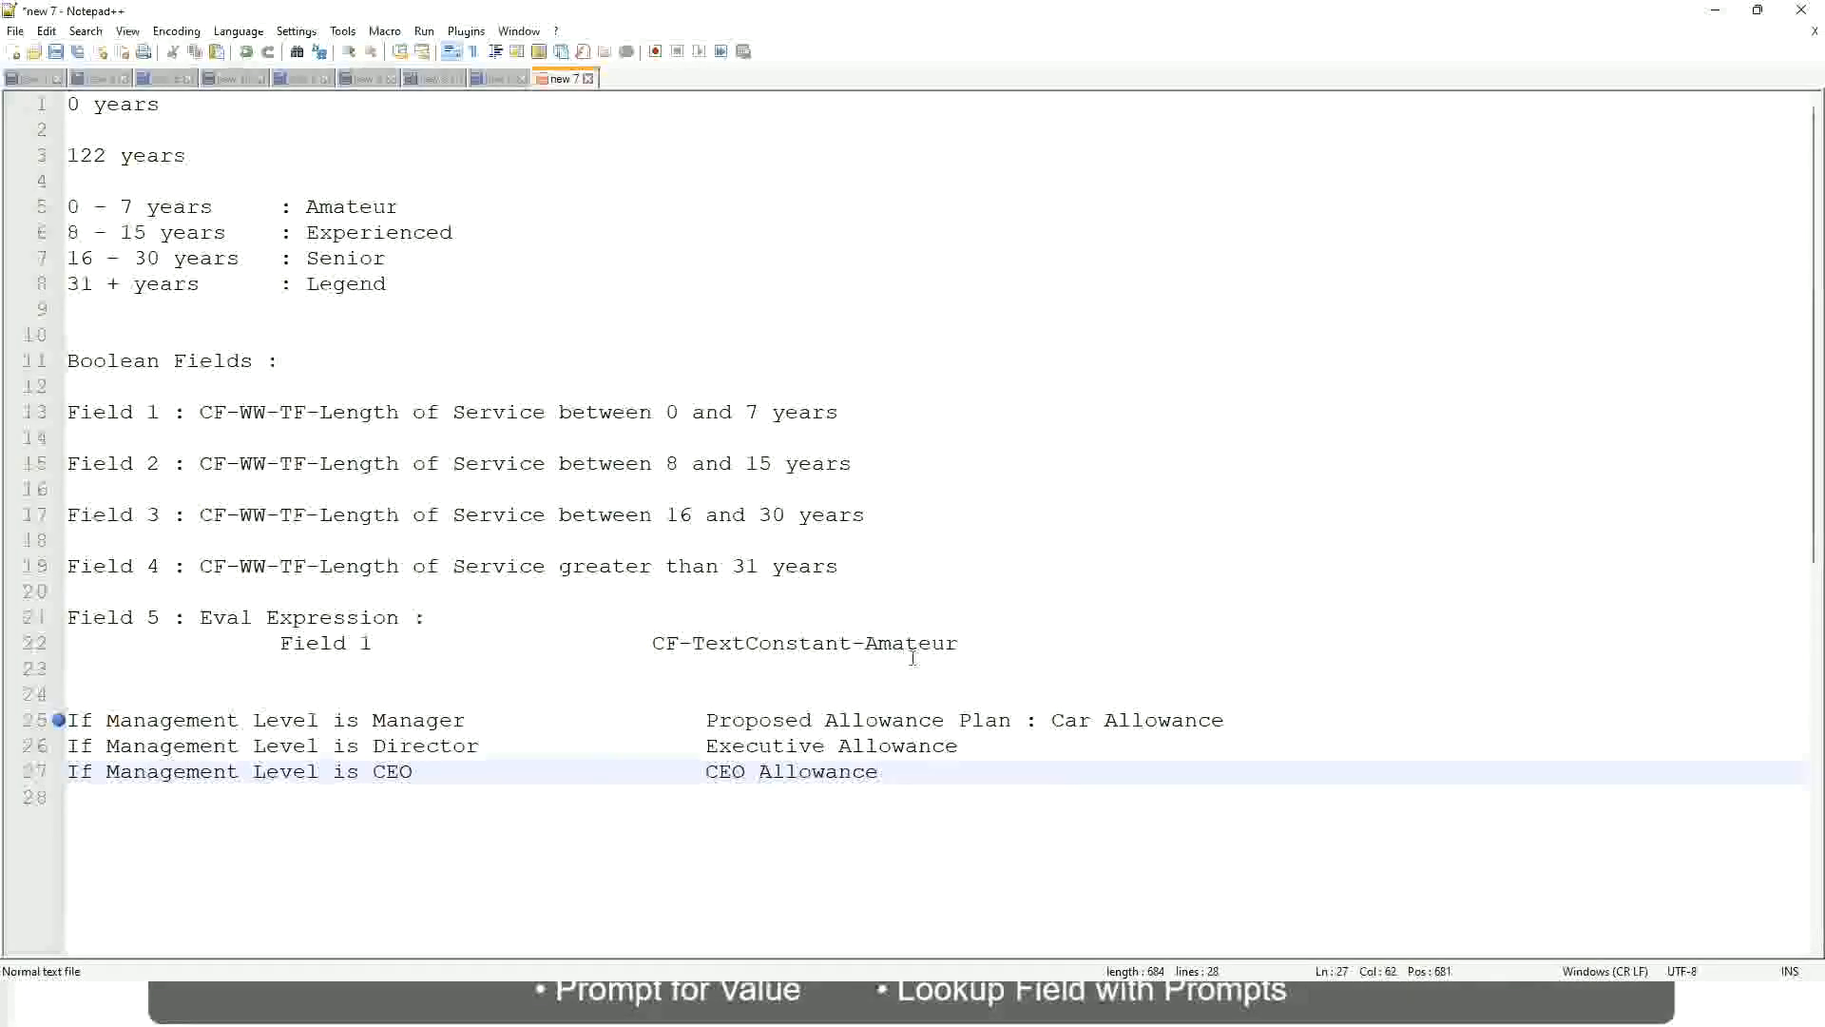
pyautogui.click(1052, 720)
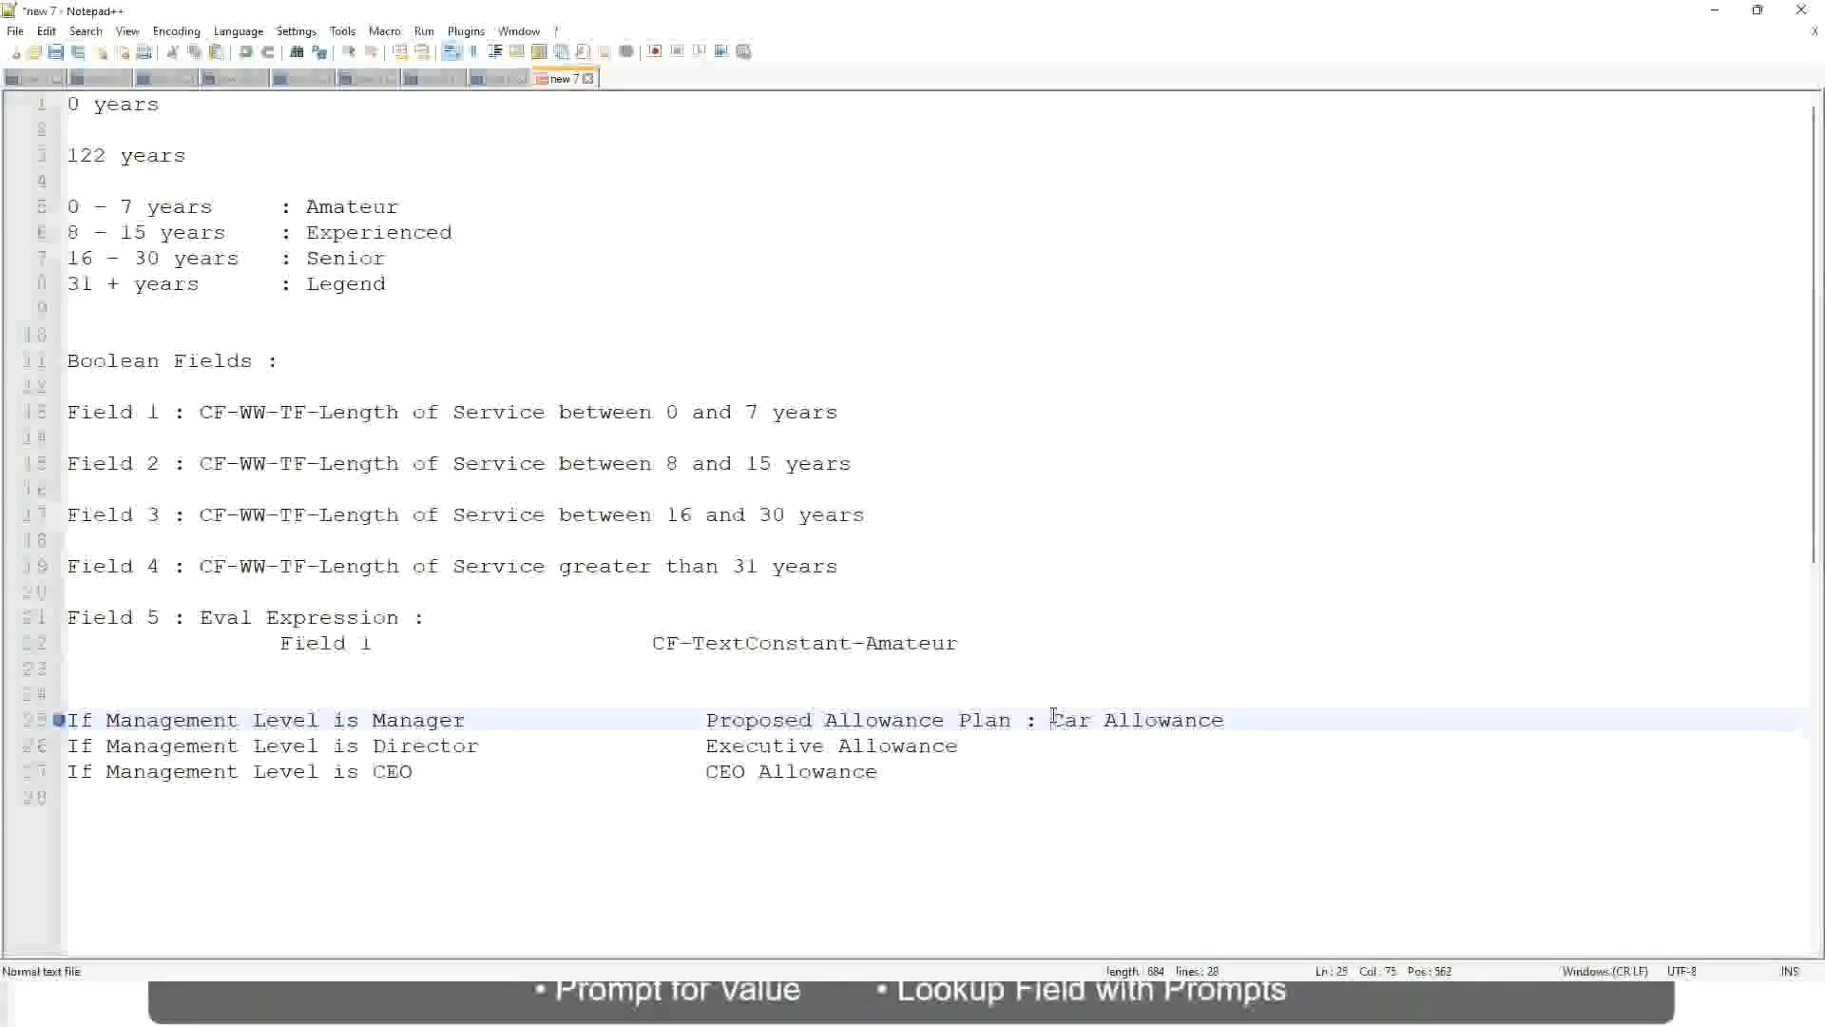
pyautogui.moveTo(1051, 719); pyautogui.dragTo(1228, 714)
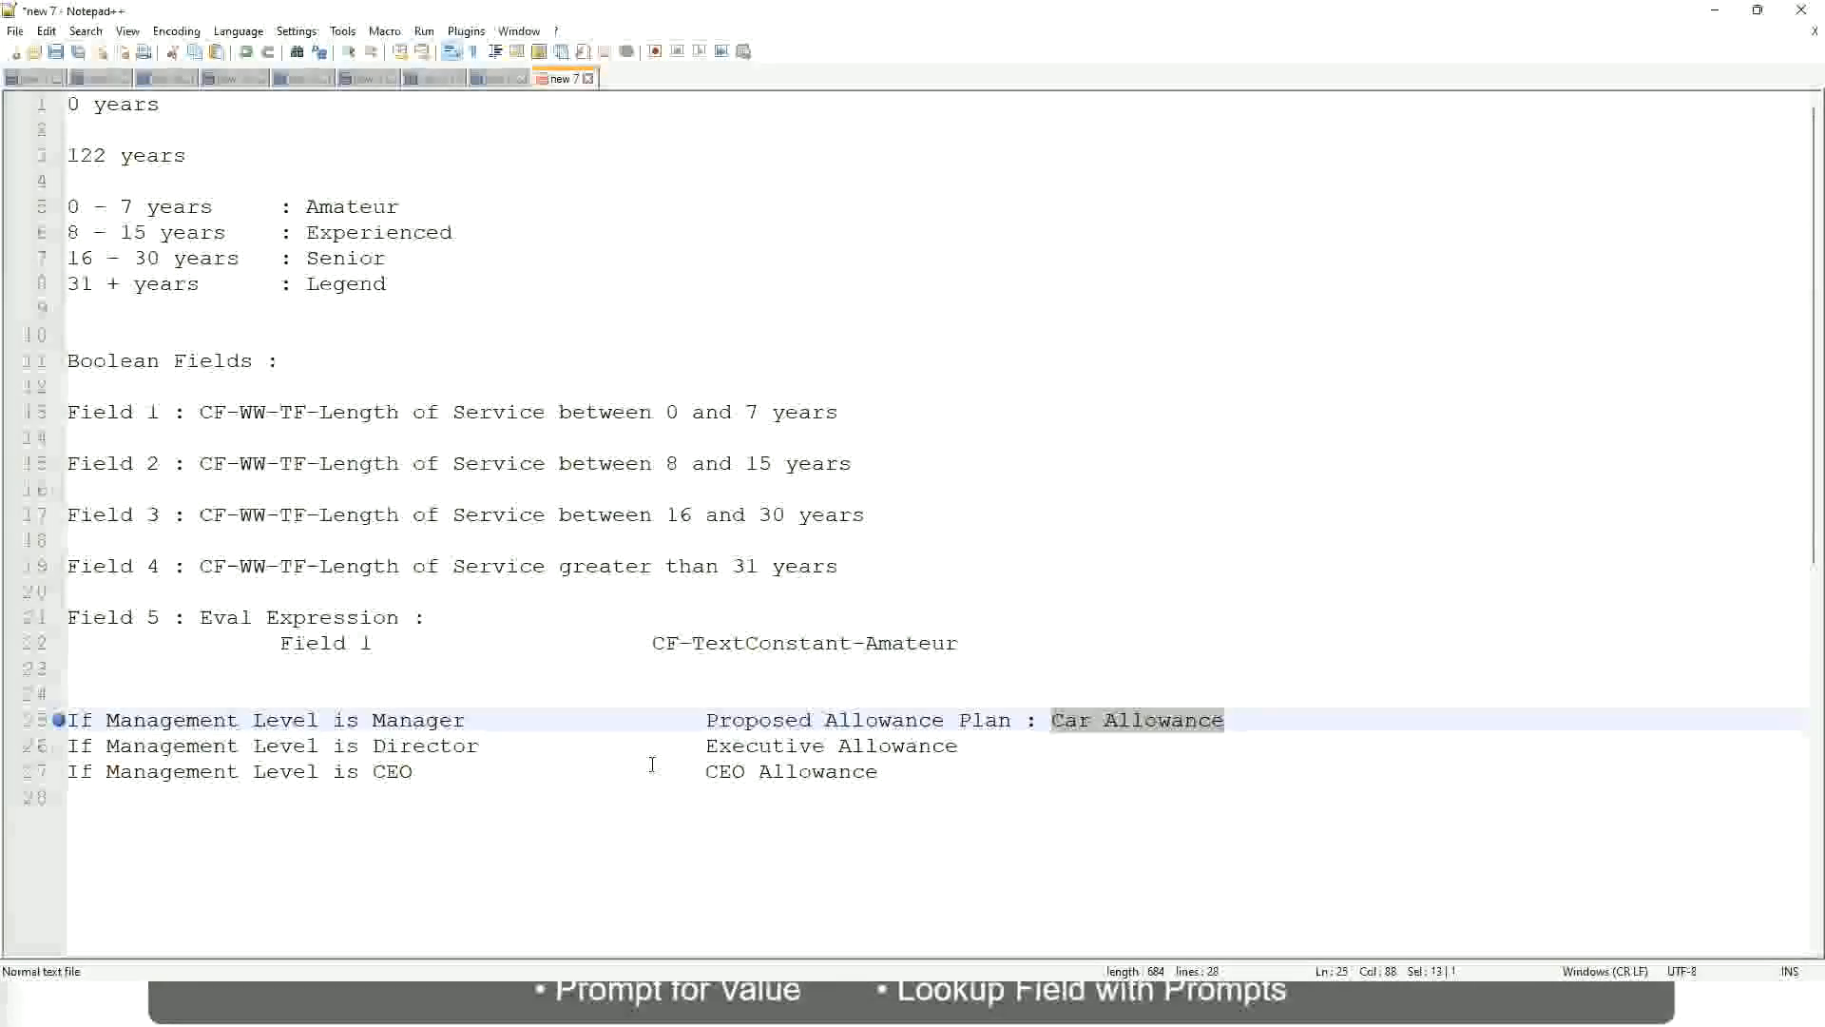
pyautogui.click(849, 720)
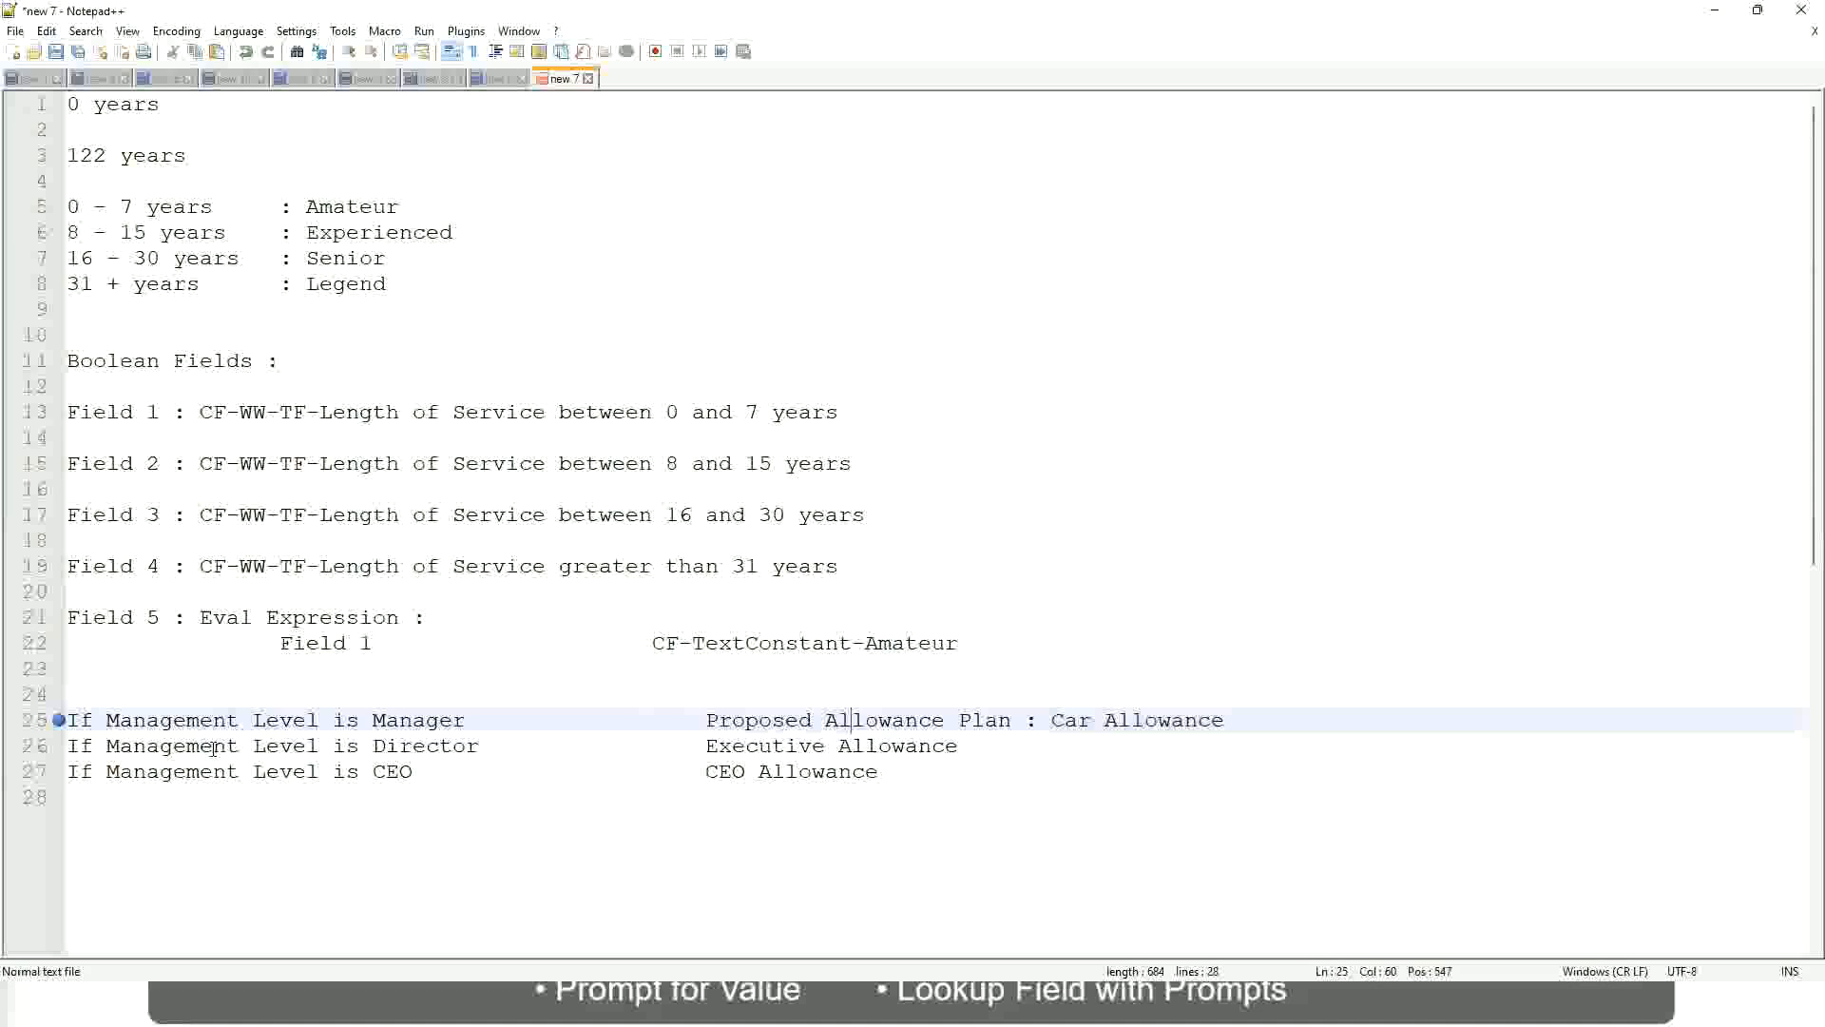
pyautogui.click(370, 720)
# Clear the allowance plan text on line 25, trying the wording "Manager" in its place and deleting it again
pyautogui.moveTo(708, 720); pyautogui.dragTo(1253, 717)
pyautogui.write('Managers')
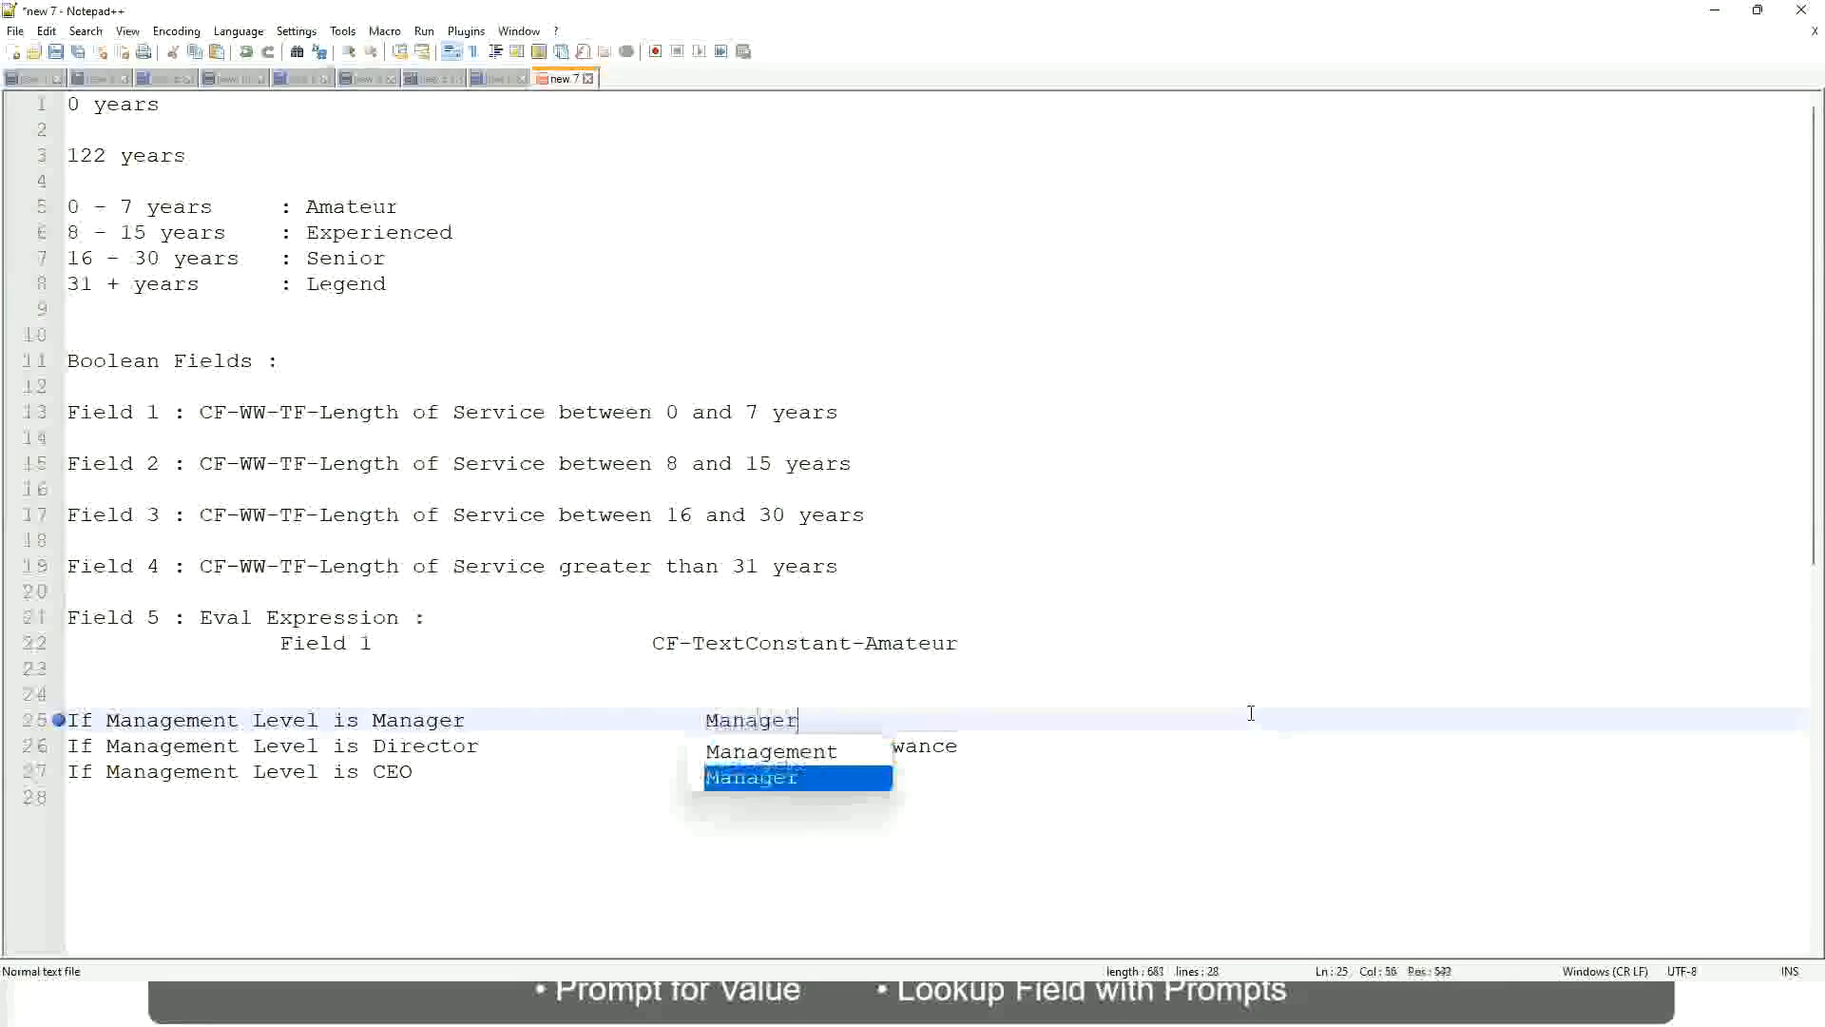
pyautogui.press('BackSpace')
pyautogui.press('BackSpace')
pyautogui.press('BackSpace')
pyautogui.press('BackSpace')
pyautogui.press('BackSpace')
pyautogui.press('BackSpace')
pyautogui.press('BackSpace')
pyautogui.press('BackSpace')
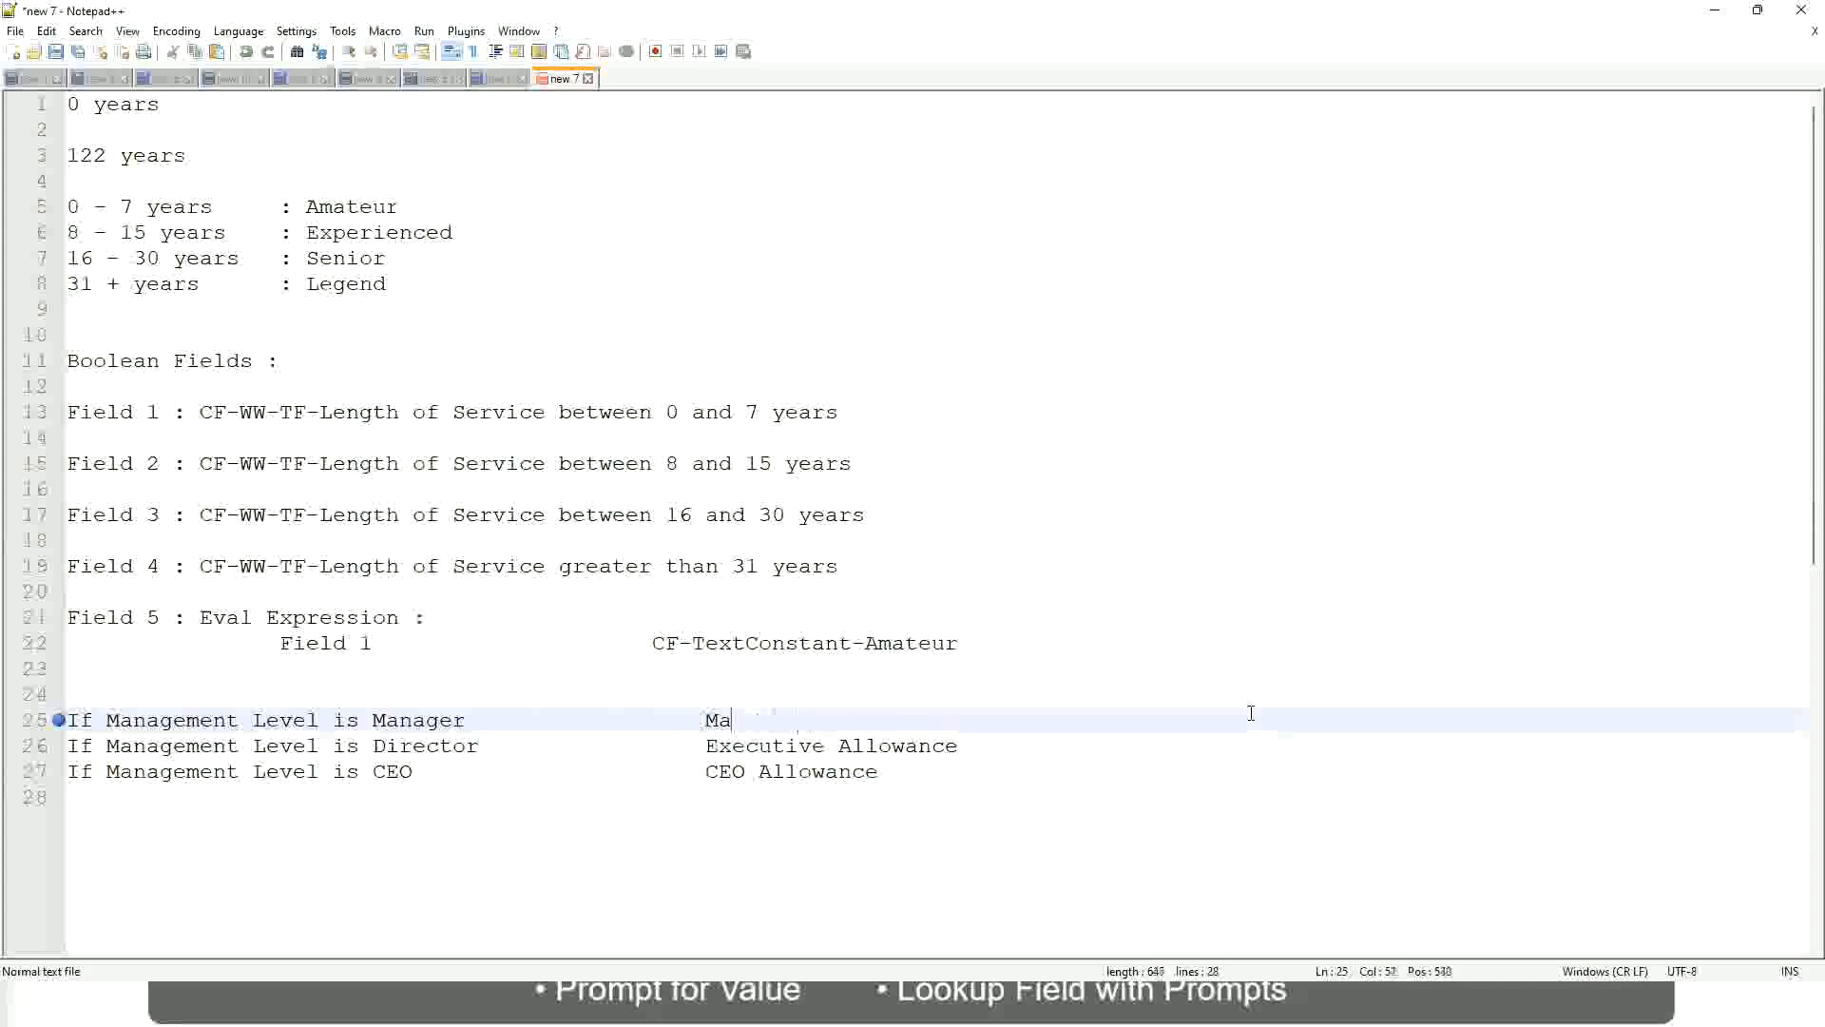
# Enter "Name of the First Line Manager" as the outcome of the Manager condition on line 25
pyautogui.write('First Li')
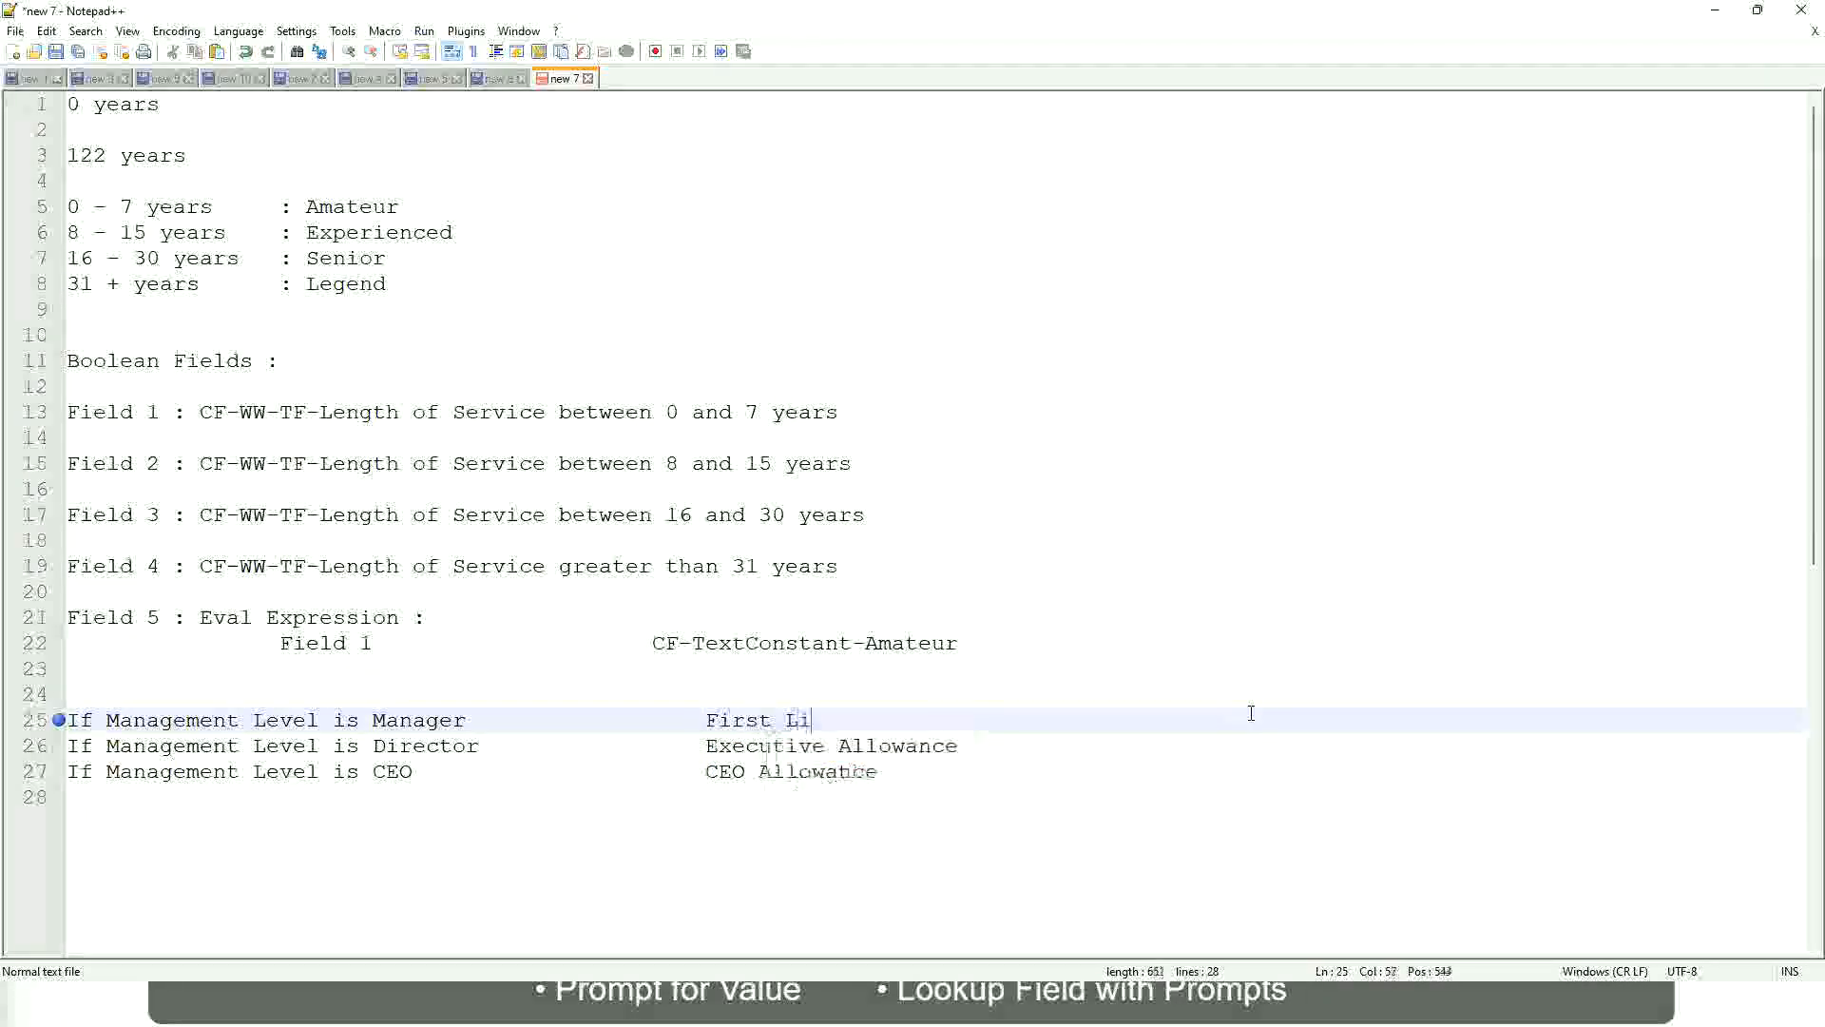
pyautogui.write('ne Manager')
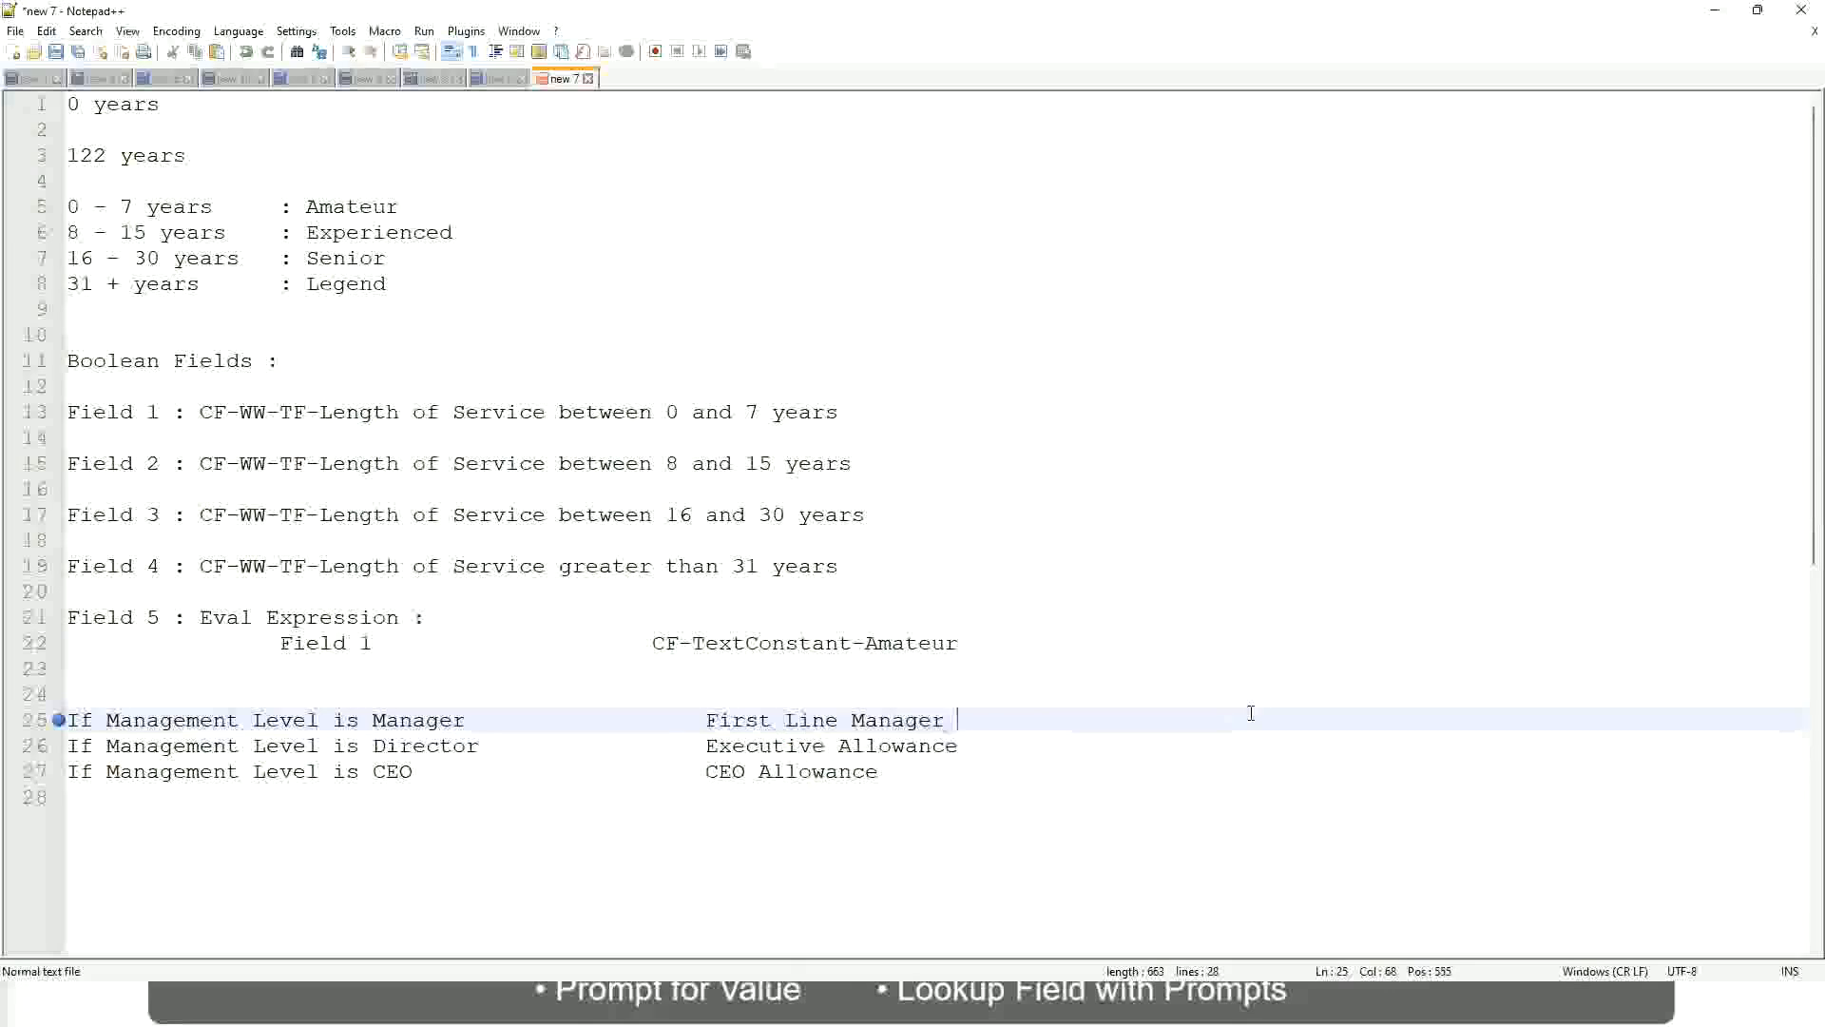
pyautogui.press('Left')
pyautogui.press('Left')
pyautogui.press('Left')
pyautogui.press('Left')
pyautogui.press('Left')
pyautogui.press('Left')
pyautogui.press('Left')
pyautogui.press('Left')
pyautogui.press('Left')
pyautogui.press('Left')
pyautogui.press('Left')
pyautogui.press('Left')
pyautogui.press('Left')
pyautogui.press('Left')
pyautogui.press('Left')
pyautogui.press('Left')
pyautogui.press('Left')
pyautogui.press('Left')
pyautogui.press('Left')
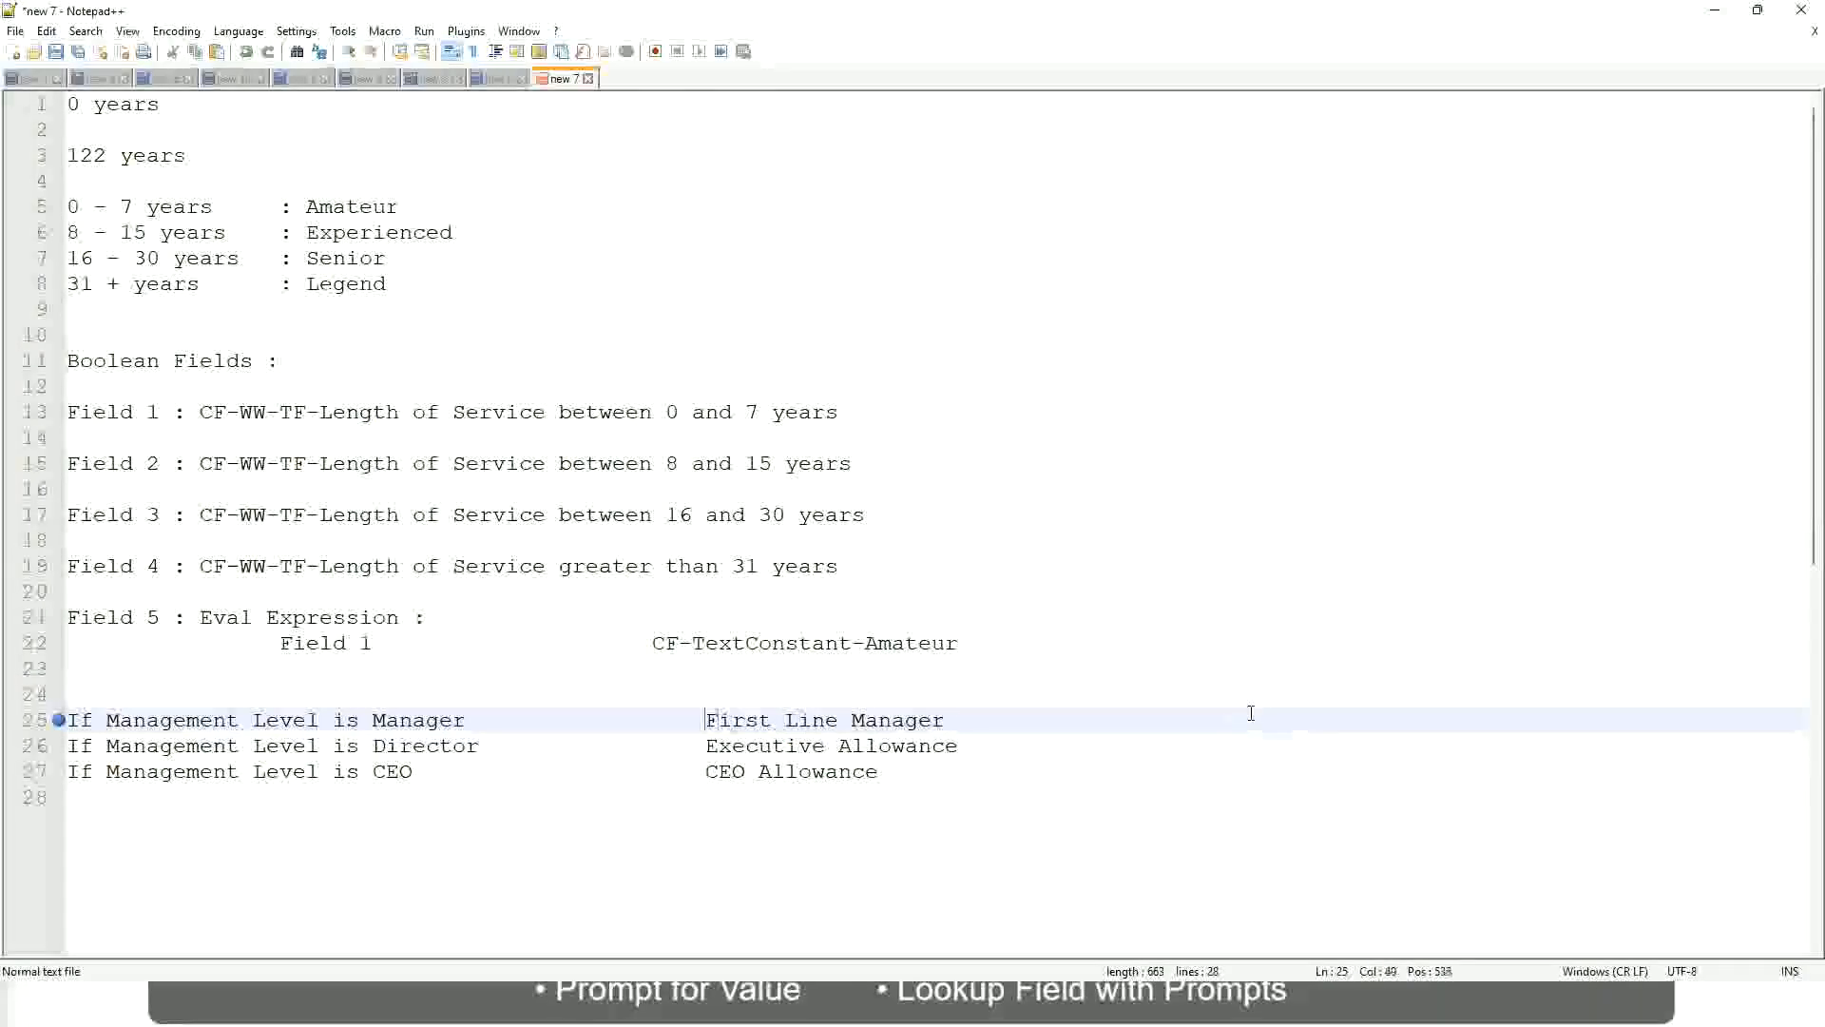
pyautogui.write('Name of the')
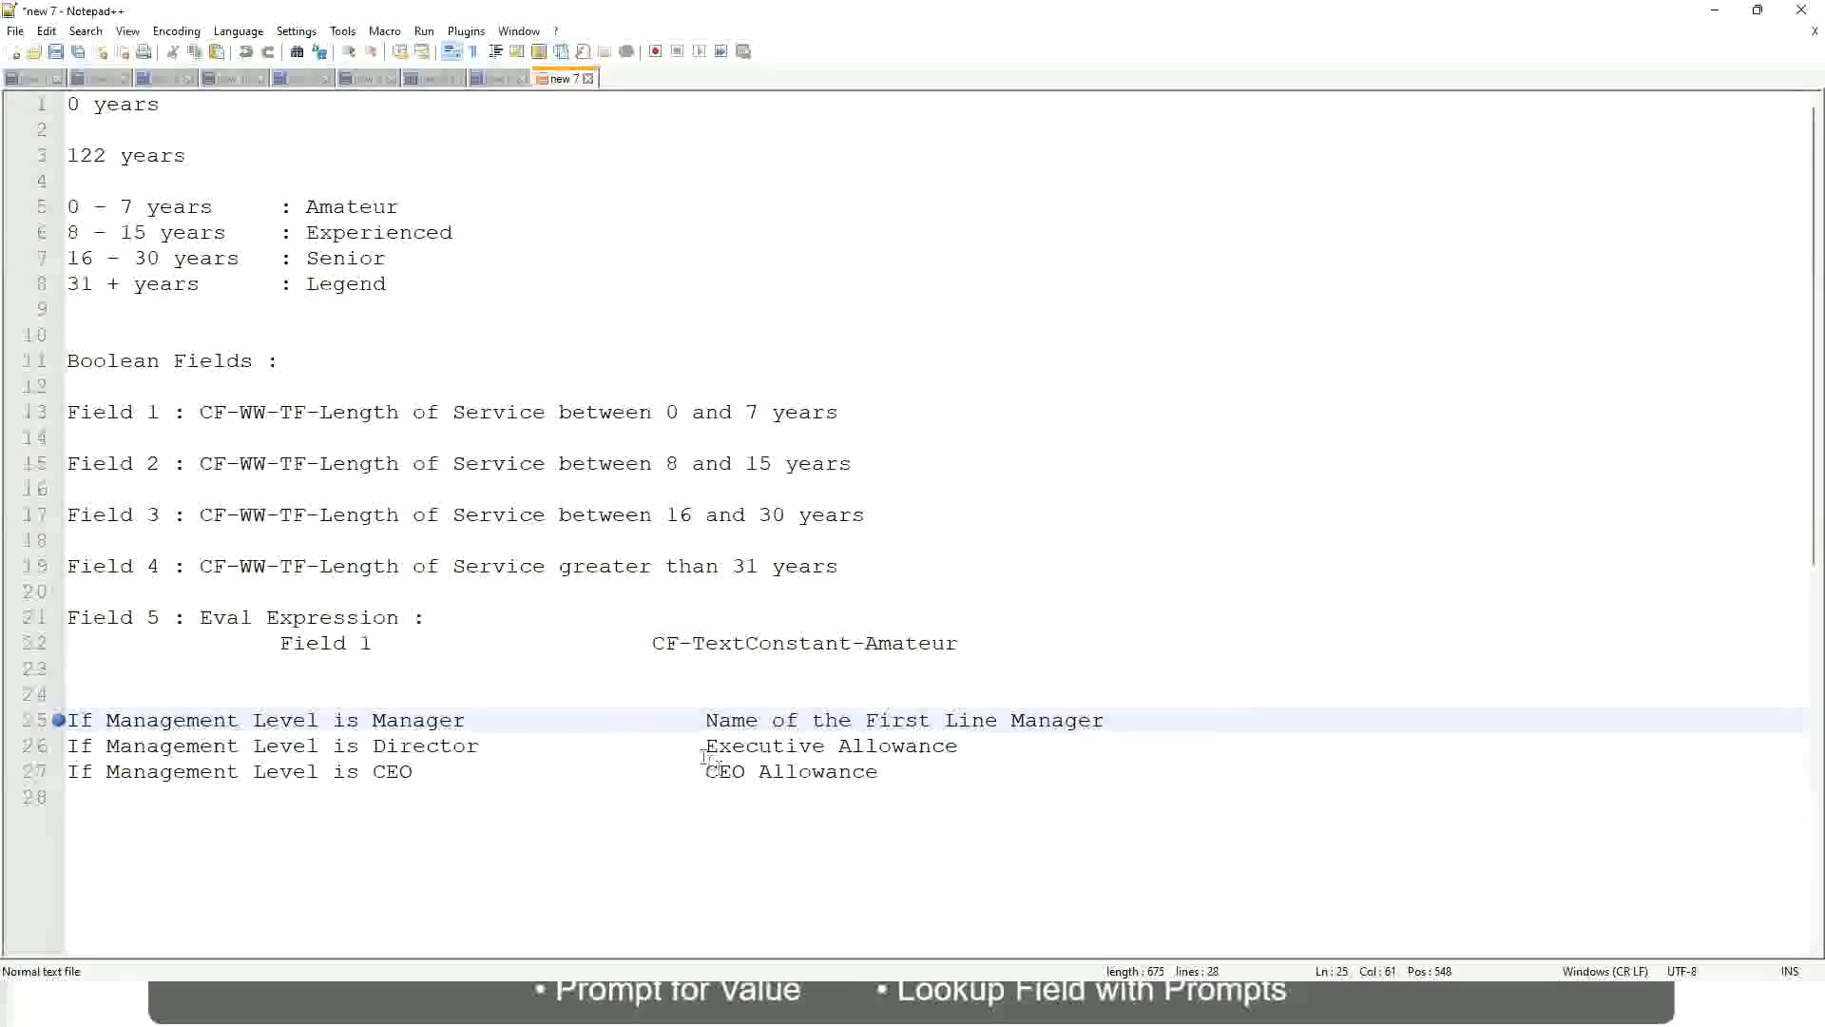
# Replace "Executive Allowance" on line 26 with "Name of", removing the partly written word "First" after it
pyautogui.moveTo(711, 745); pyautogui.dragTo(966, 737)
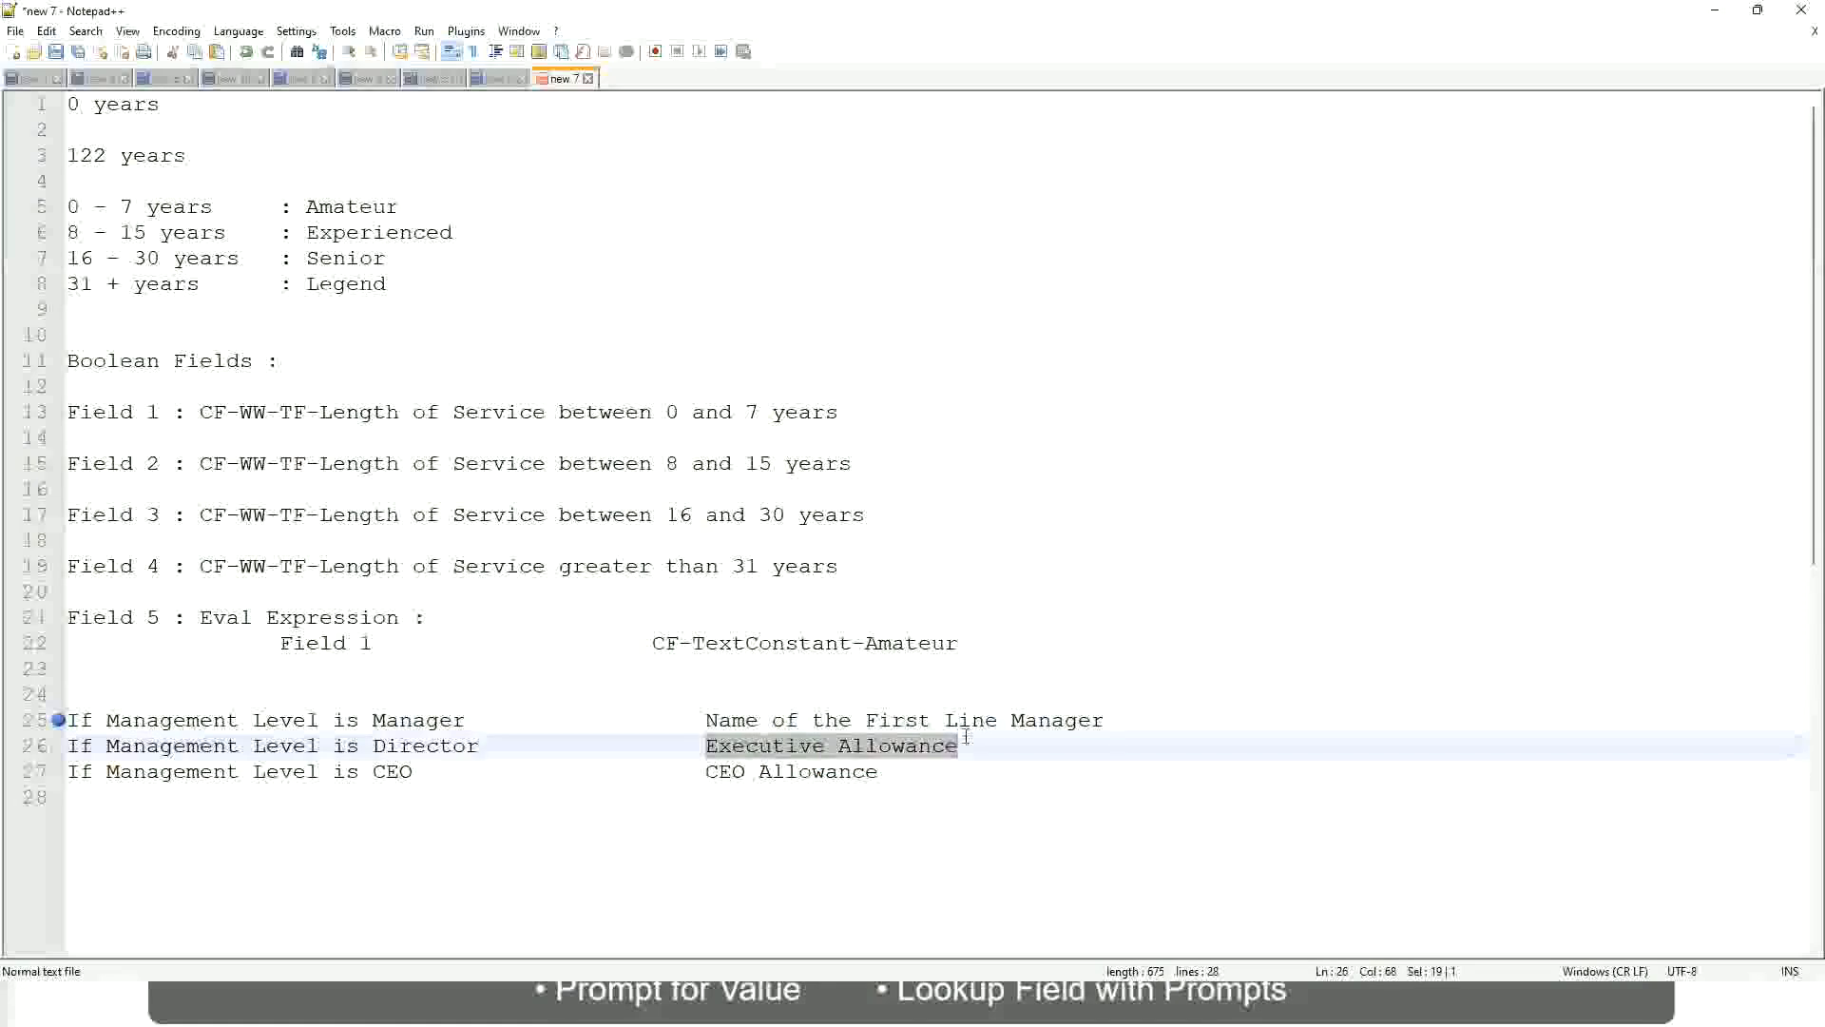
pyautogui.write('Name ')
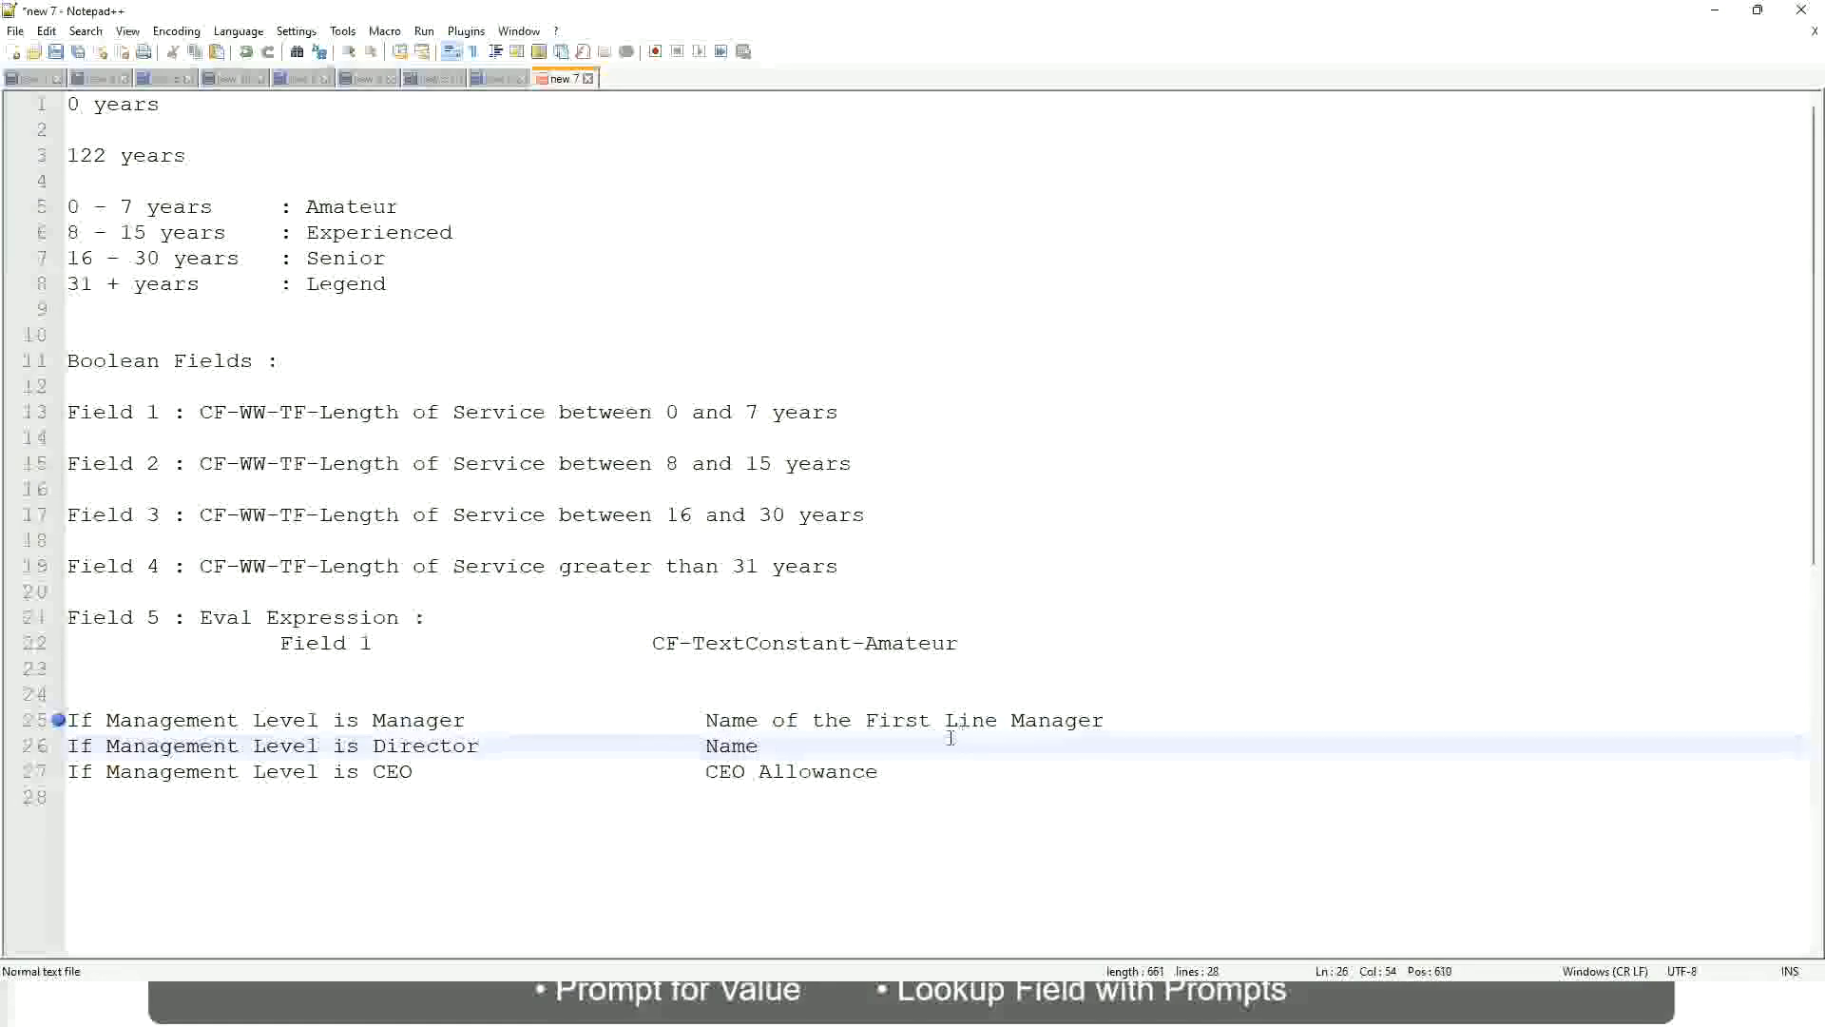
pyautogui.write('of ')
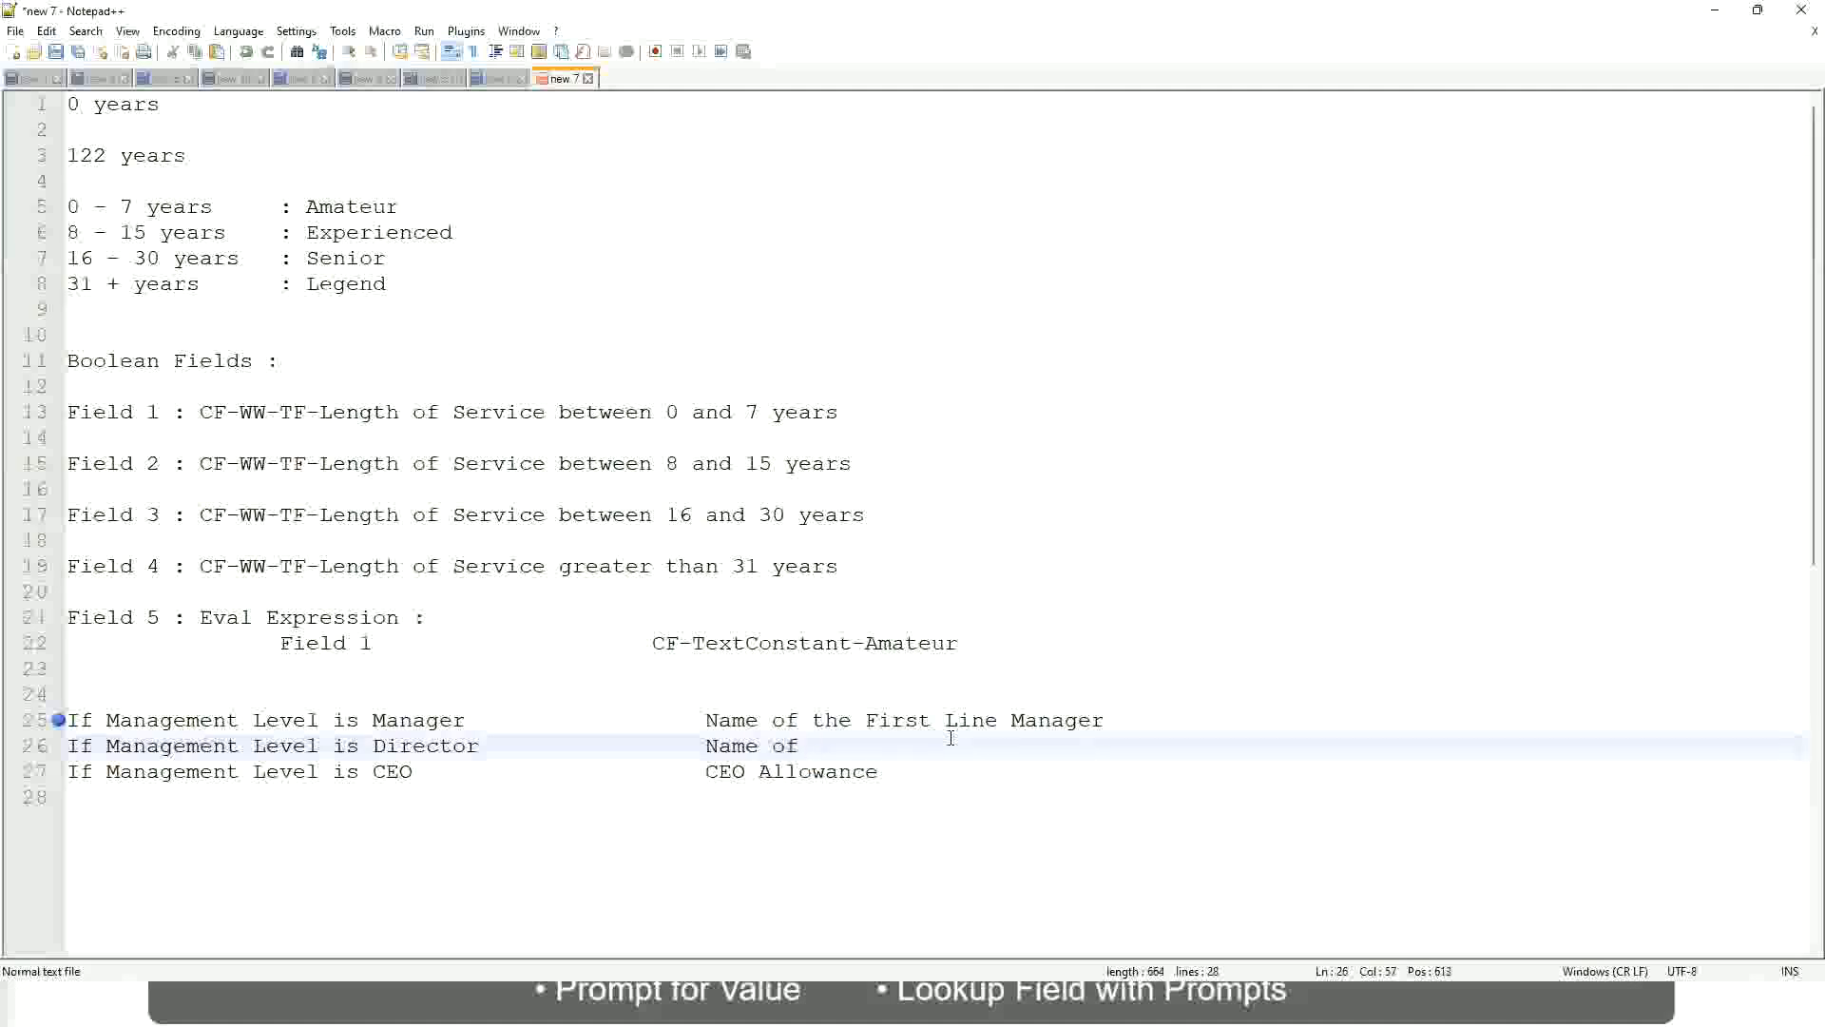
pyautogui.write('Firs')
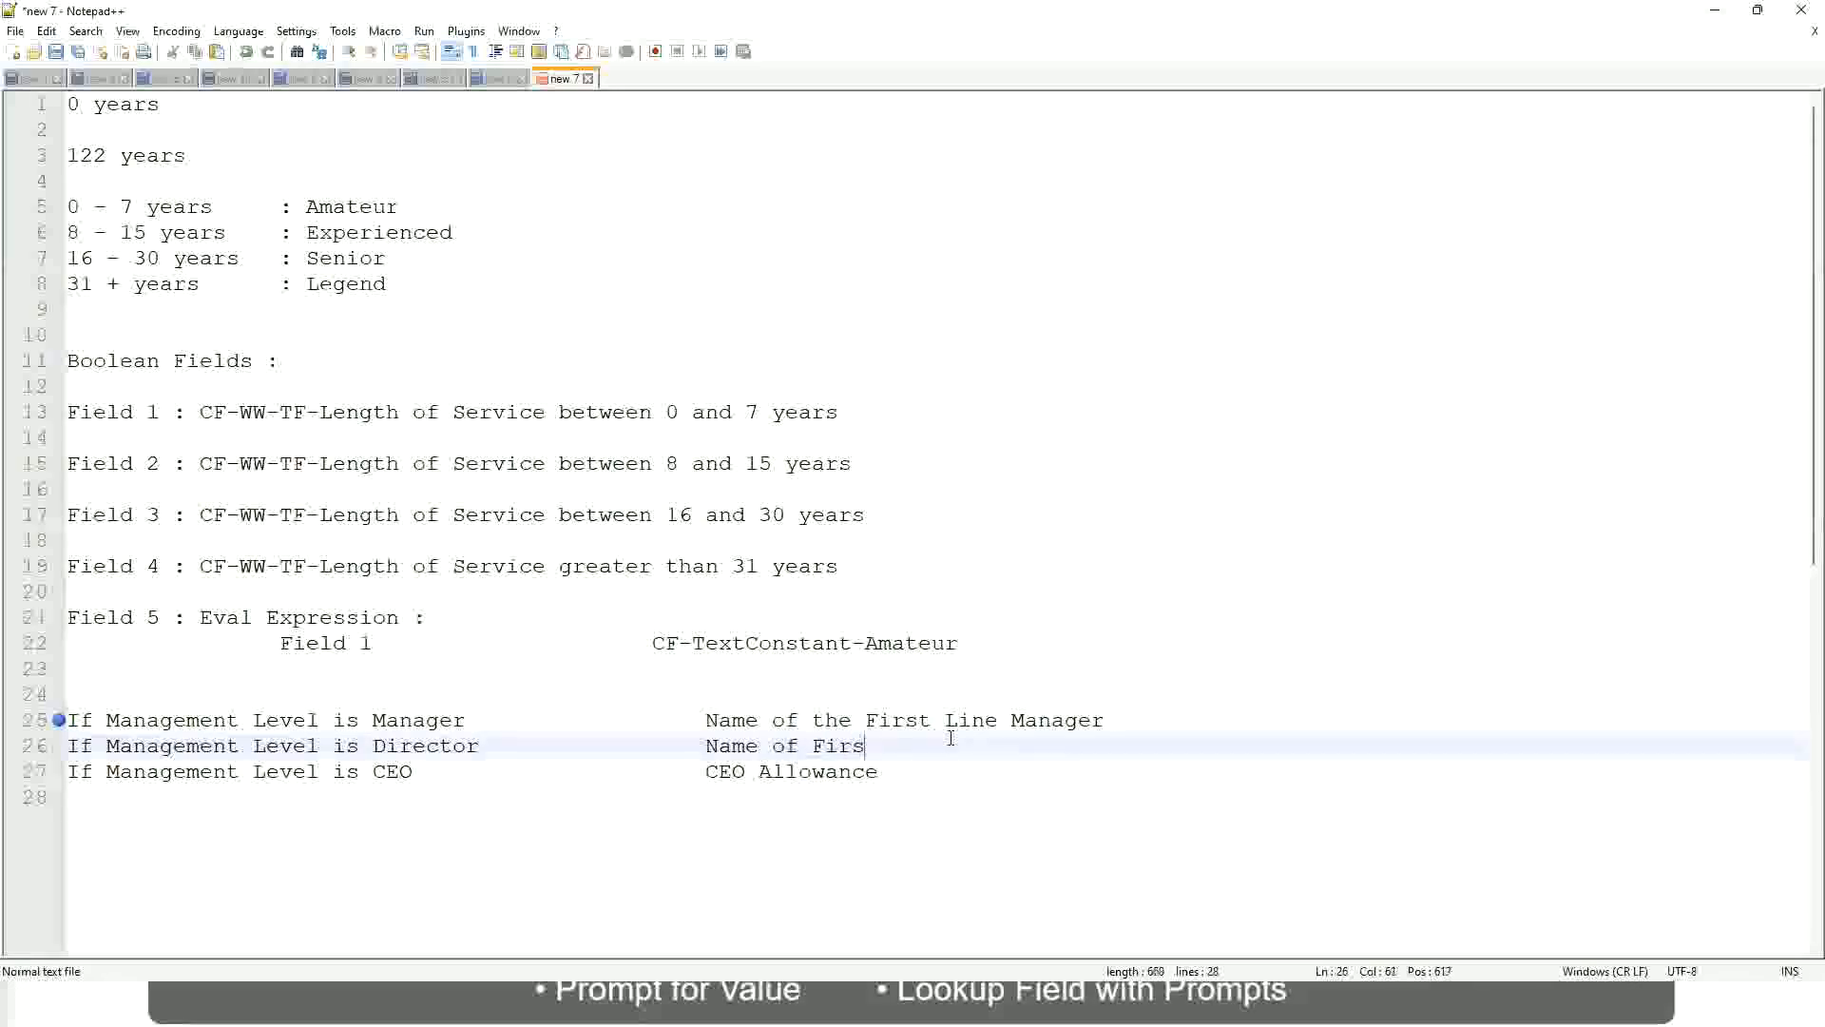
pyautogui.press('BackSpace')
pyautogui.press('BackSpace')
pyautogui.press('BackSpace')
pyautogui.press('BackSpace')
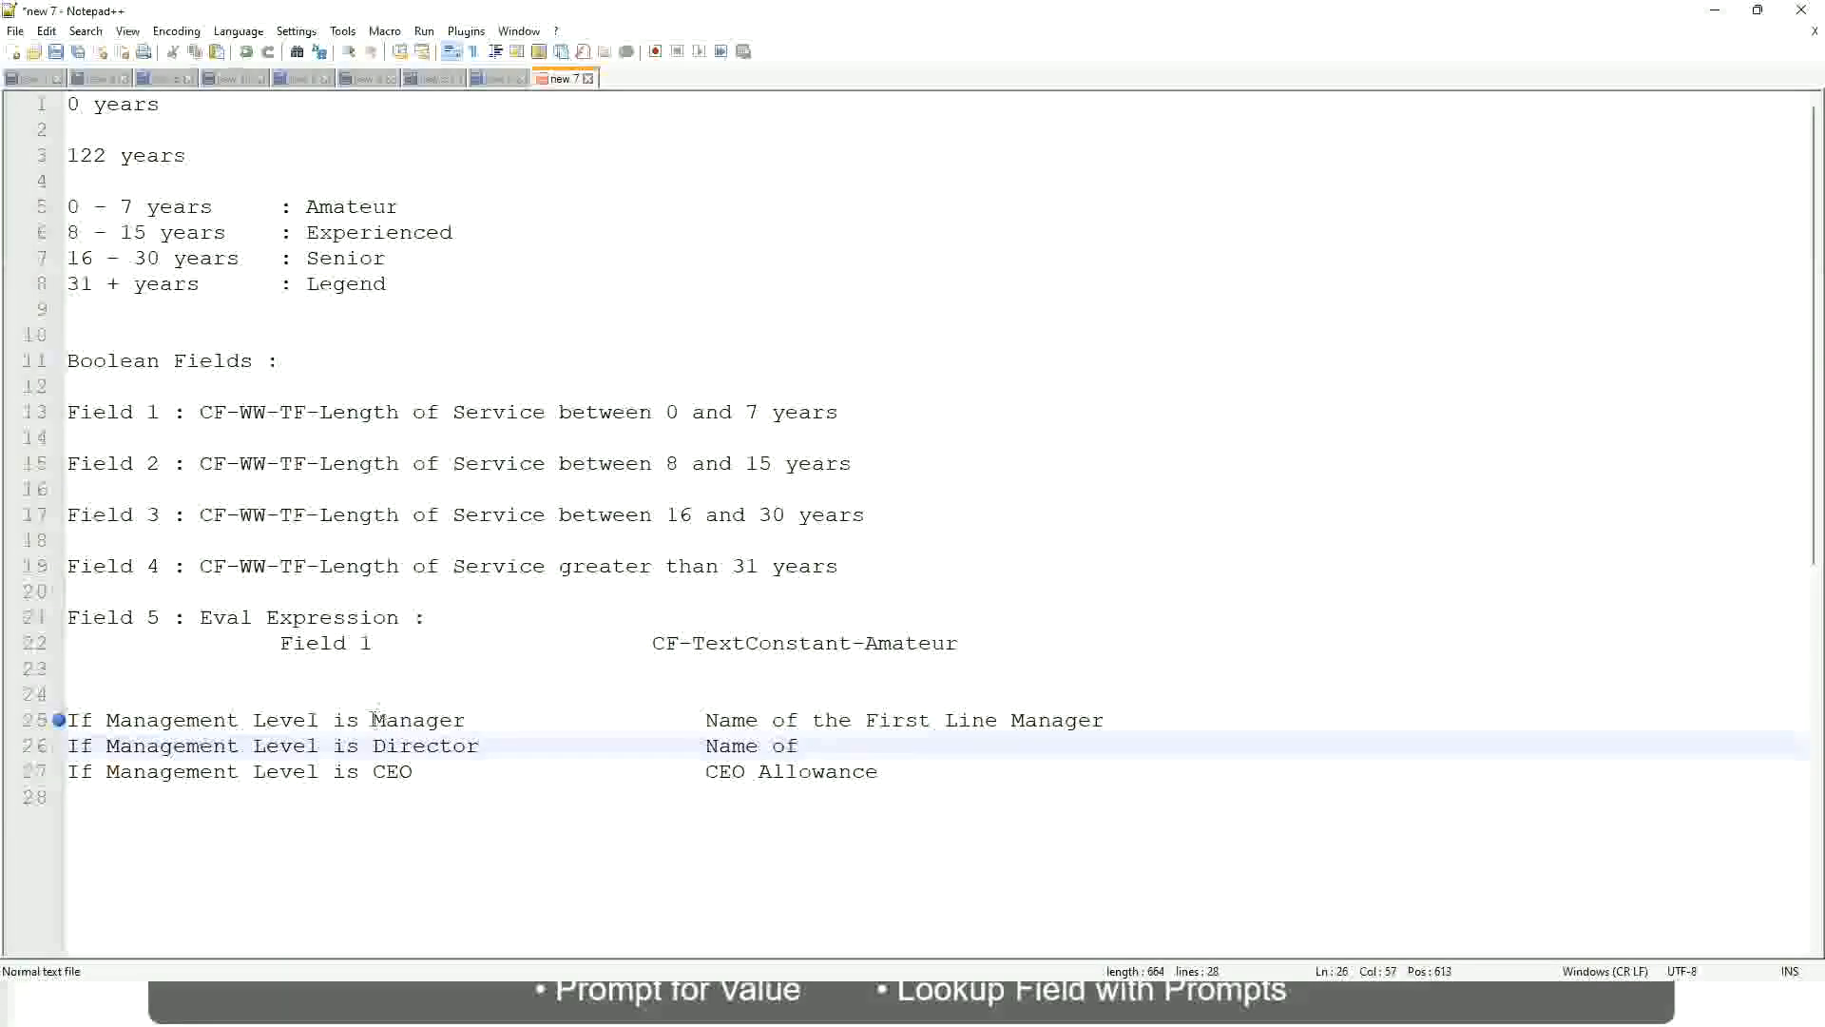
# Change "First" to "Second" in the line 25 outcome and complete the line 26 outcome as "Name of Manager"
pyautogui.doubleClick(895, 720)
pyautogui.write('Second')
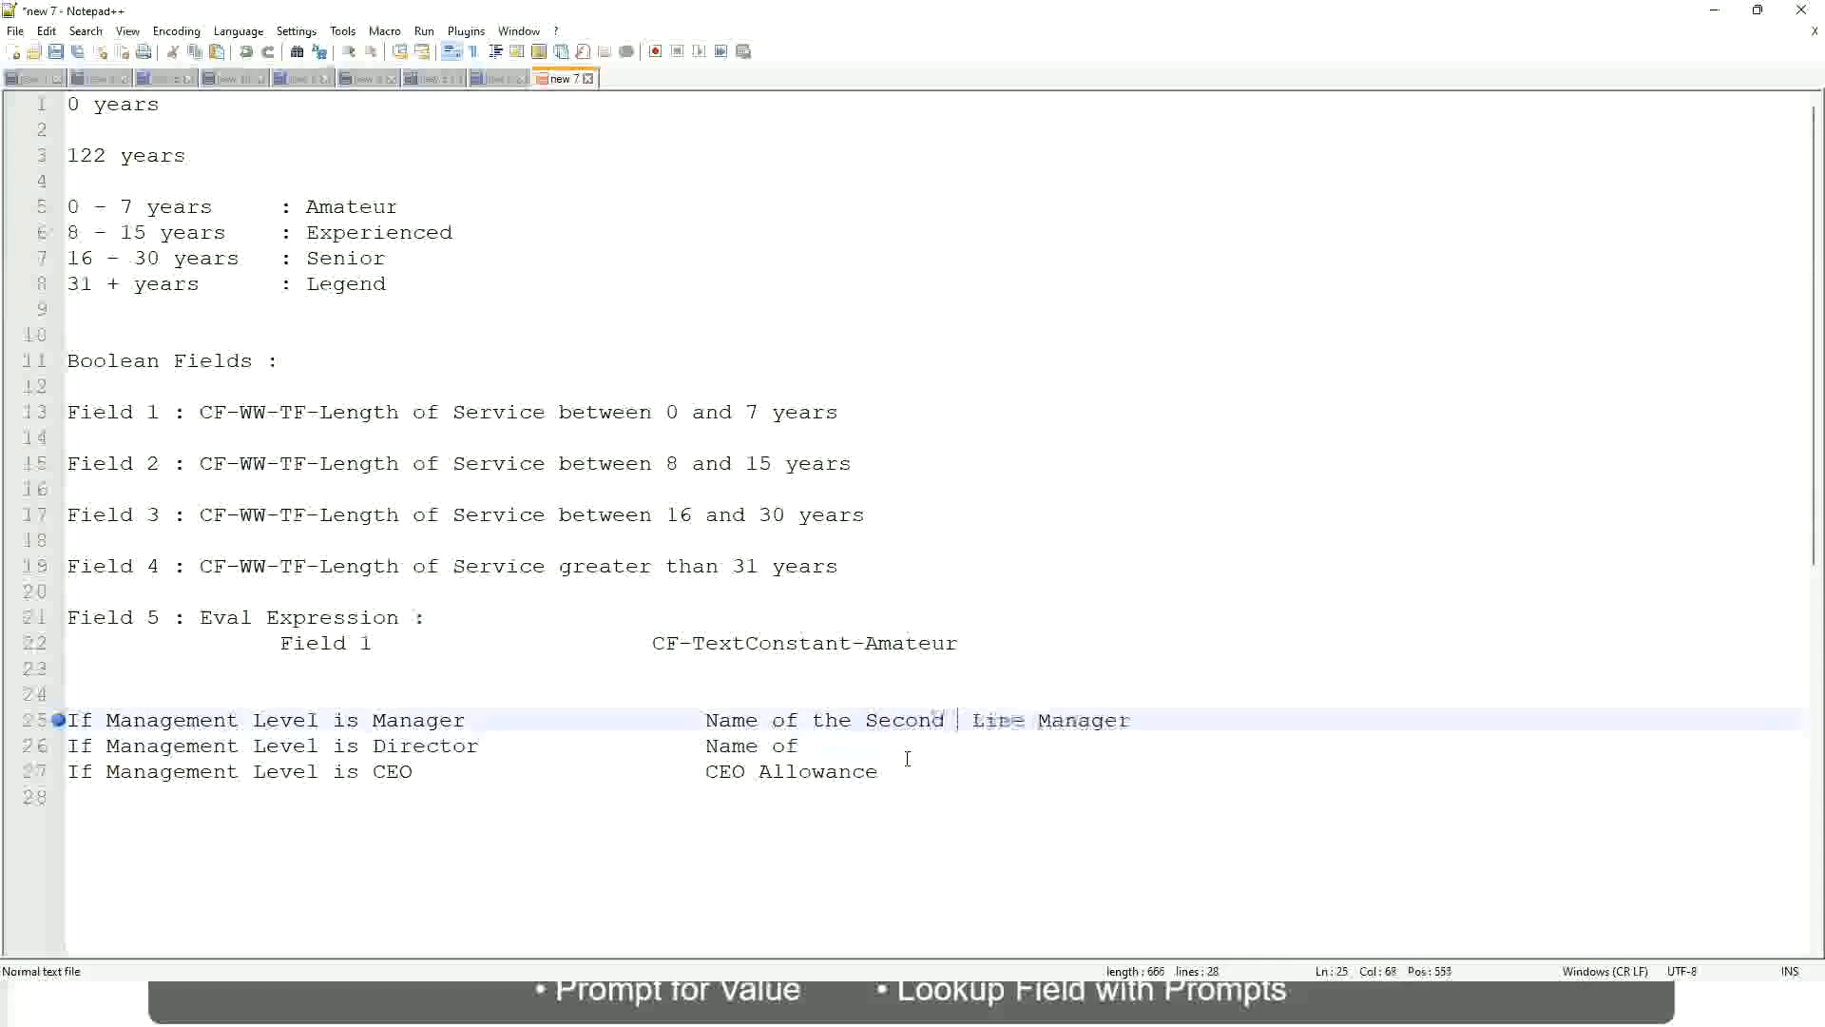
pyautogui.press('BackSpace')
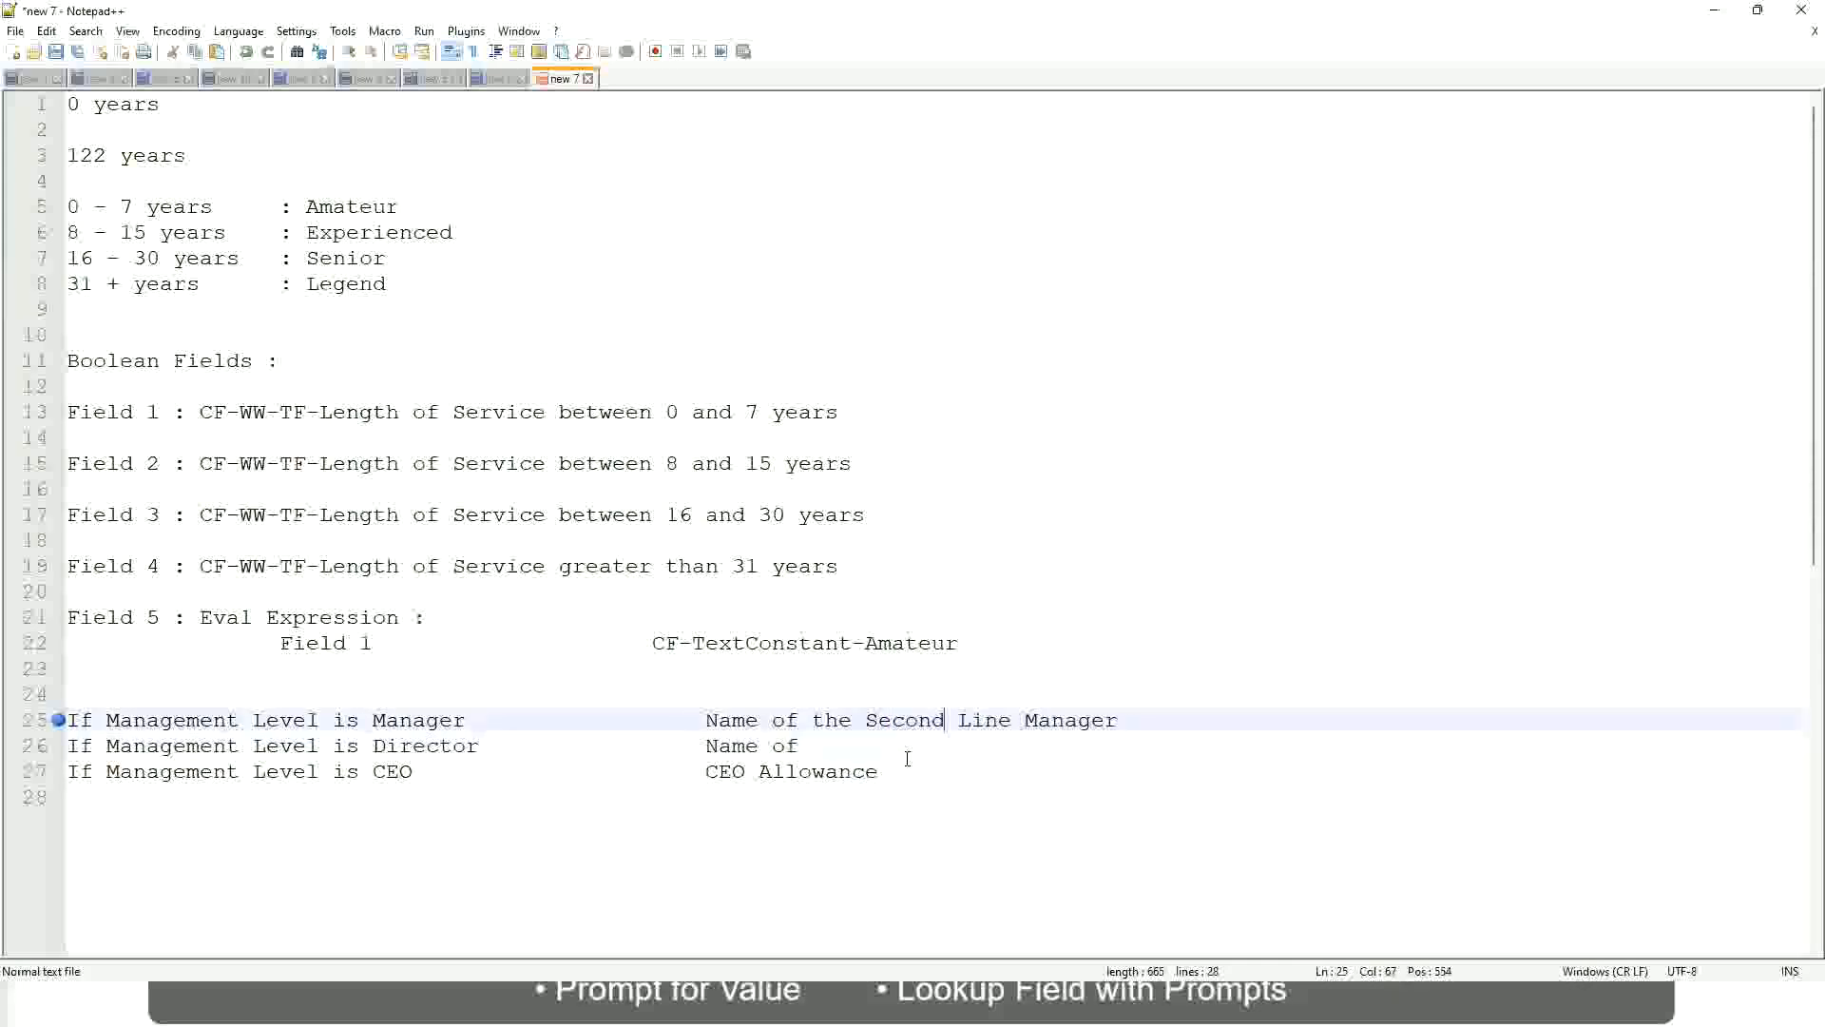
pyautogui.click(827, 746)
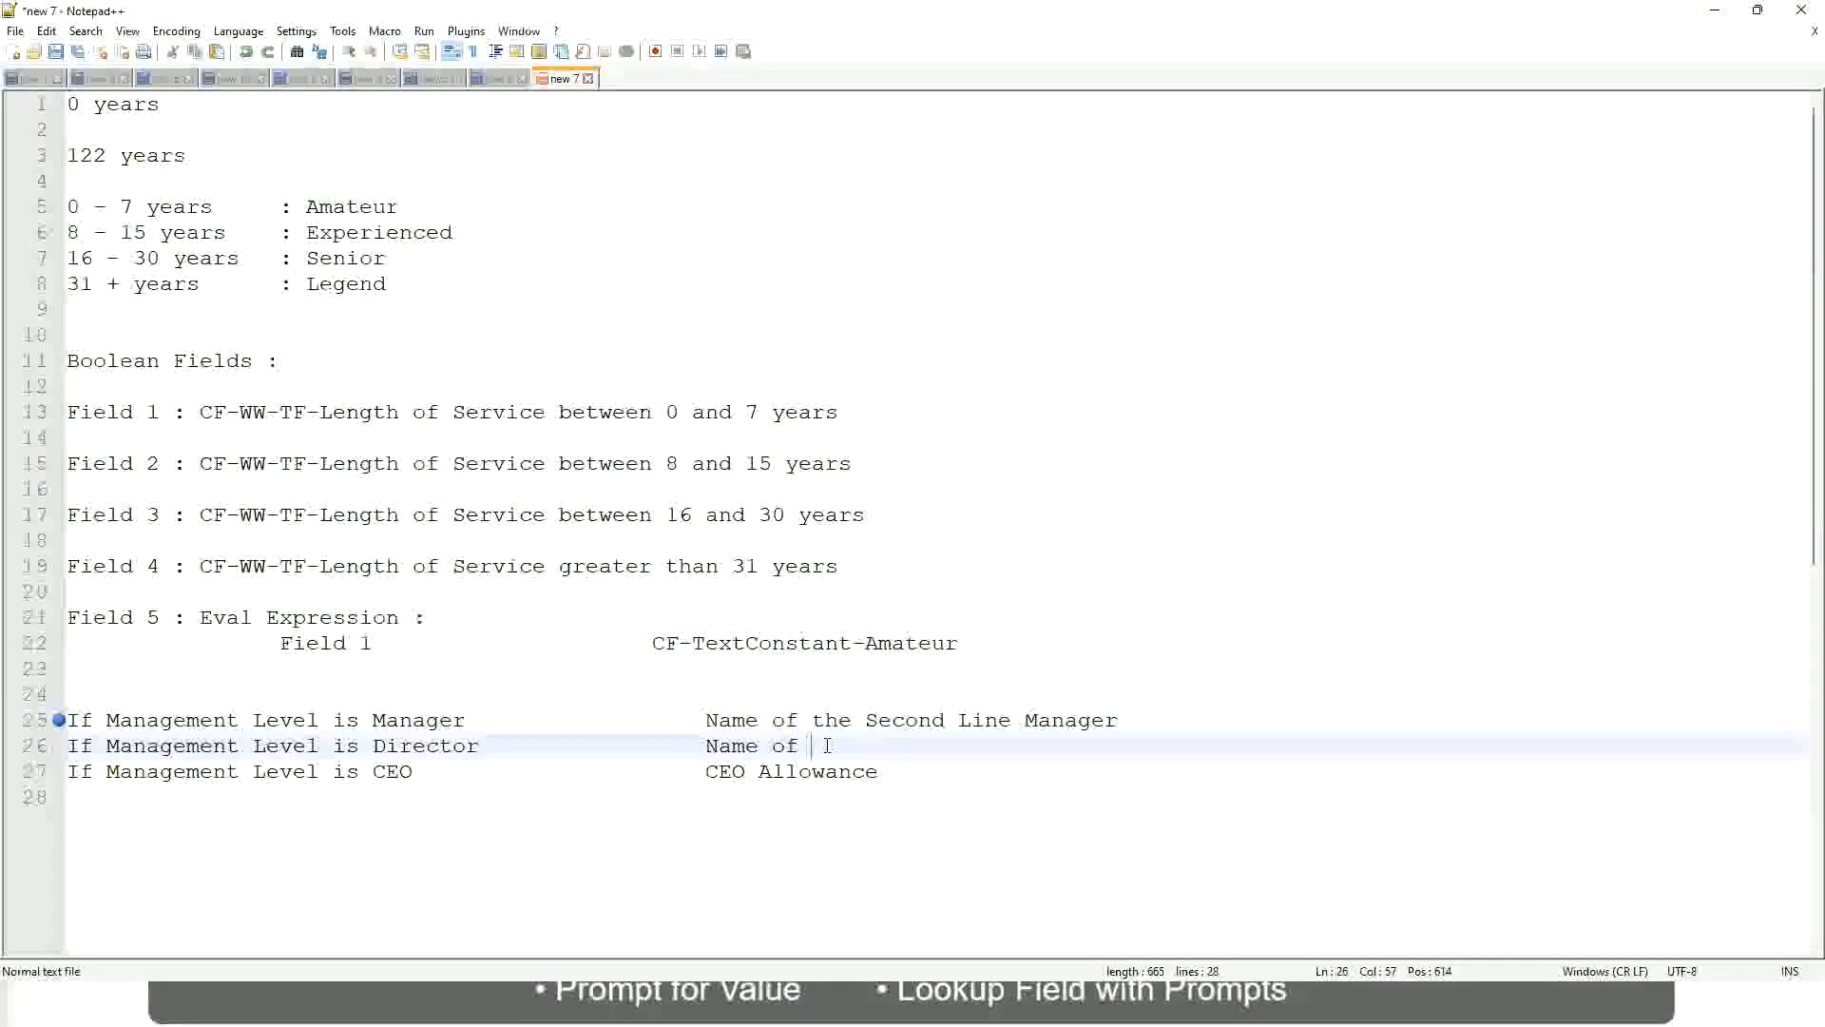
pyautogui.write('Manager')
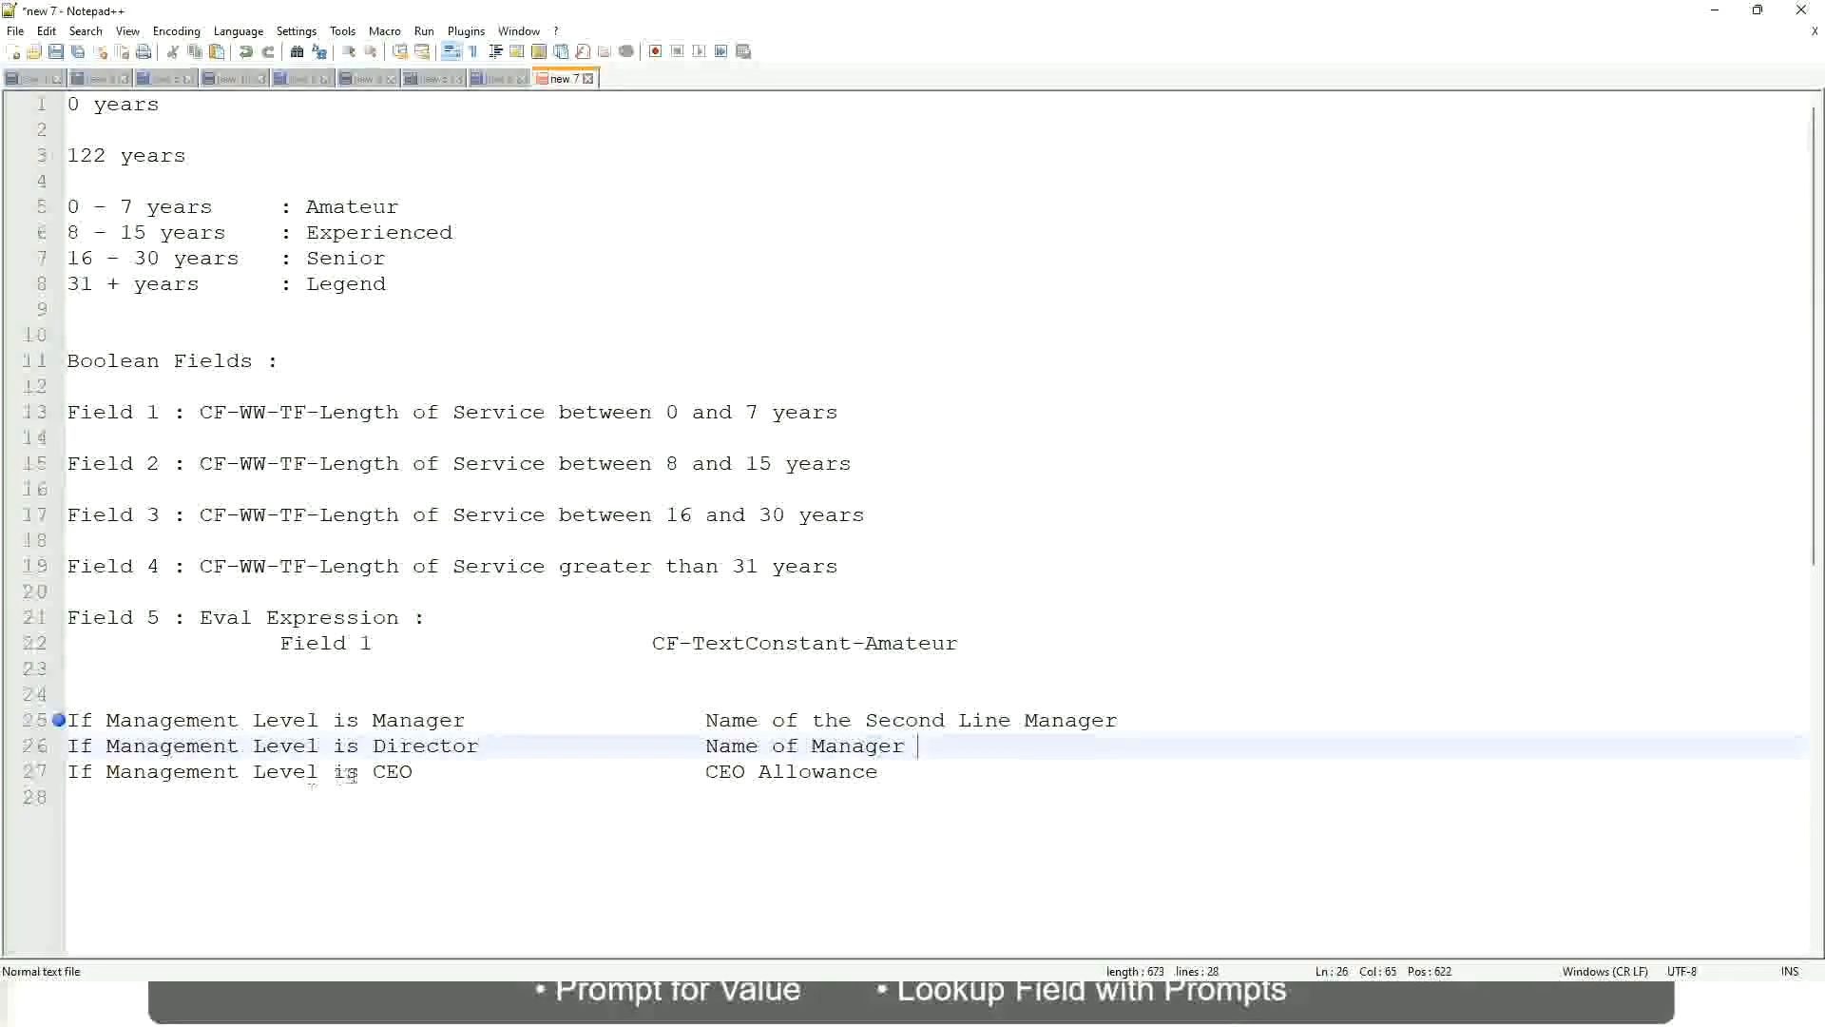
# Replace "CEO Allowance" on line 27 with "name of CEO"
pyautogui.click(679, 771)
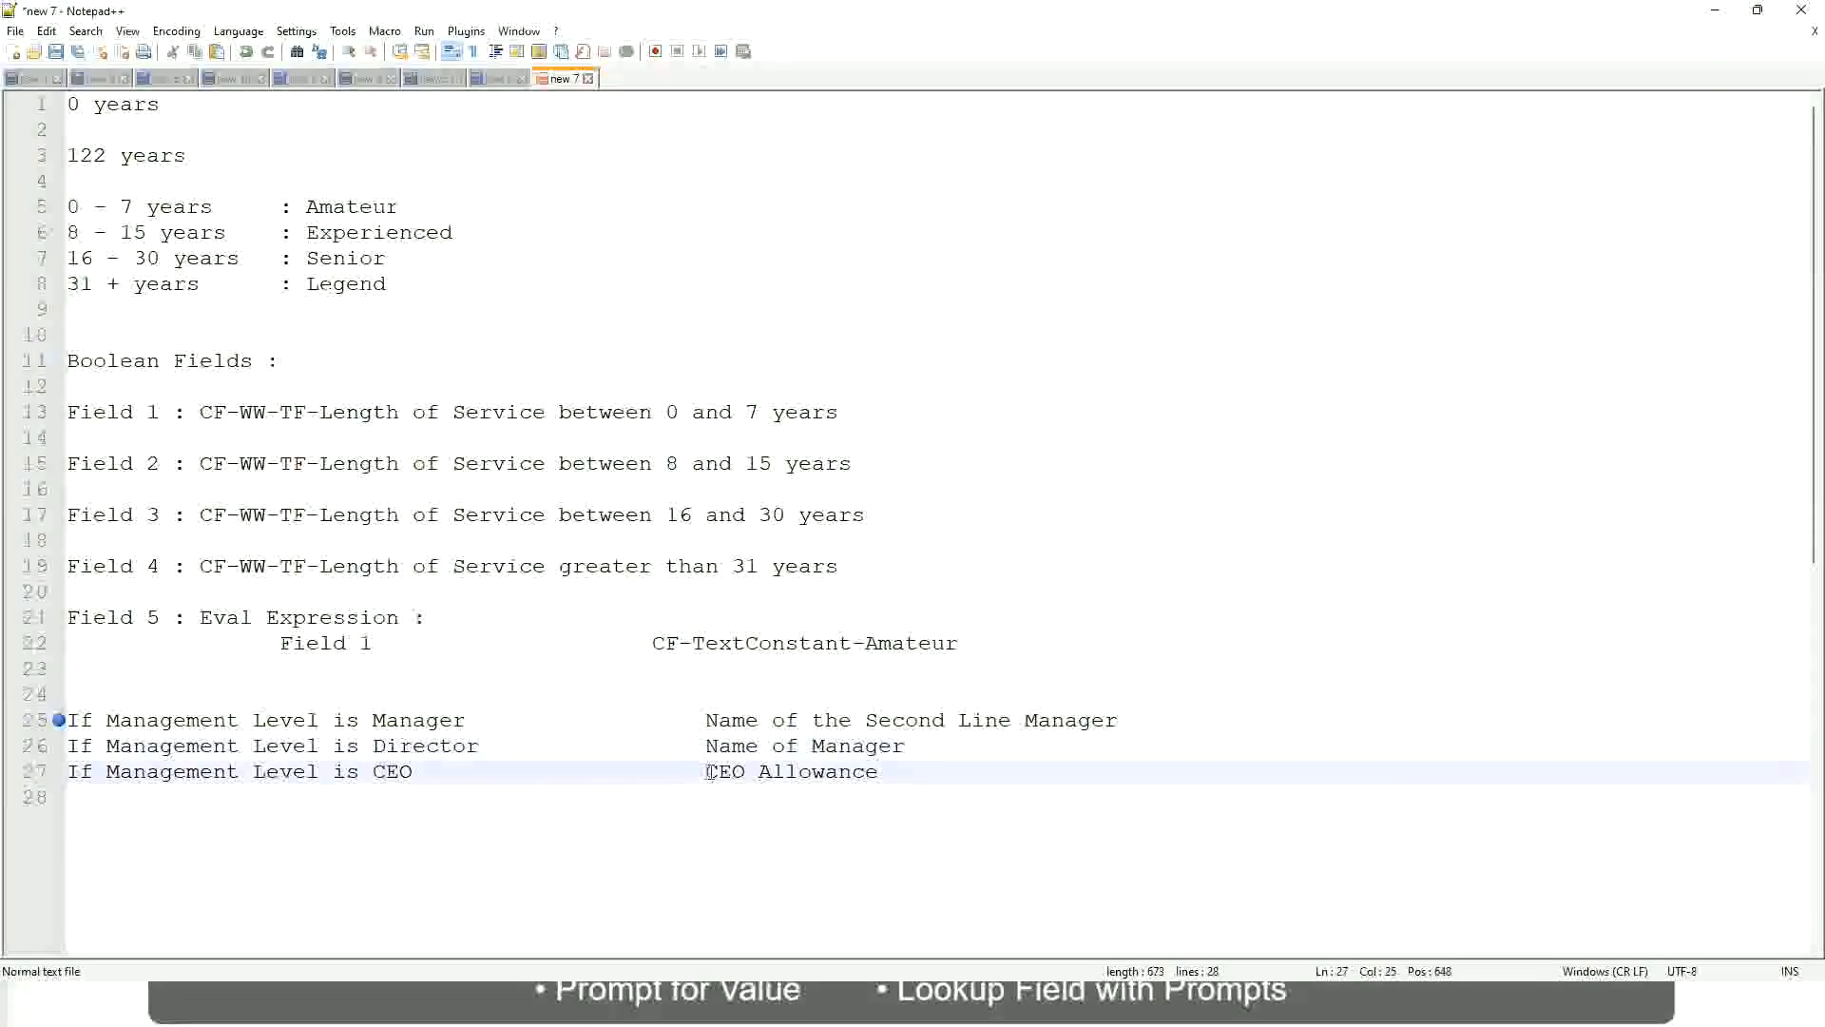
pyautogui.moveTo(706, 771); pyautogui.dragTo(903, 771)
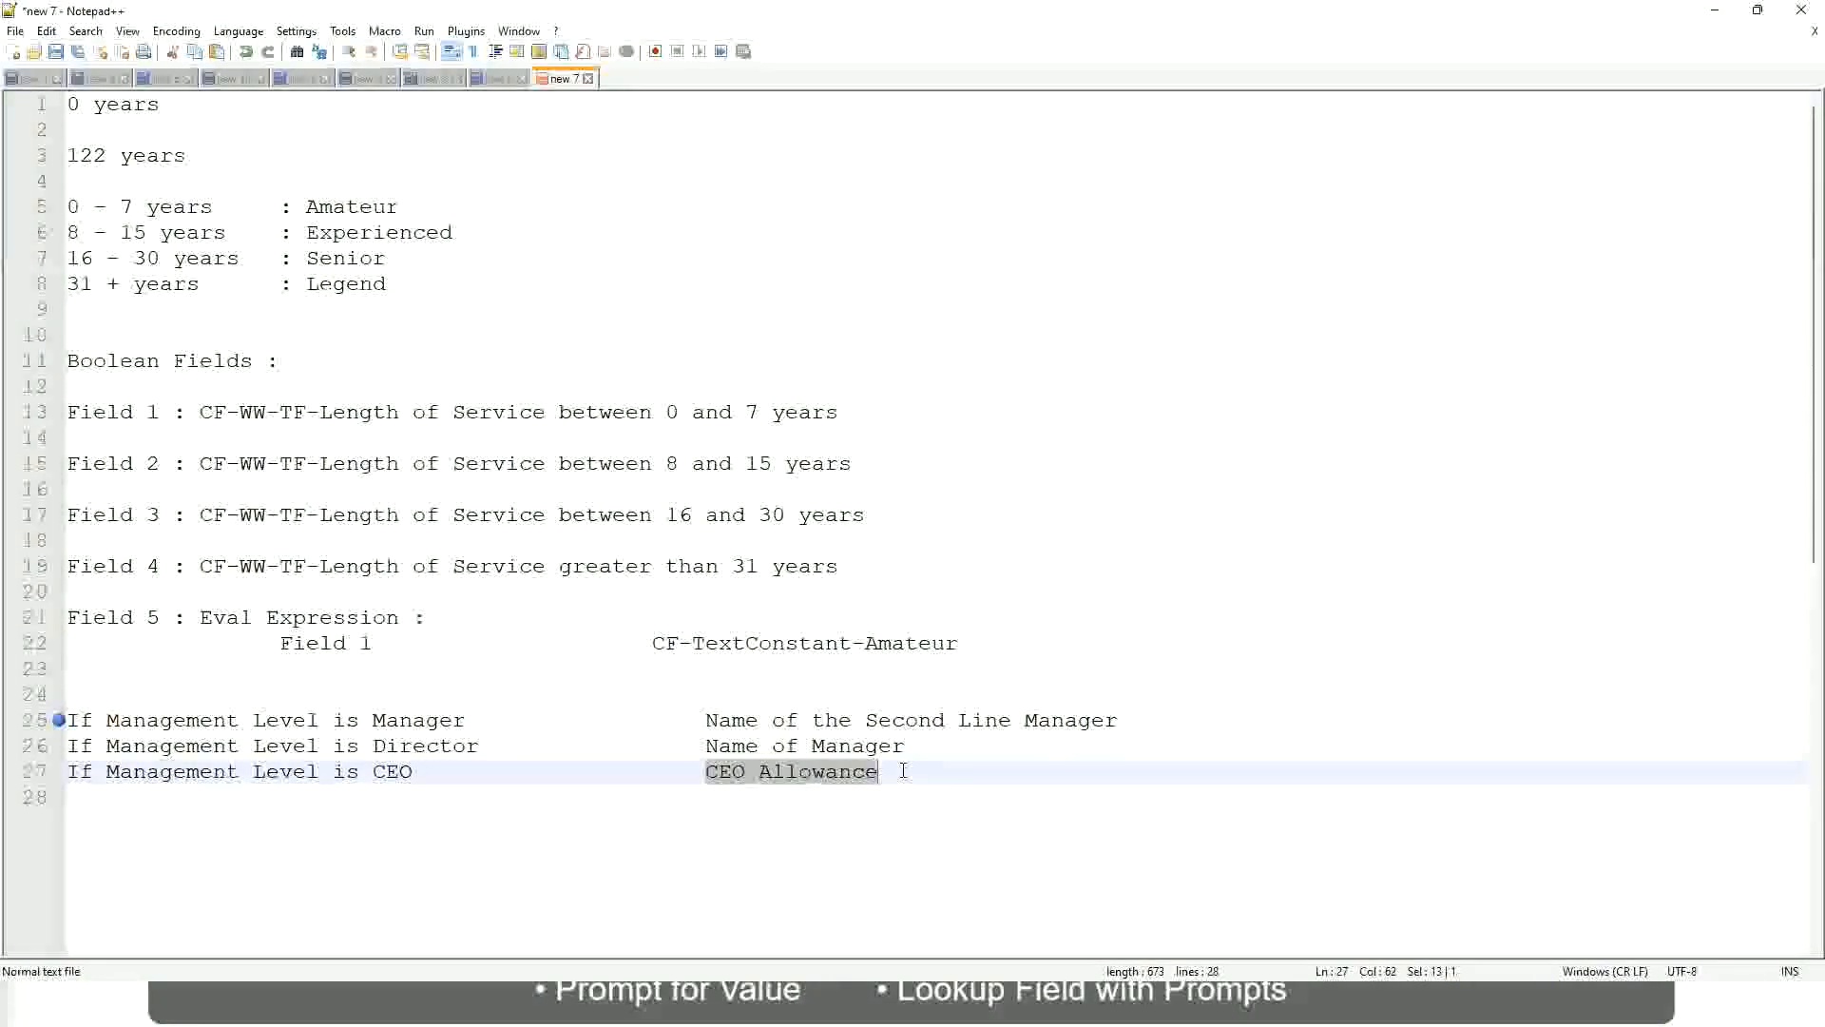
pyautogui.write('name of CEO')
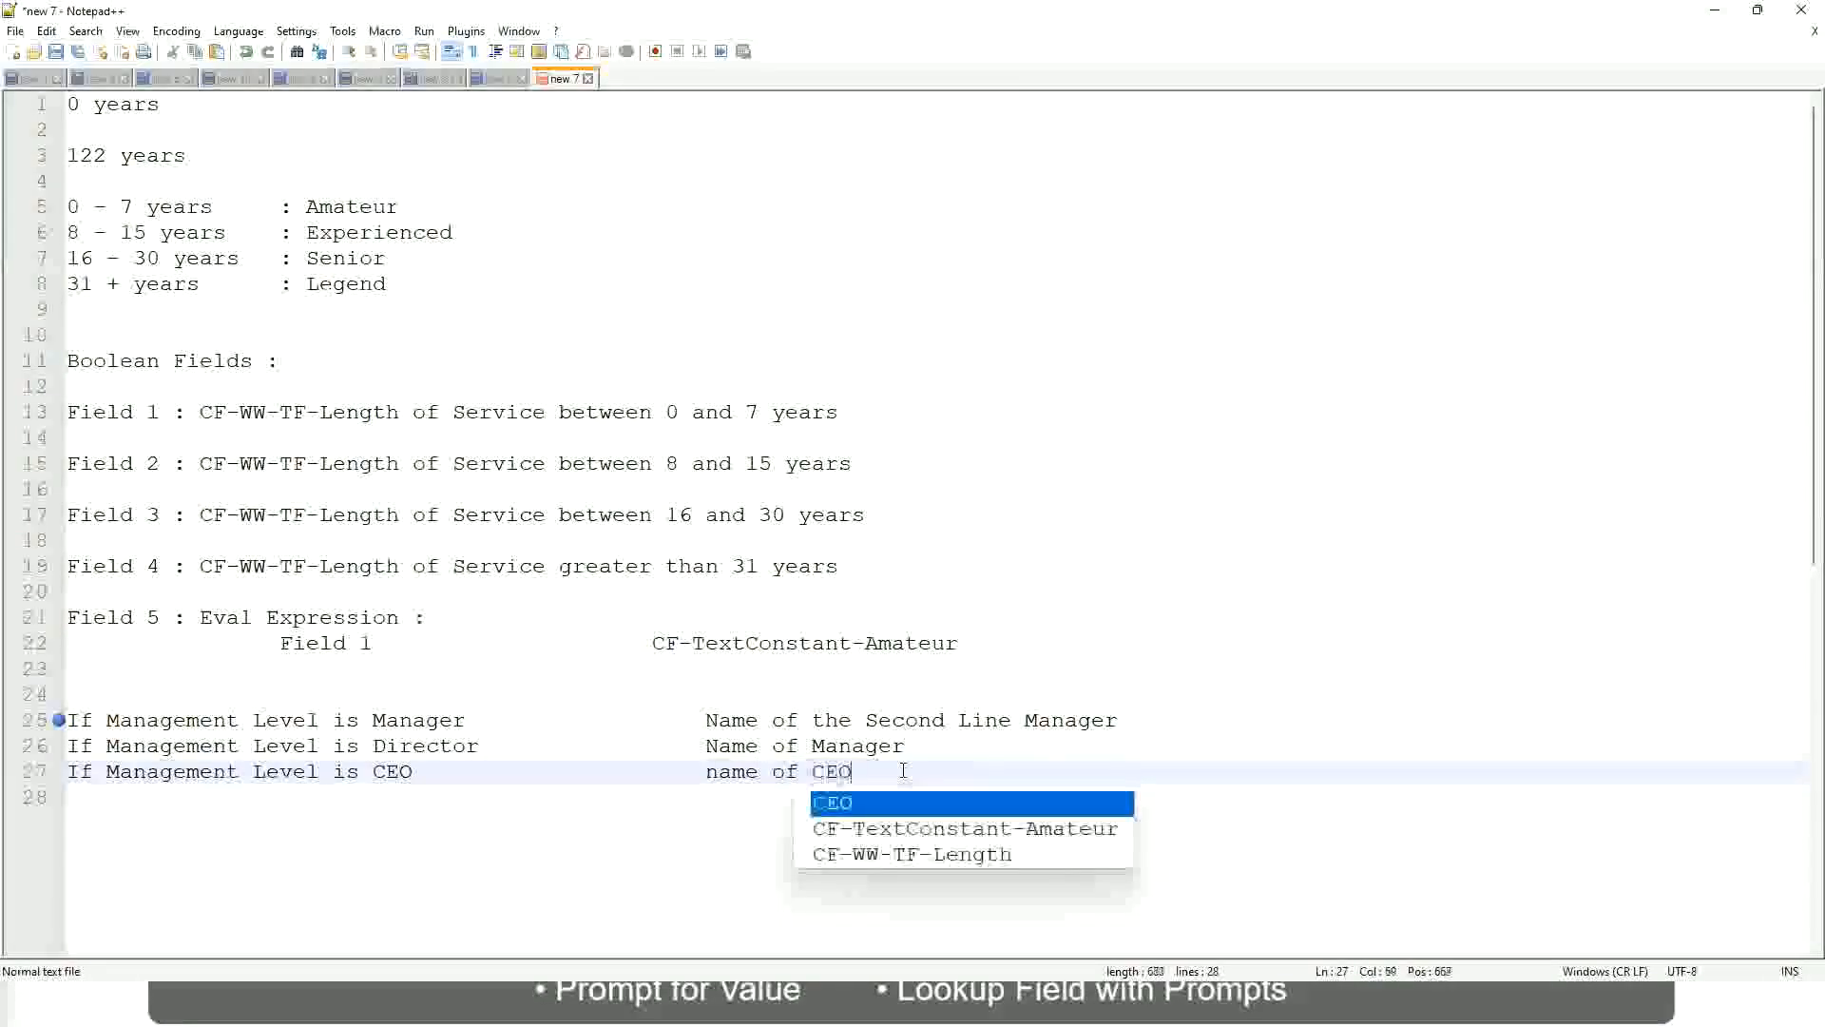
# Extend the CEO outcome on line 27 to read "name of CEO/Himself/Herself"
pyautogui.press('BackSpace')
pyautogui.write('/')
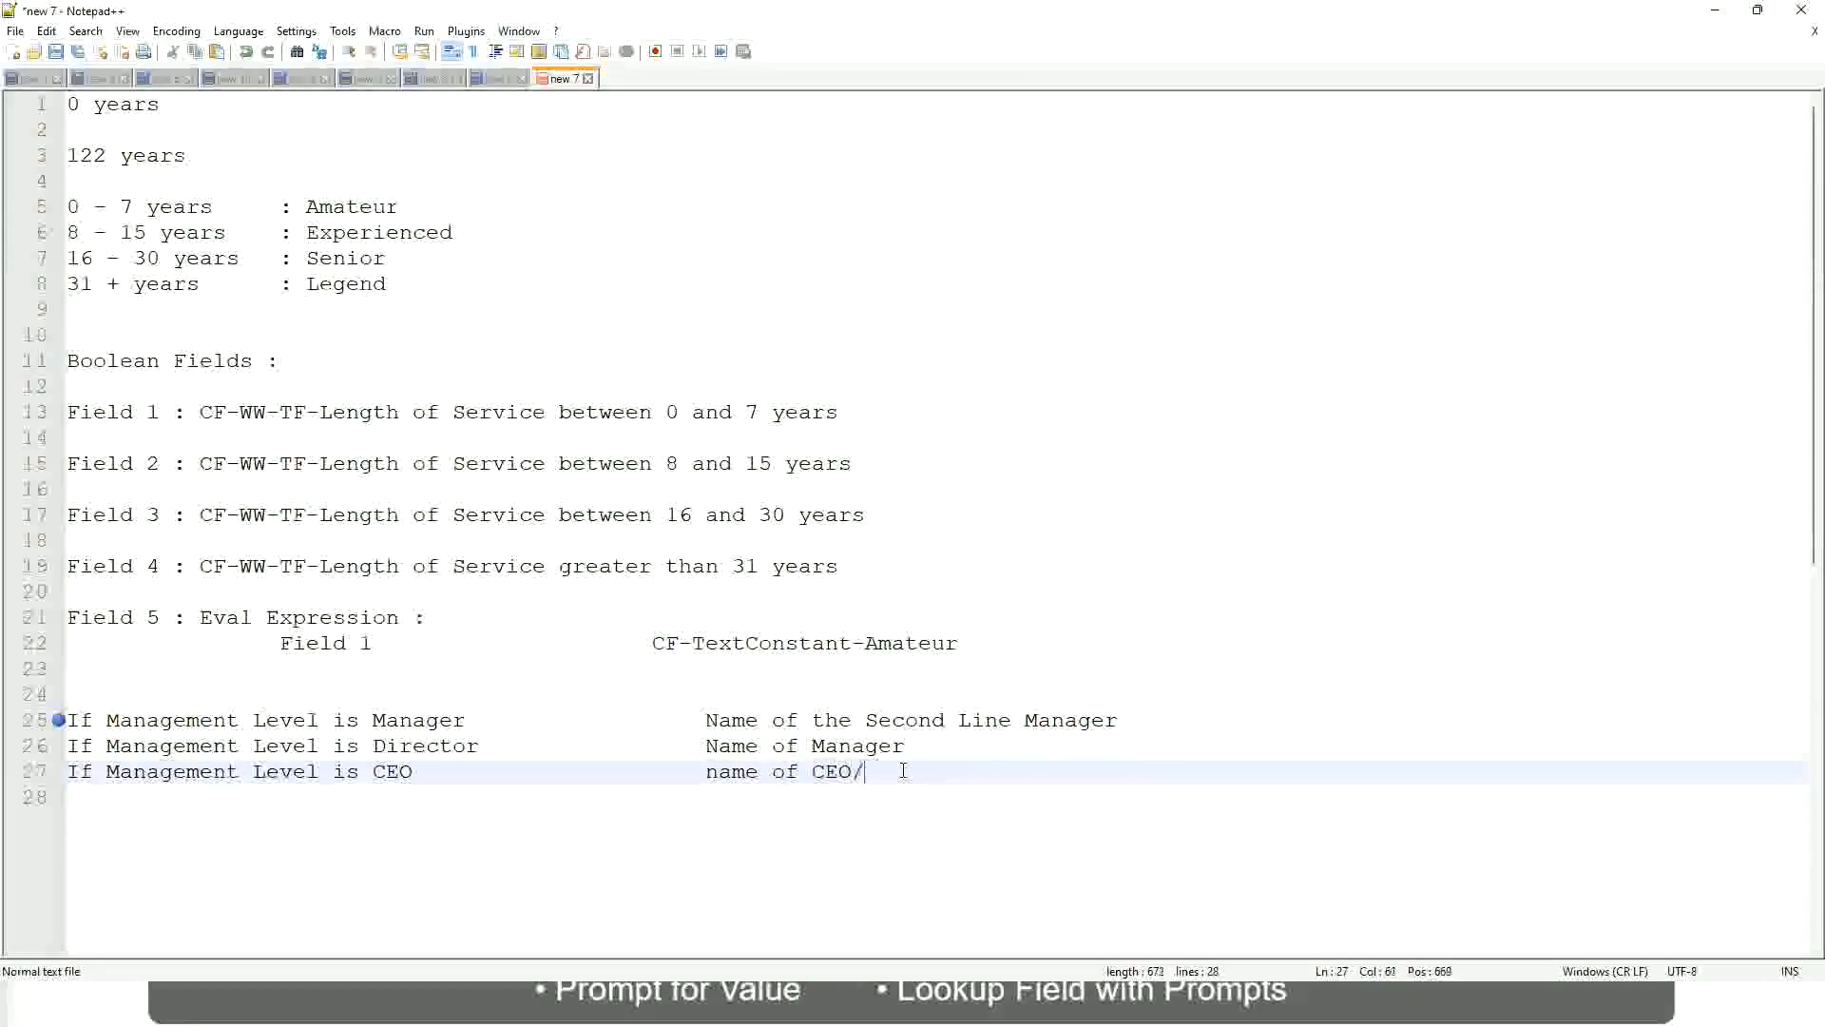
pyautogui.write('Himself/Herself')
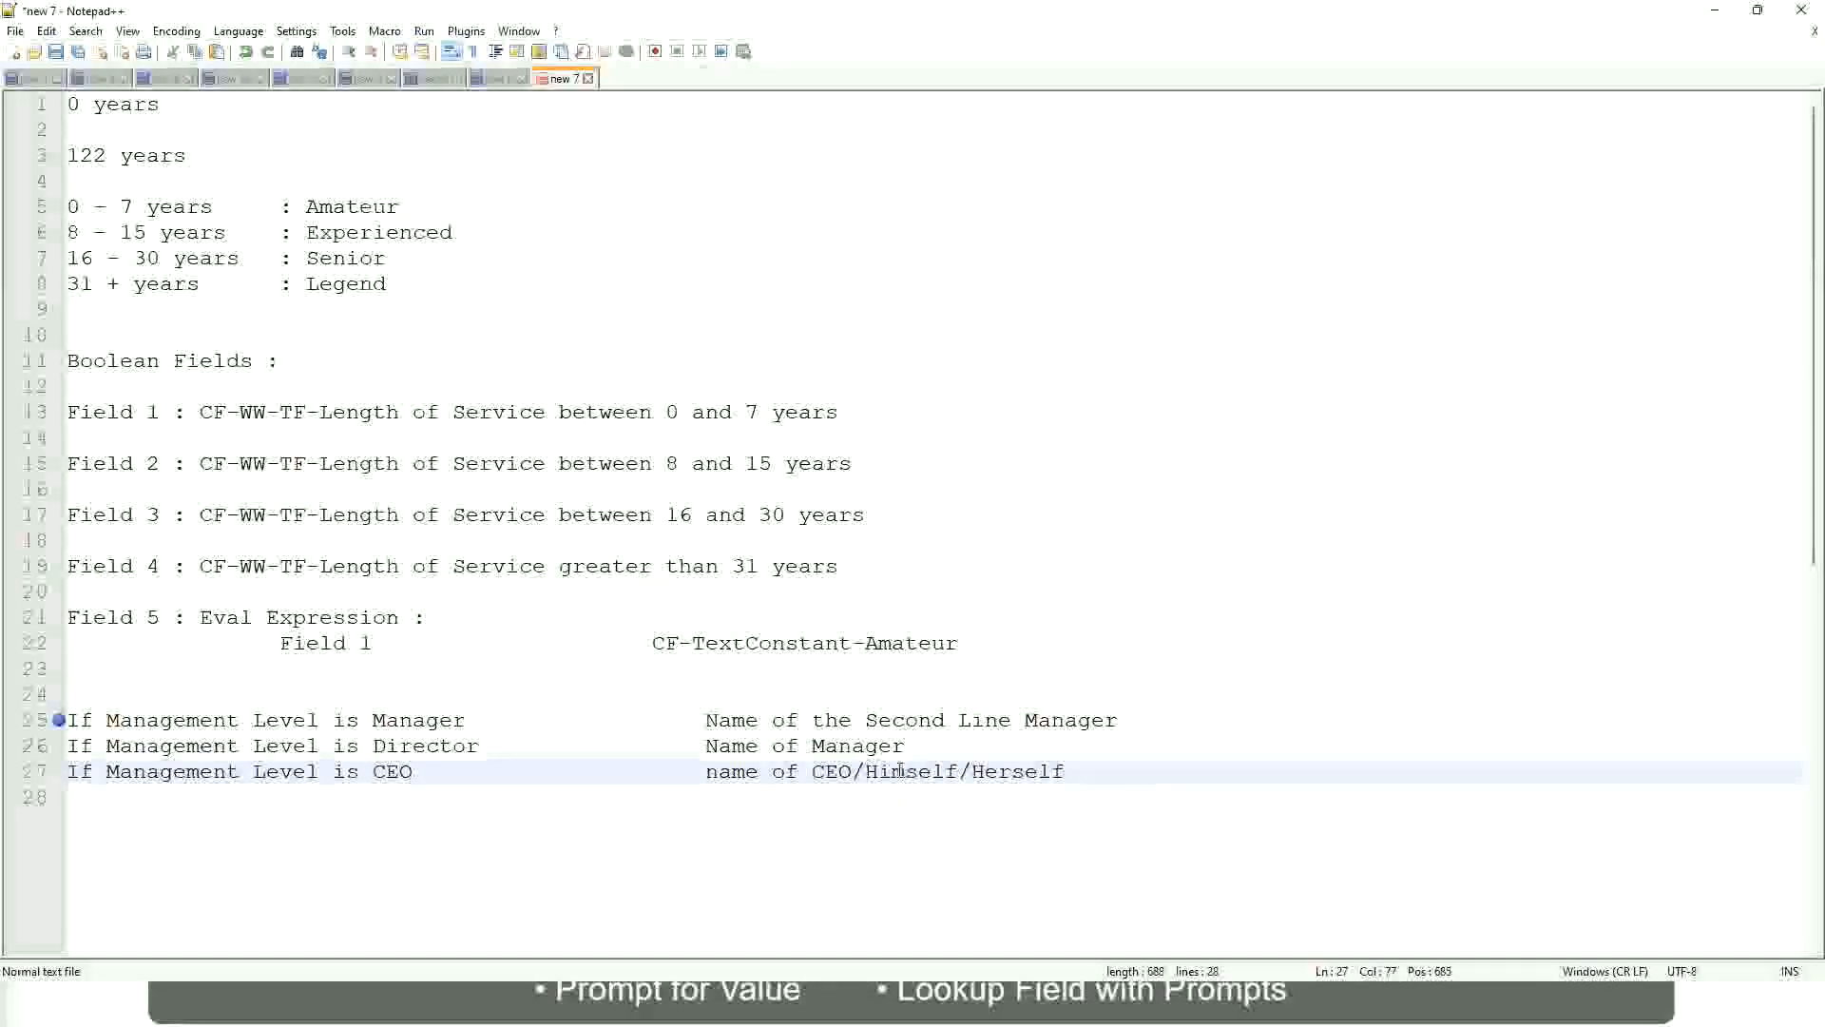
pyautogui.click(651, 771)
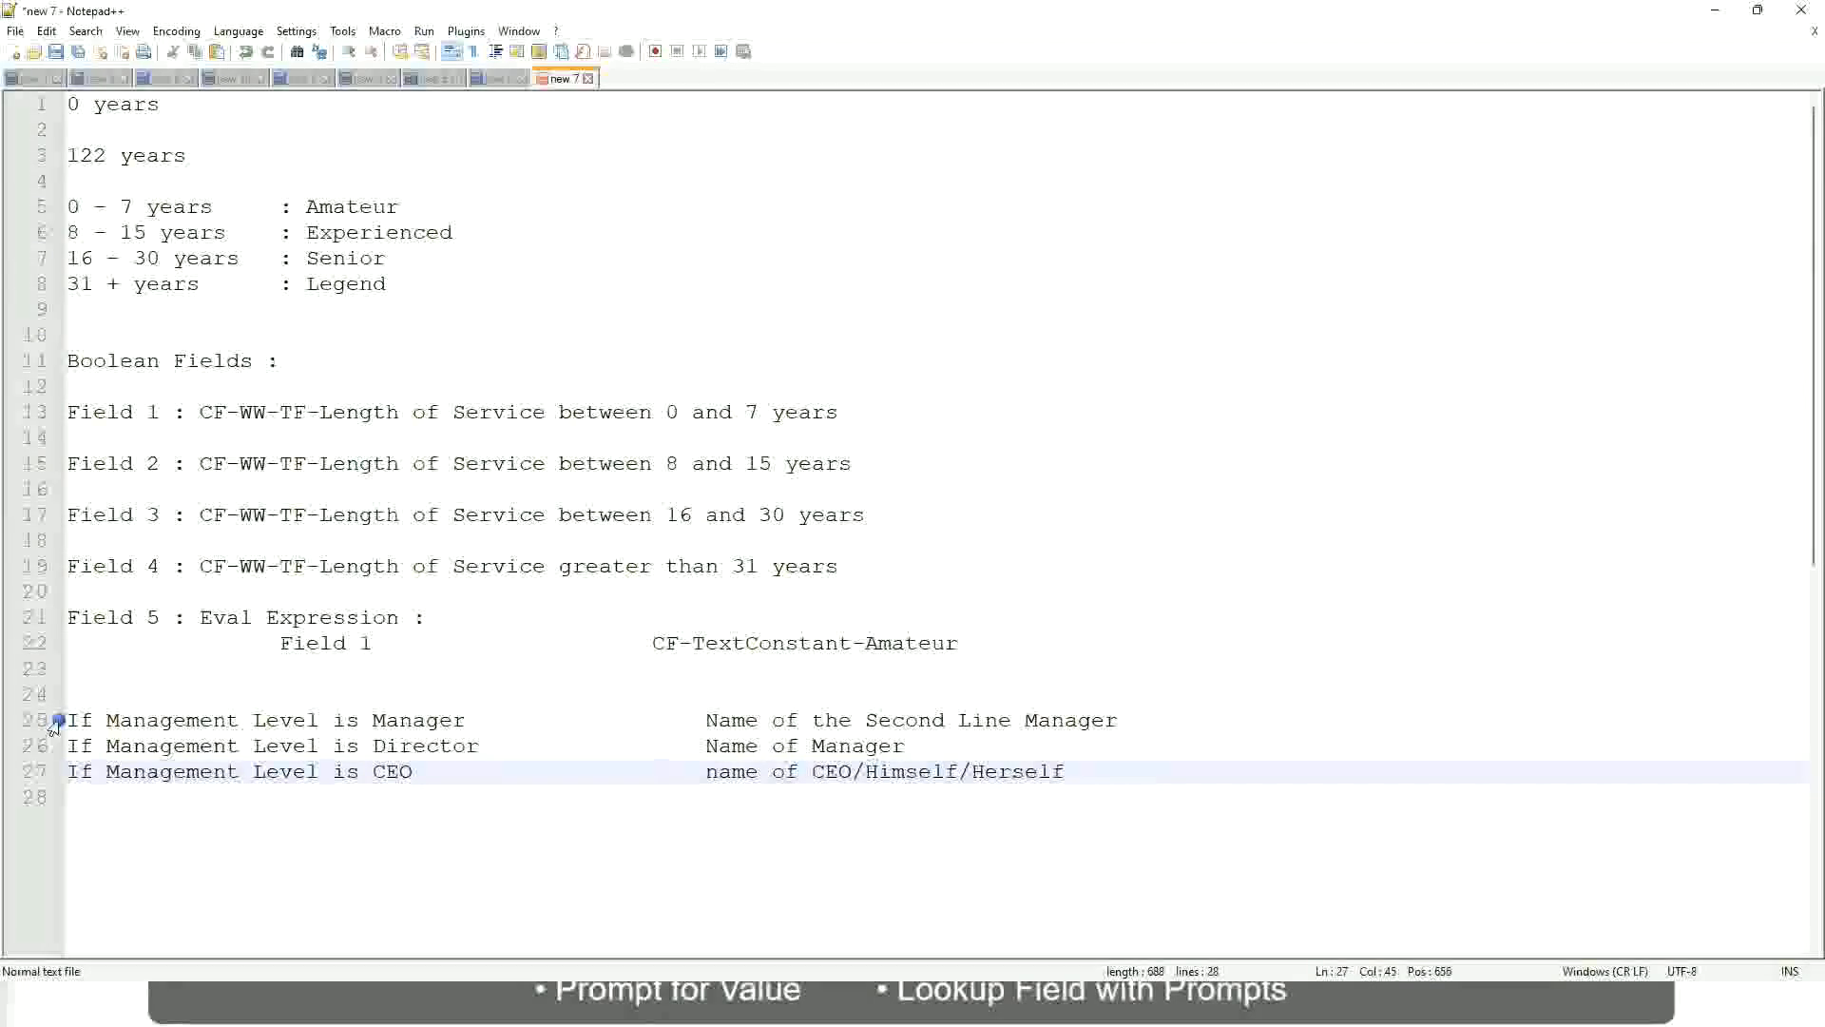
# Read through the Manager, Director and CEO conditions and their outcomes on lines 25 to 27
pyautogui.click(199, 720)
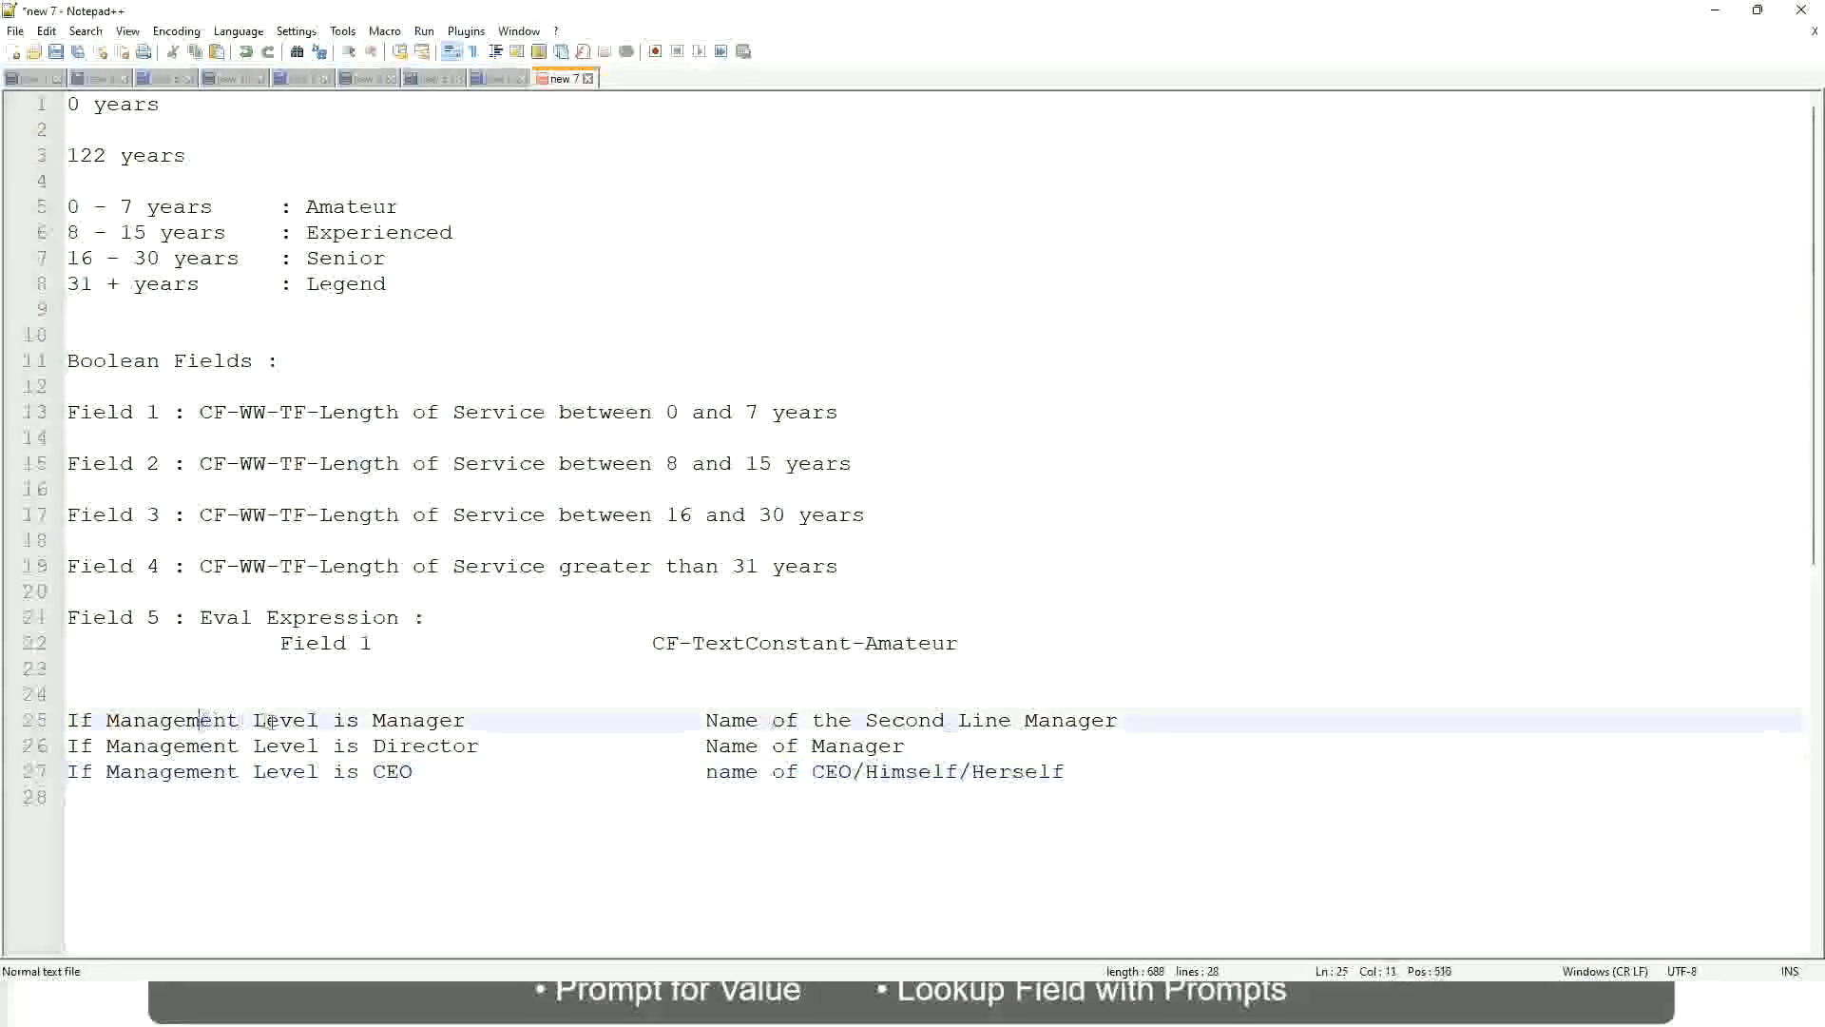
pyautogui.click(425, 723)
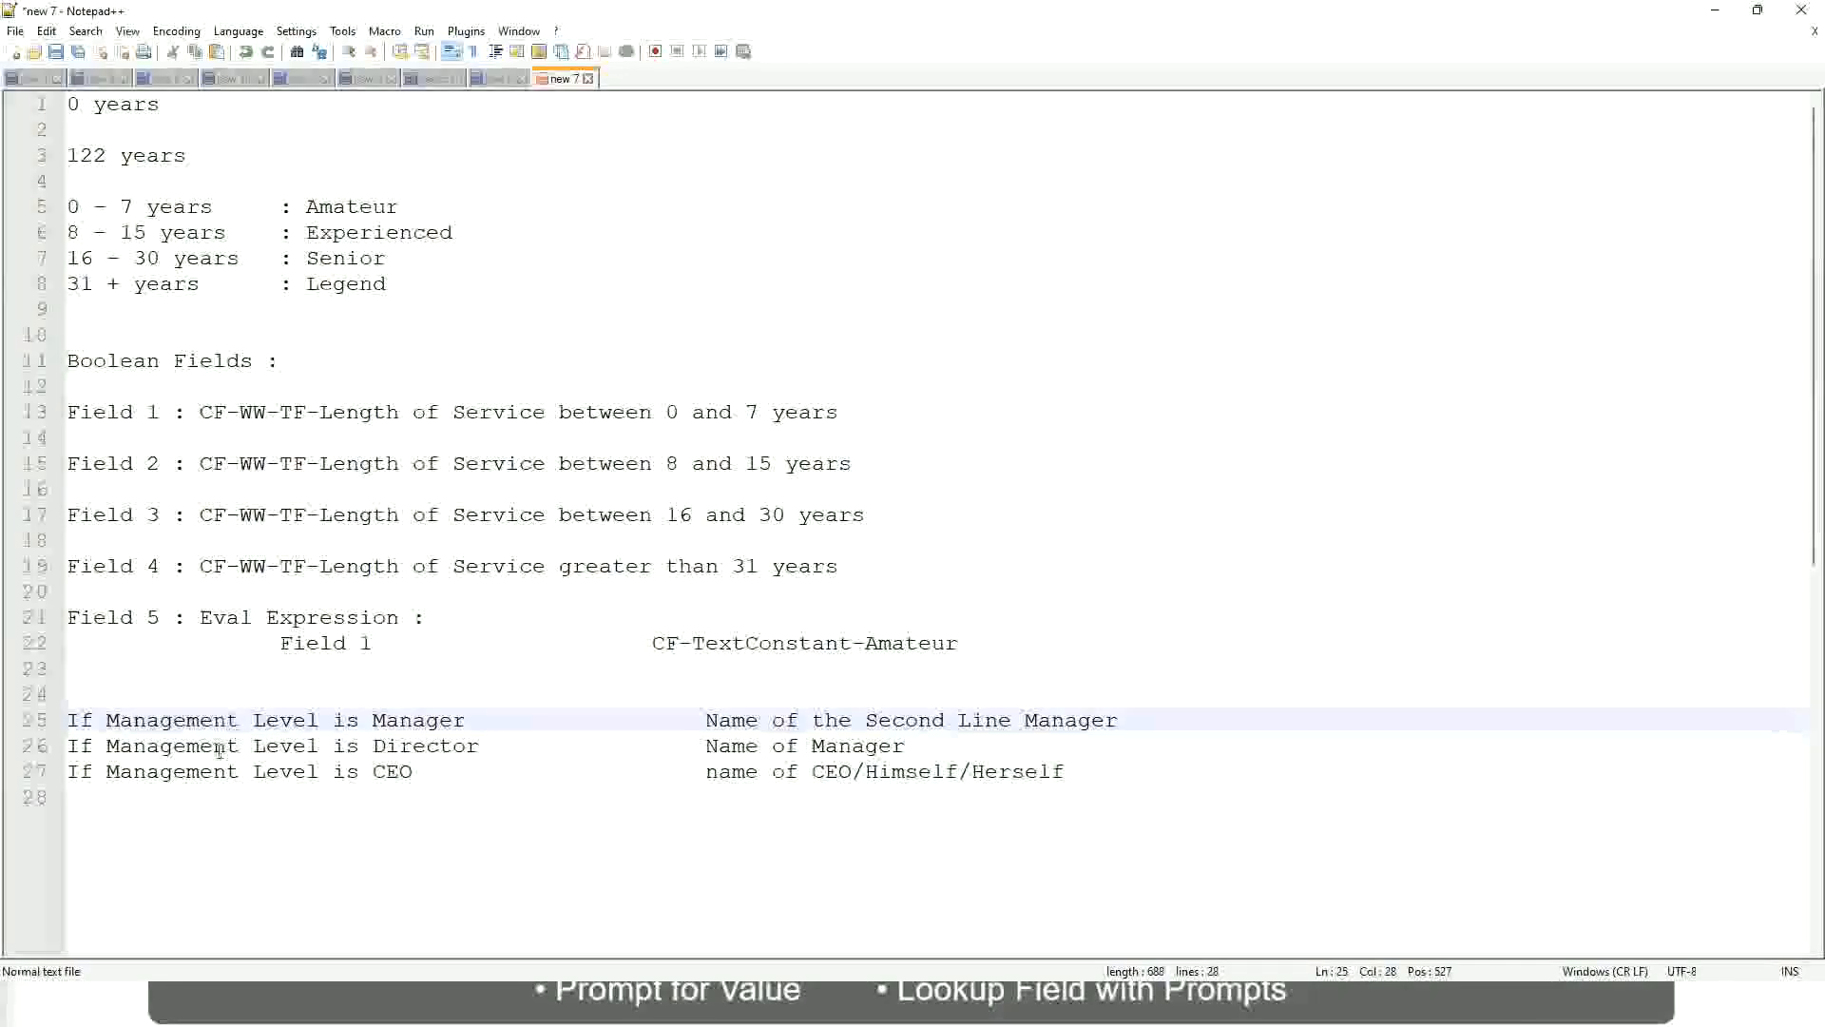
pyautogui.click(372, 746)
pyautogui.click(452, 746)
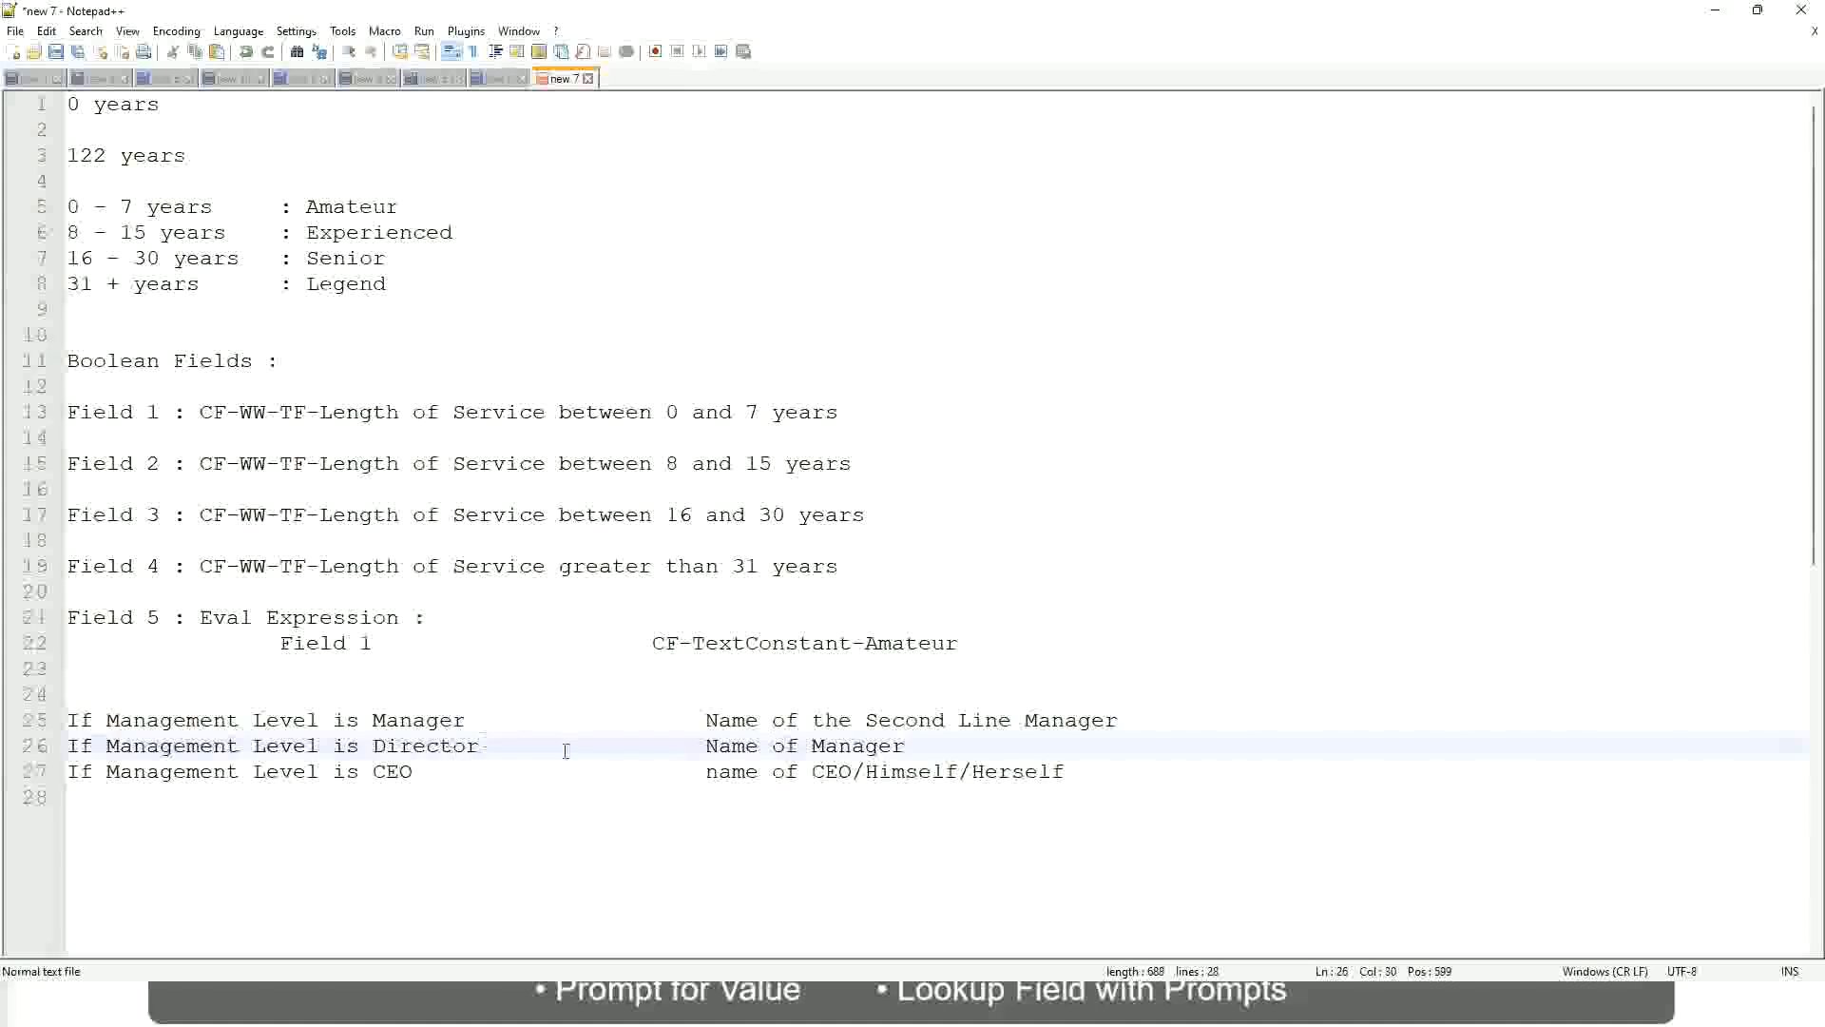
pyautogui.click(908, 746)
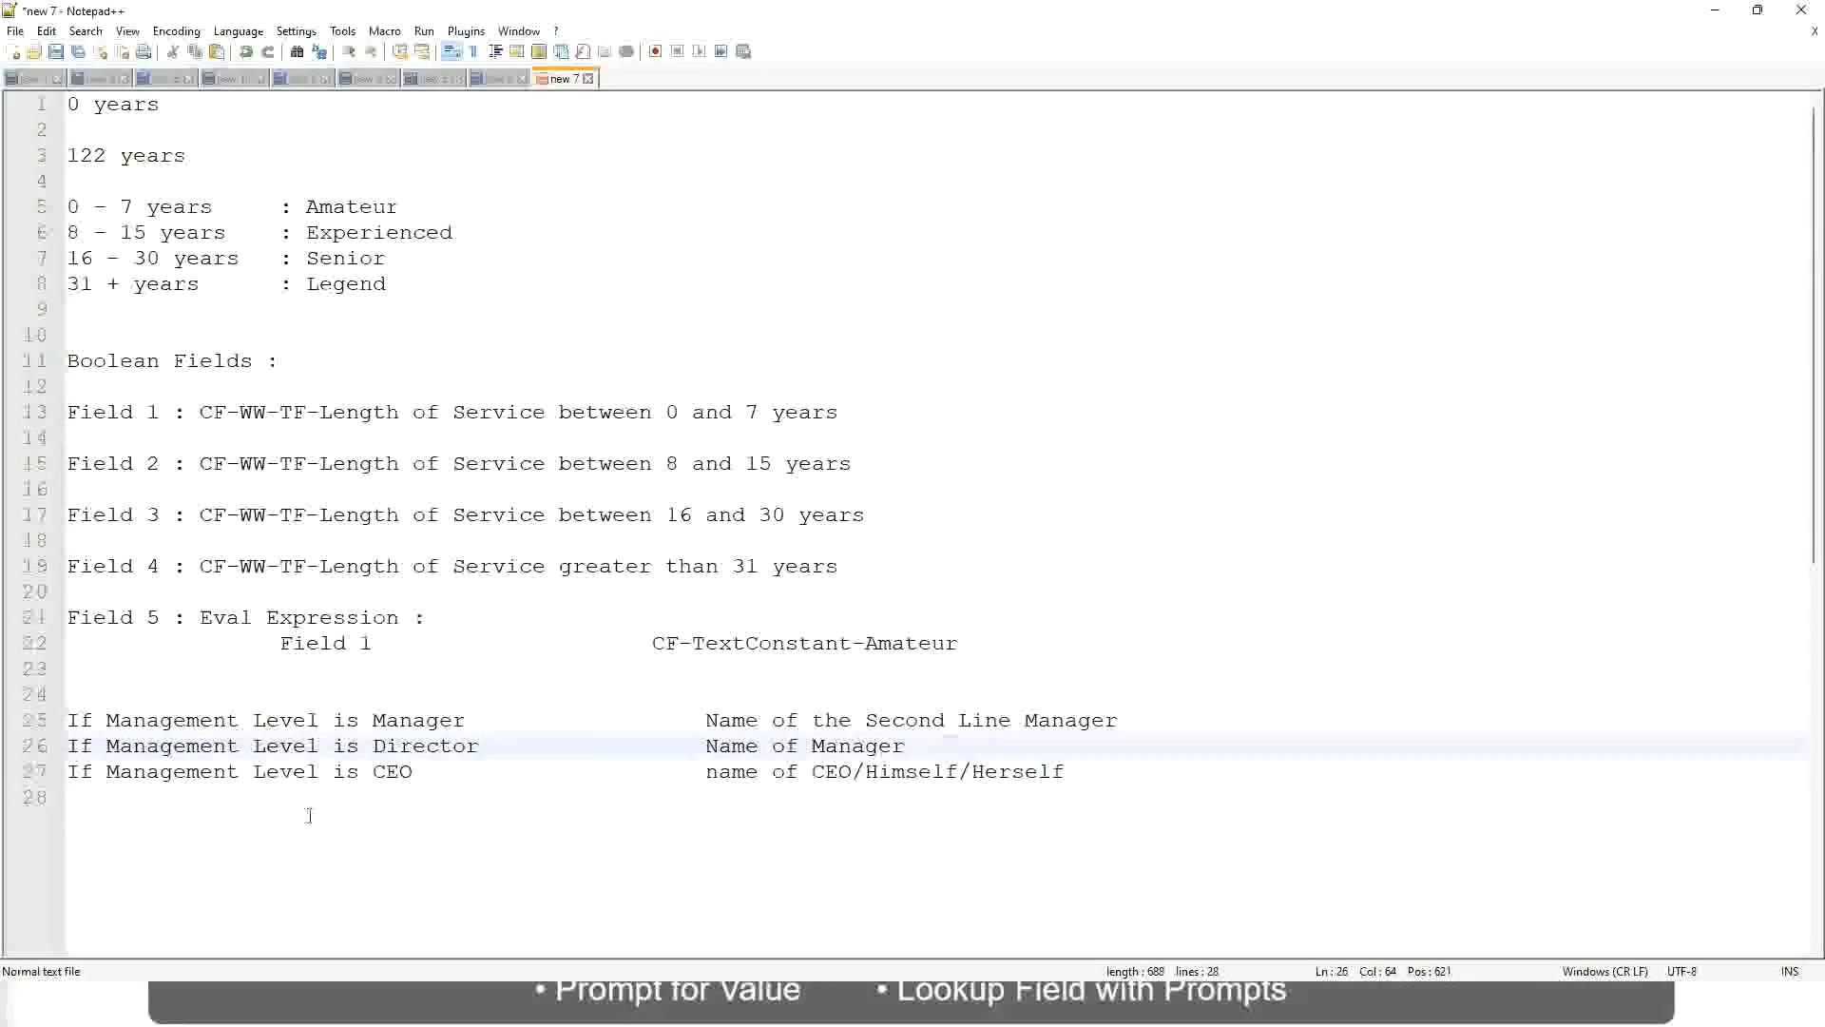
pyautogui.click(409, 746)
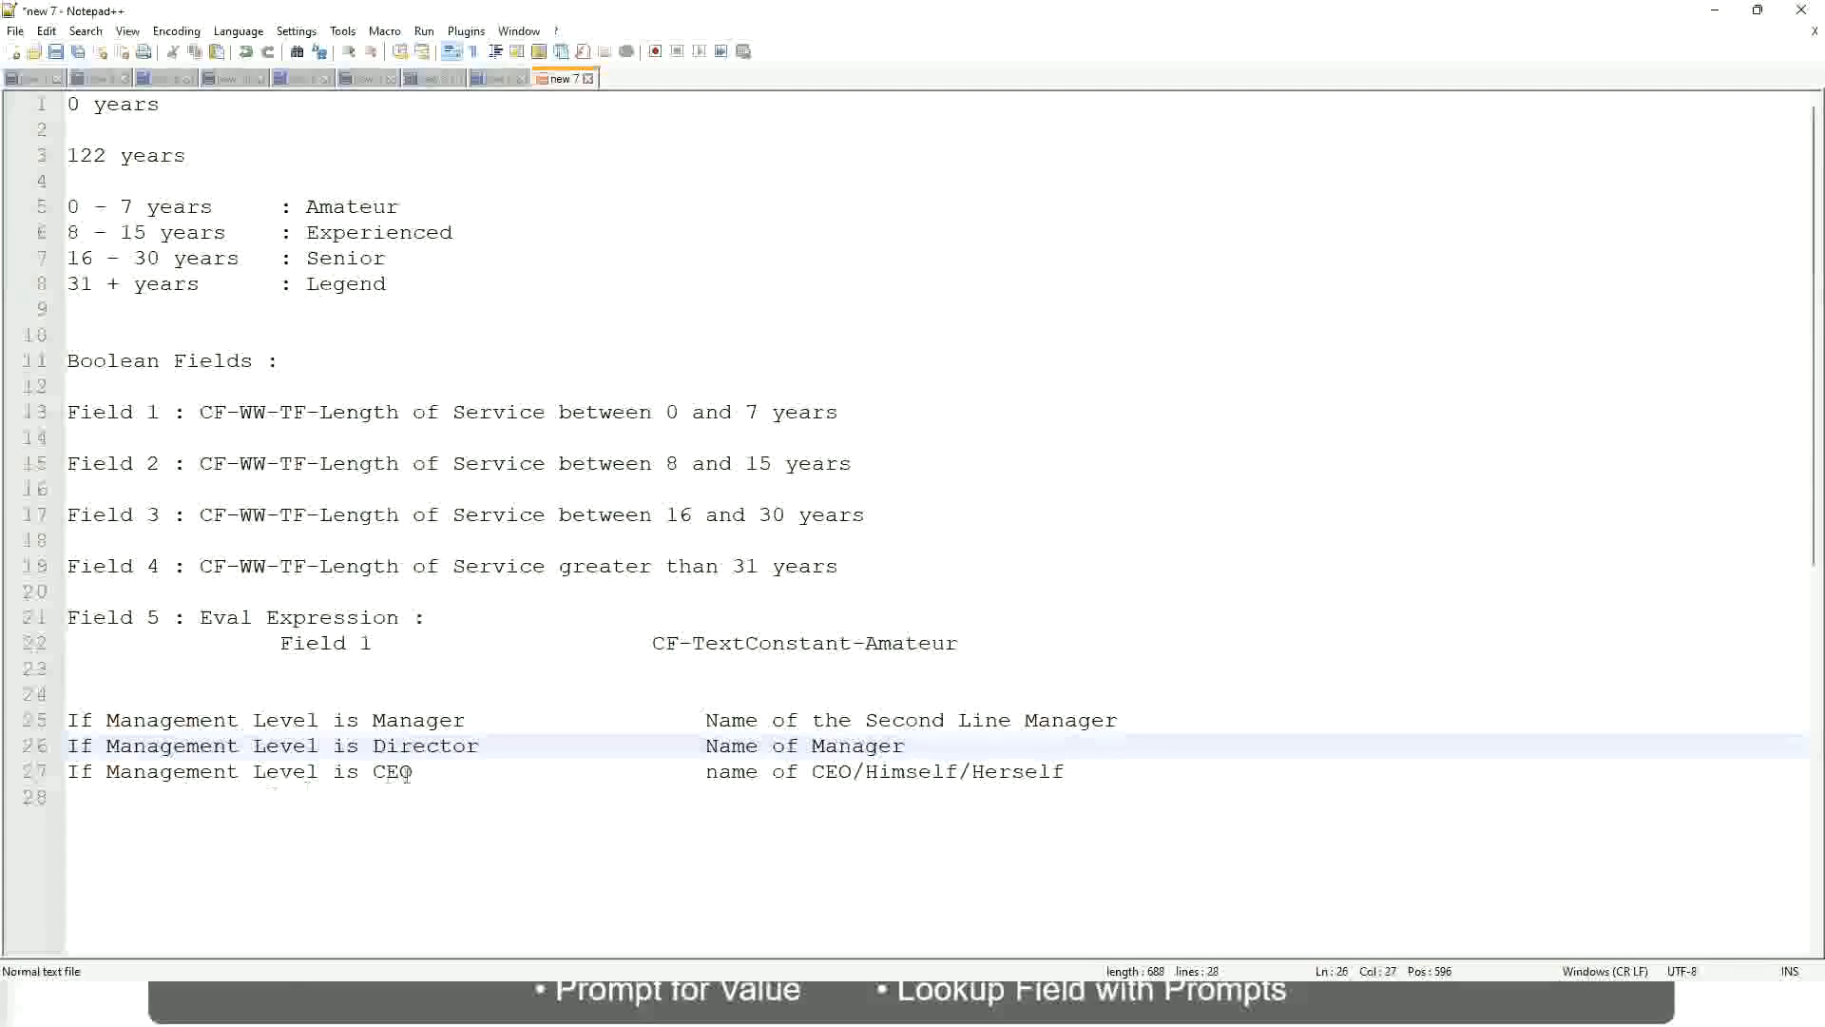
pyautogui.click(395, 773)
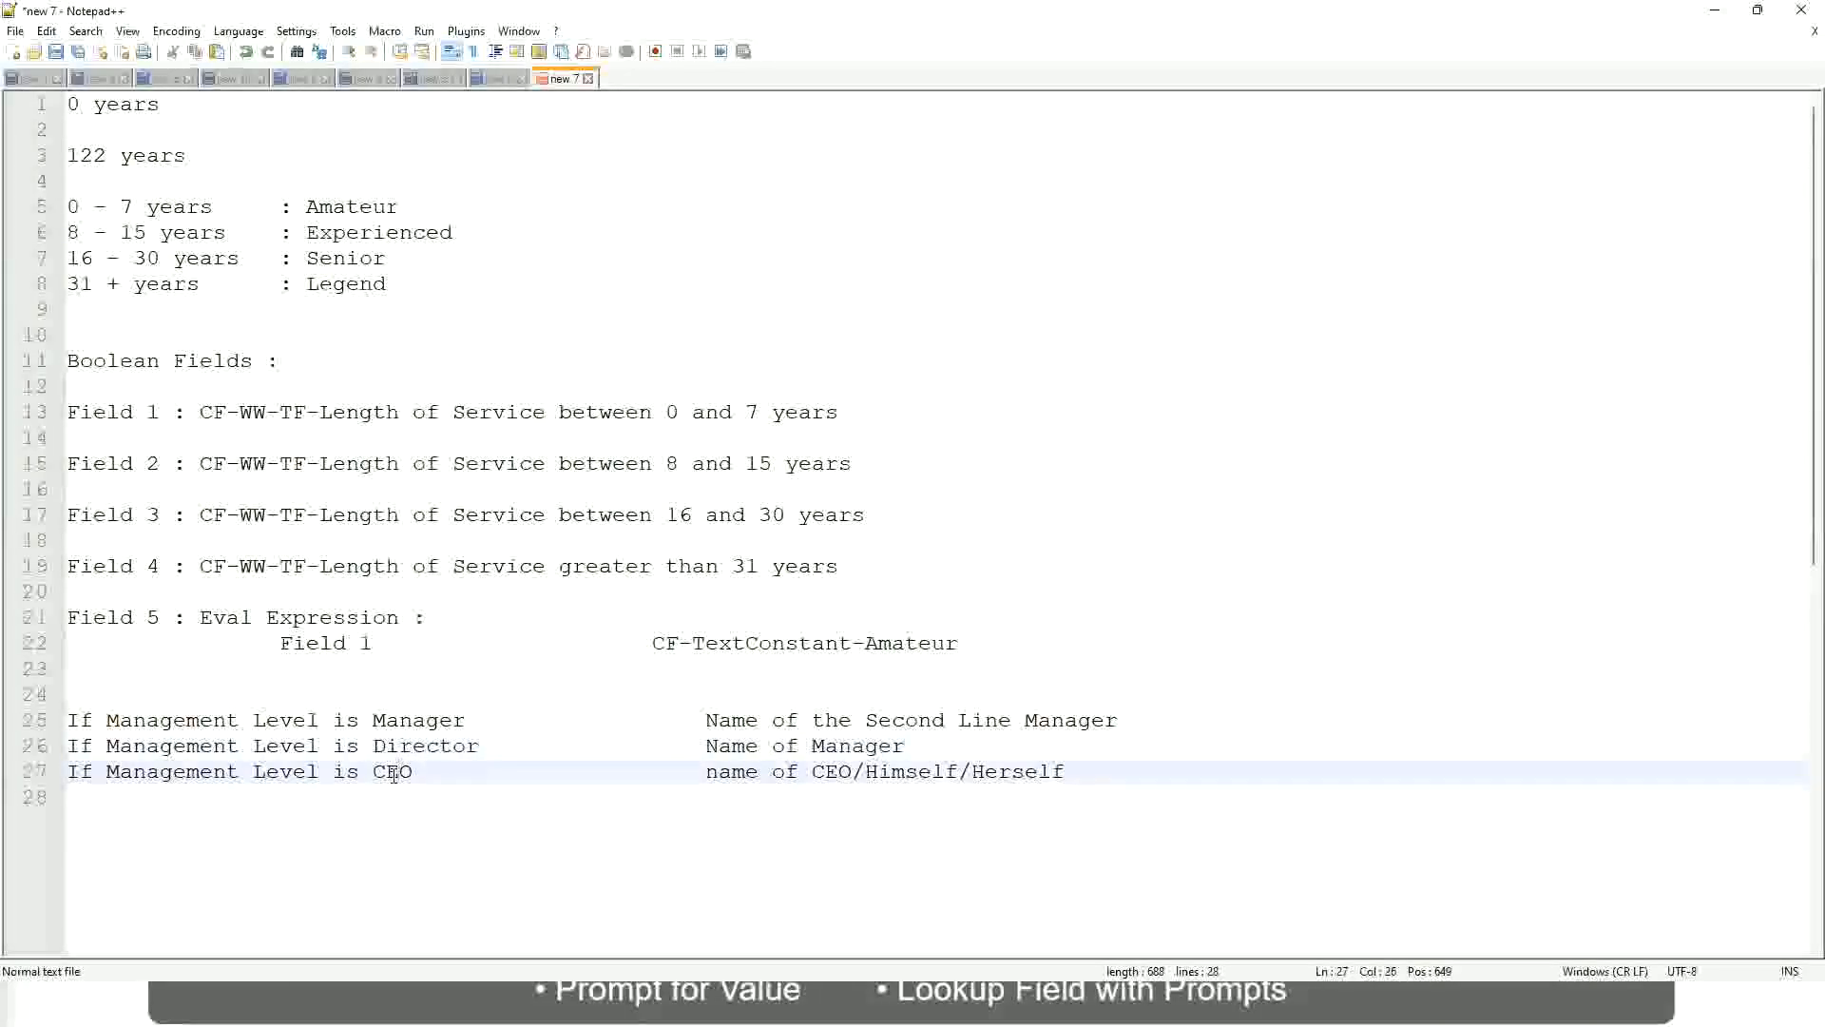
pyautogui.click(853, 773)
pyautogui.click(1071, 771)
pyautogui.moveTo(1108, 768); pyautogui.dragTo(66, 720)
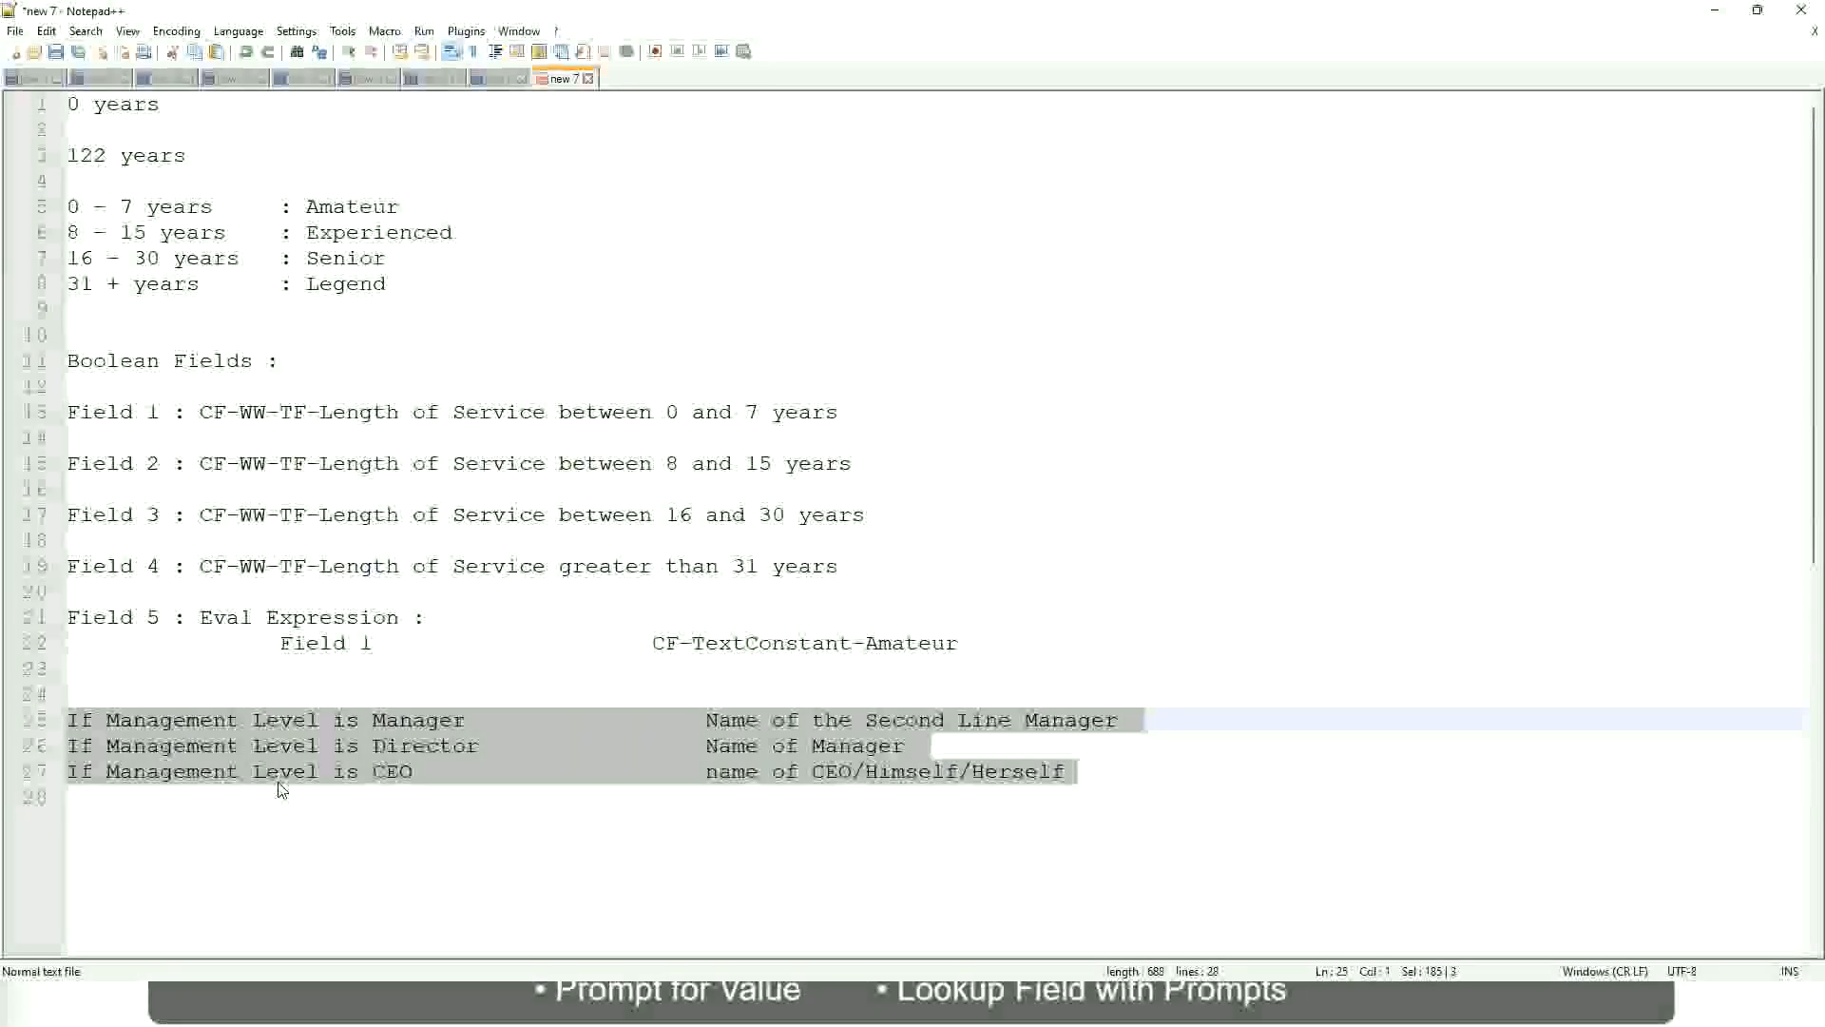
# Examine the outcome text "Name of the Second Line Manager" of the Manager condition on line 25
pyautogui.click(772, 720)
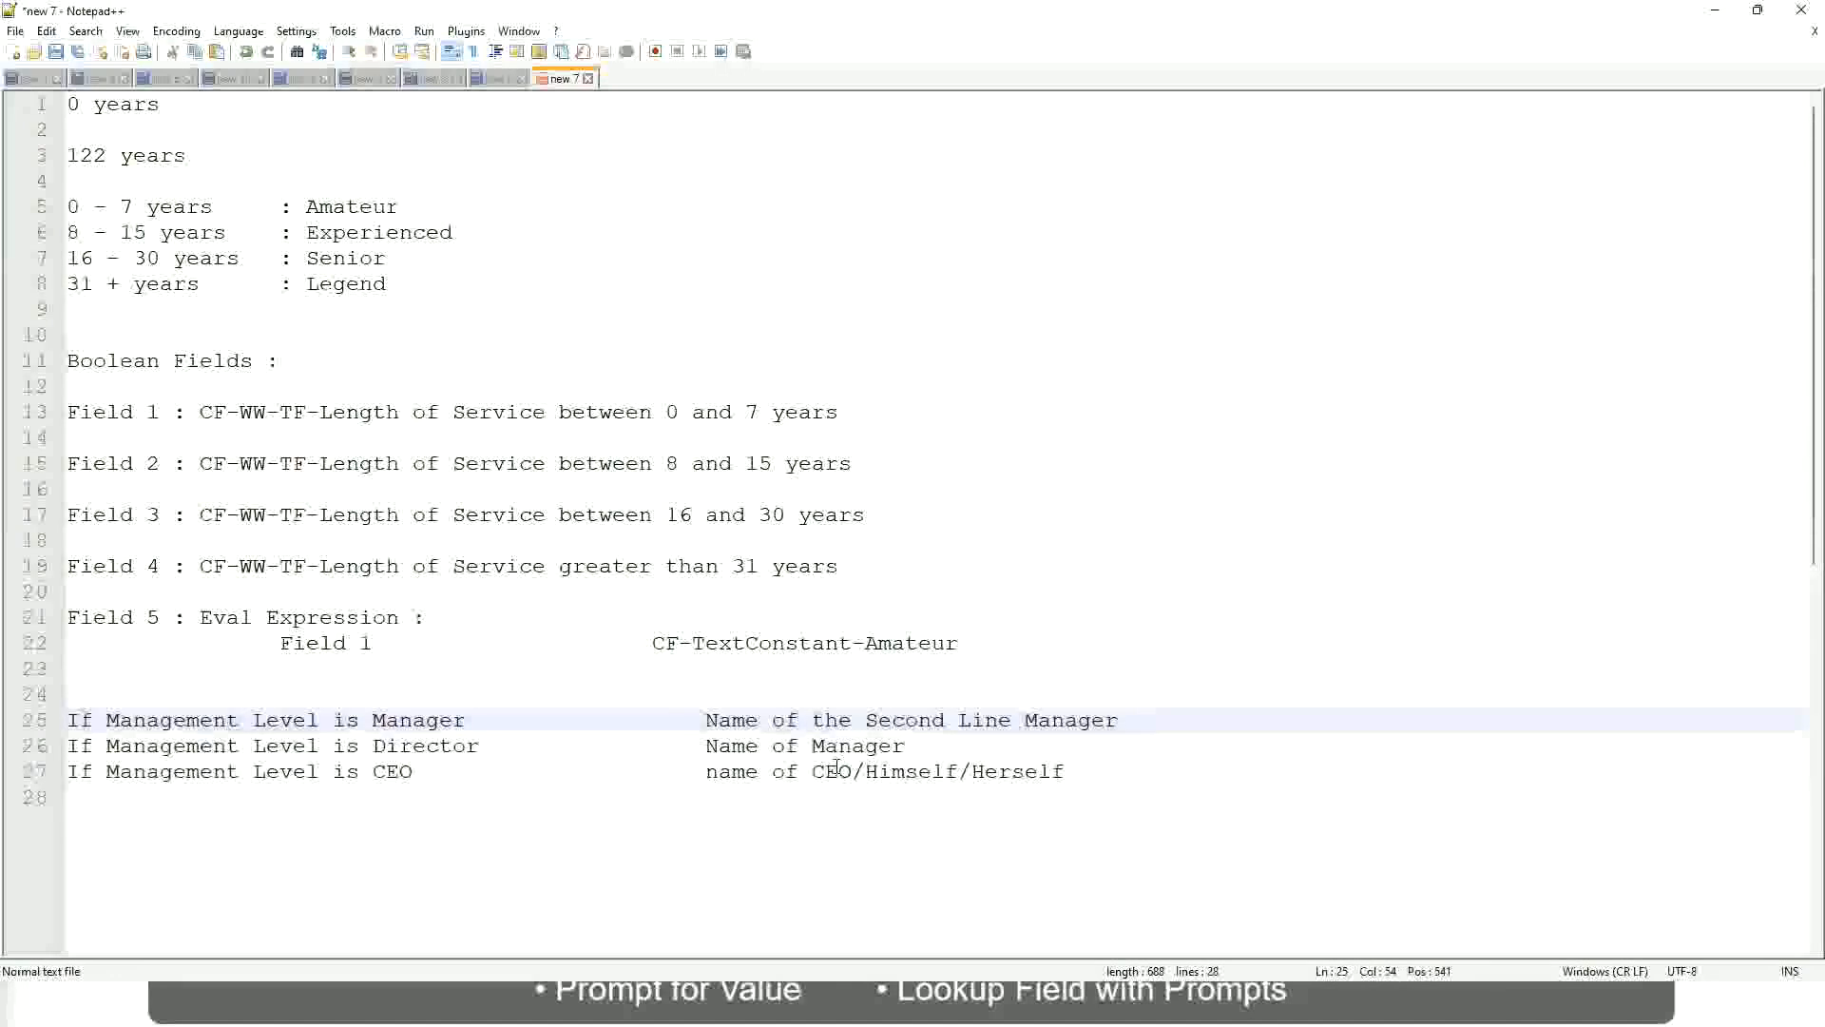
pyautogui.moveTo(703, 720); pyautogui.dragTo(1120, 720)
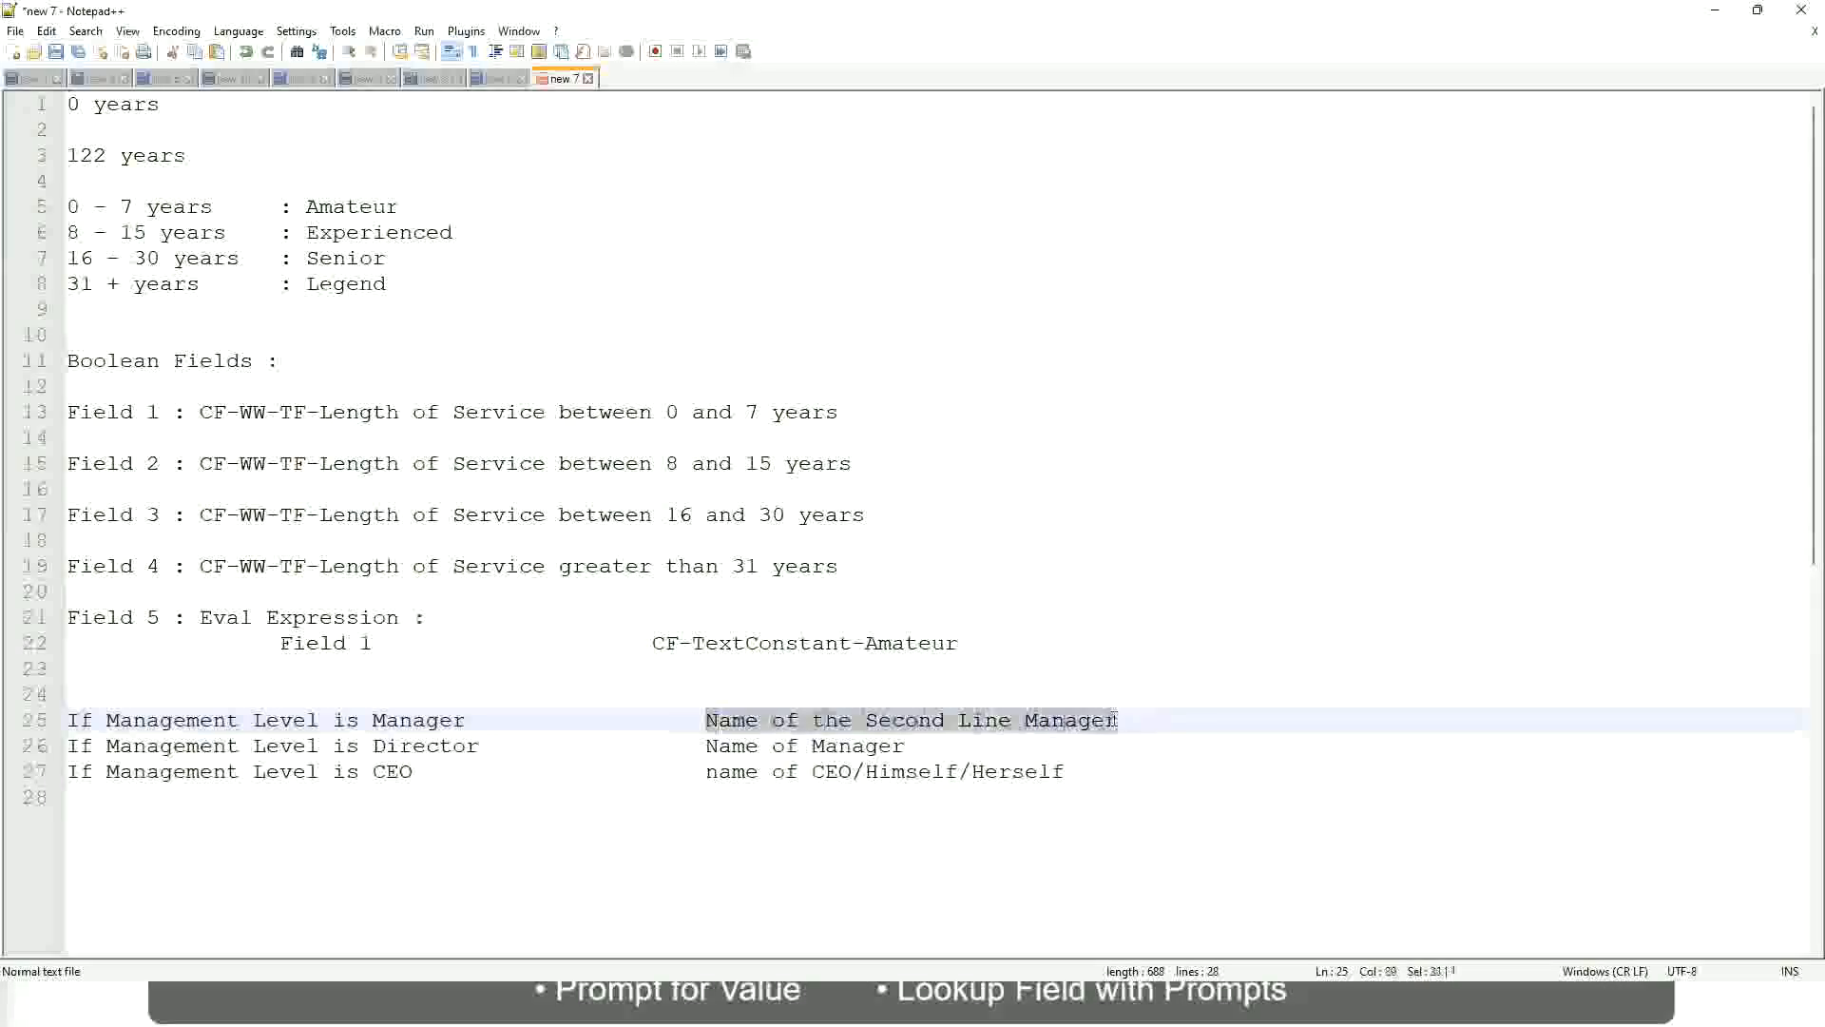
pyautogui.click(851, 725)
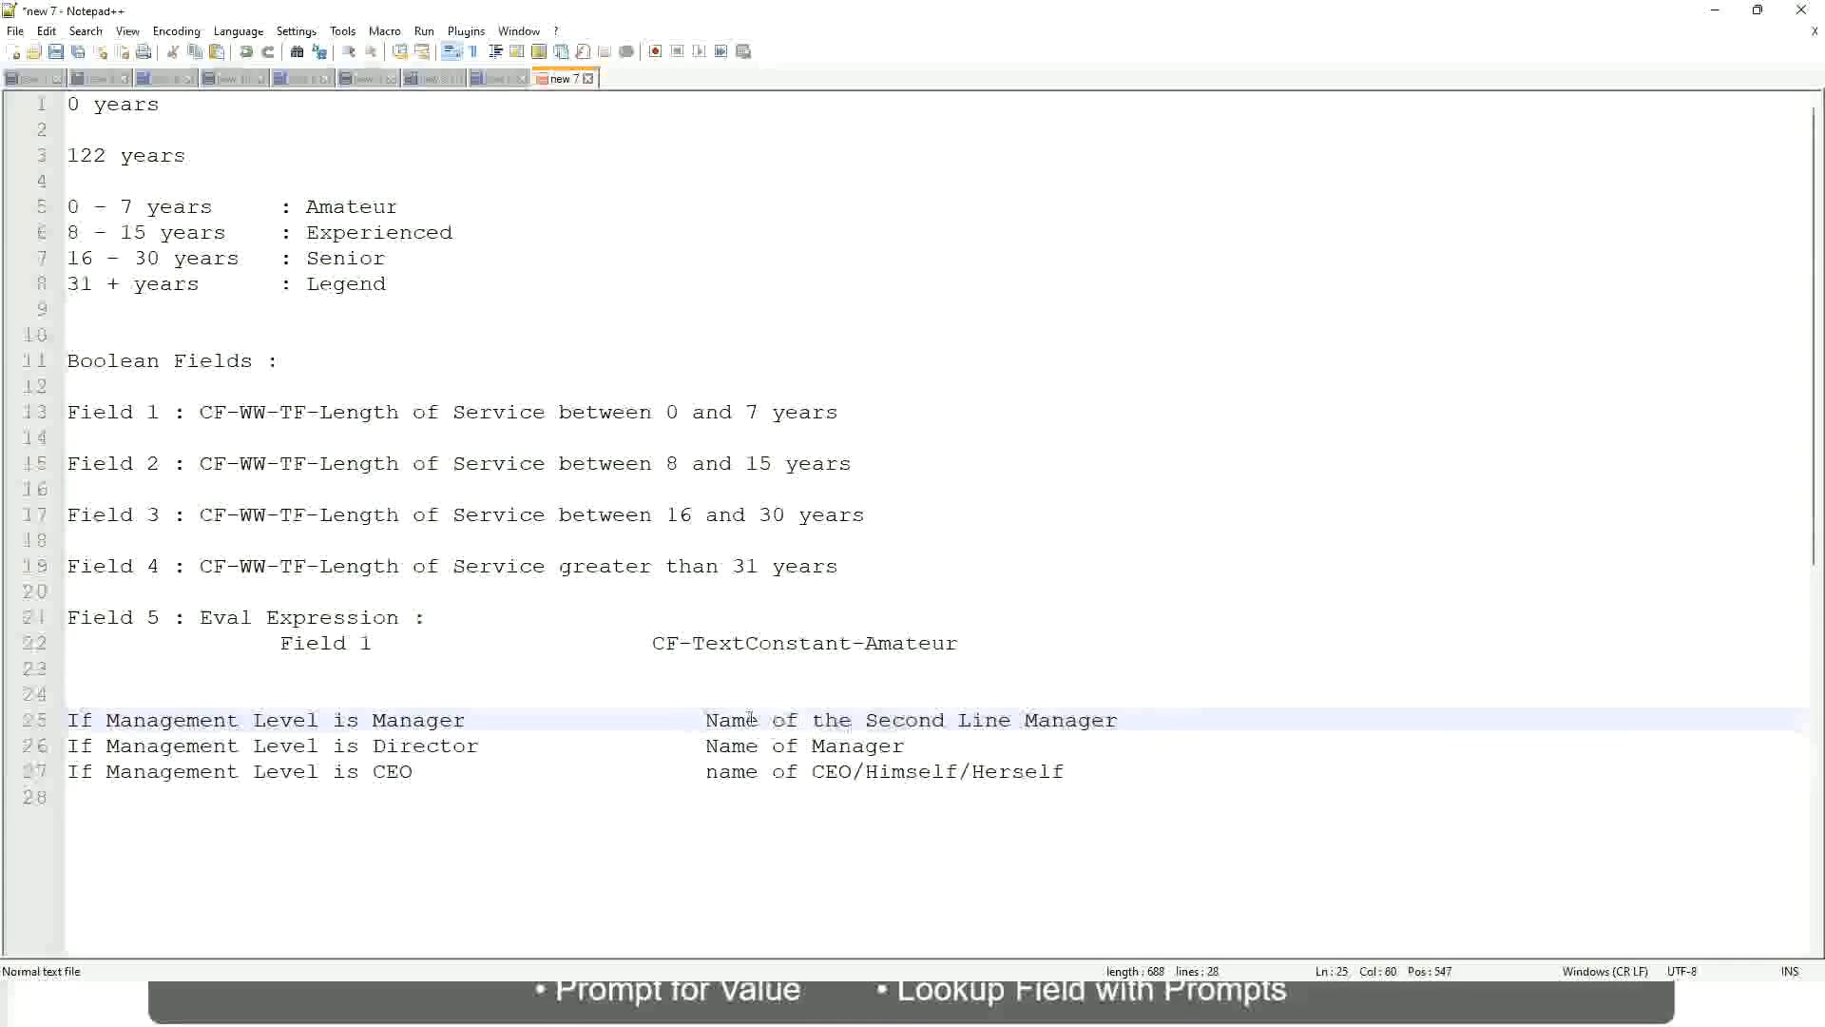
pyautogui.moveTo(706, 720); pyautogui.dragTo(1122, 720)
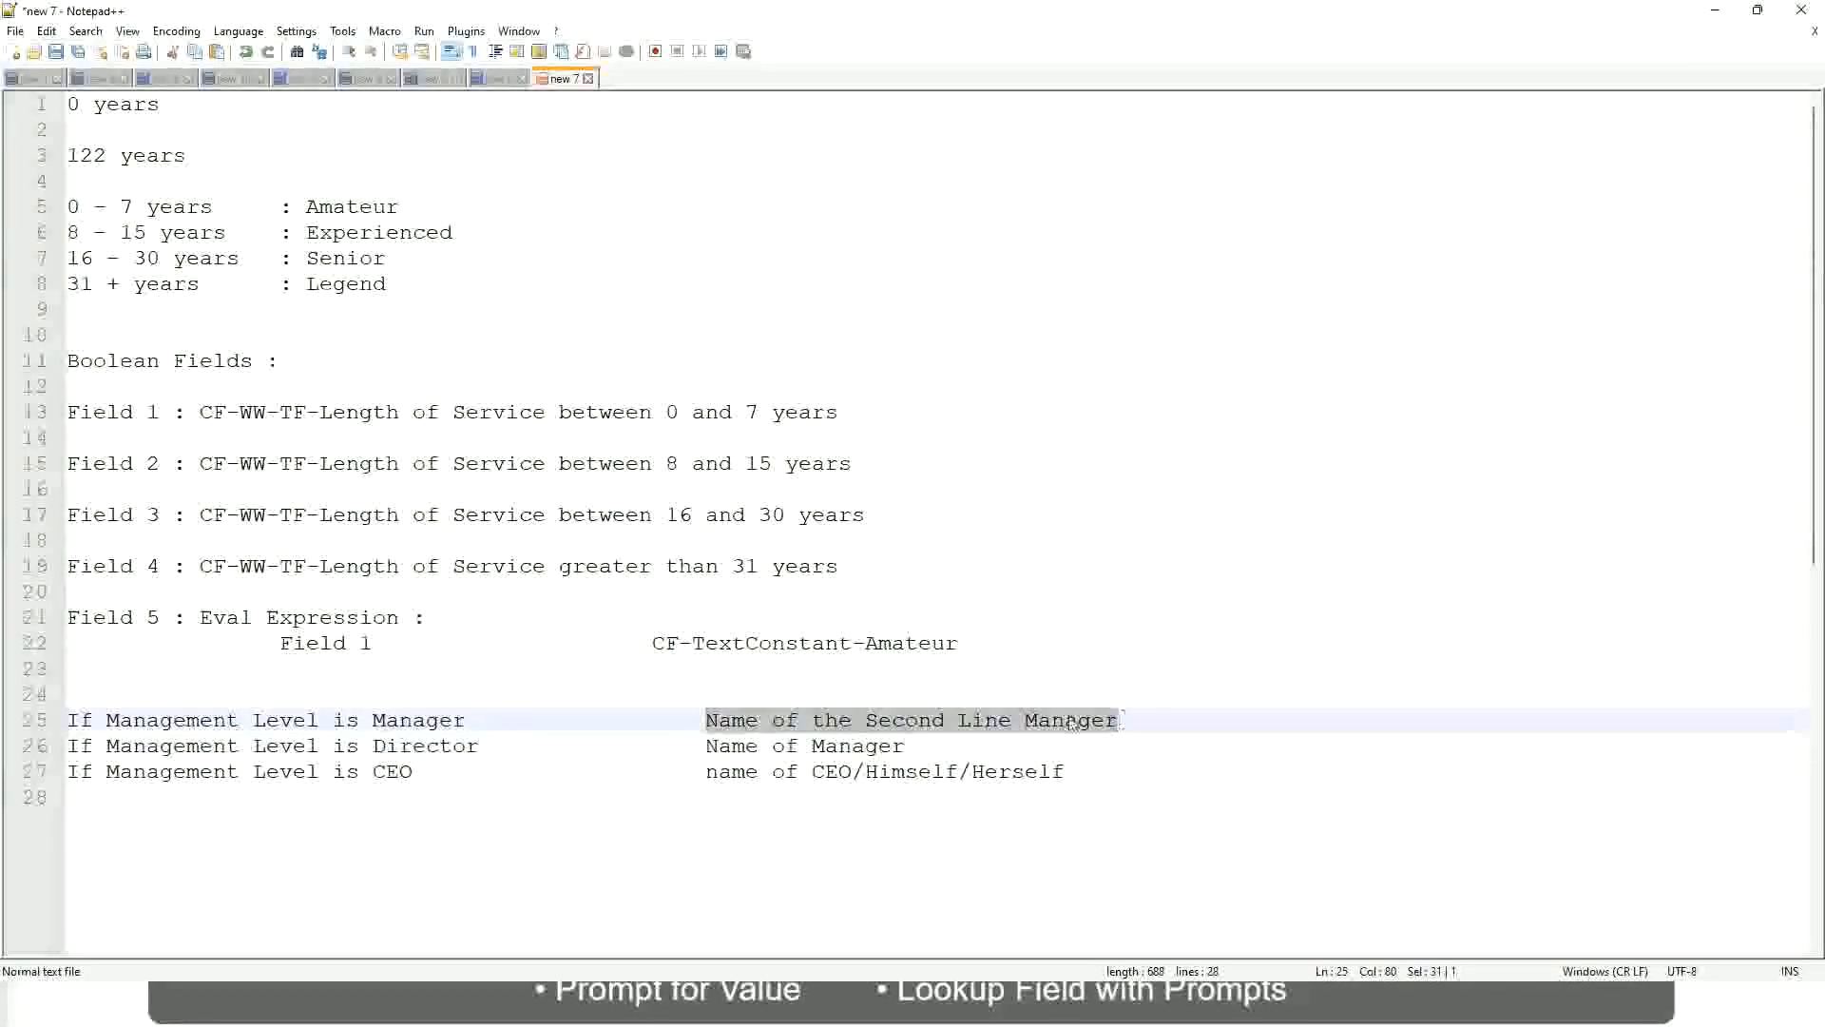
pyautogui.click(934, 723)
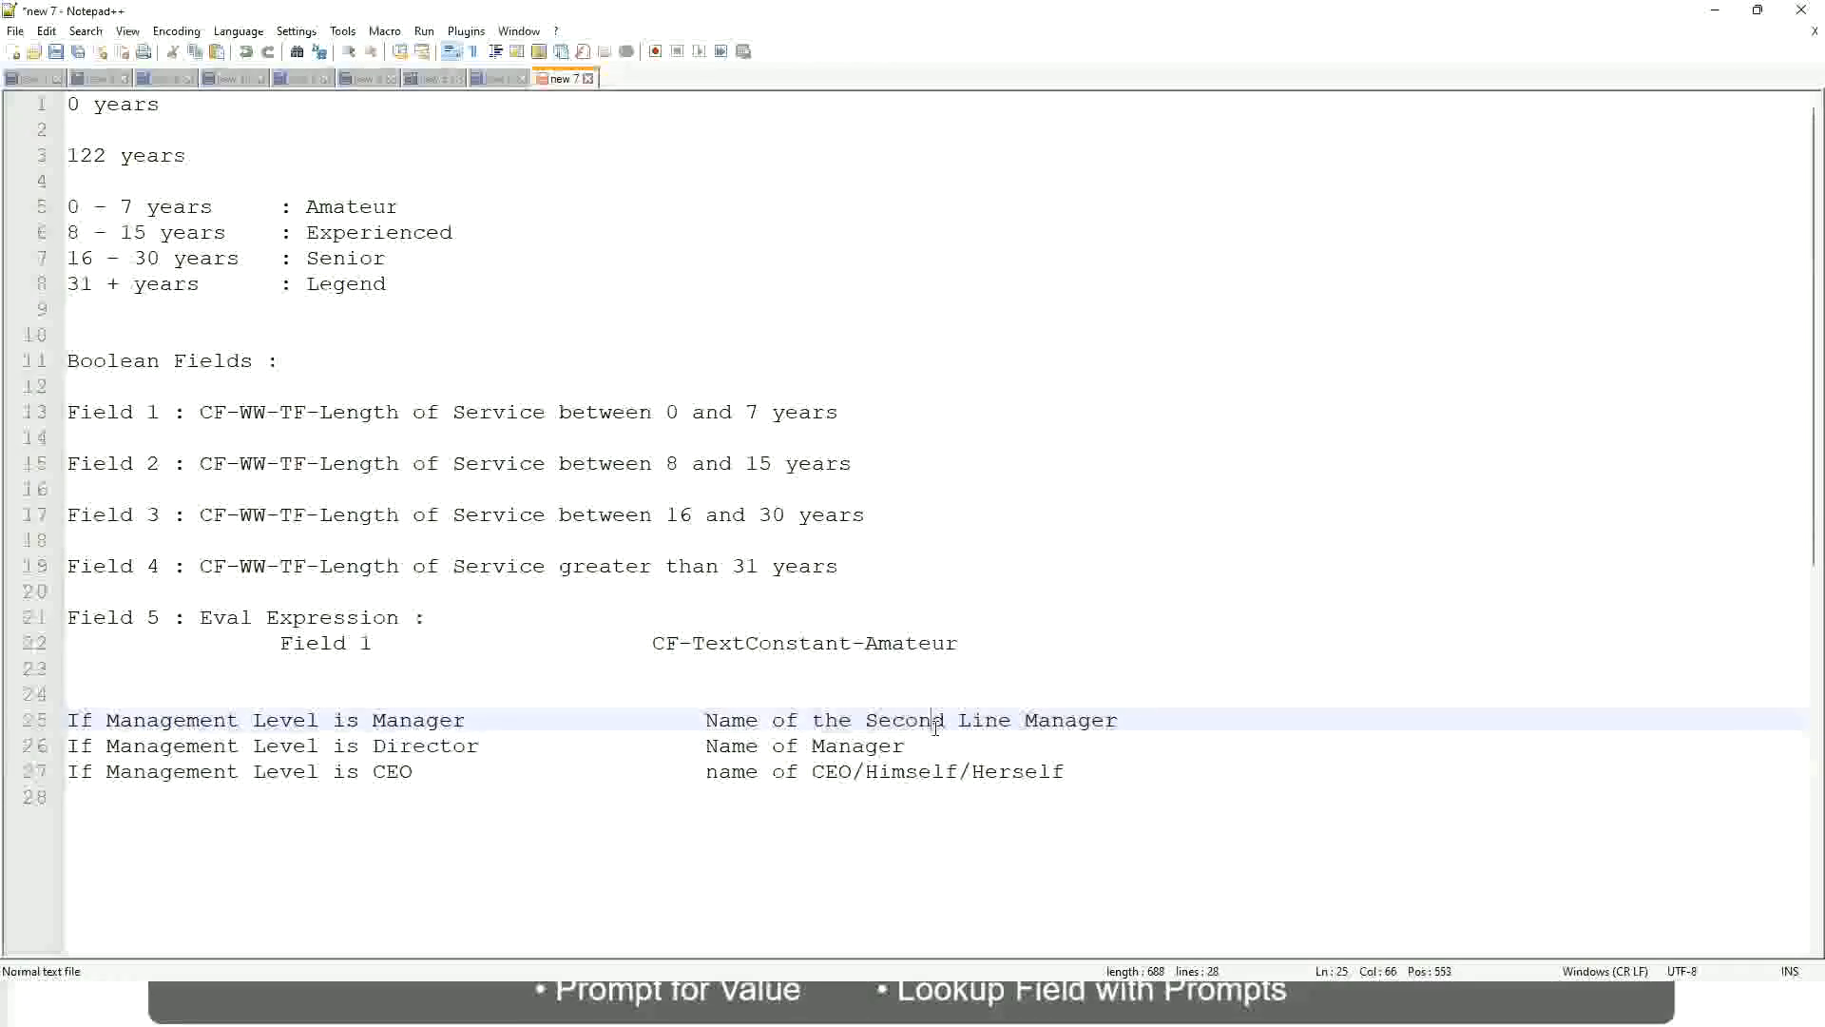
pyautogui.click(475, 720)
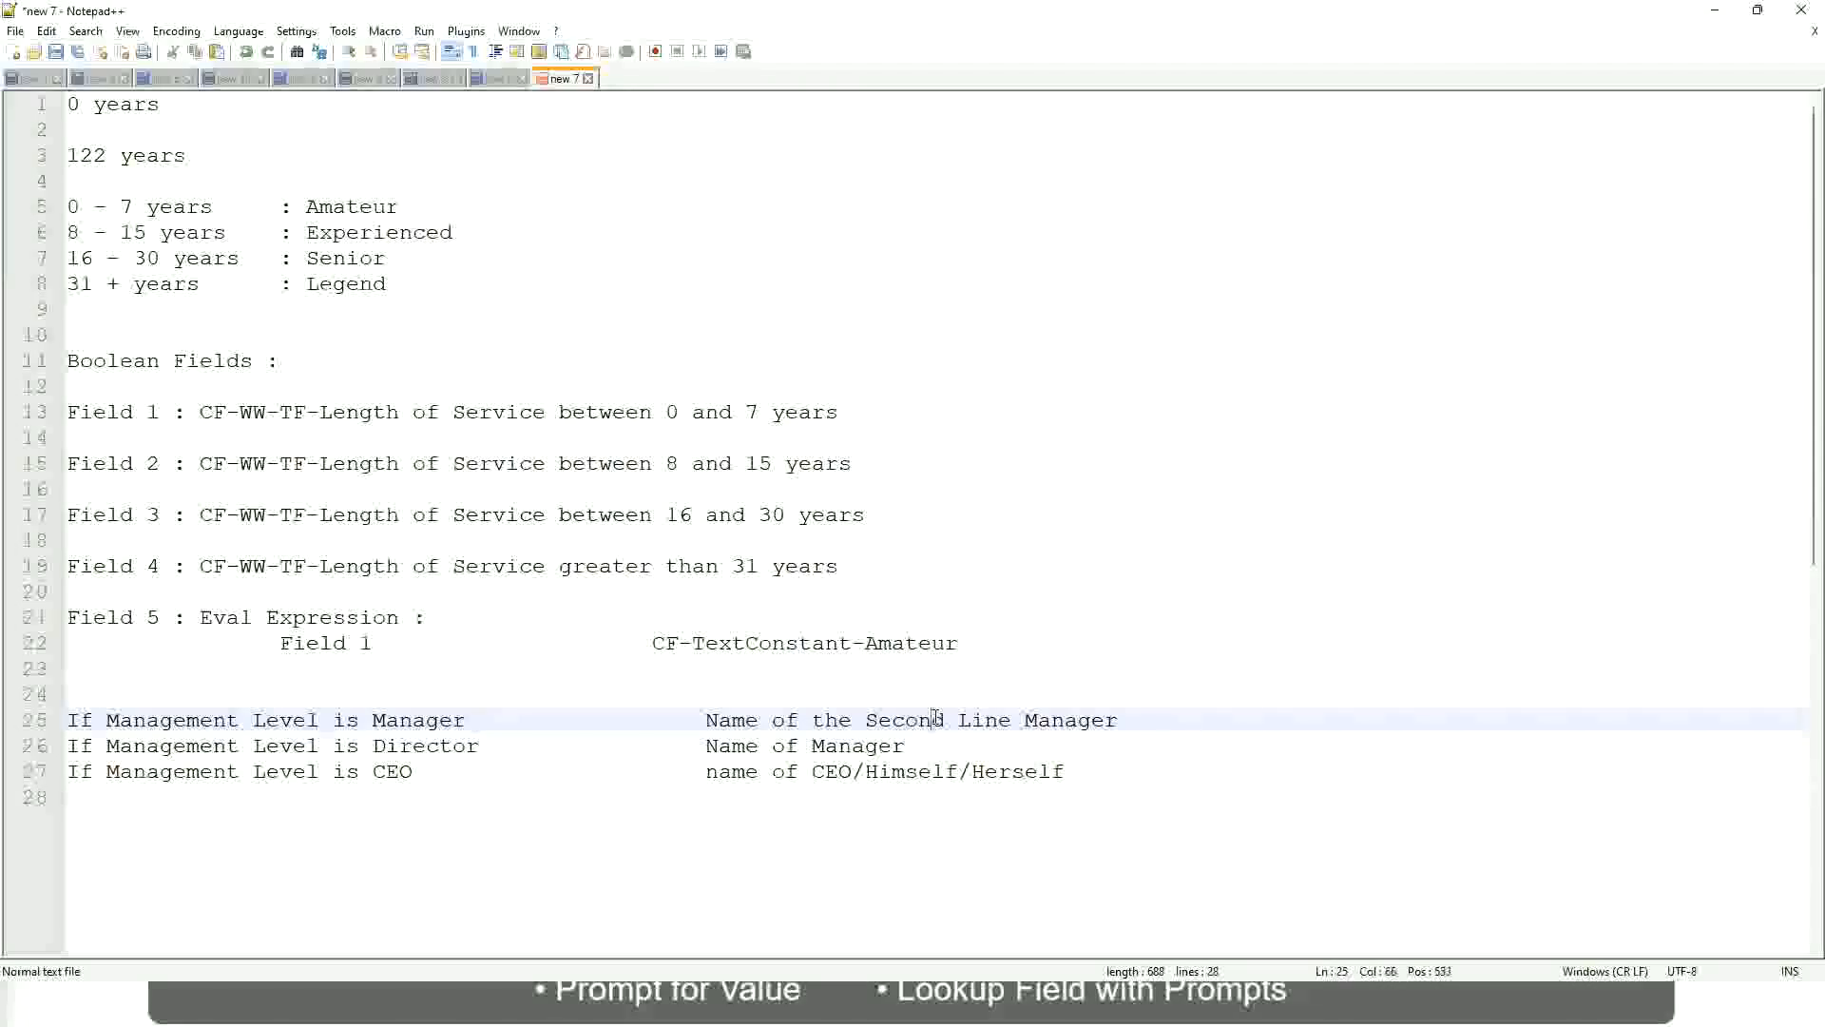
pyautogui.click(1010, 718)
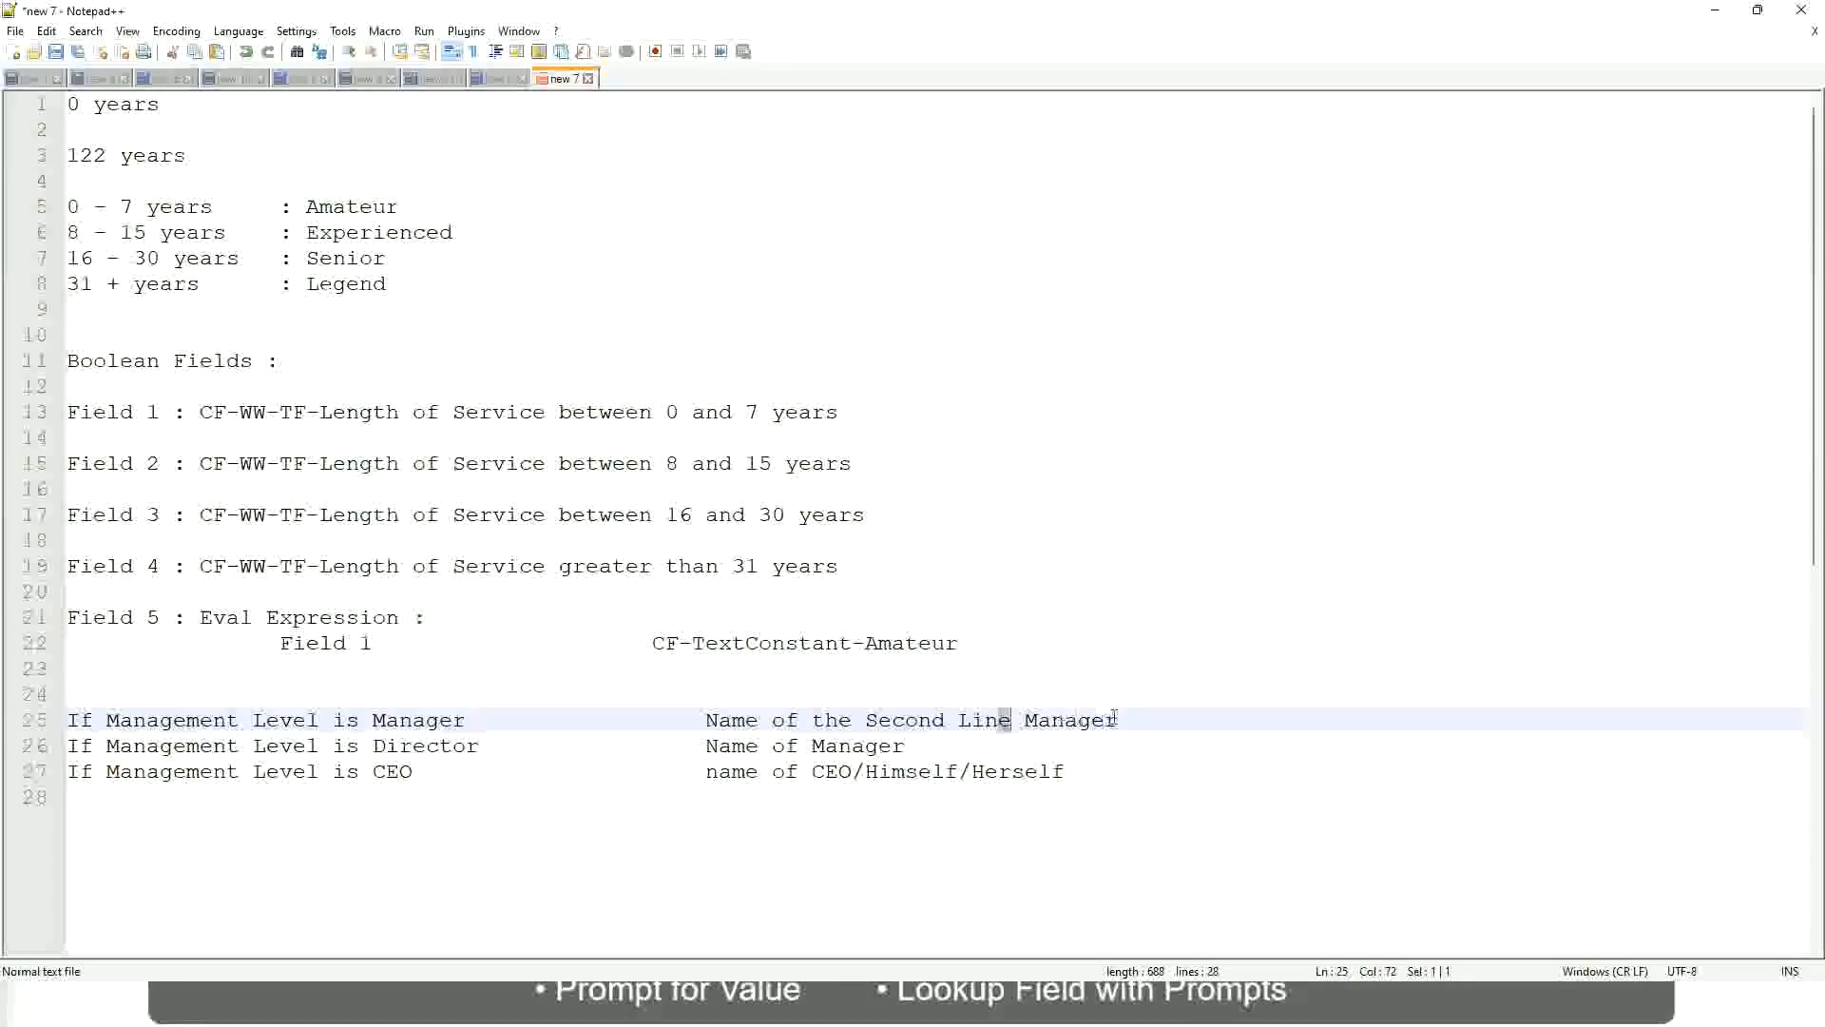
pyautogui.click(1148, 715)
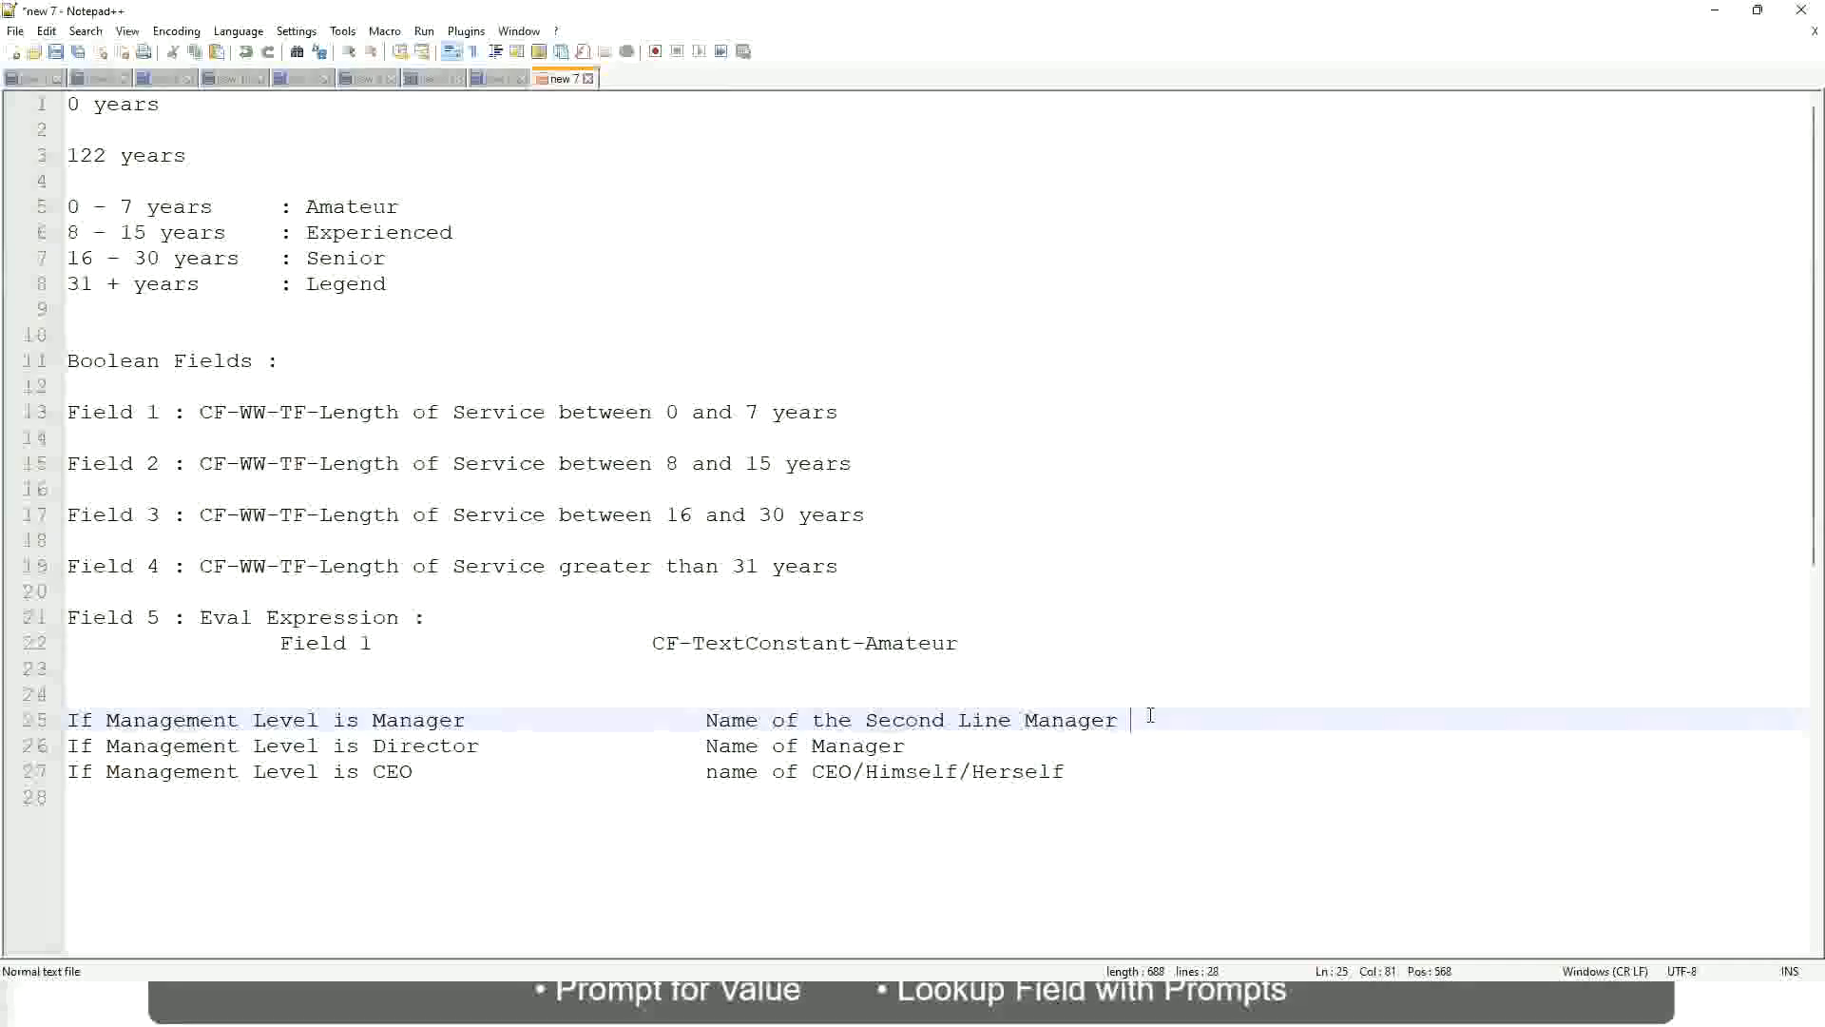
pyautogui.click(1079, 715)
# Compare the experience band names on lines 5 to 8 with the management level outcomes on lines 25 to 27
pyautogui.doubleClick(351, 206)
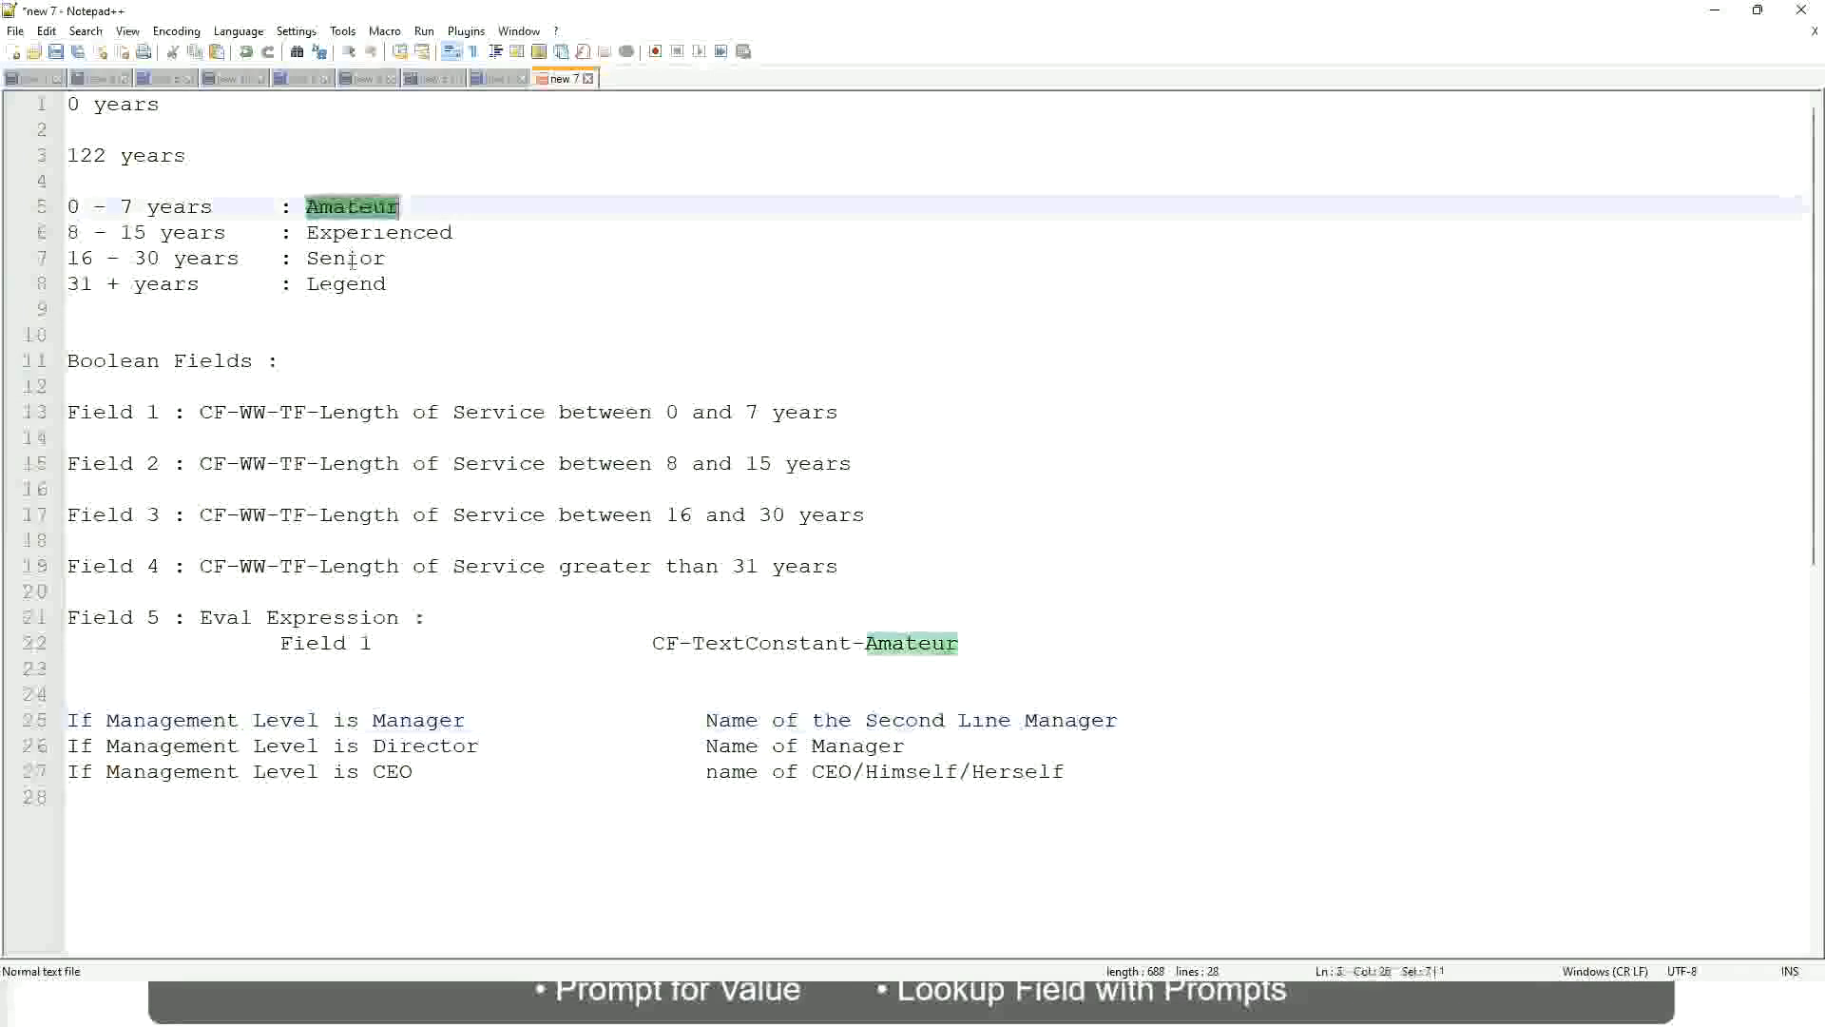
pyautogui.doubleClick(352, 232)
pyautogui.doubleClick(351, 258)
pyautogui.click(418, 273)
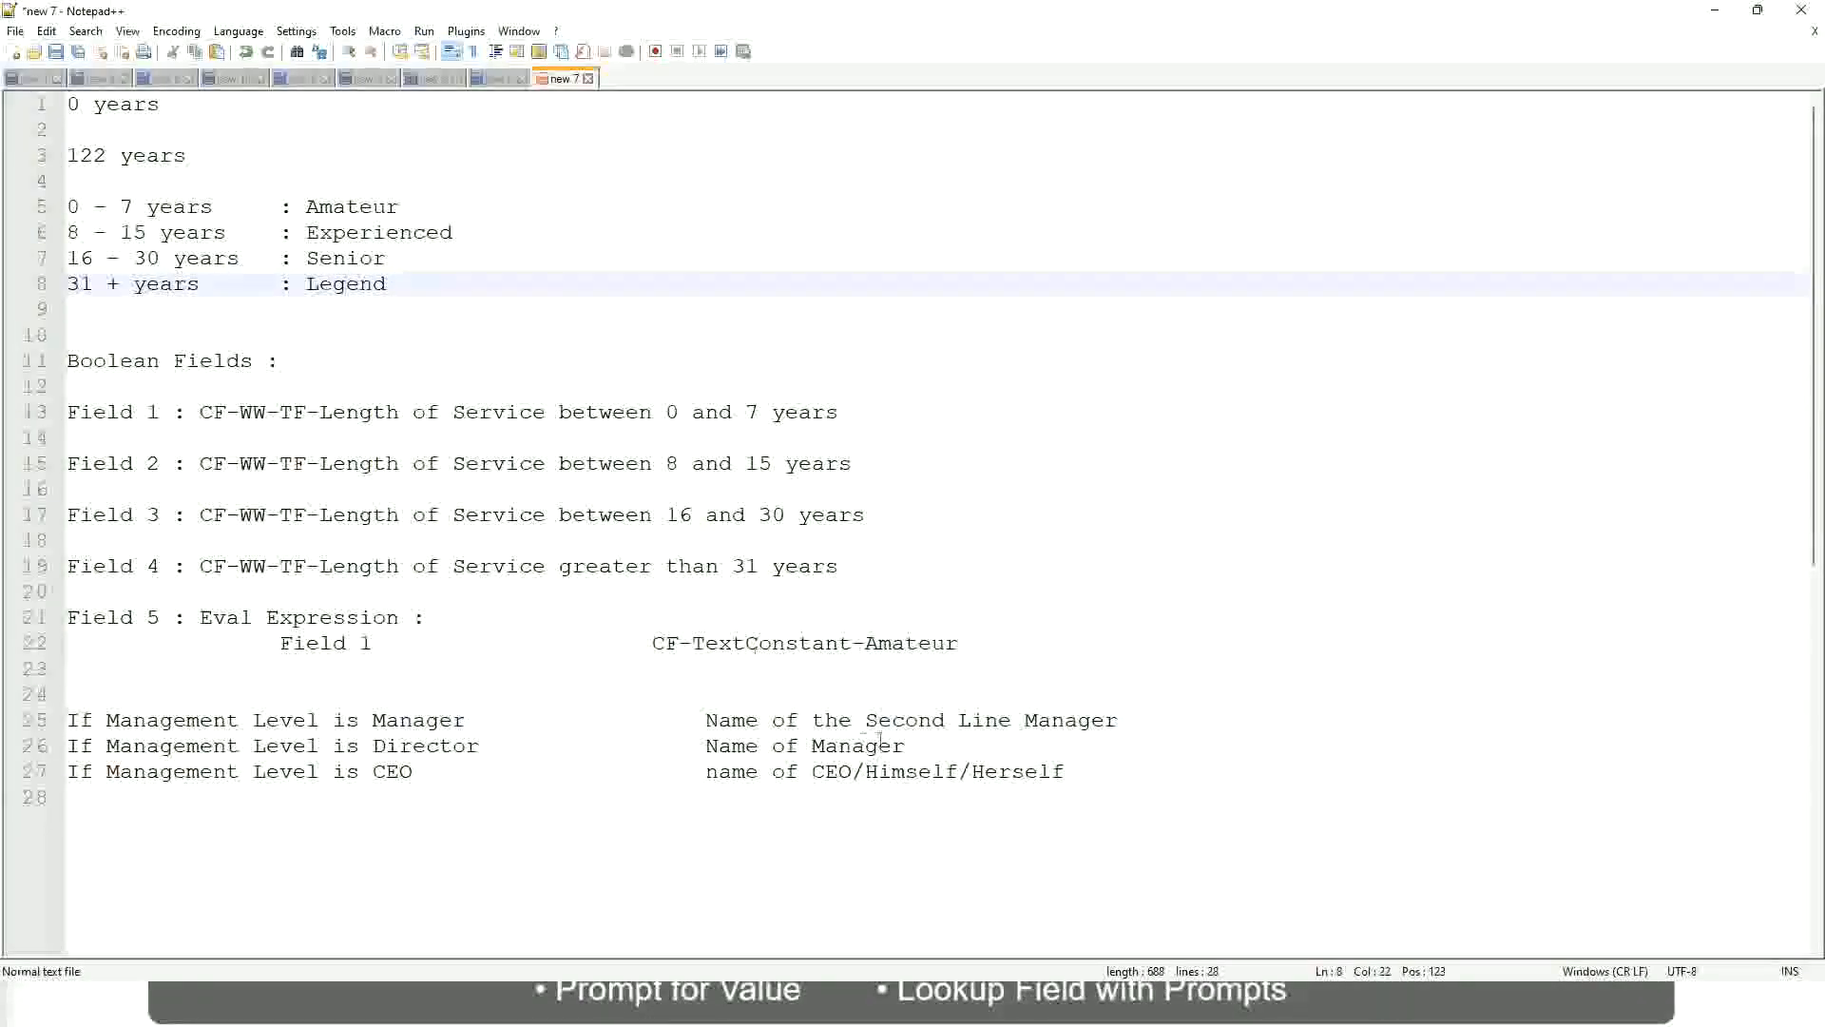
pyautogui.click(927, 771)
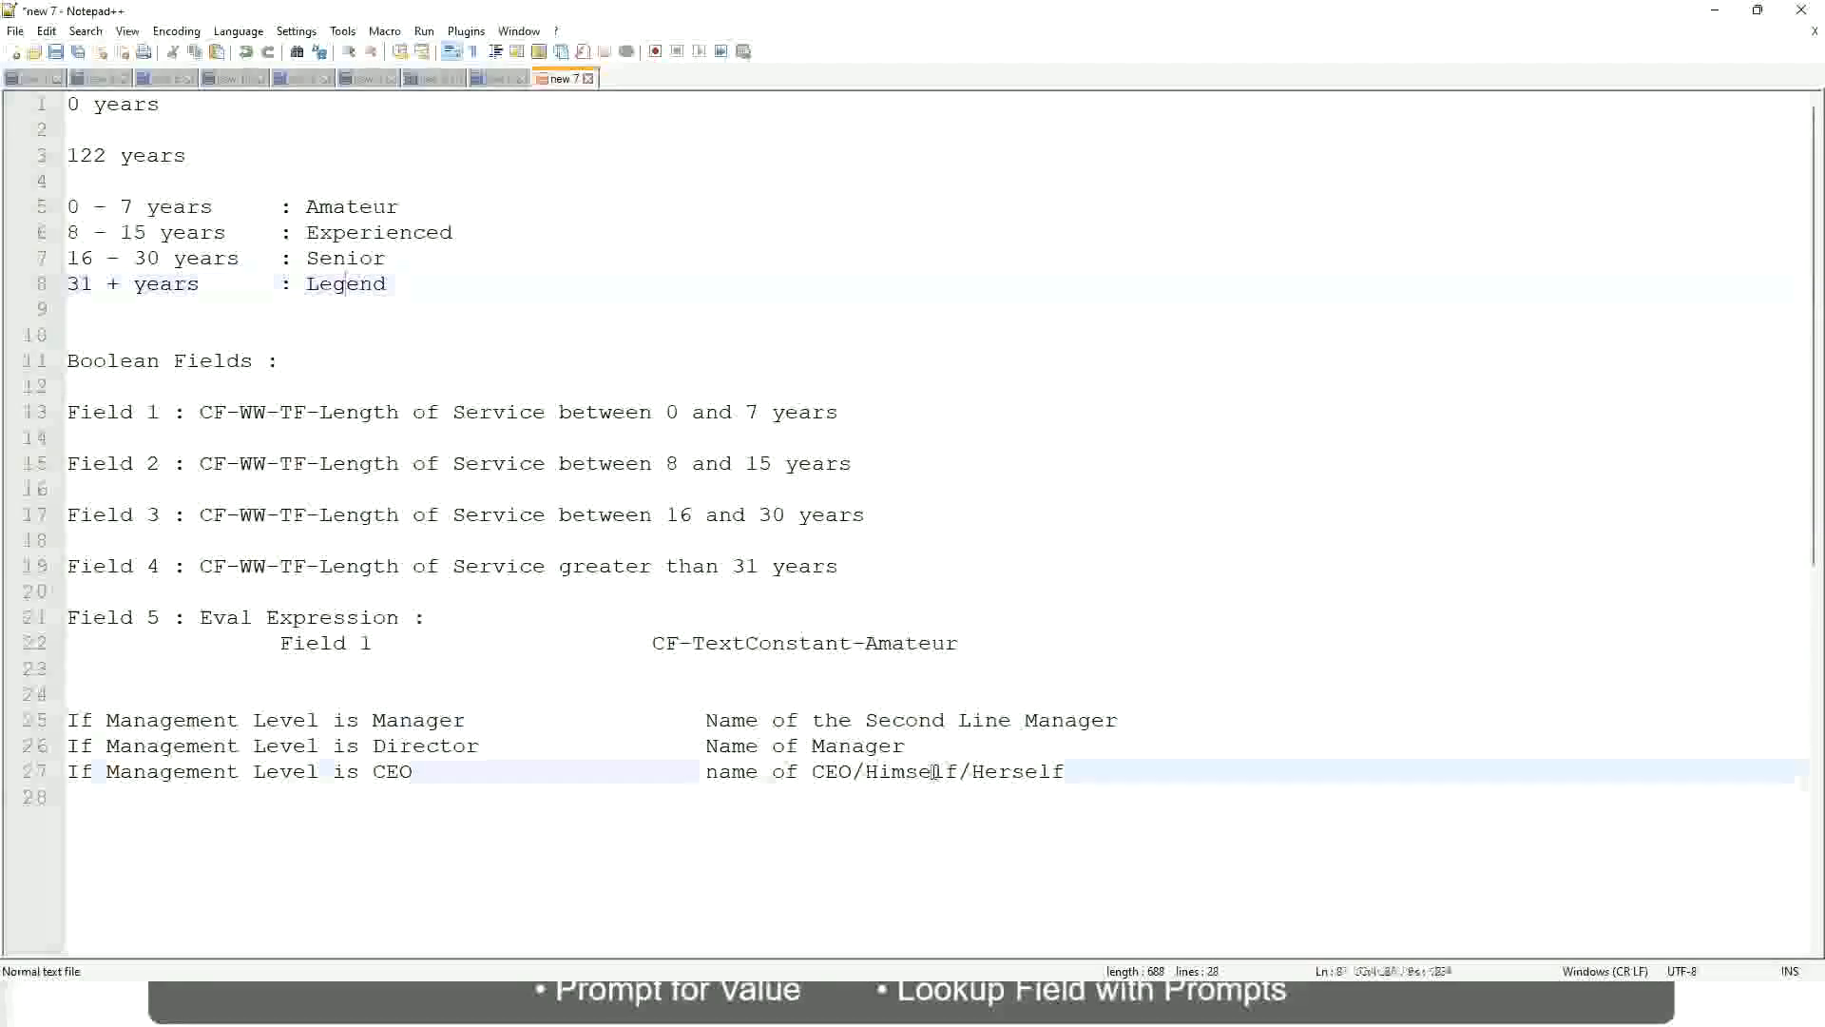
pyautogui.click(855, 742)
pyautogui.click(876, 720)
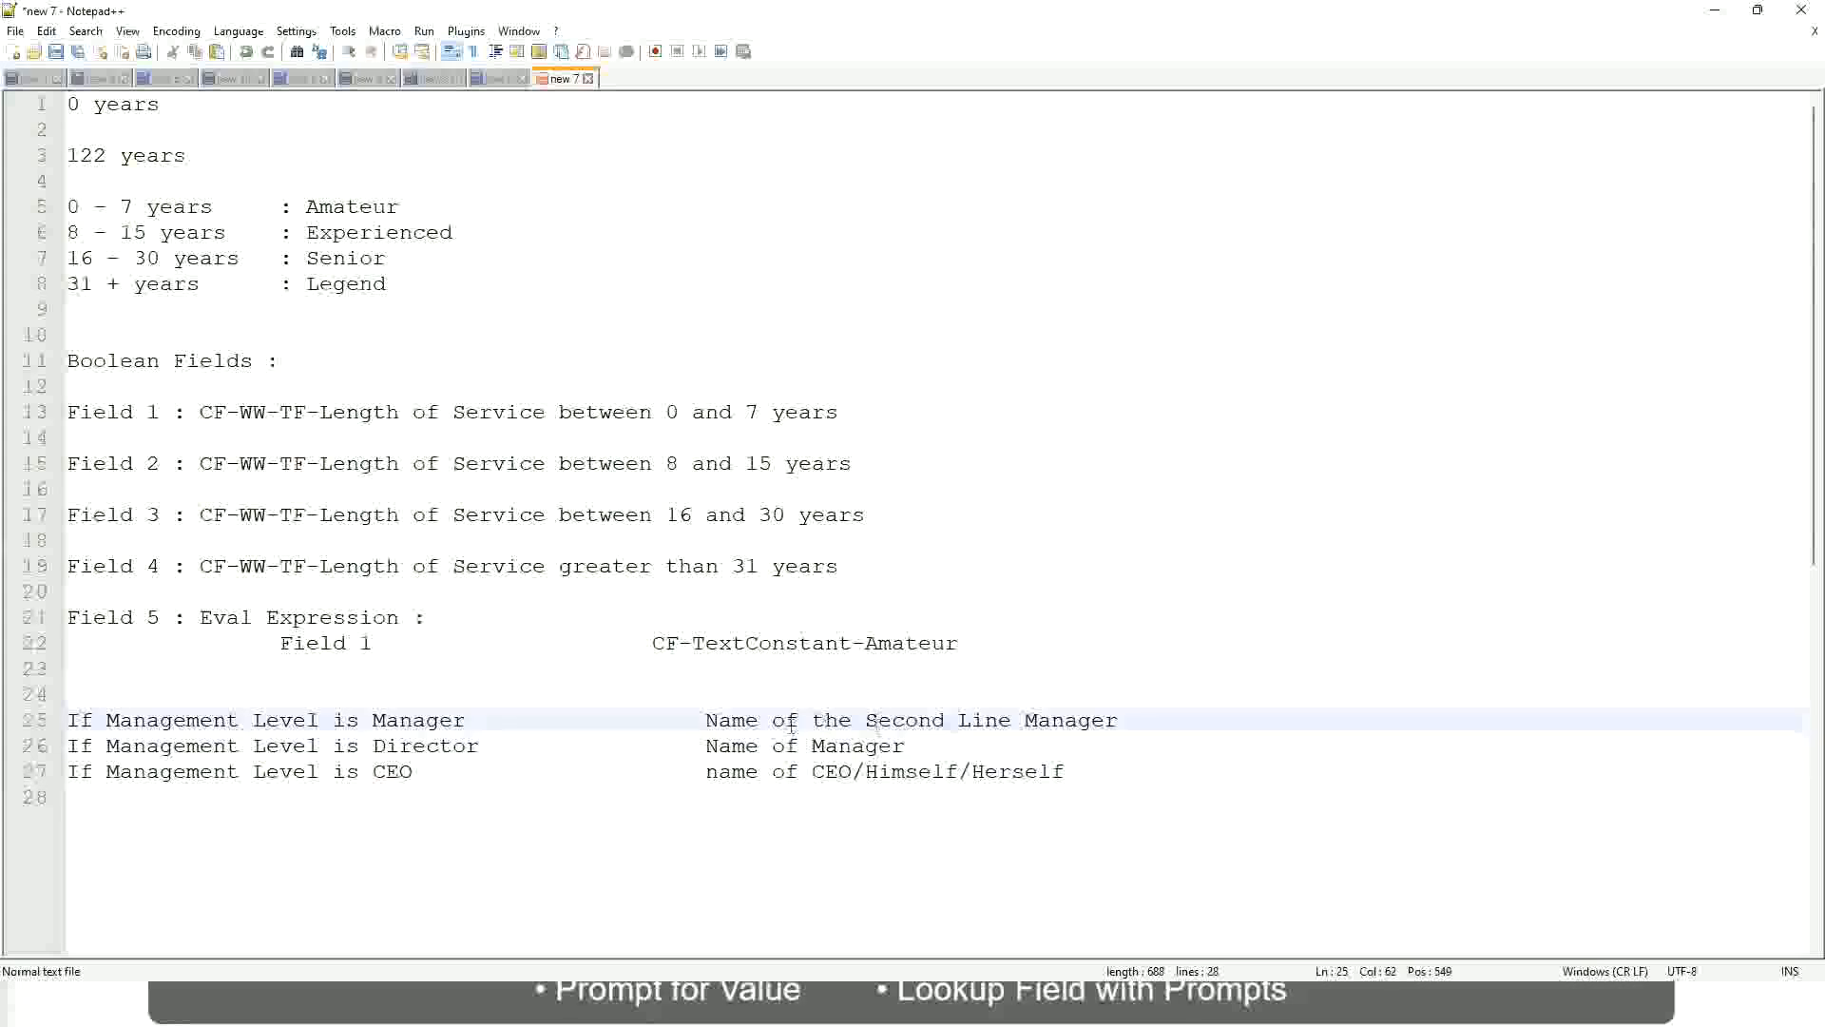
# Switch to Workday, copy the name of the saved Lookup Range Band calculated field and leave its confirmation page
pyautogui.click(496, 757)
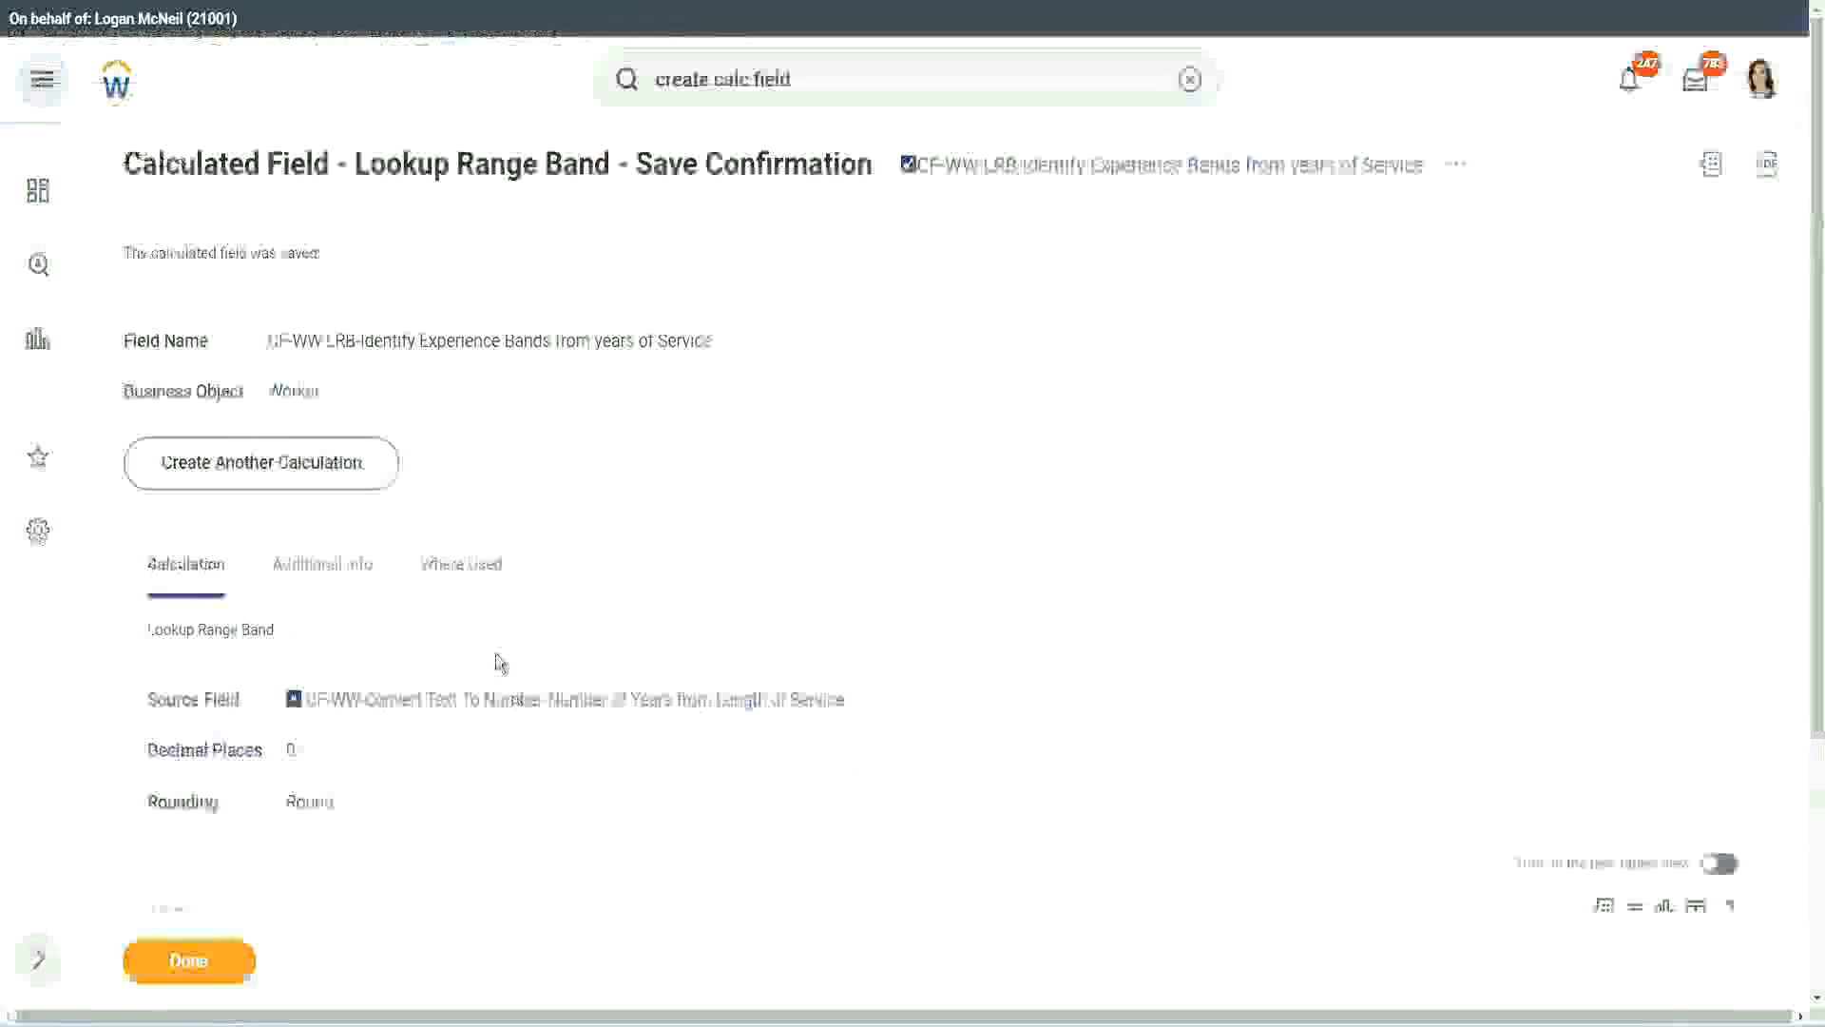
pyautogui.scroll(-4, 693, 290)
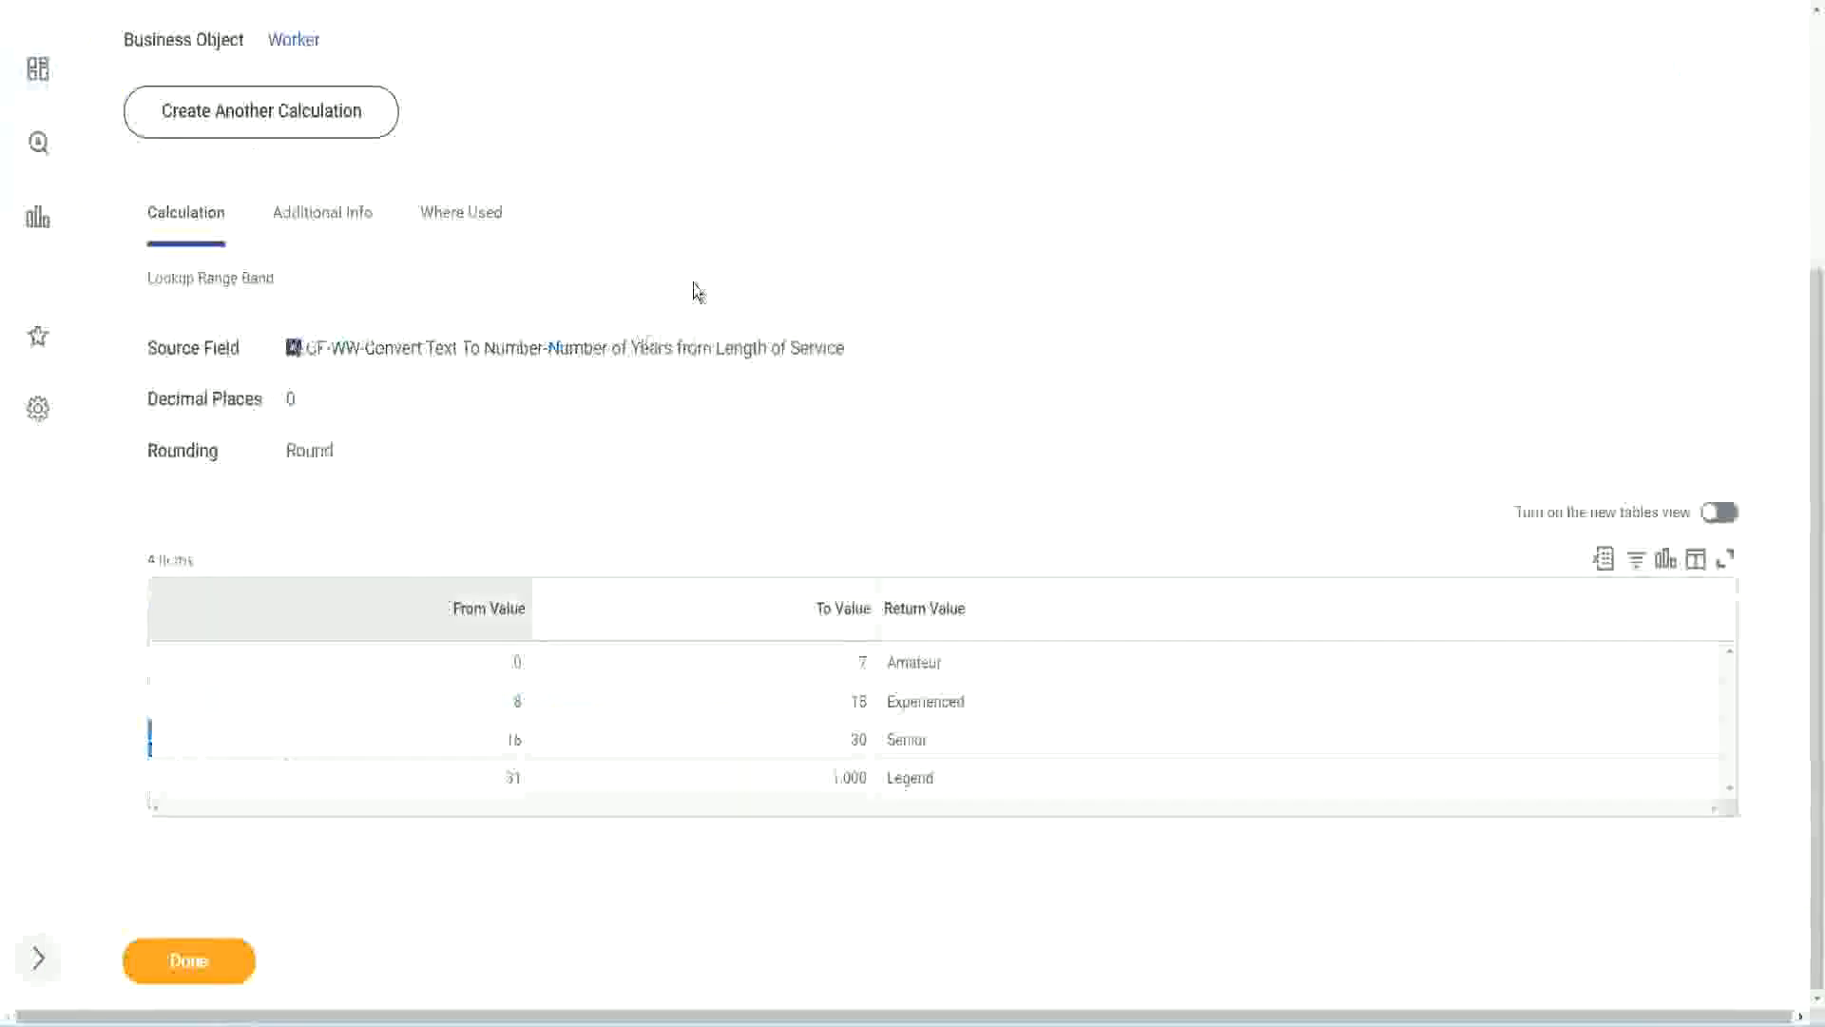
pyautogui.scroll(4, 709, 365)
pyautogui.rightClick(1072, 178)
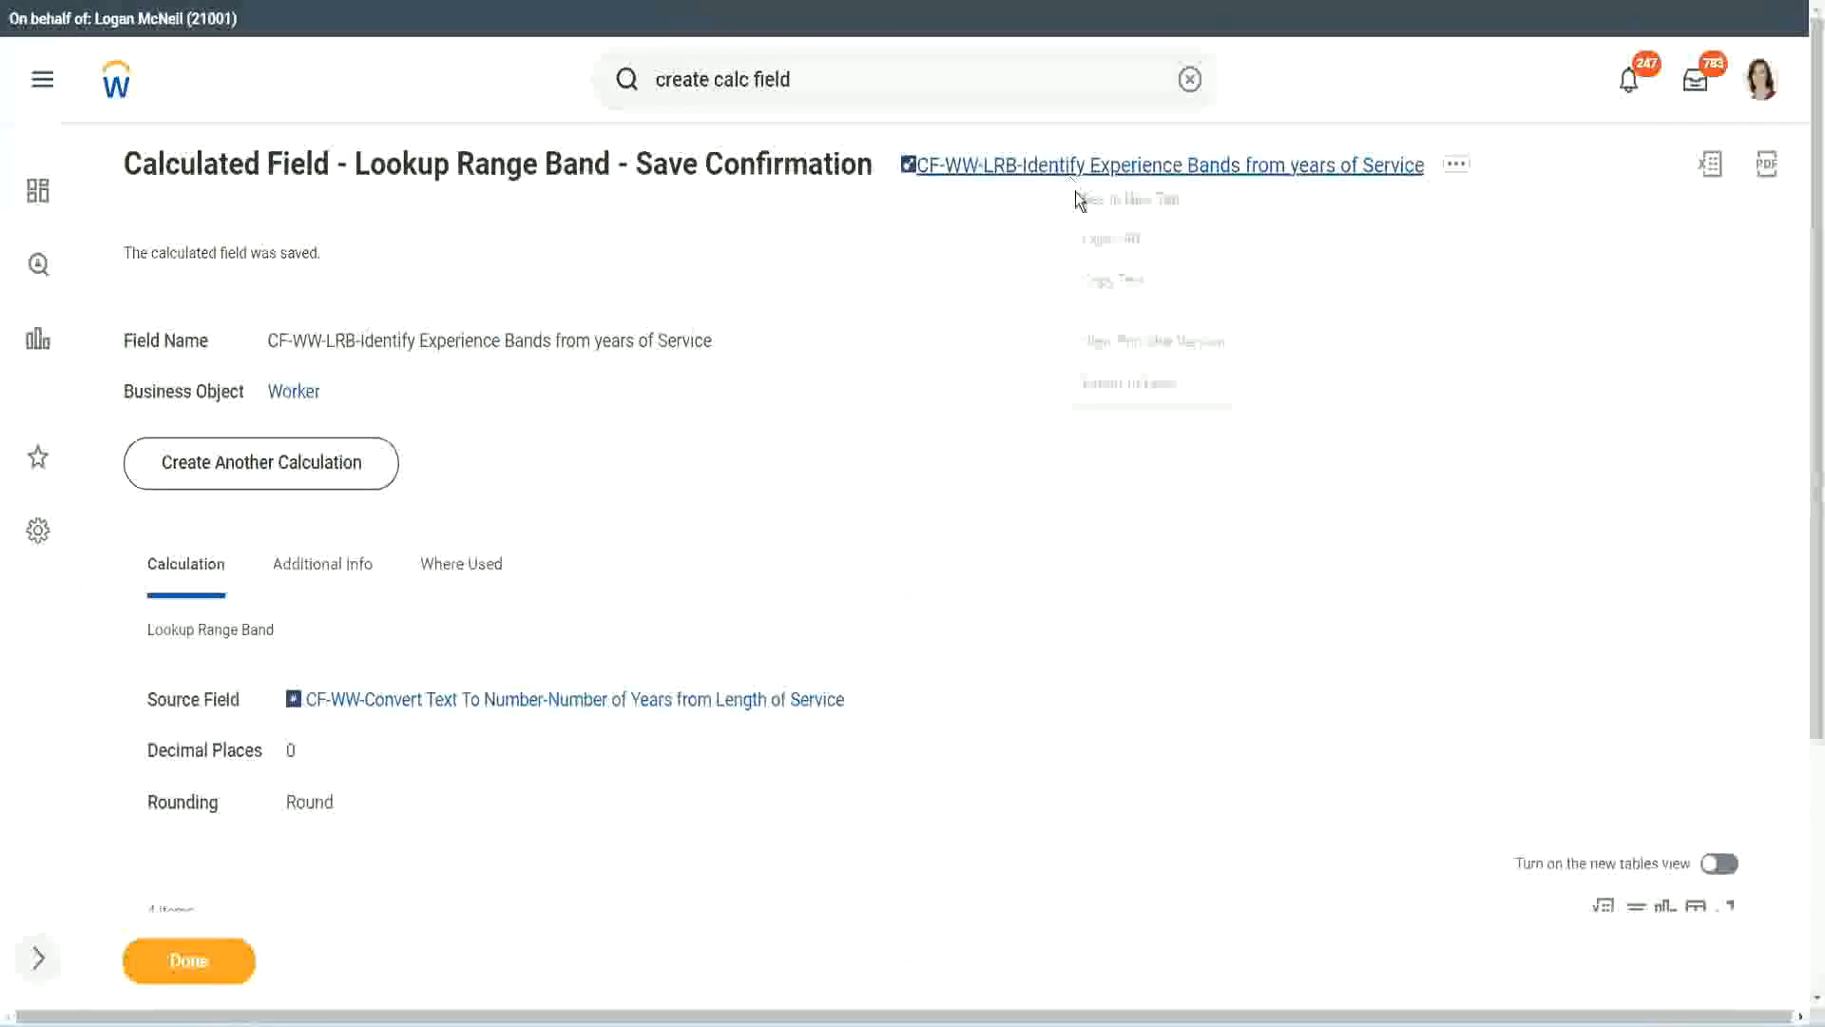
pyautogui.click(1130, 287)
pyautogui.click(179, 973)
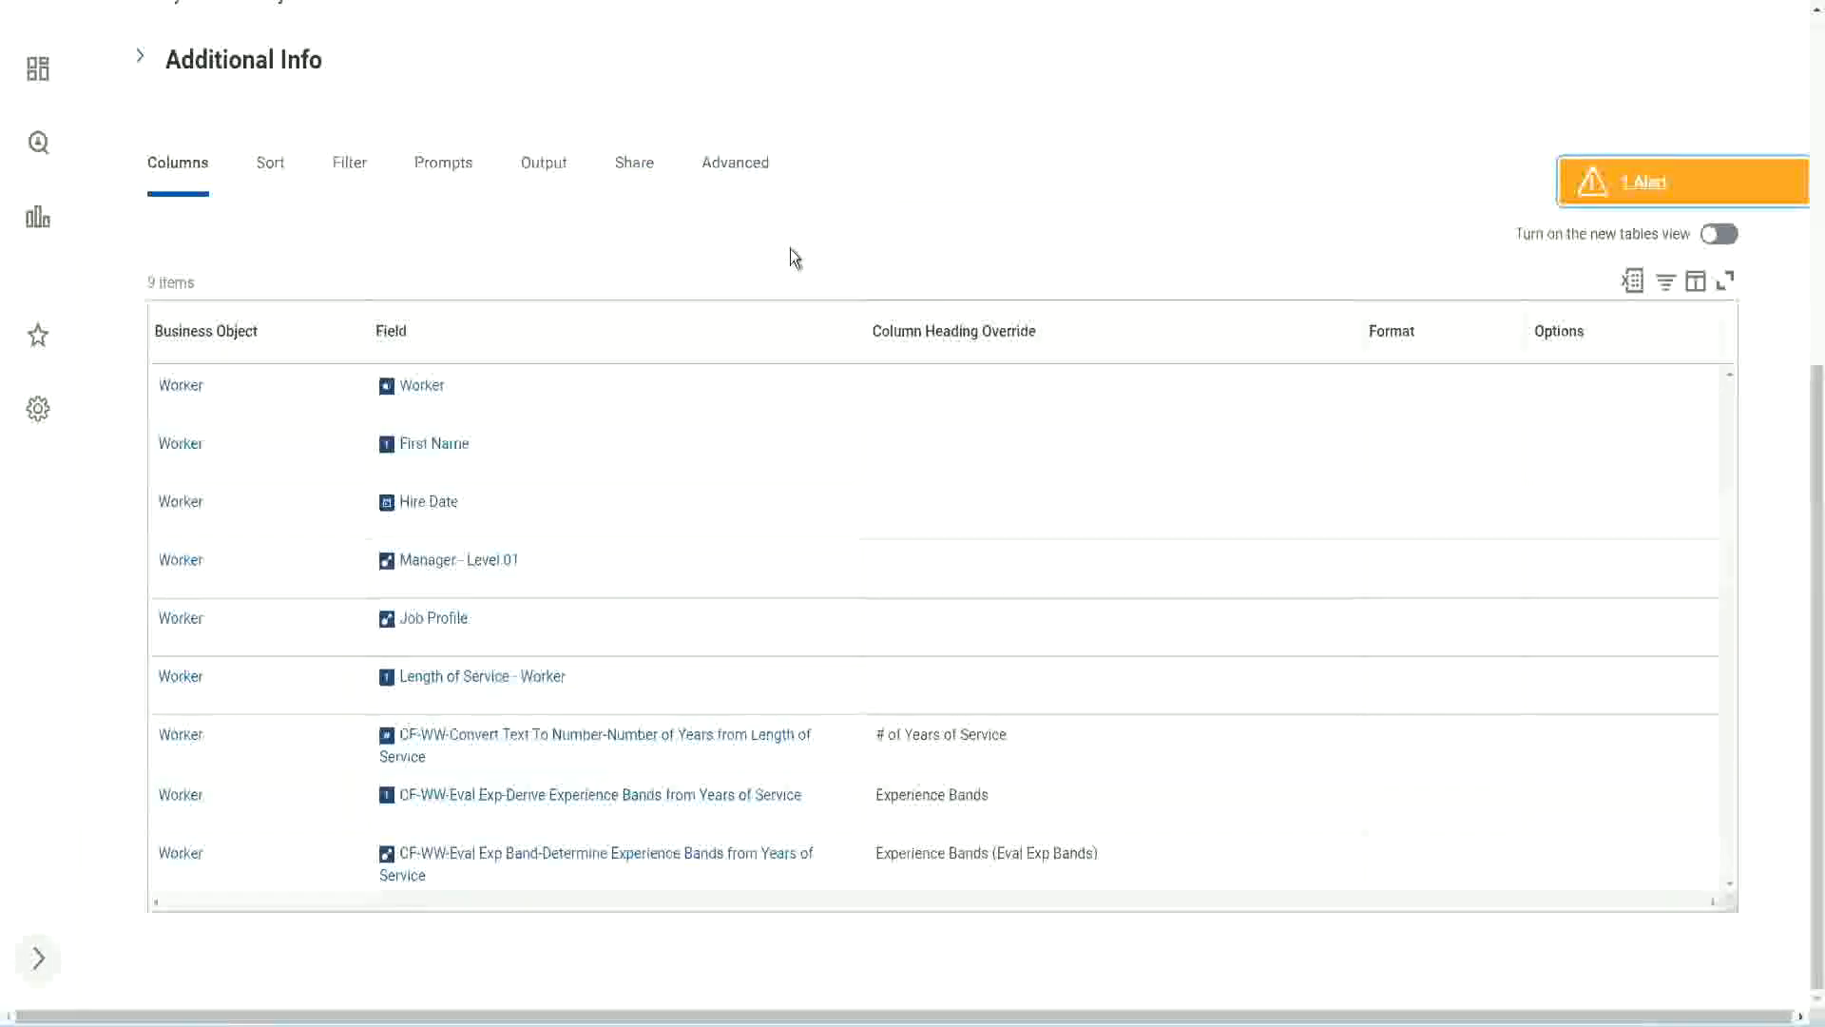
# Open the custom report WW Employee Details for editing
pyautogui.scroll(5, 794, 253)
pyautogui.click(628, 205)
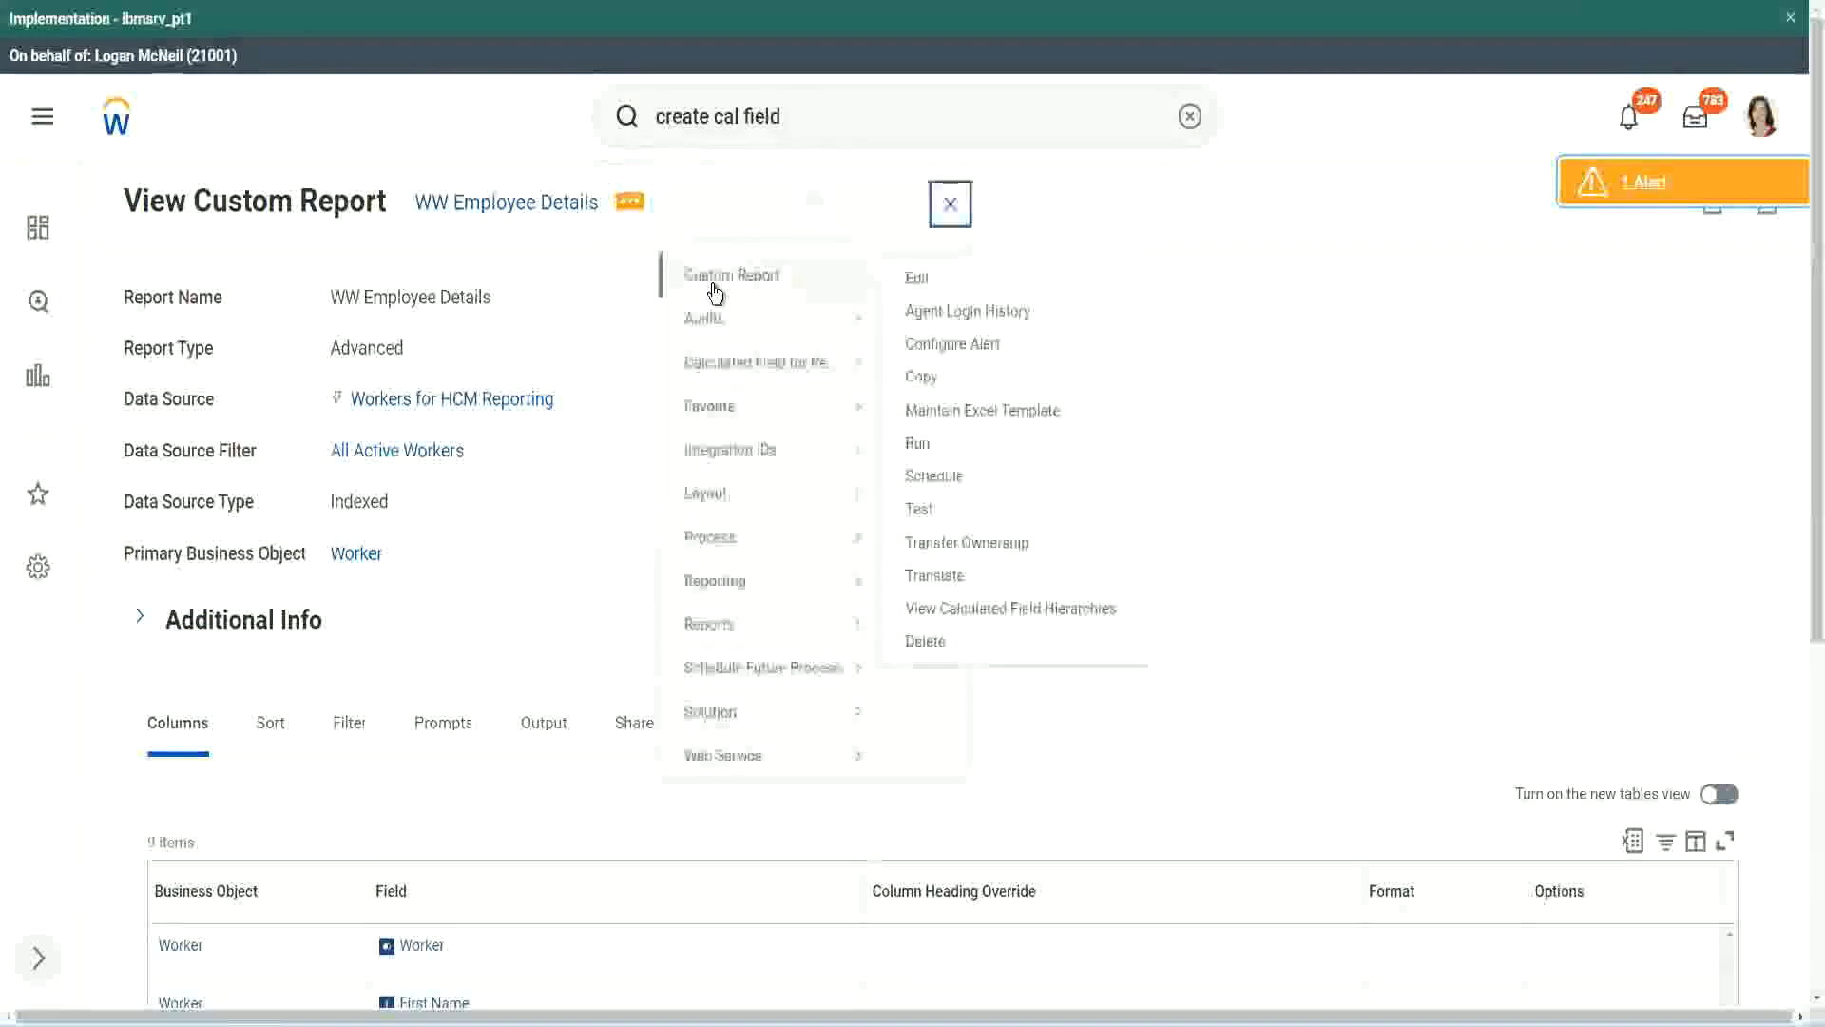
pyautogui.click(922, 281)
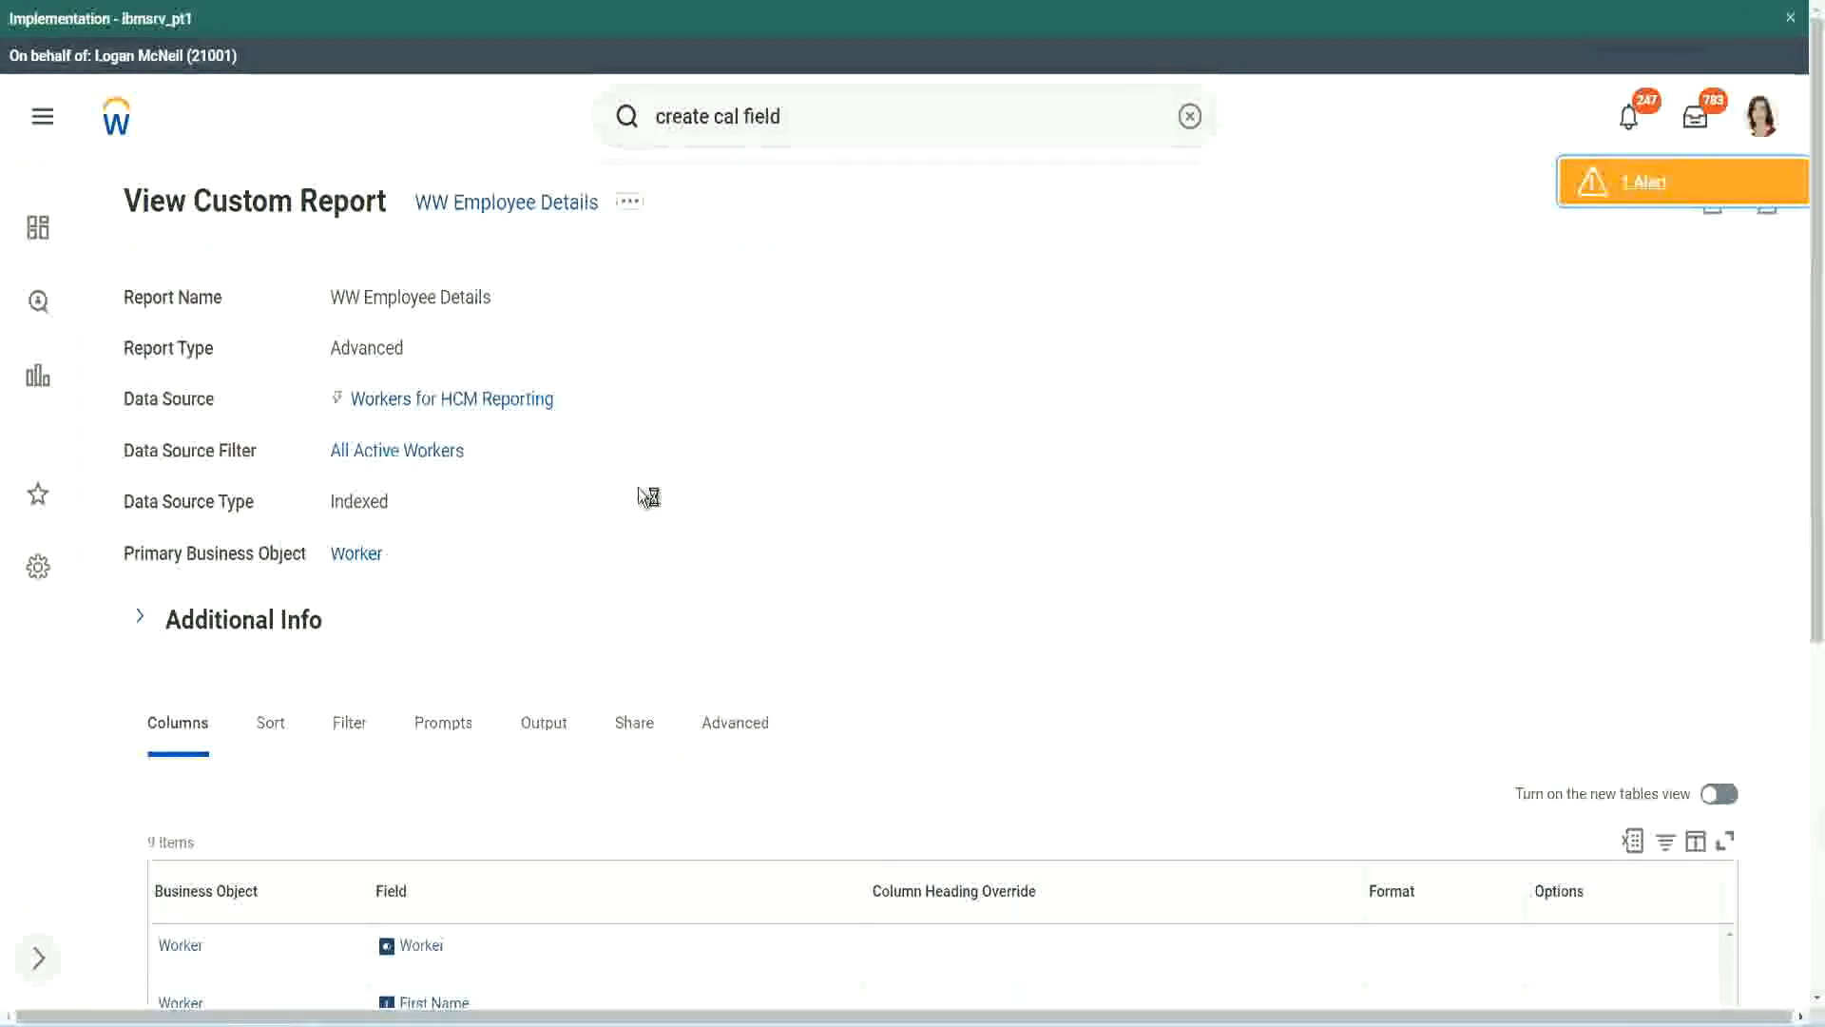
pyautogui.scroll(-5, 694, 494)
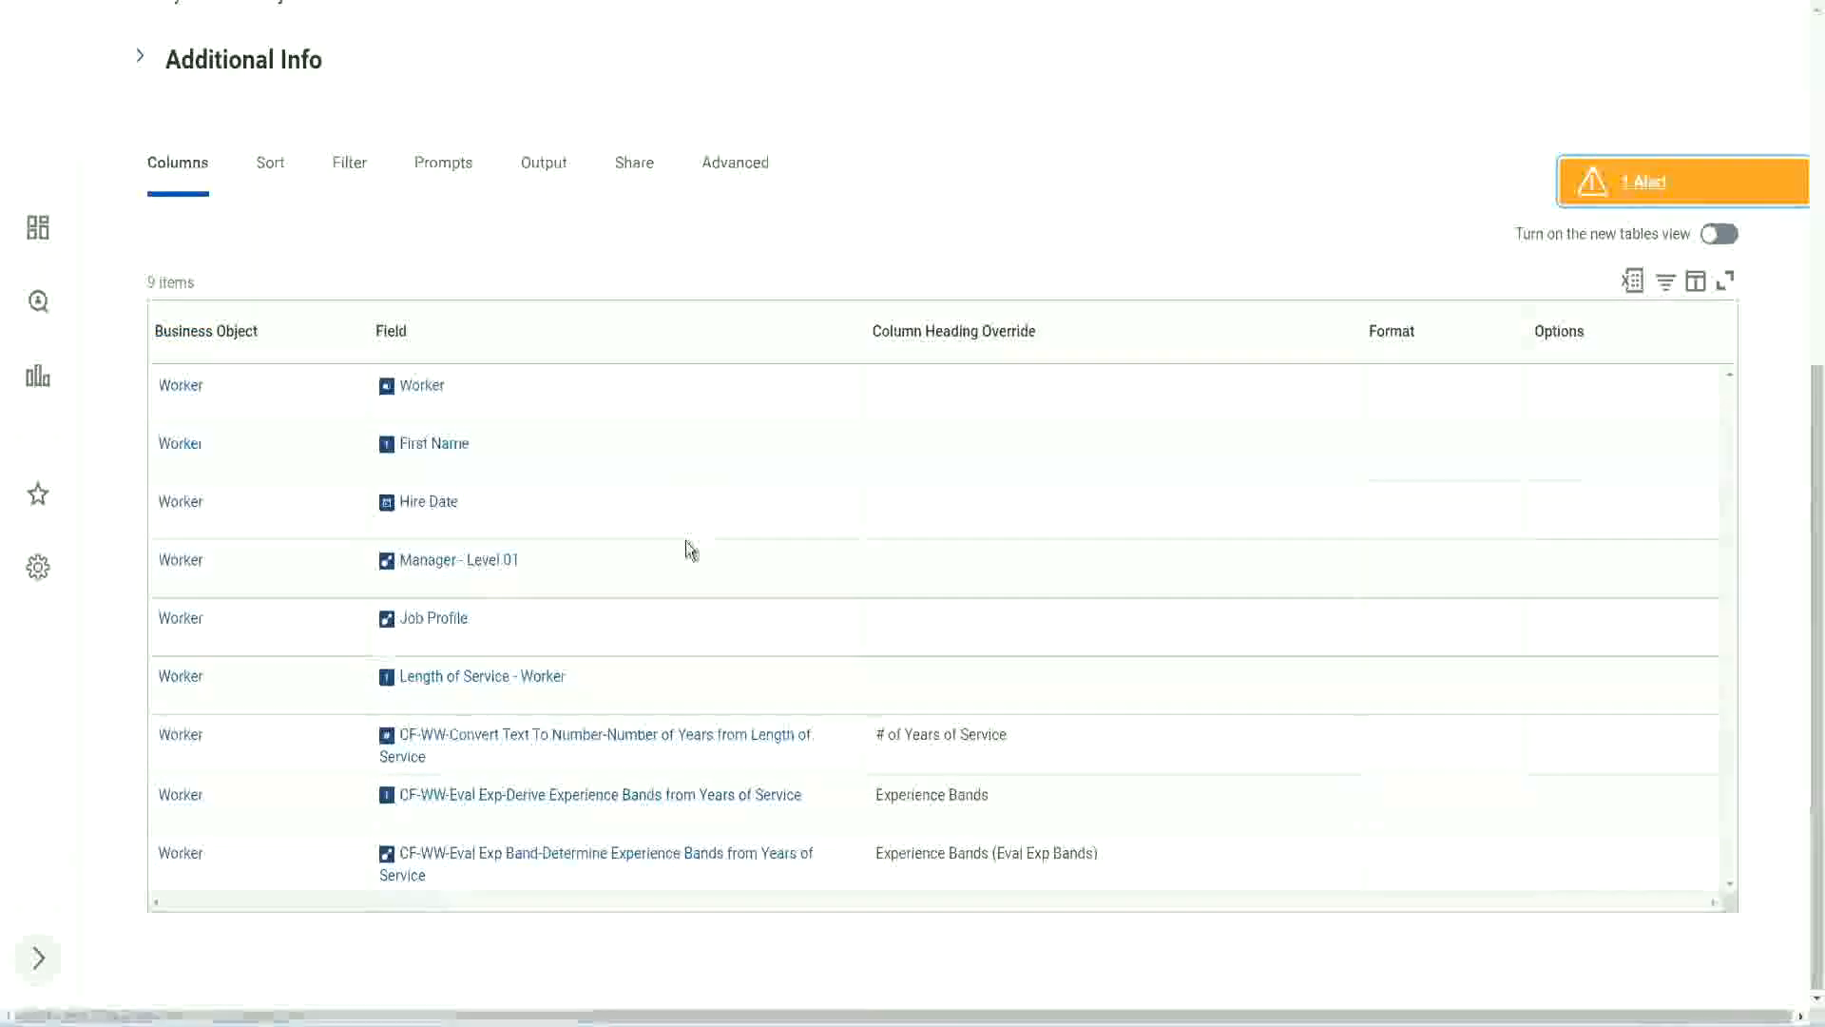
# Add a Worker row at the end of the report columns with the field CF-WW-LRB-Identify Experience Bands from years of Service
pyautogui.scroll(-5, 685, 530)
pyautogui.scroll(-3, 687, 532)
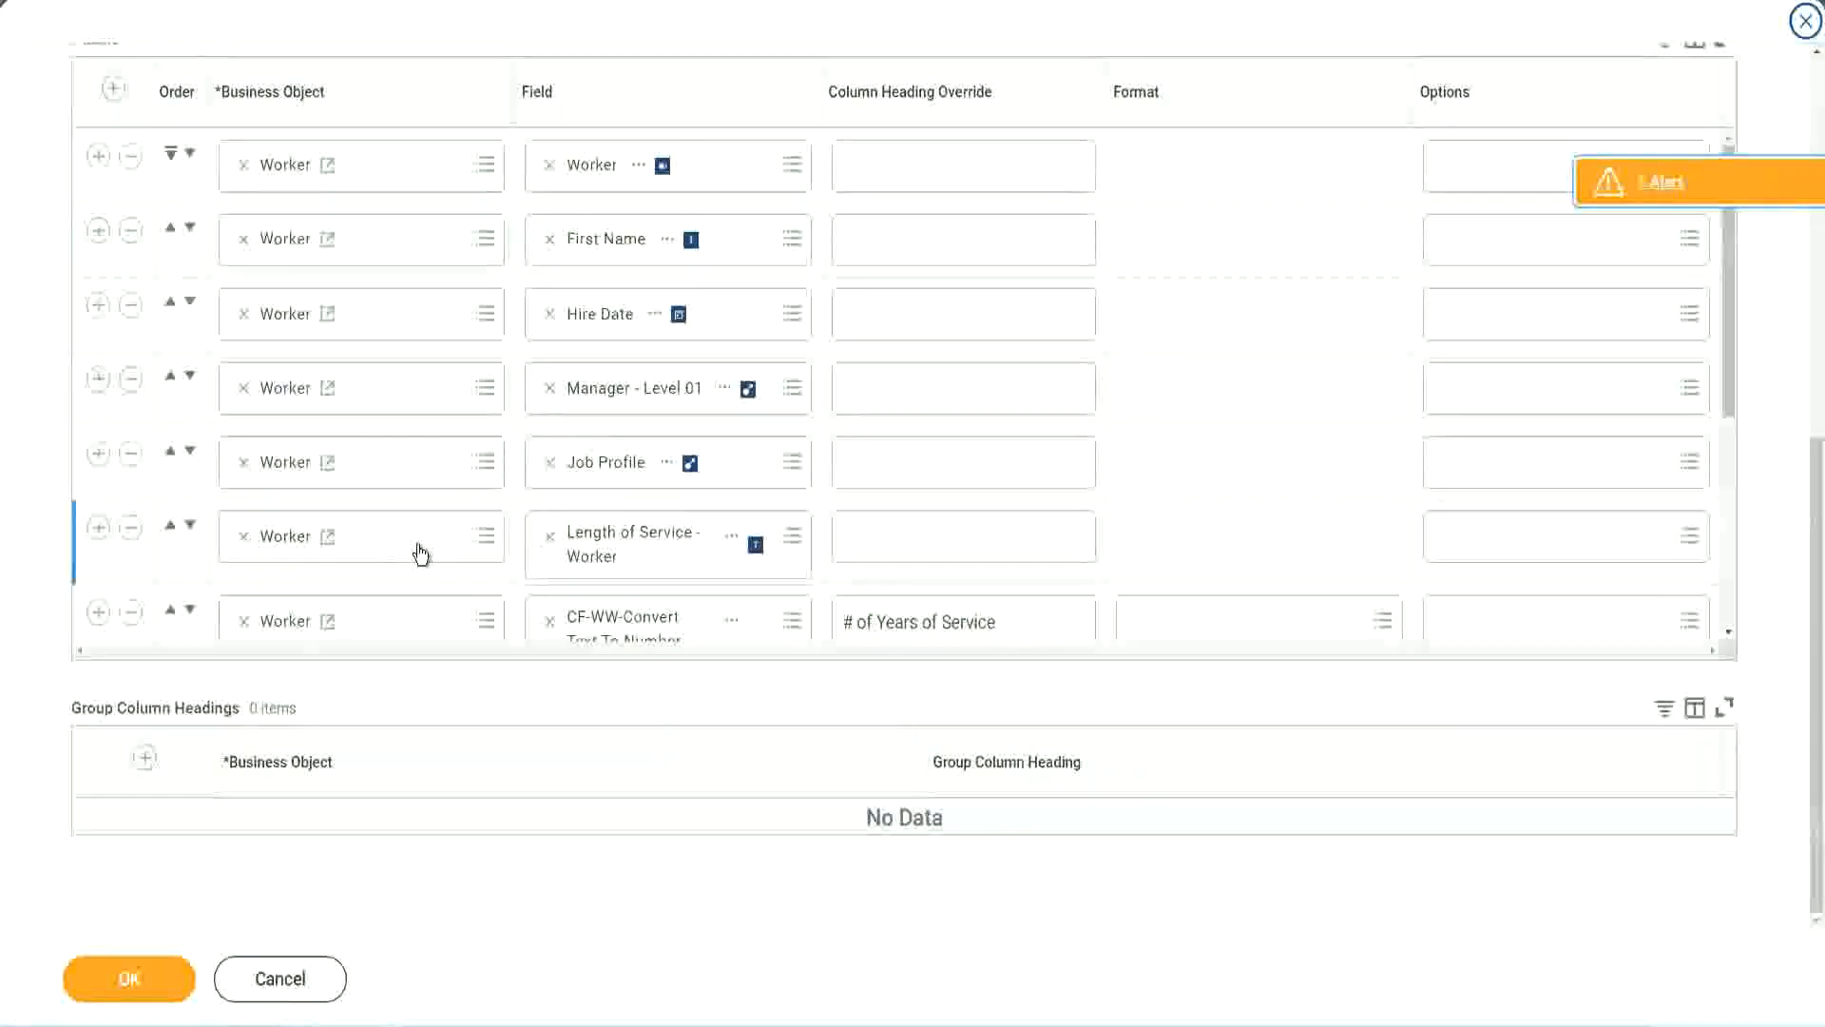
pyautogui.scroll(-4, 419, 549)
pyautogui.click(98, 510)
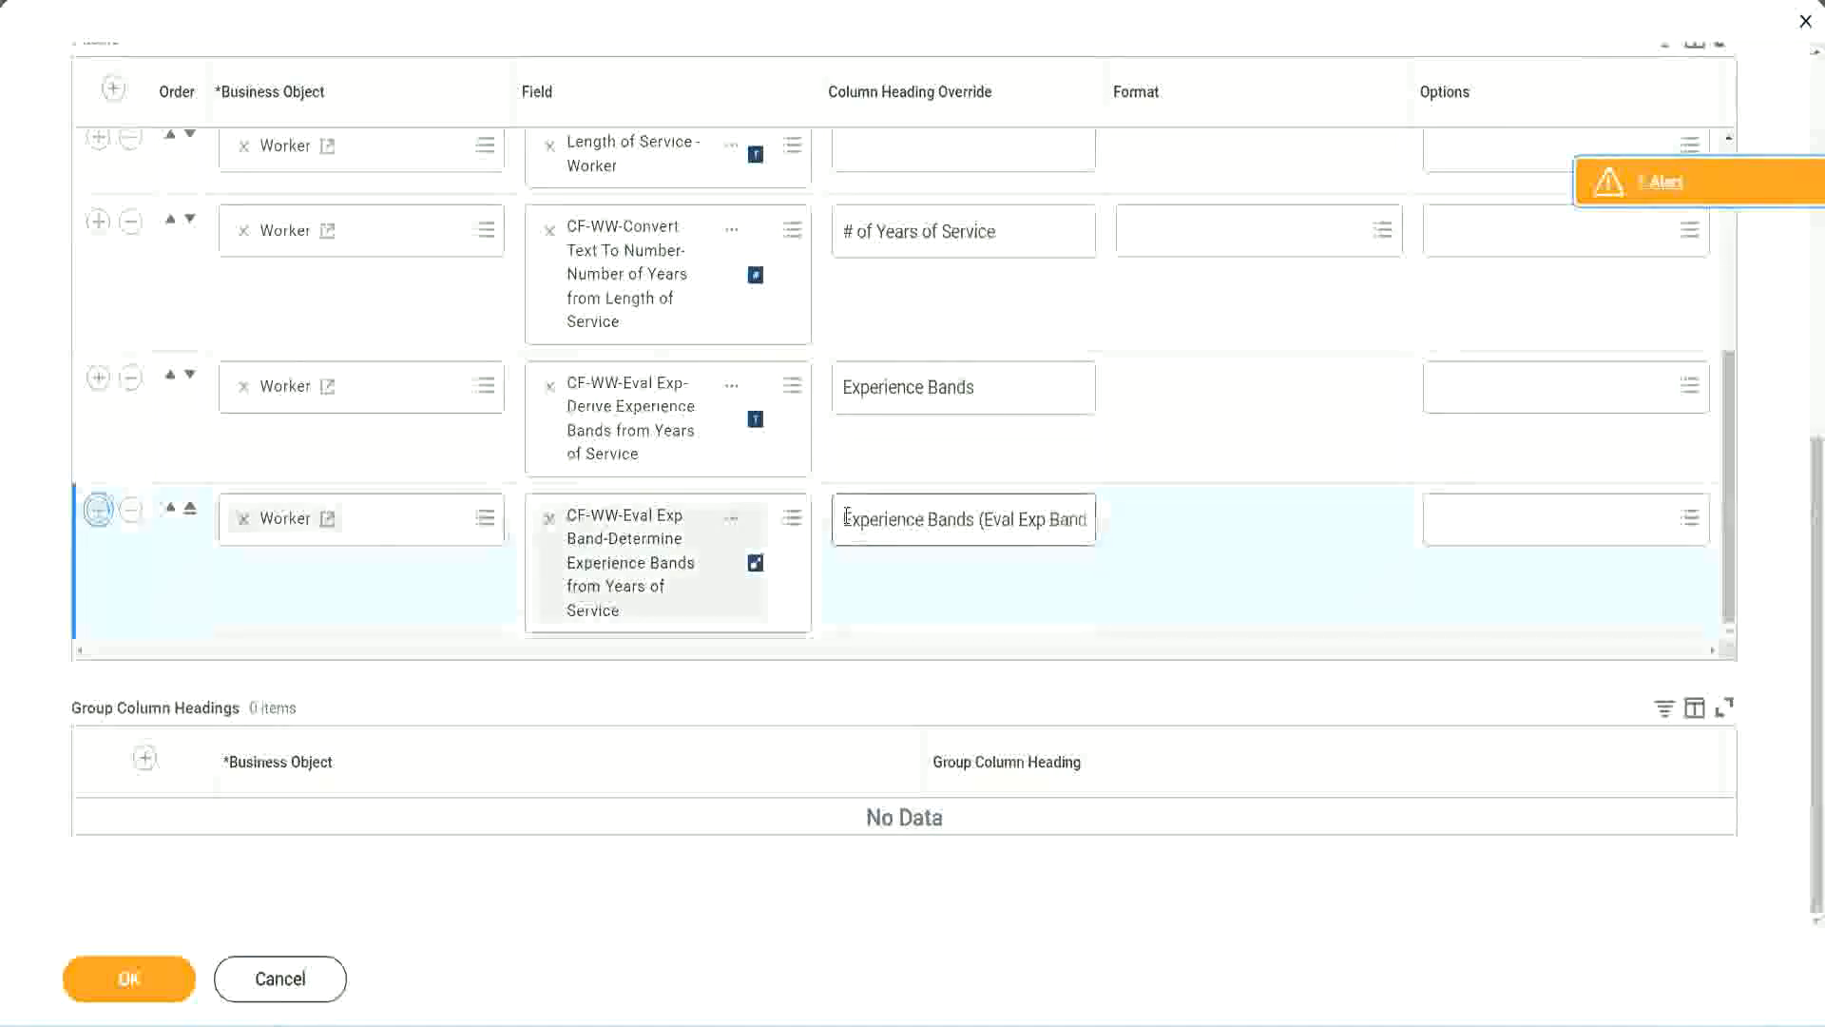
pyautogui.click(620, 605)
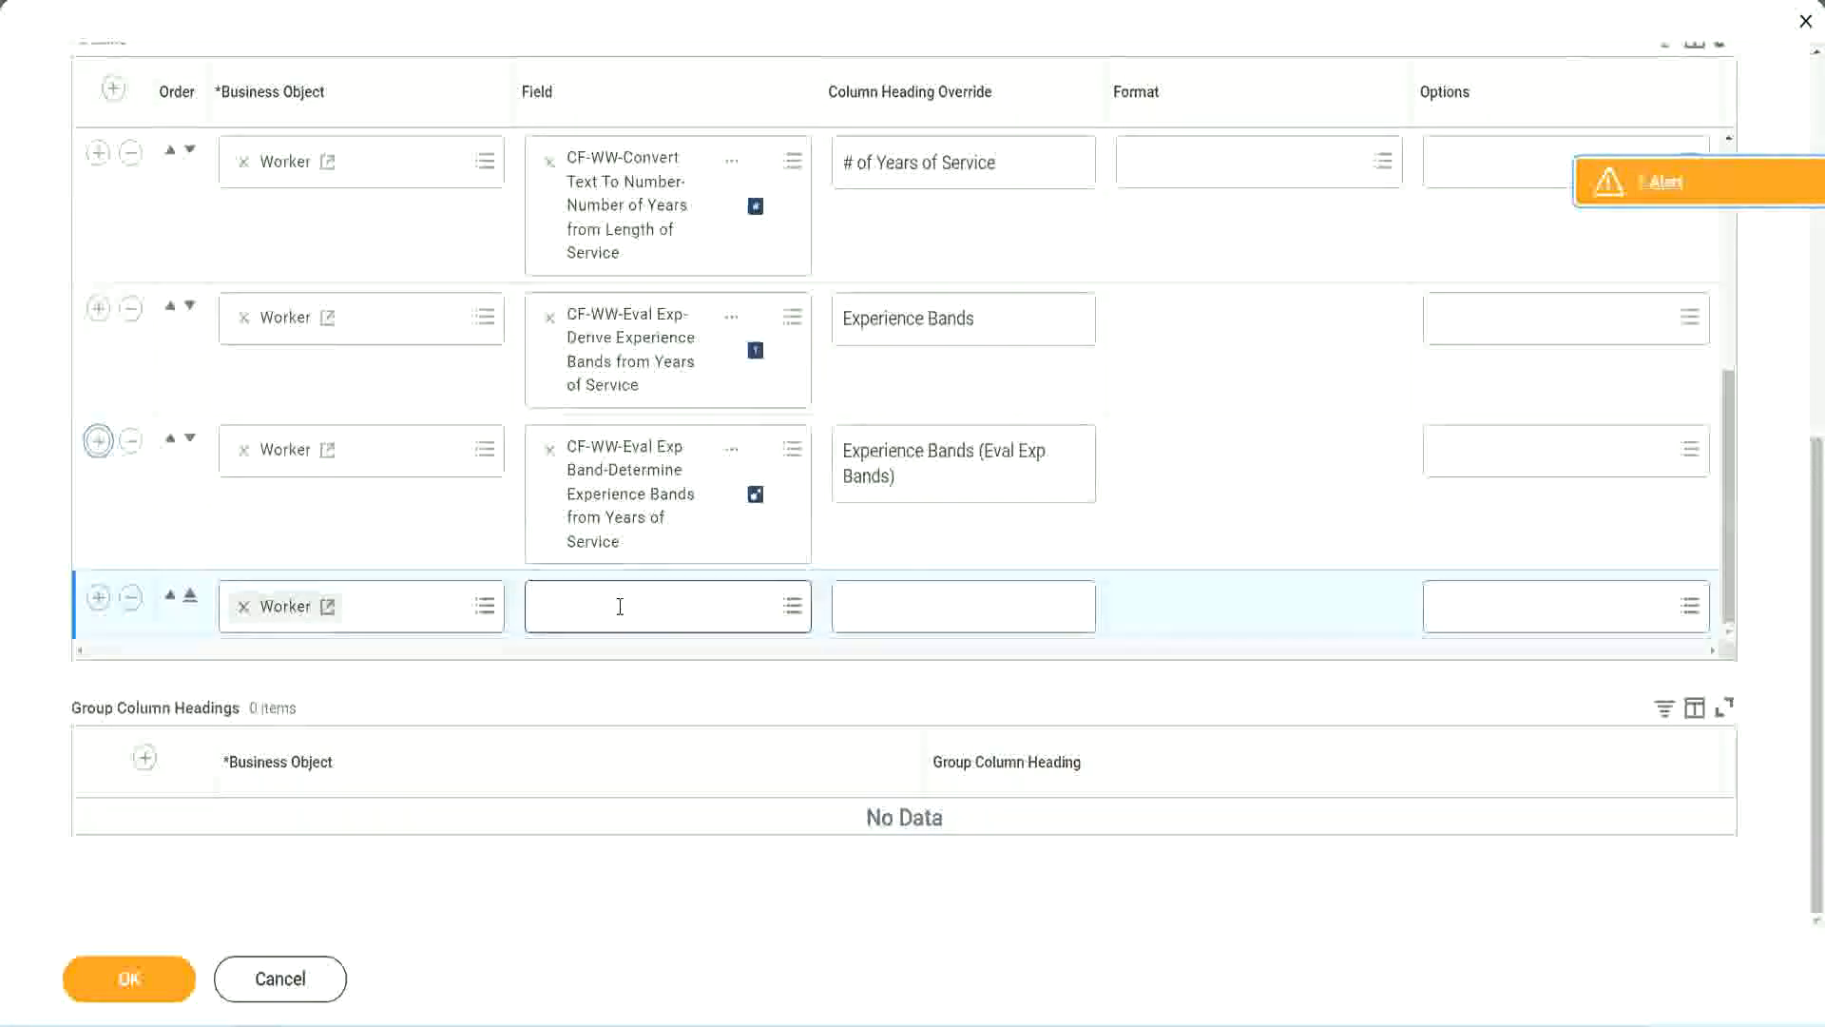
pyautogui.hotkey('ctrl', 'v')
pyautogui.press('Return')
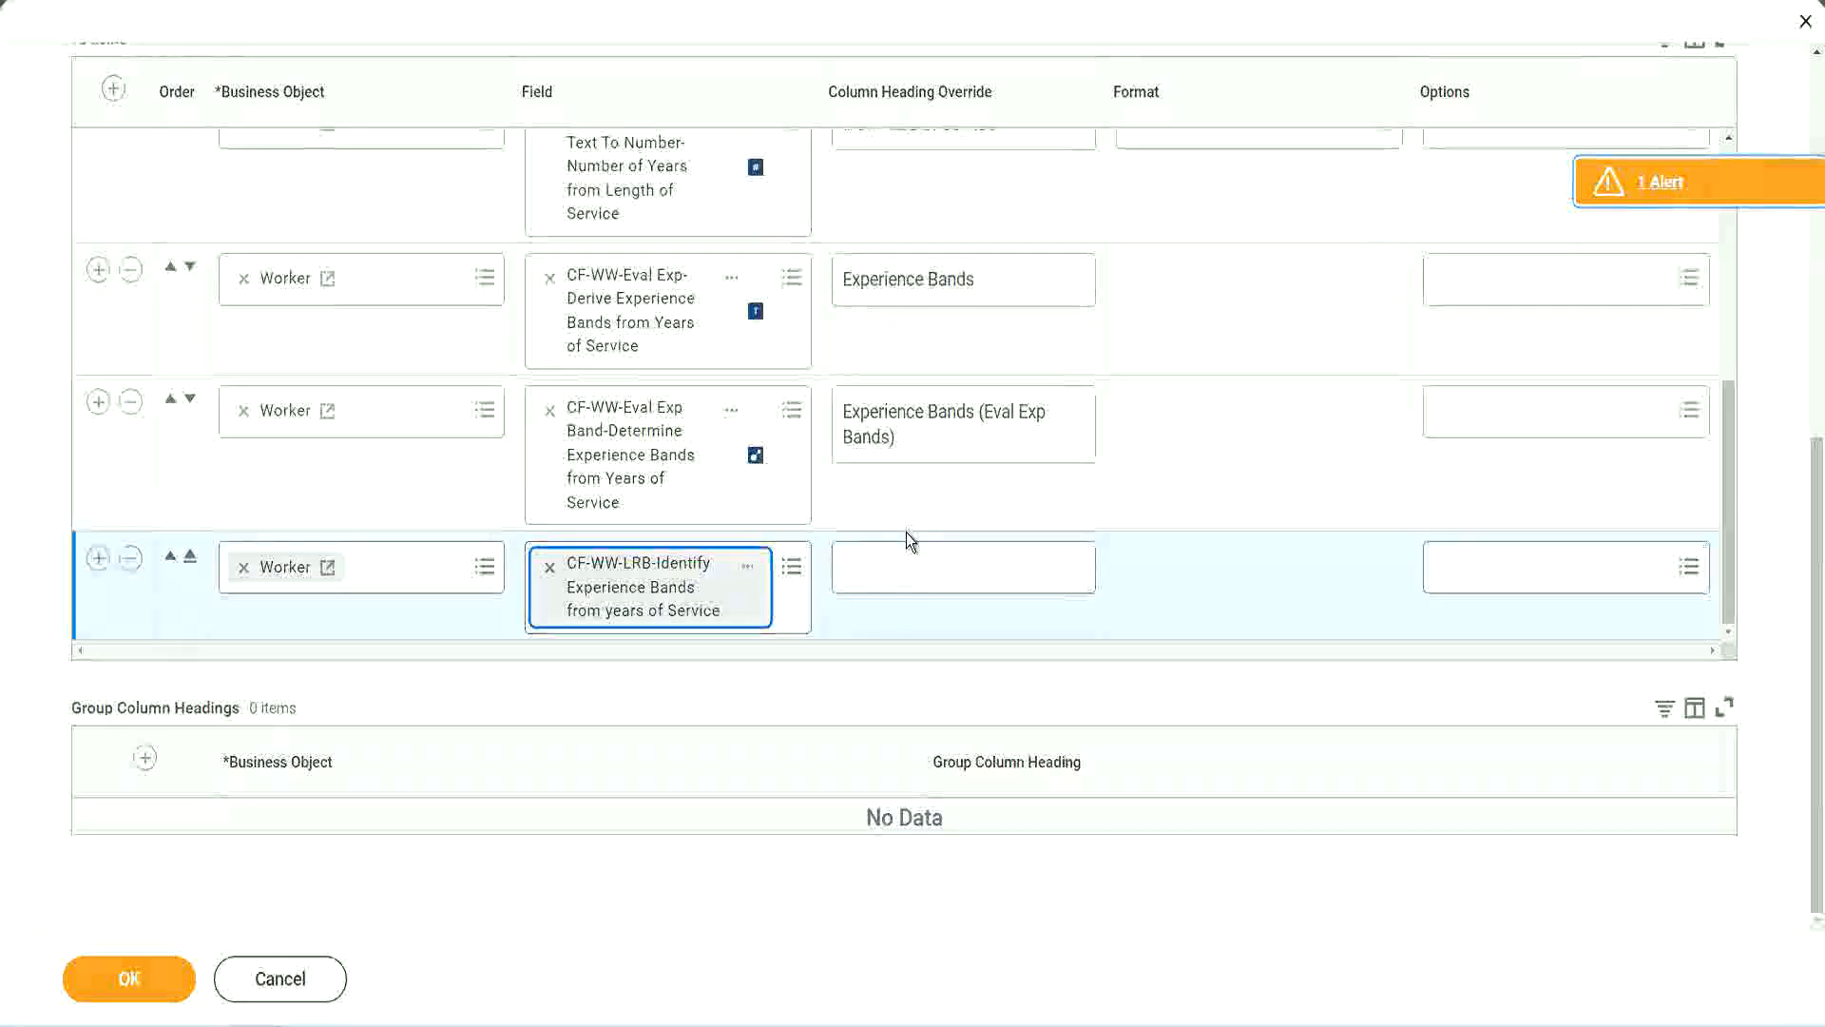
# Set the column heading override of the CF-WW-LRB-Identify Experience Bands from years of Service row to Experience Bands (LRB)
pyautogui.click(911, 556)
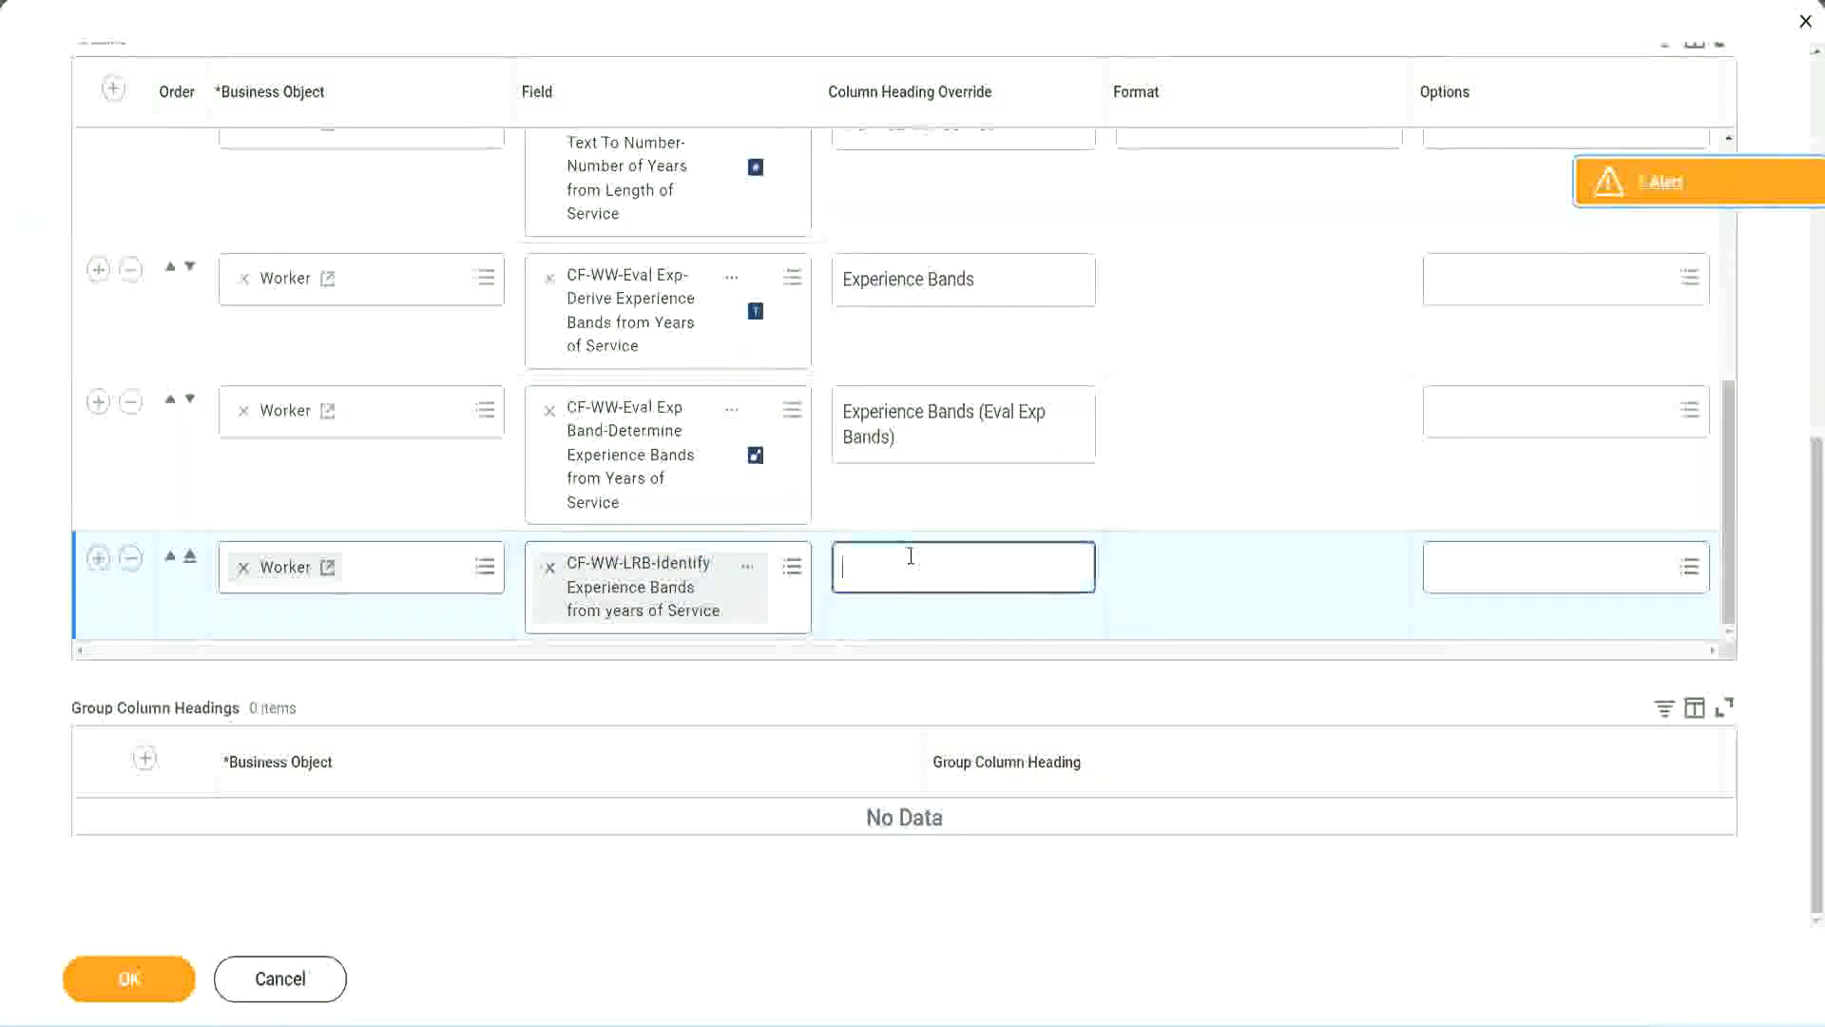
pyautogui.write('Ex')
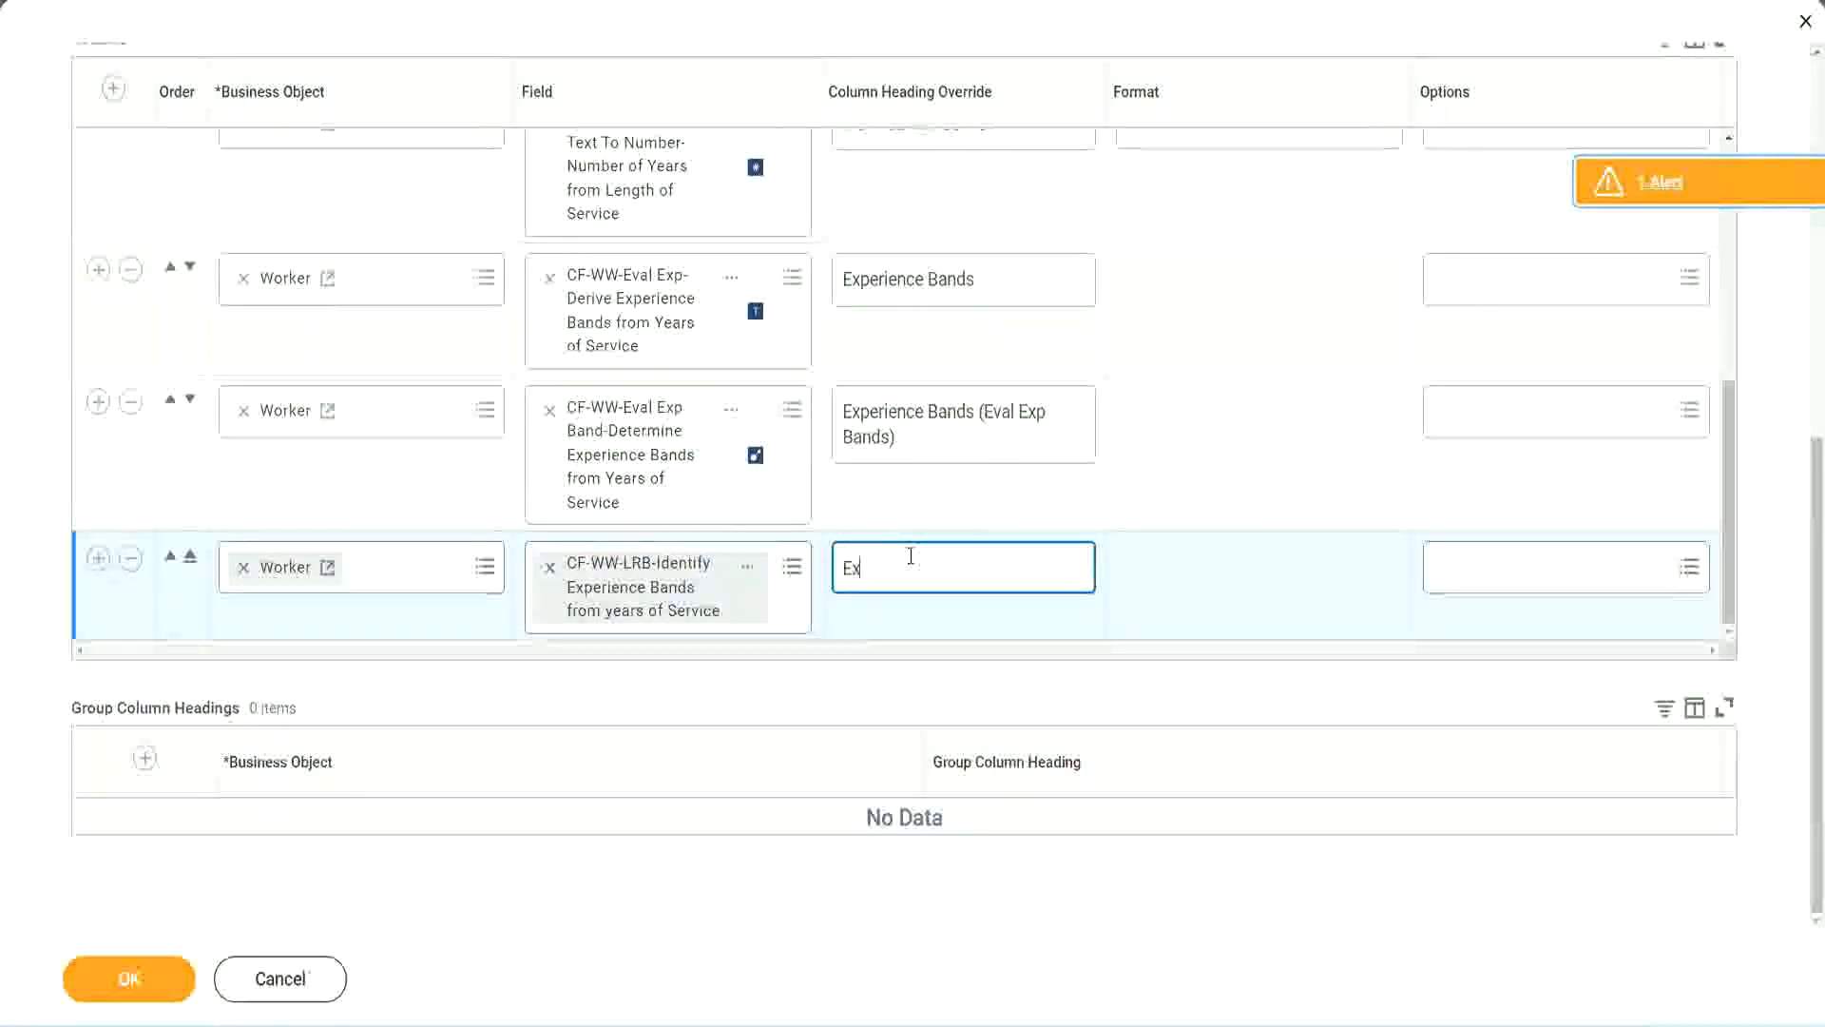
pyautogui.write('pernerice')
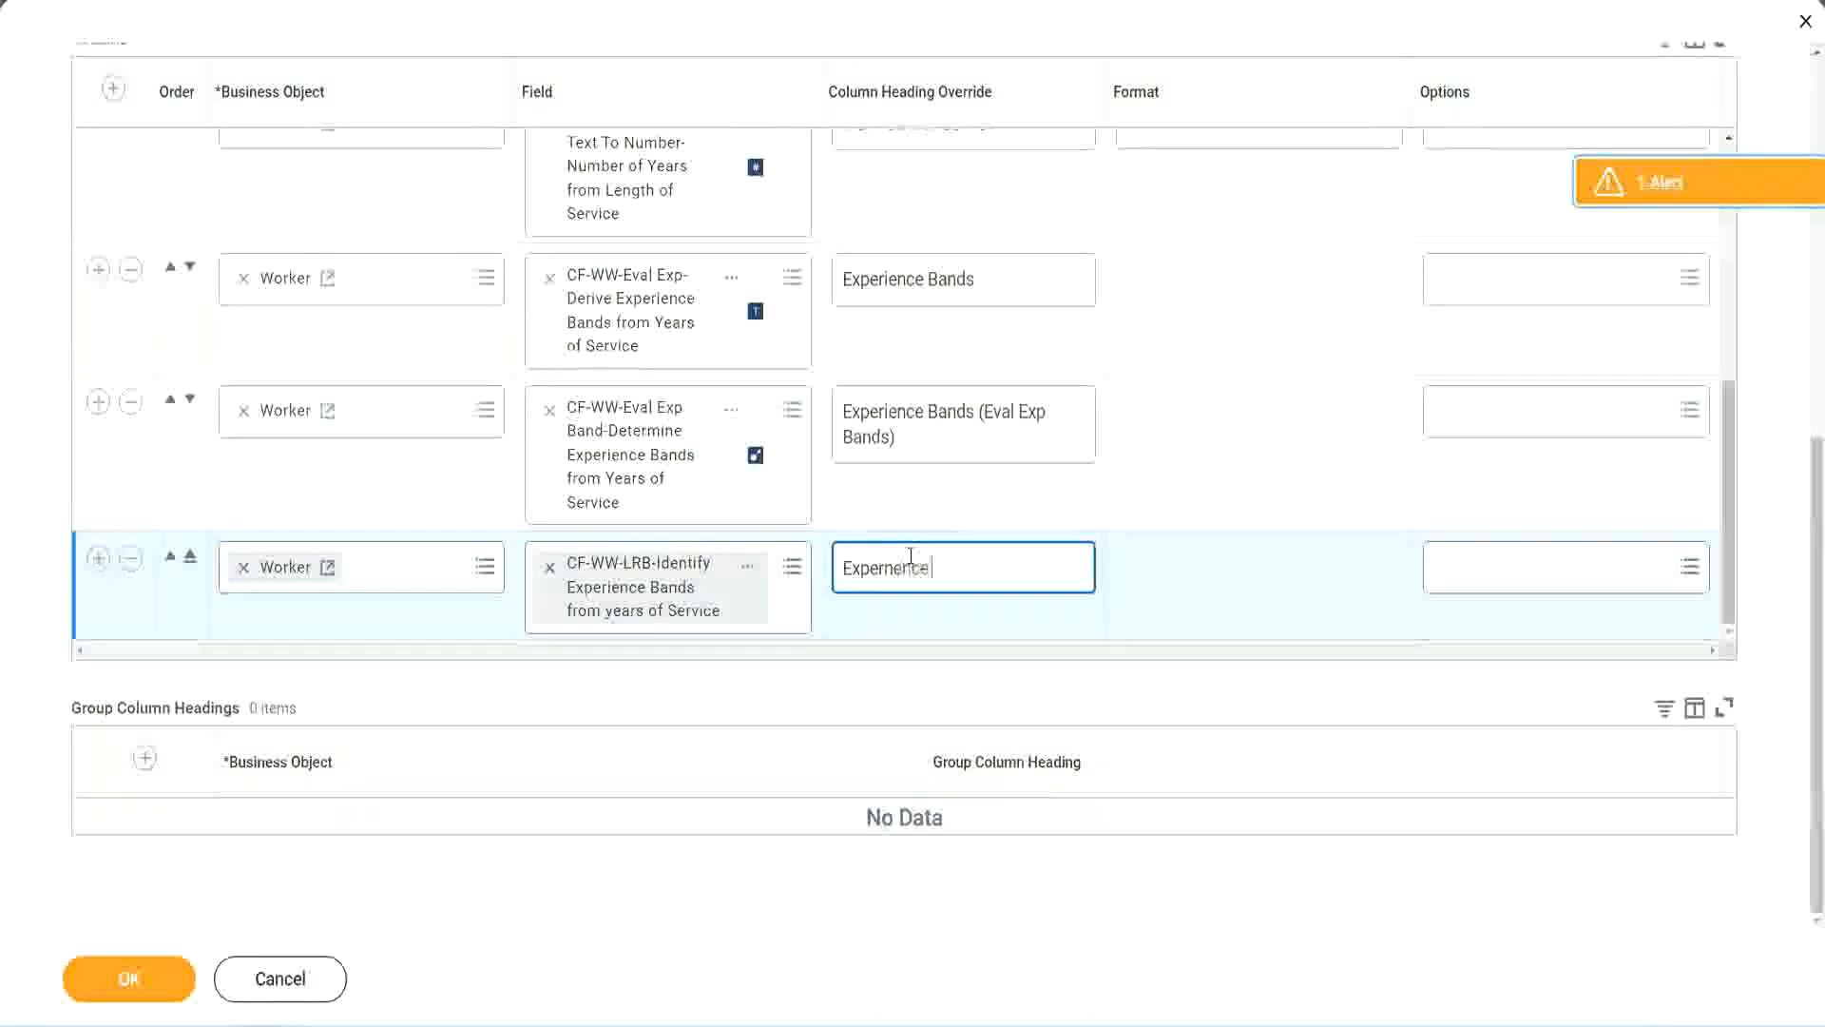
pyautogui.press('BackSpace')
pyautogui.press('BackSpace')
pyautogui.press('BackSpace')
pyautogui.press('BackSpace')
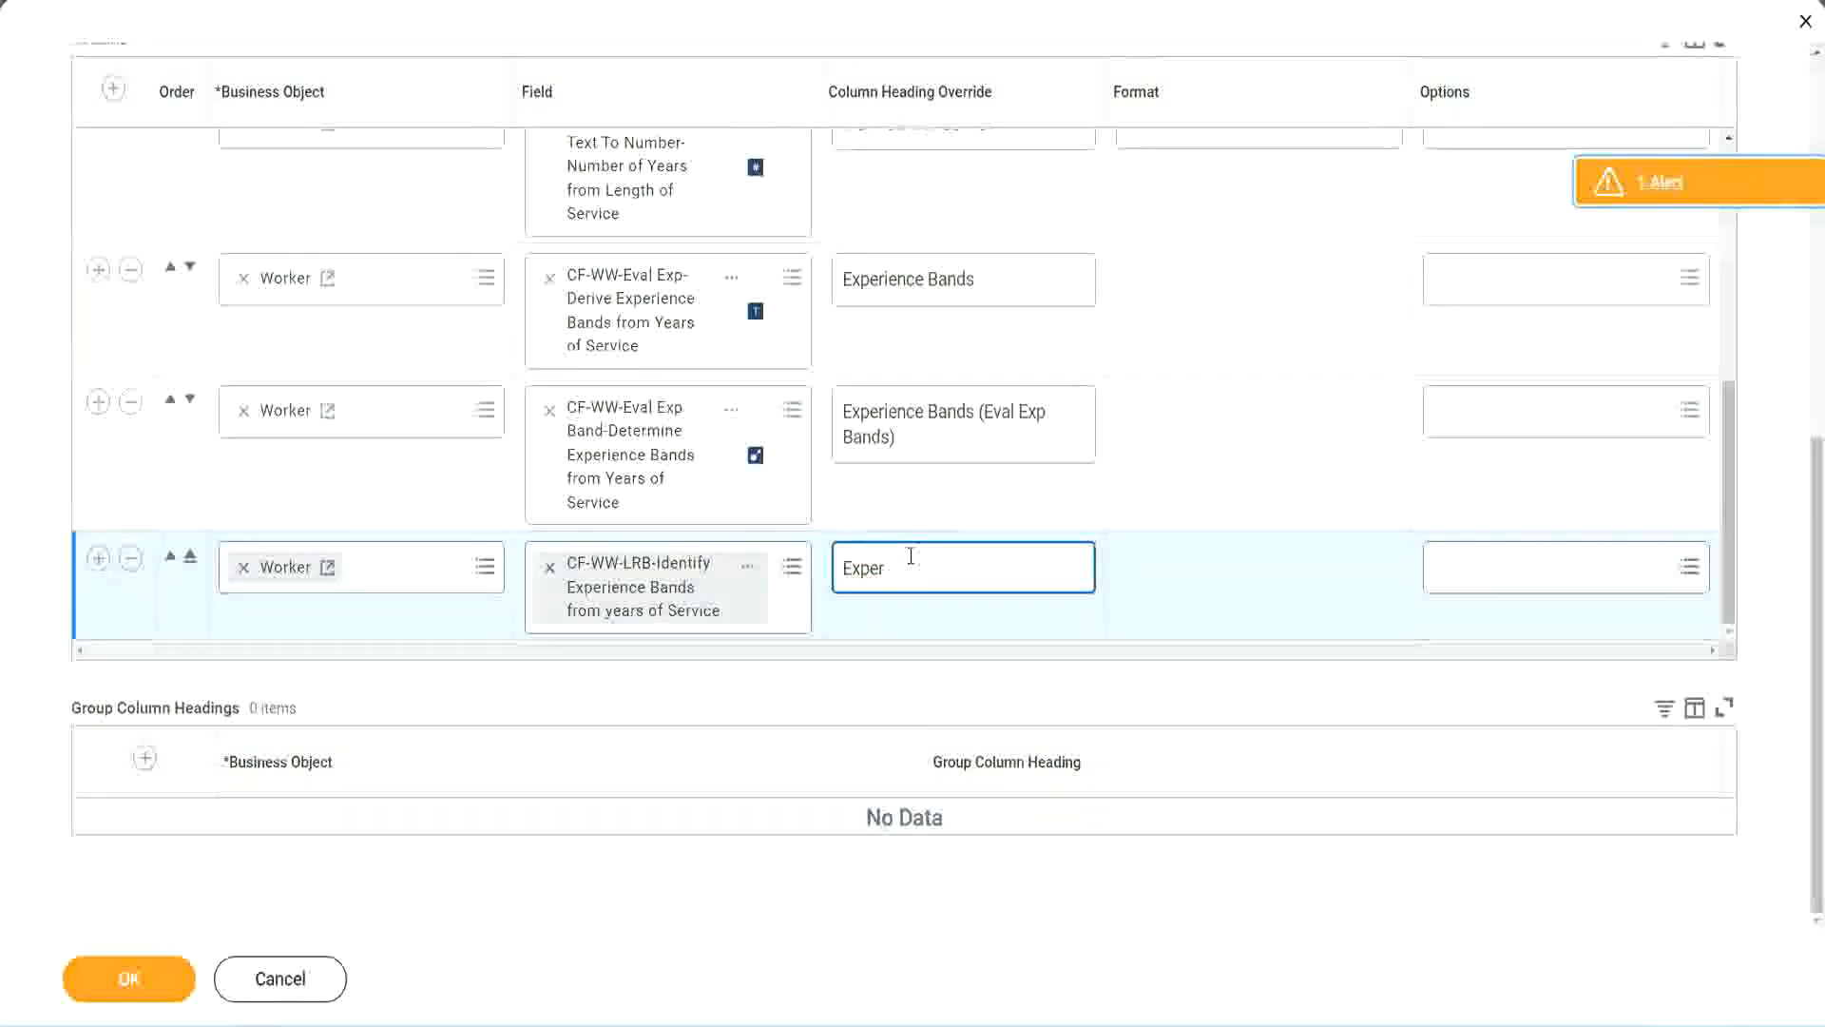
pyautogui.write('ience Bands')
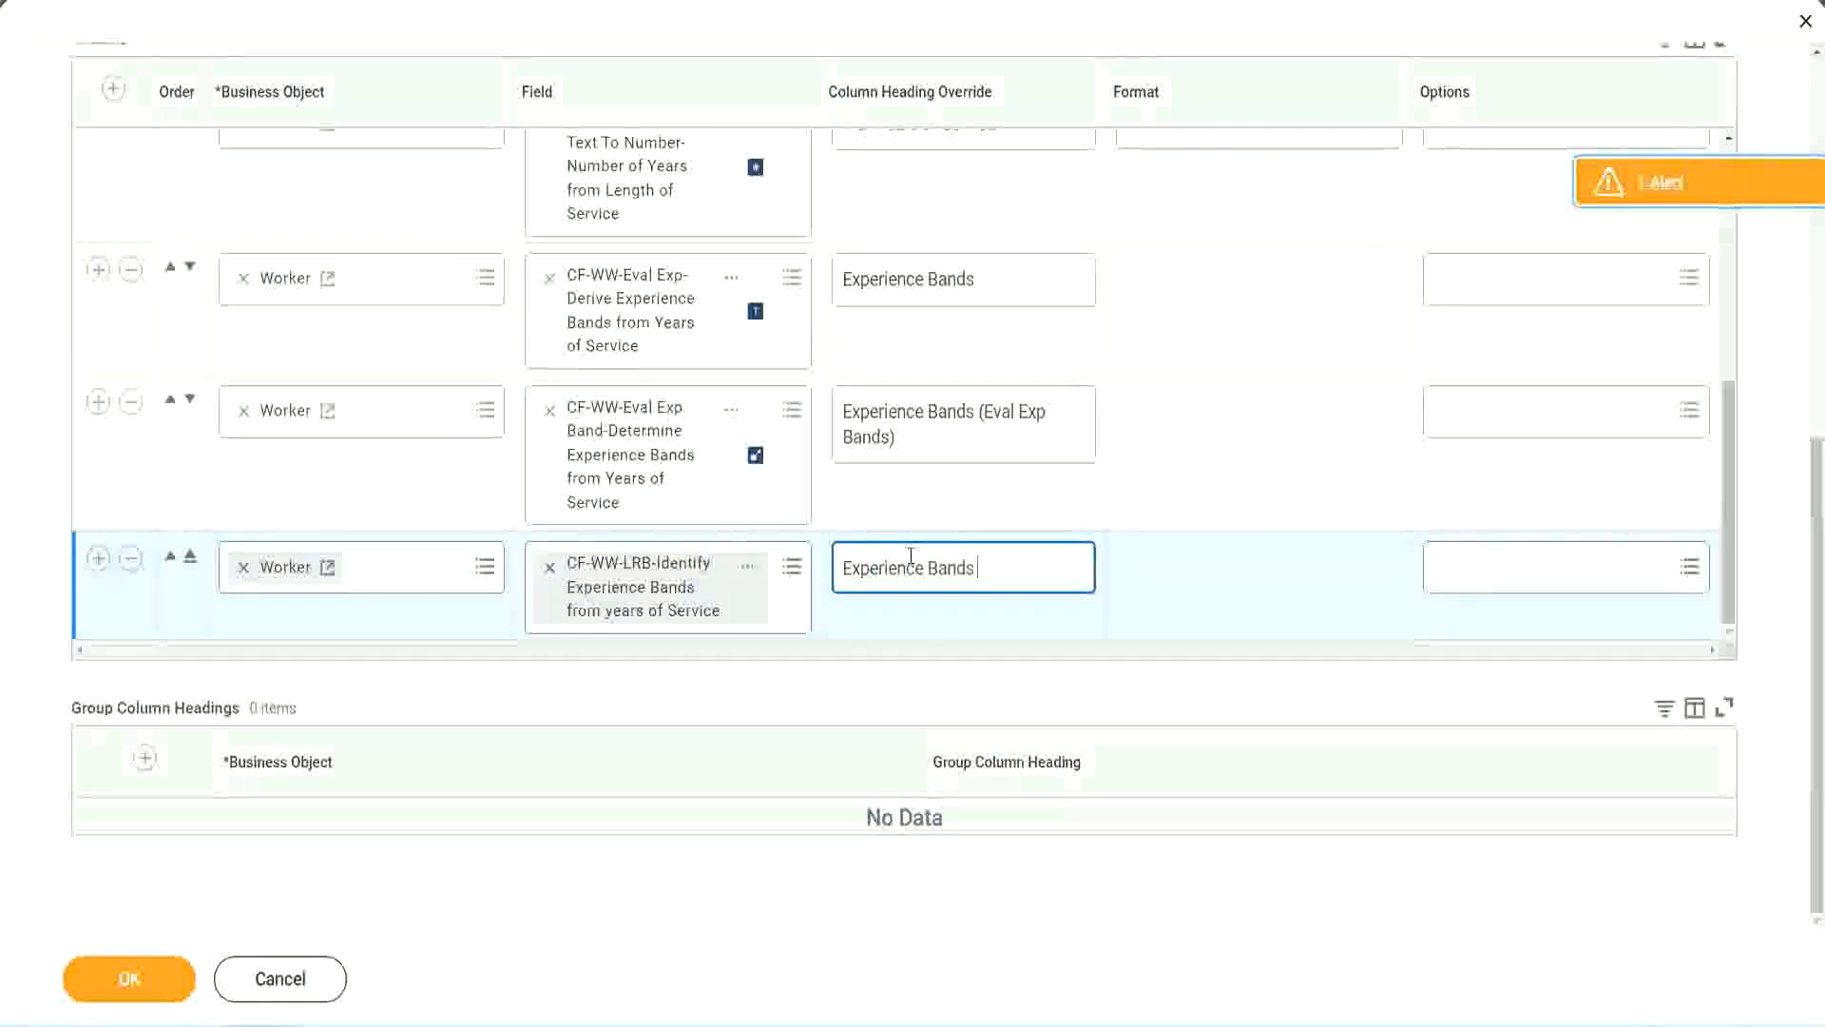
pyautogui.write(' (LRB)')
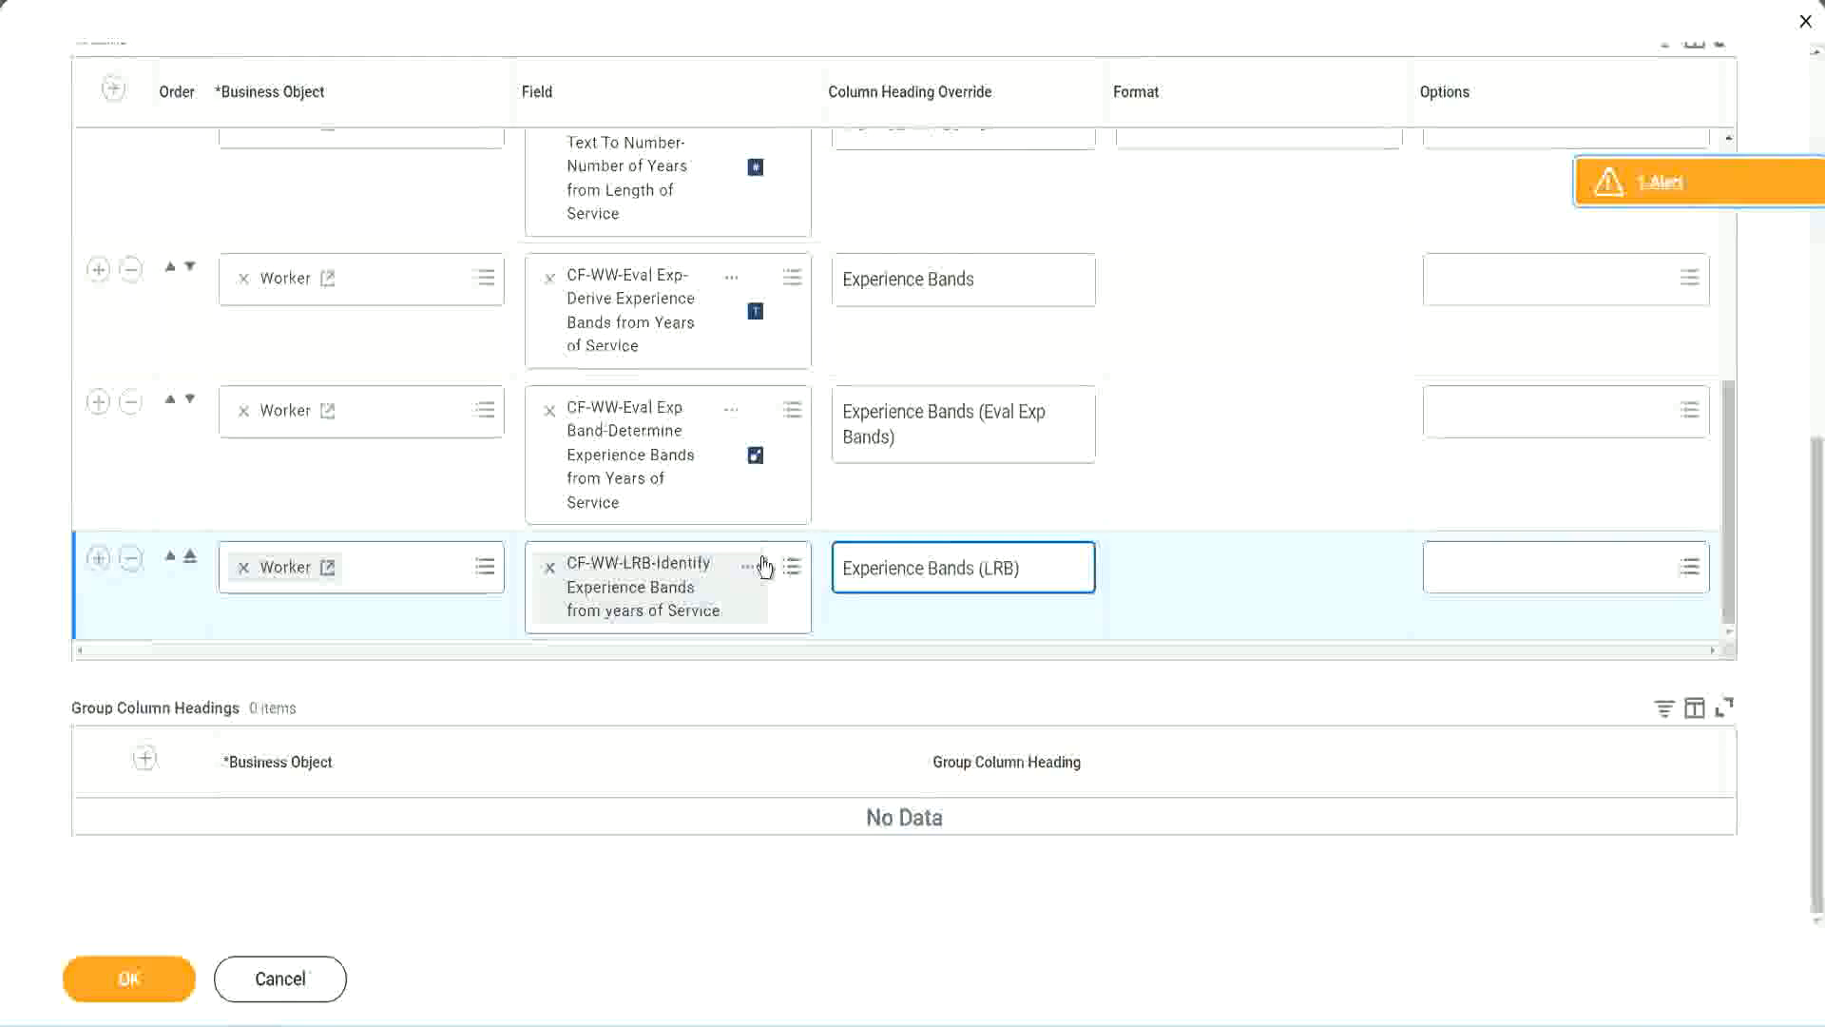
# Save the report definition and run WW Employee Details with the worker type prompts left blank
pyautogui.click(161, 998)
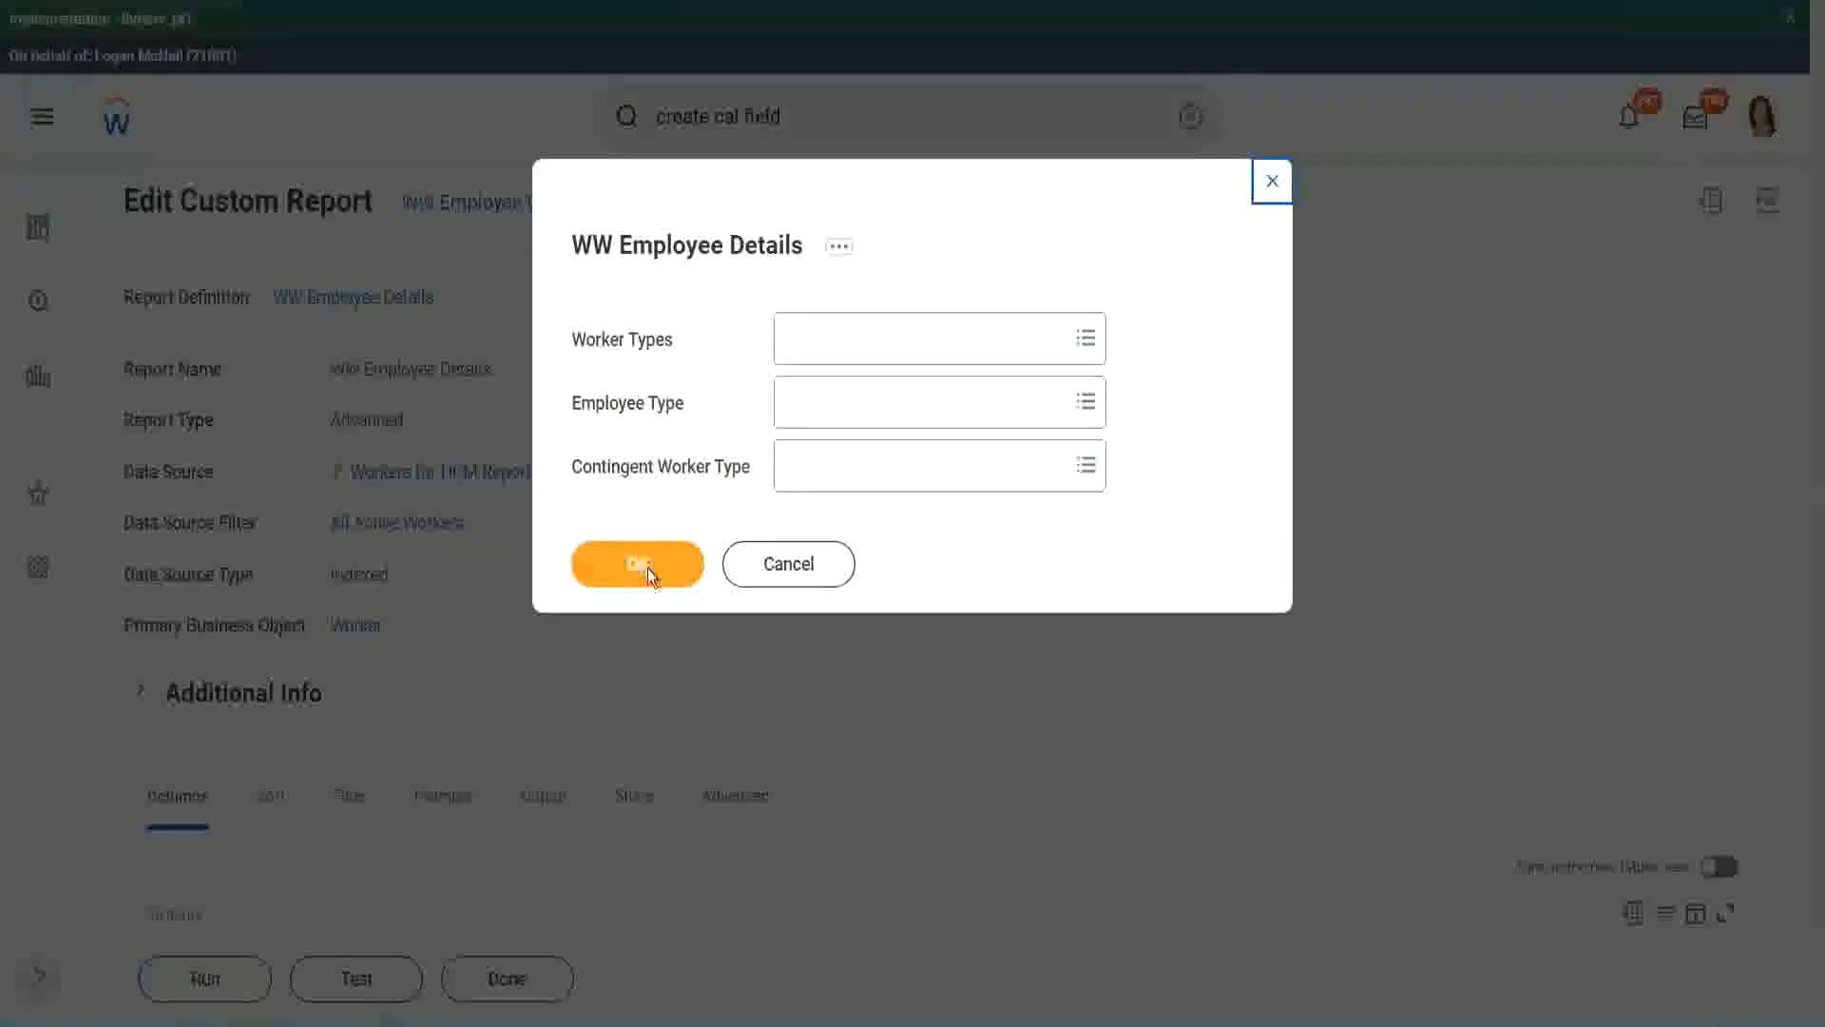
pyautogui.click(647, 569)
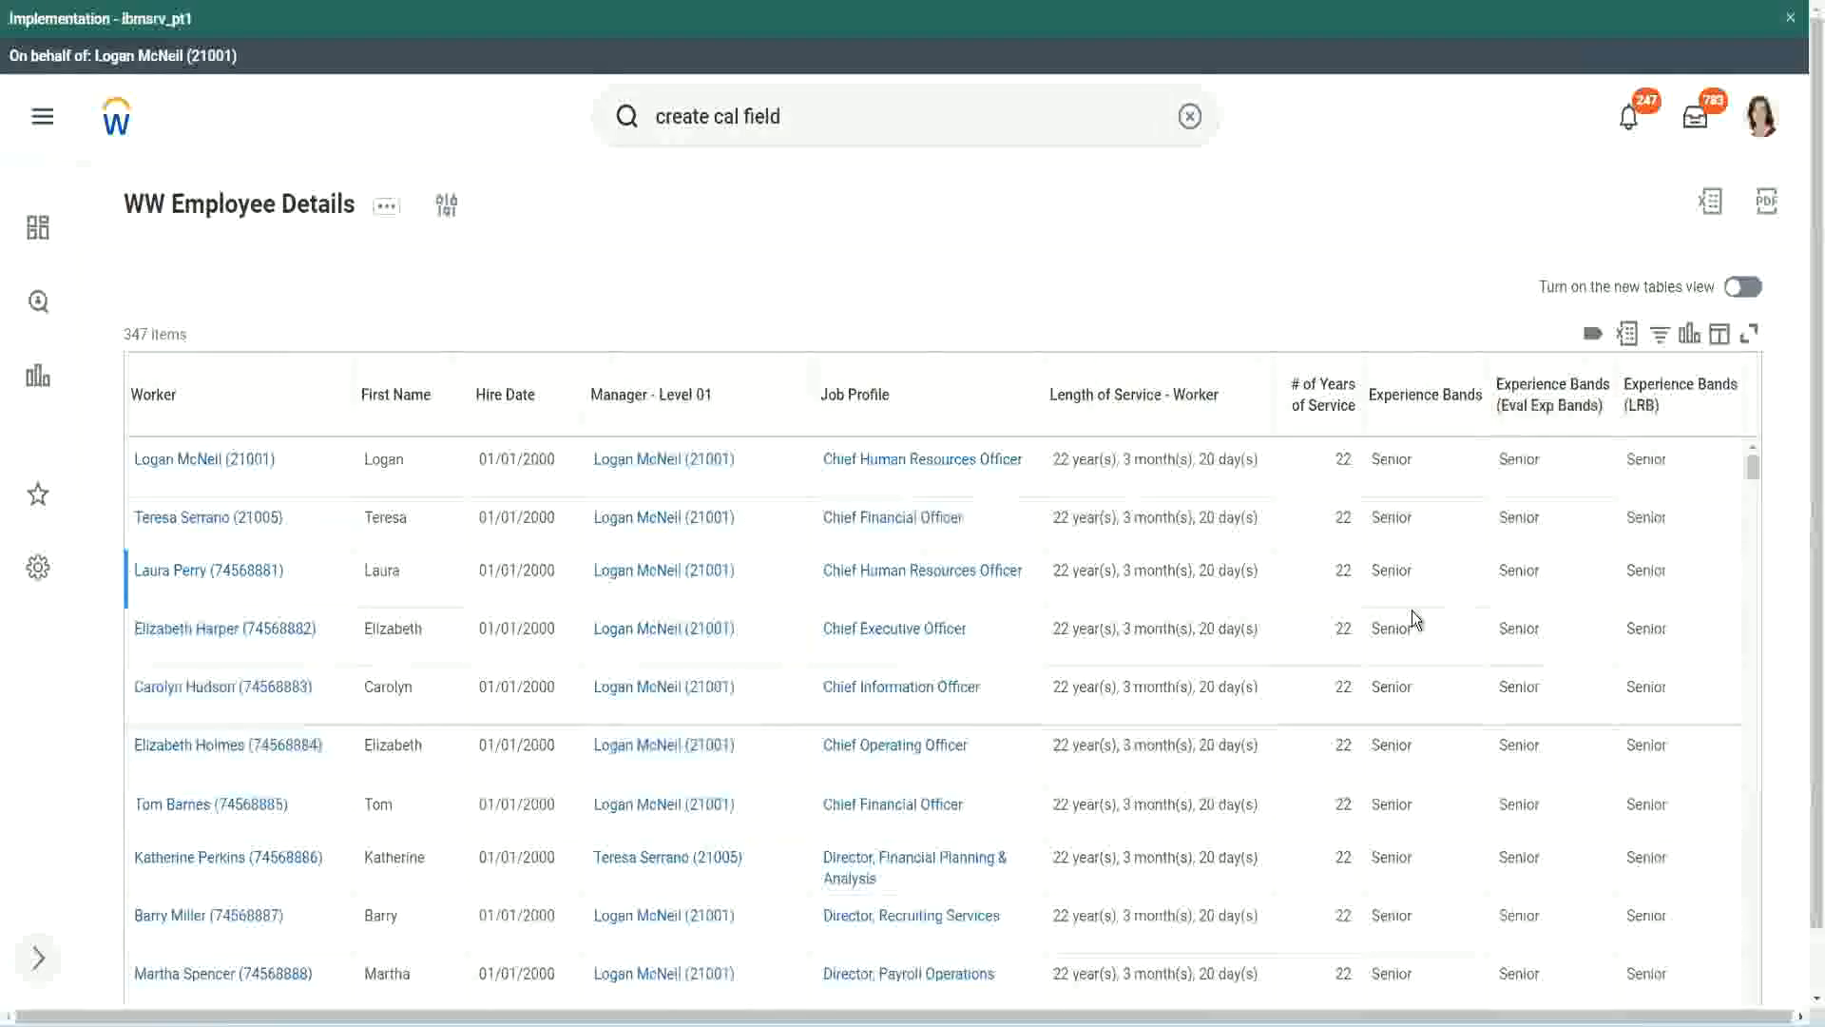
# Refresh the report output and compare the Experience Bands, Experience Bands (Eval Exp Bands) and Experience Bands (LRB) columns across the worker rows
pyautogui.doubleClick(1398, 460)
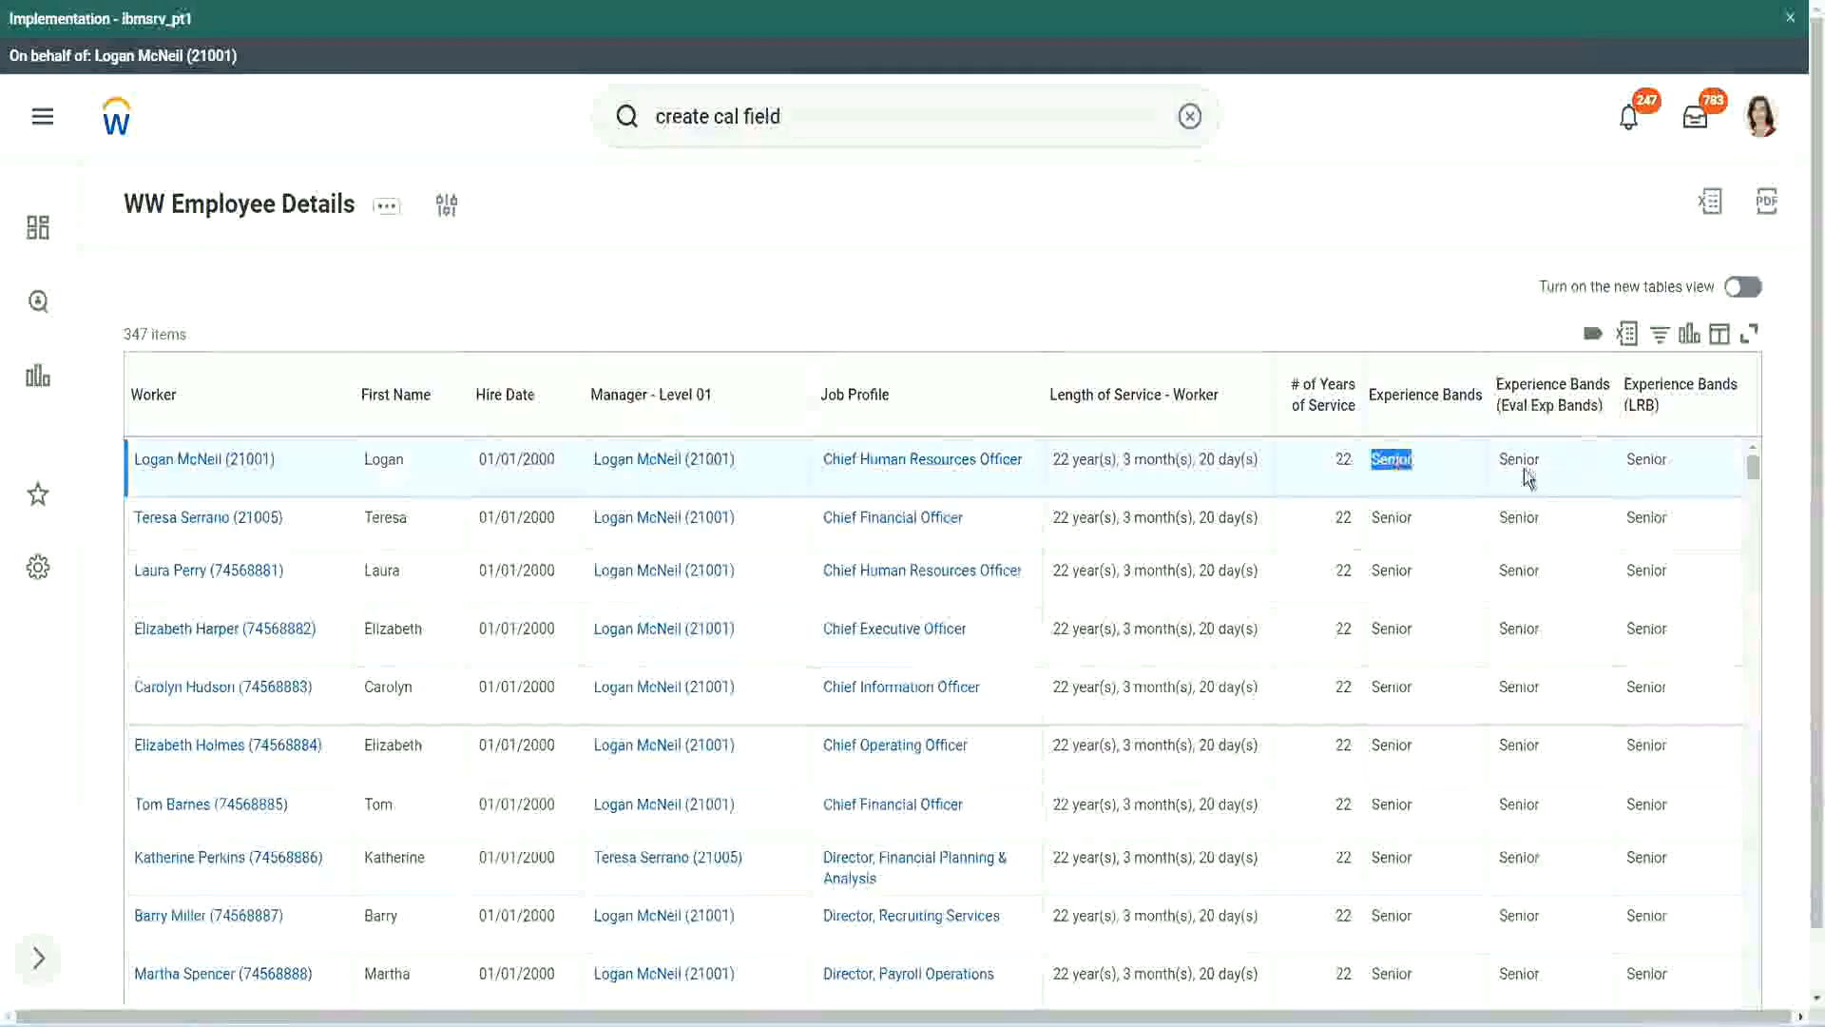
pyautogui.press('F5')
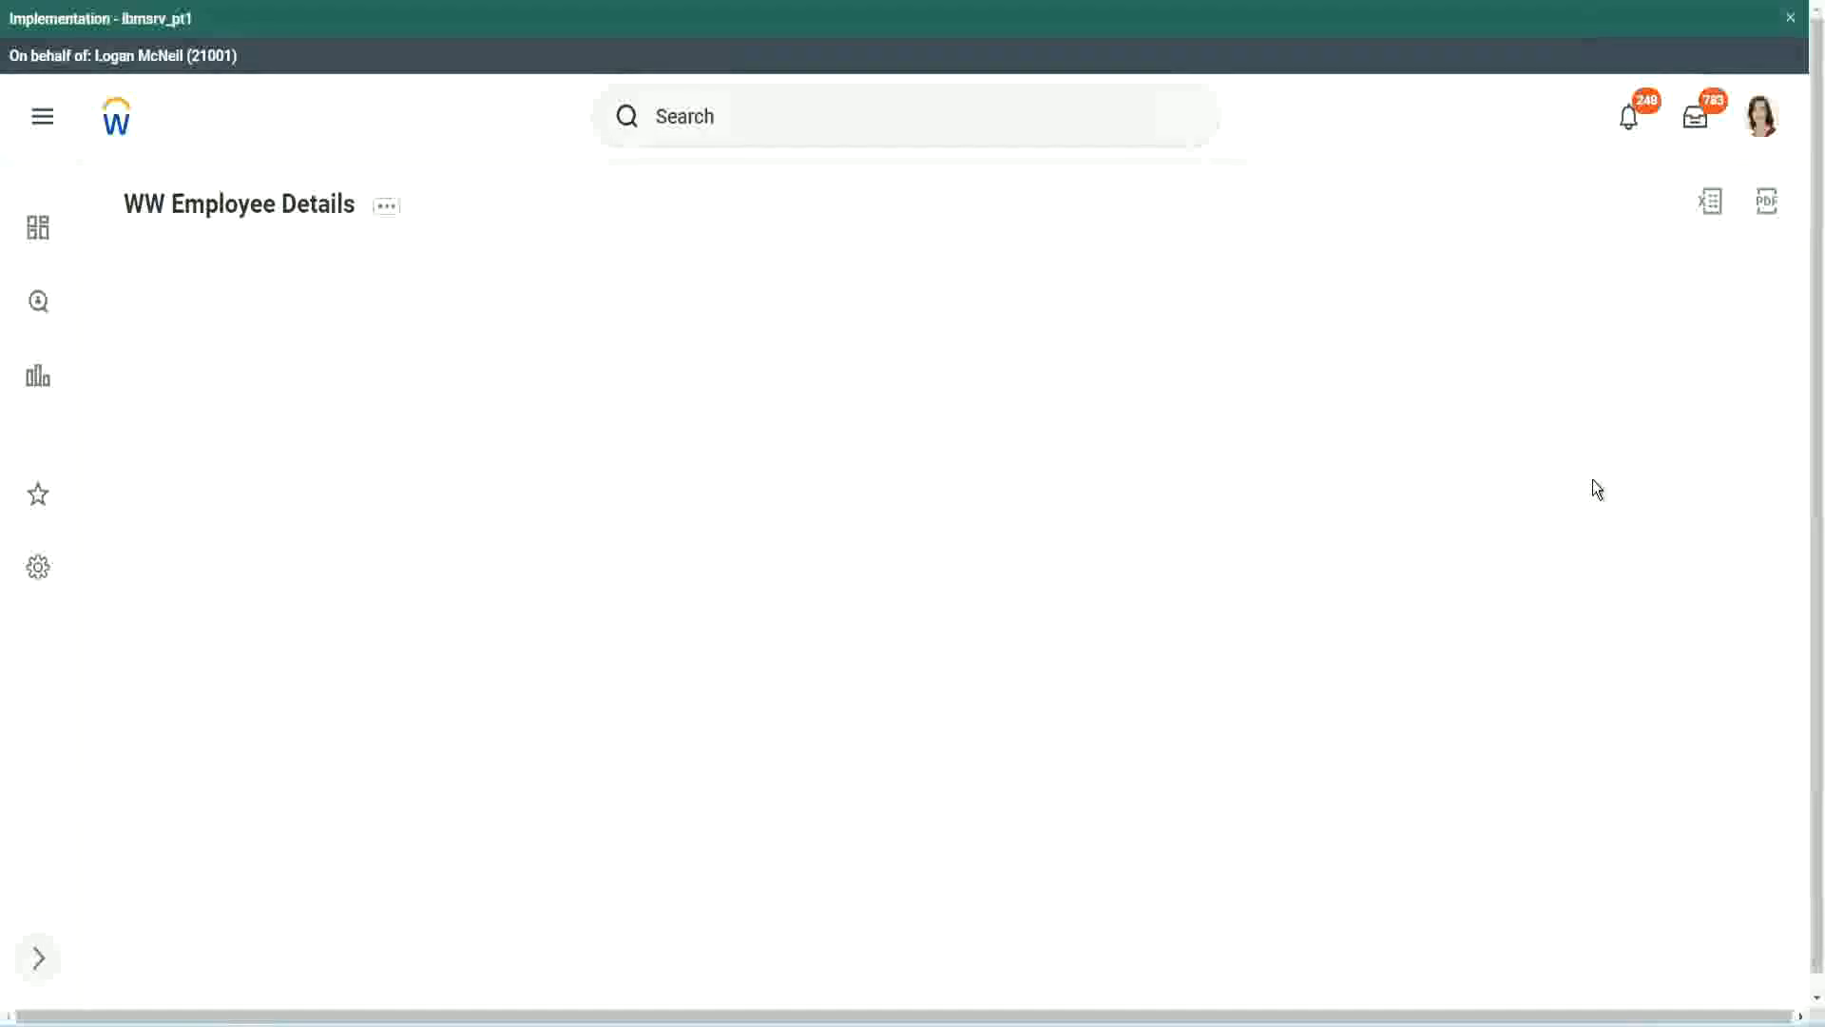
pyautogui.scroll(-10, 1586, 533)
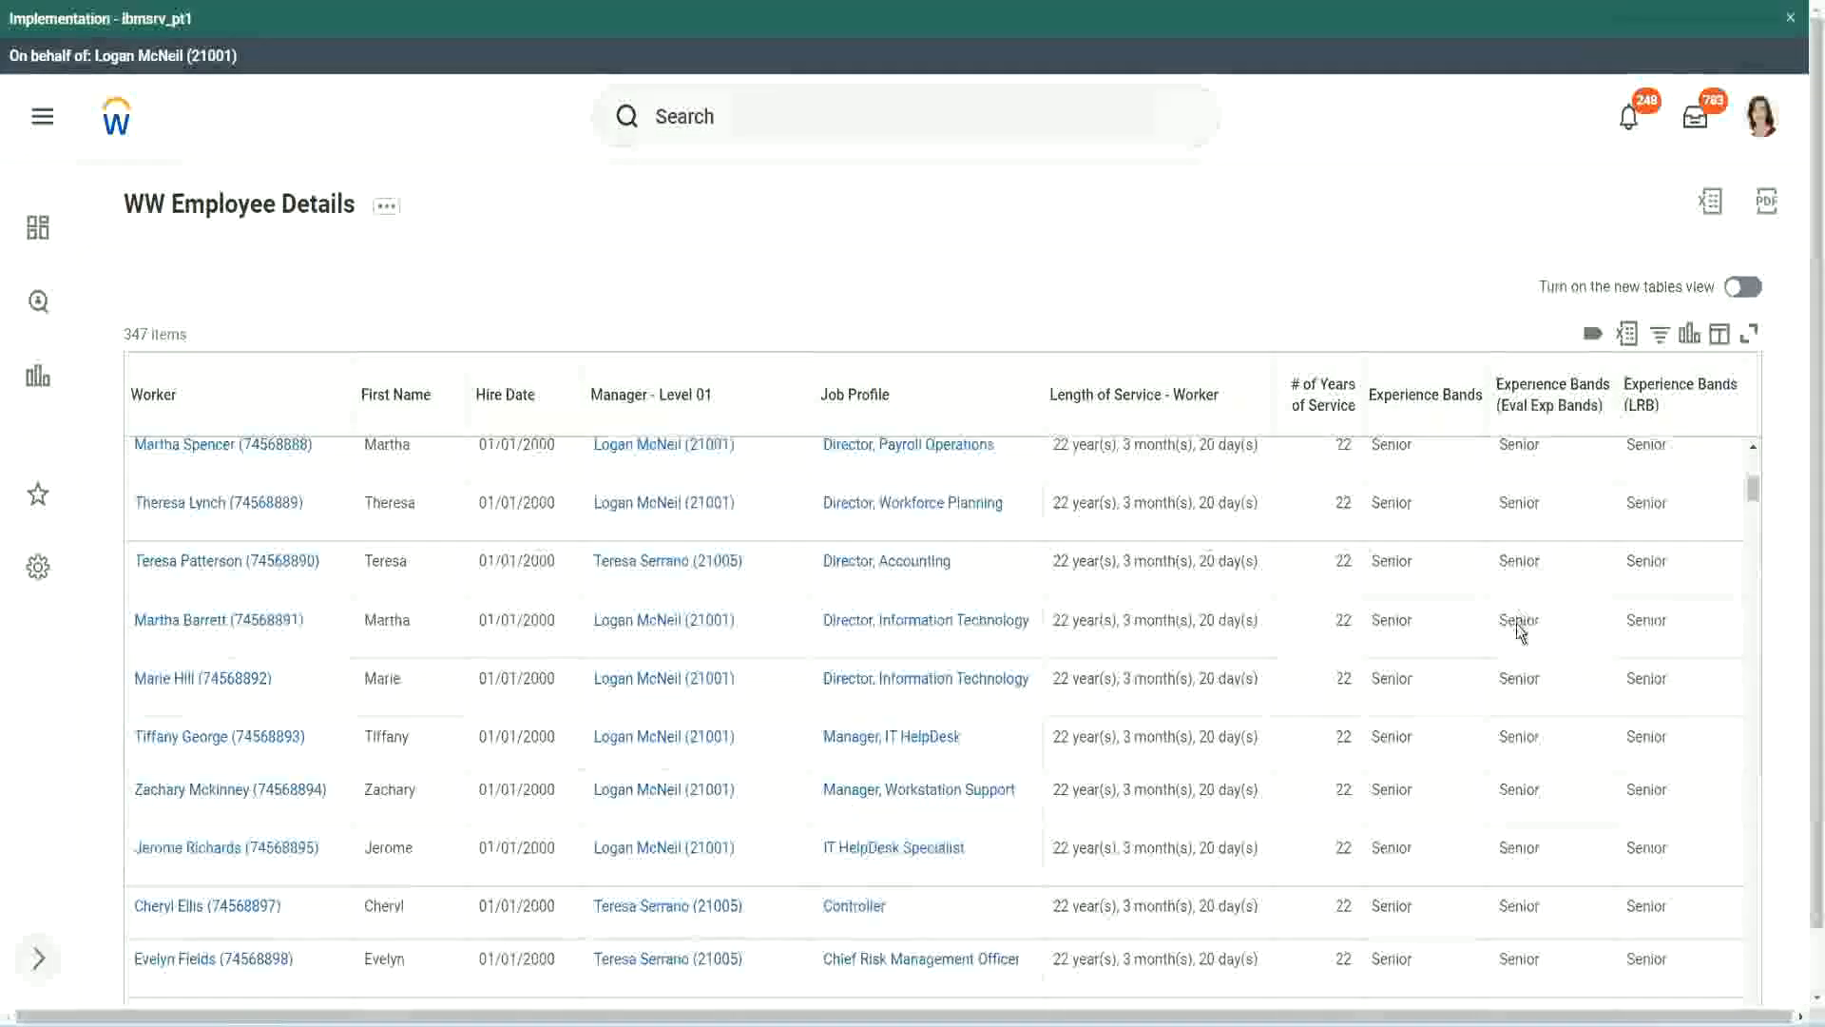
pyautogui.scroll(-3, 1511, 644)
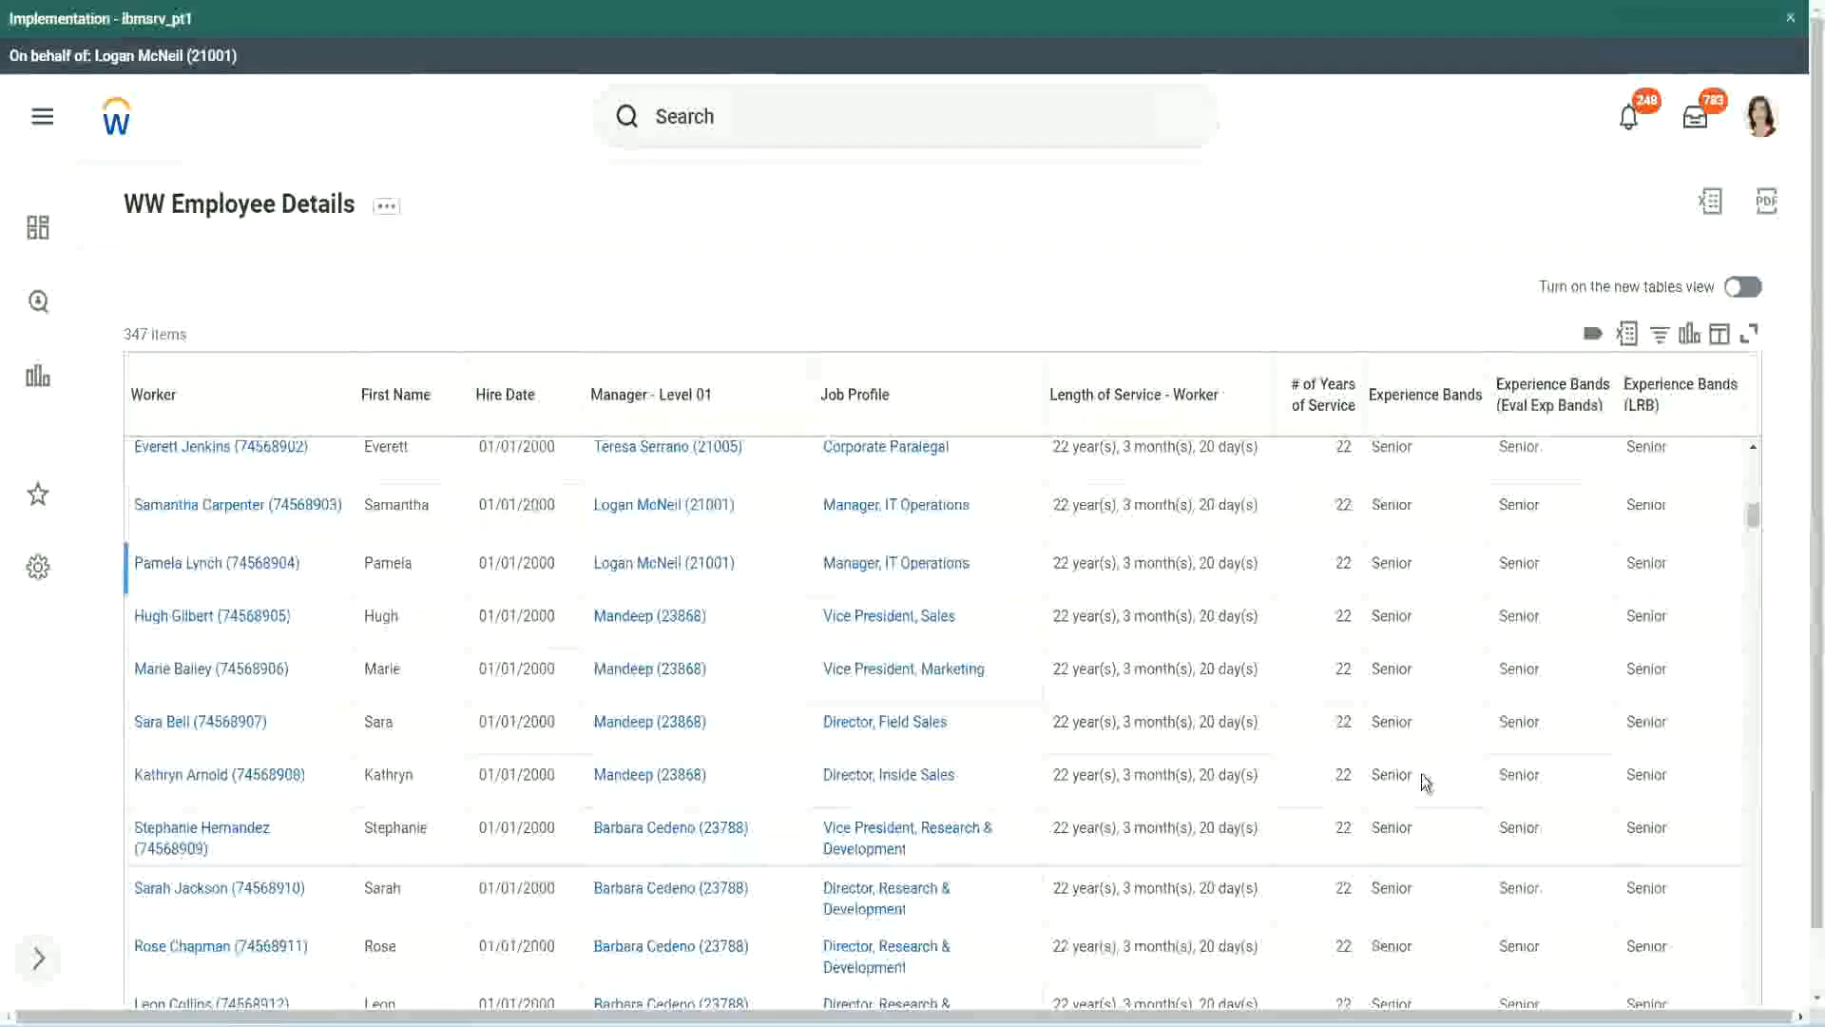
pyautogui.click(1422, 773)
pyautogui.scroll(-3, 1423, 846)
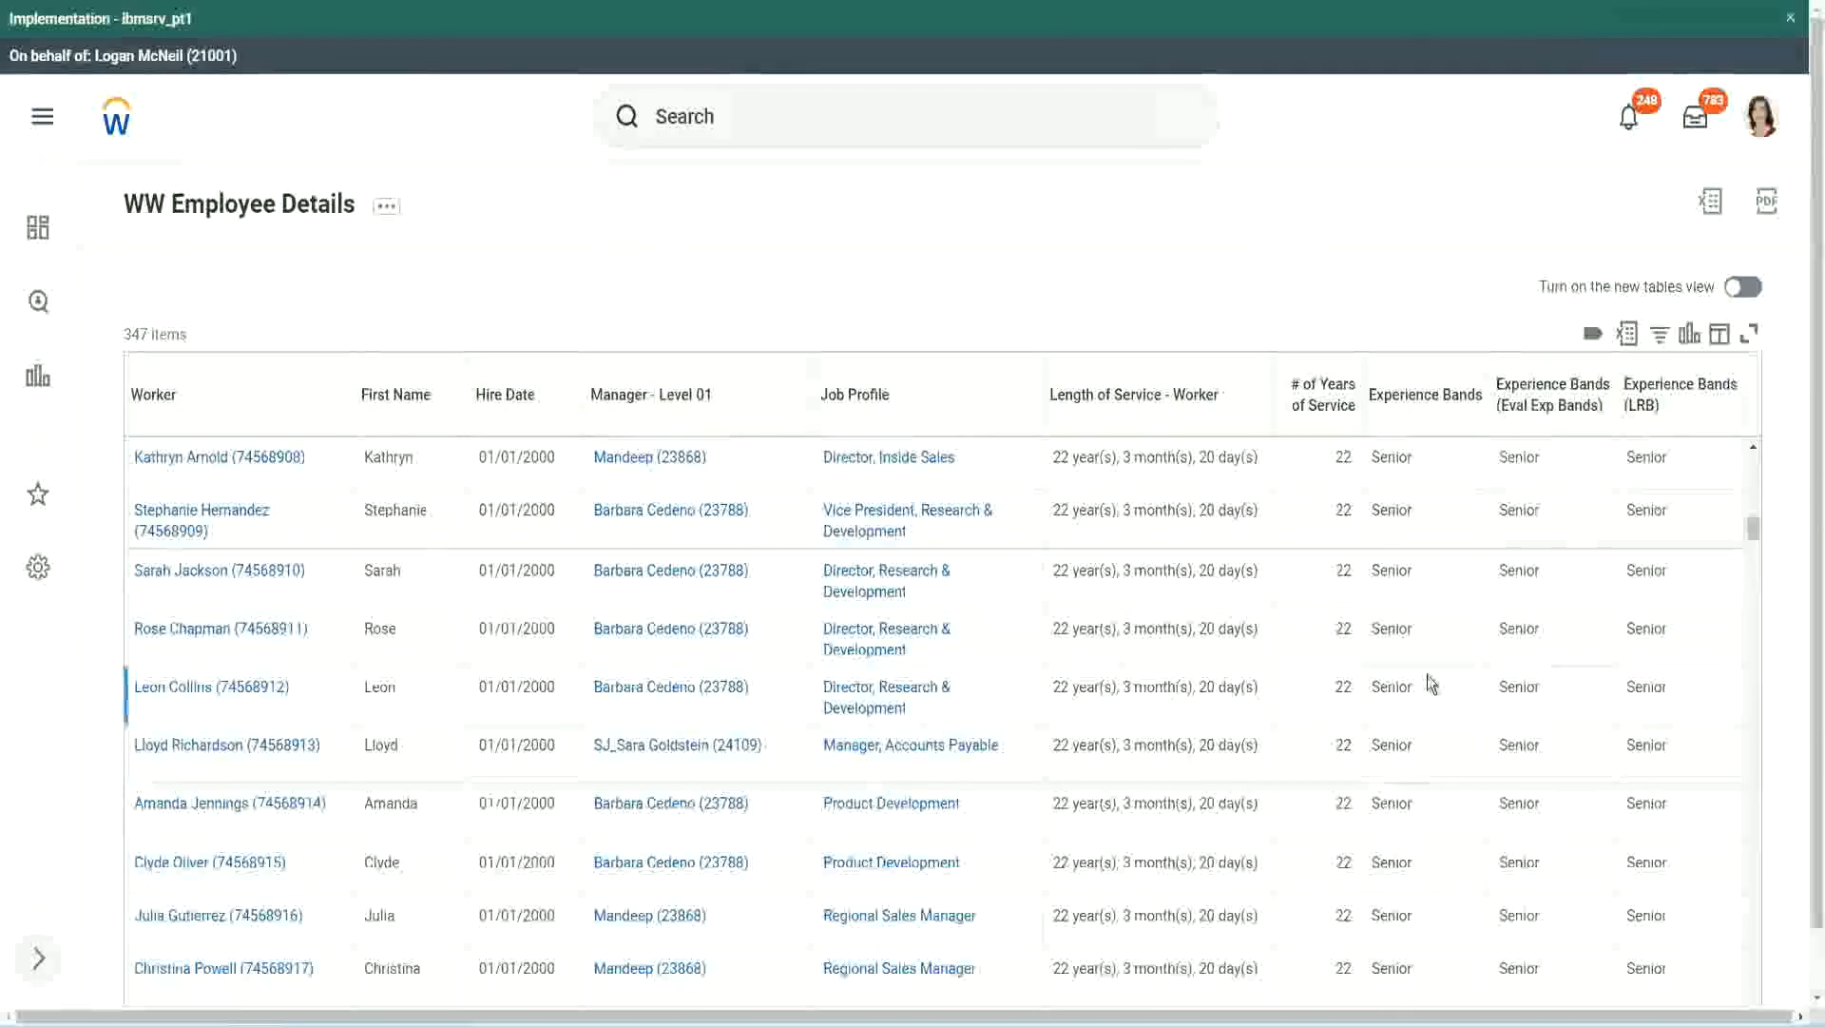
pyautogui.scroll(-1, 1428, 681)
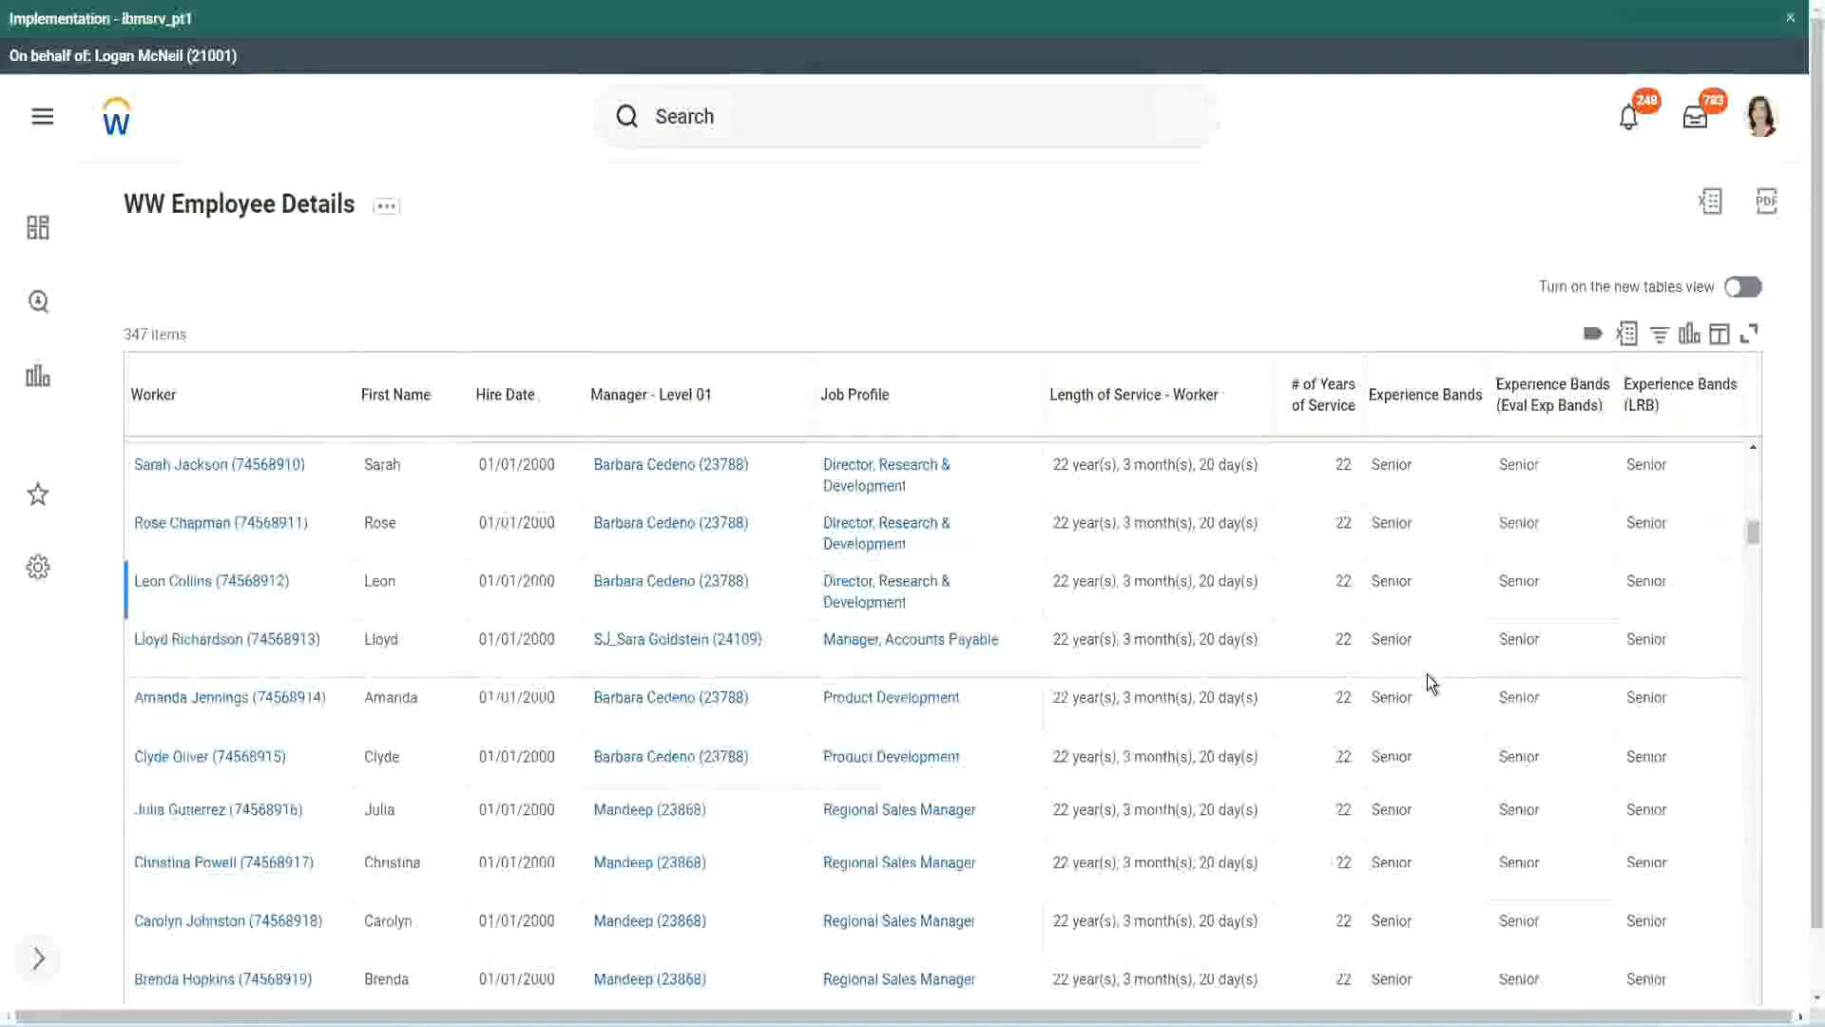